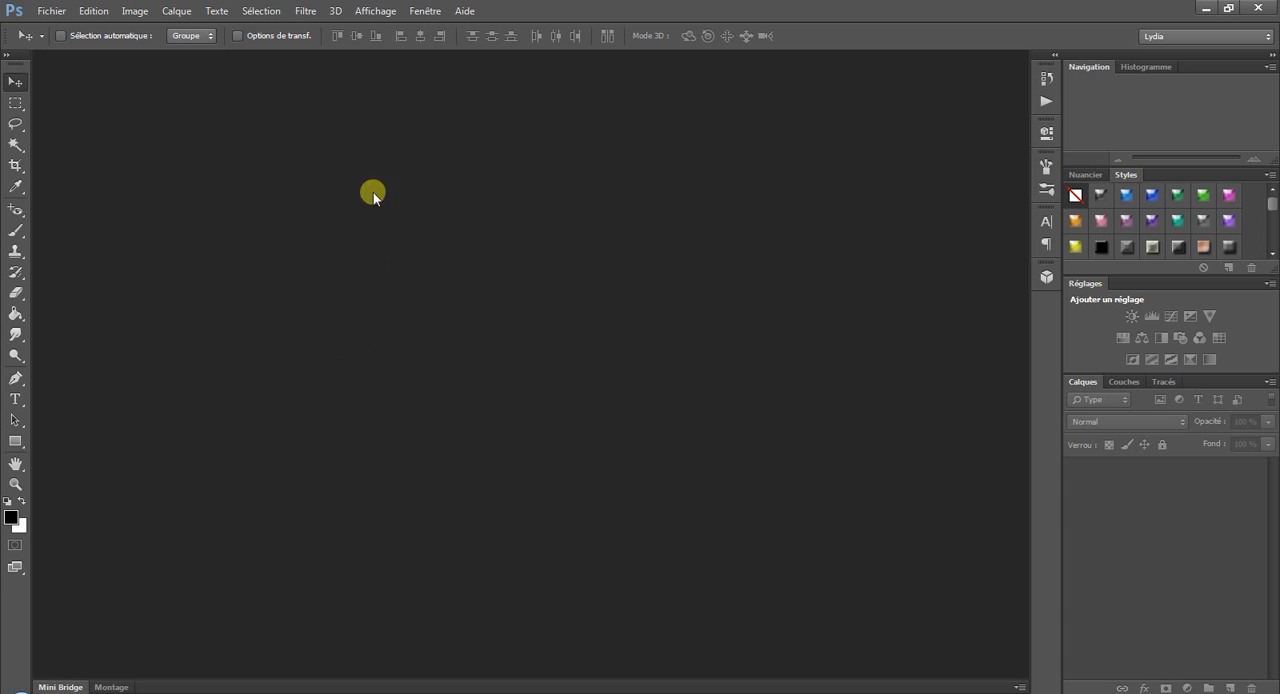
# Create an 800 x 600 pixel Web document with a white background and convert its locked background into the regular layer Calque 0.
pyautogui.click(63, 15)
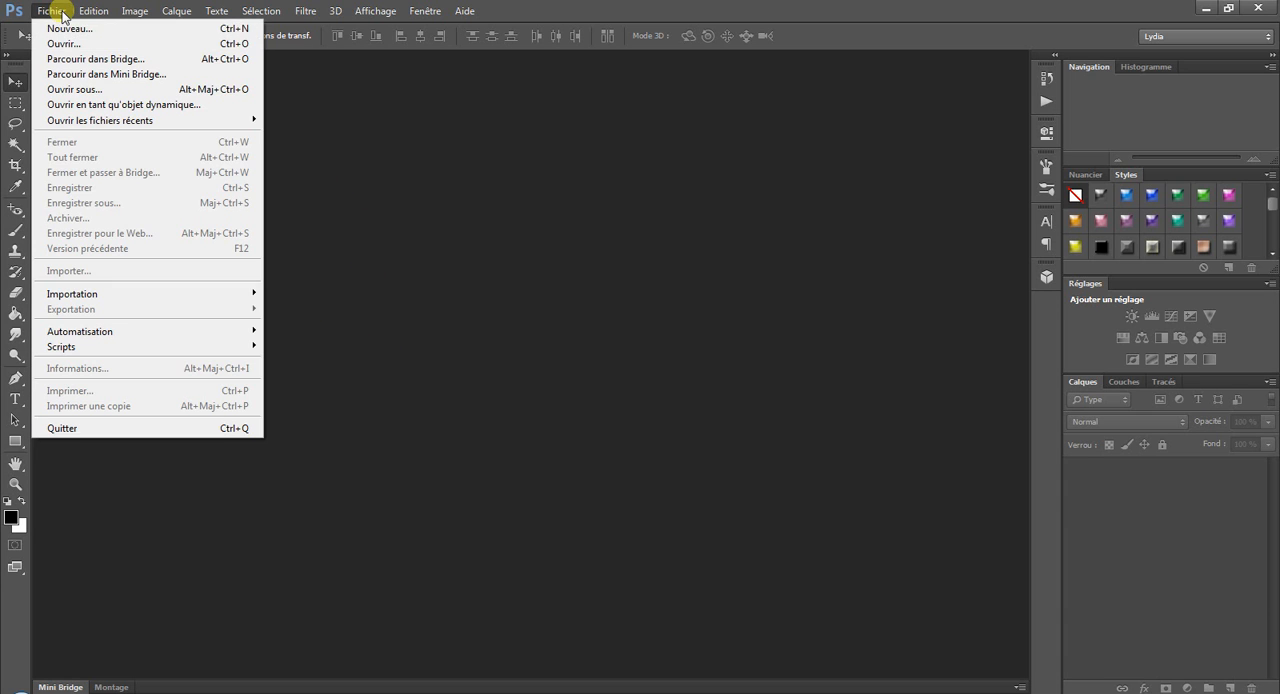
pyautogui.click(57, 26)
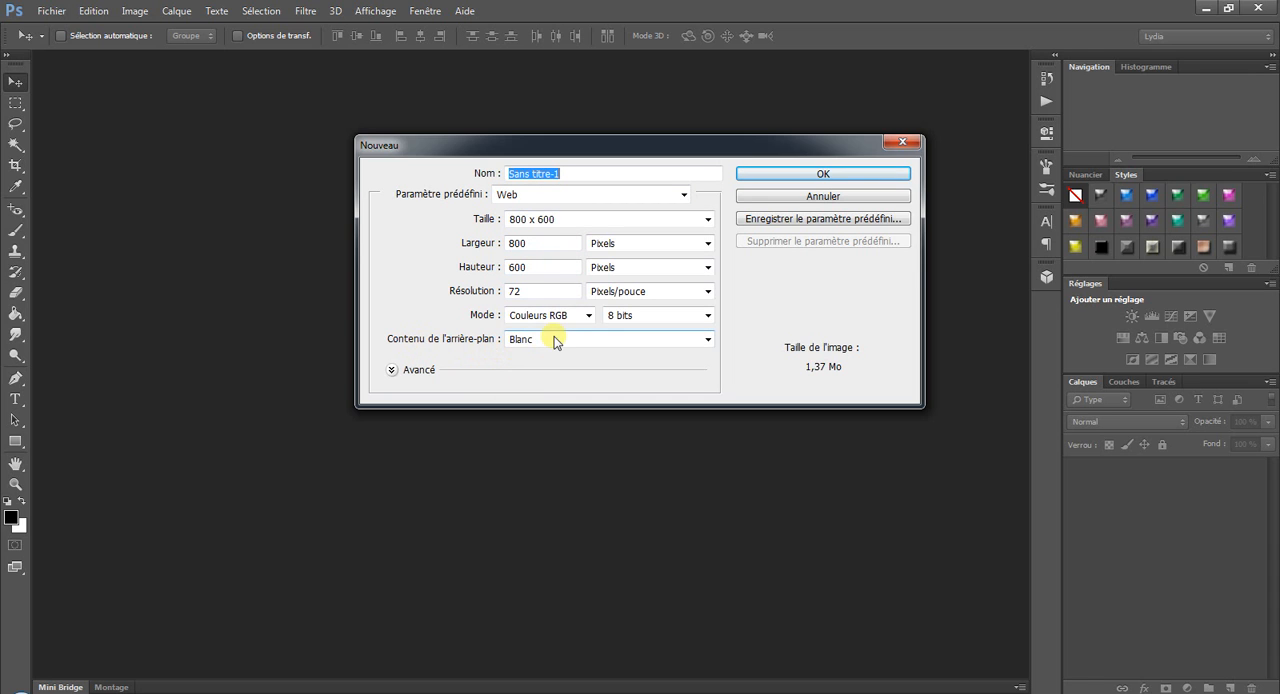
pyautogui.click(784, 174)
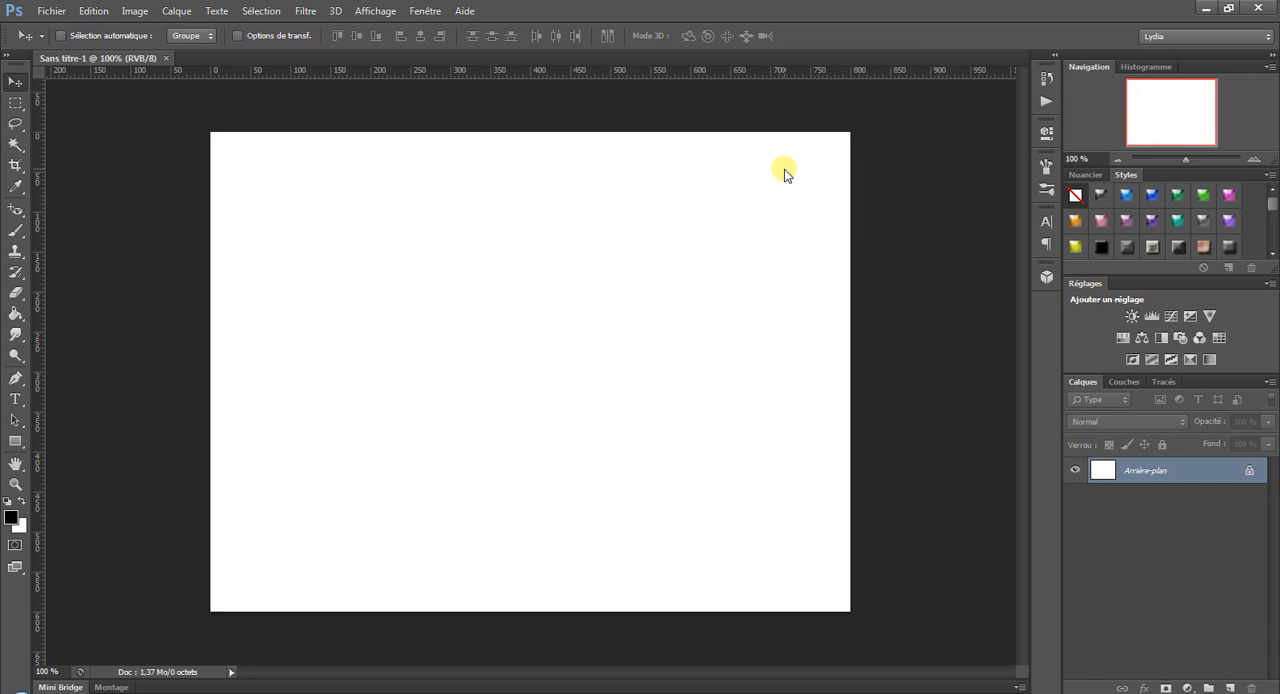
pyautogui.doubleClick(1208, 478)
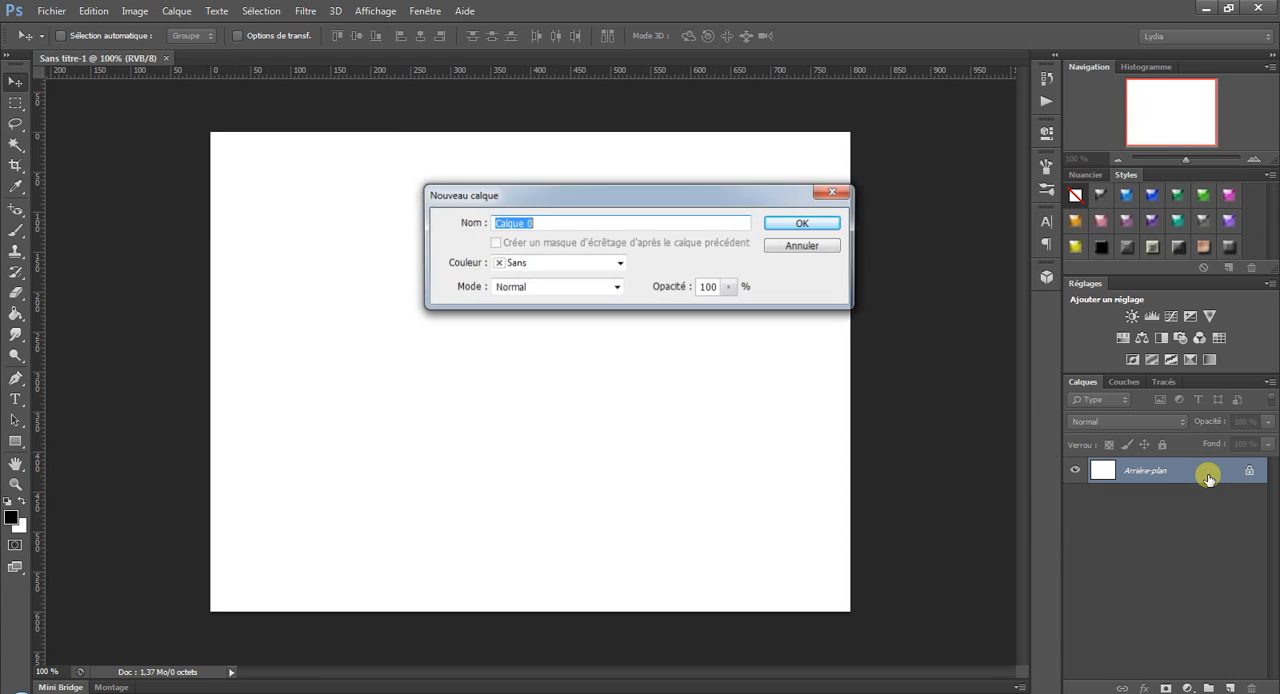
pyautogui.click(820, 222)
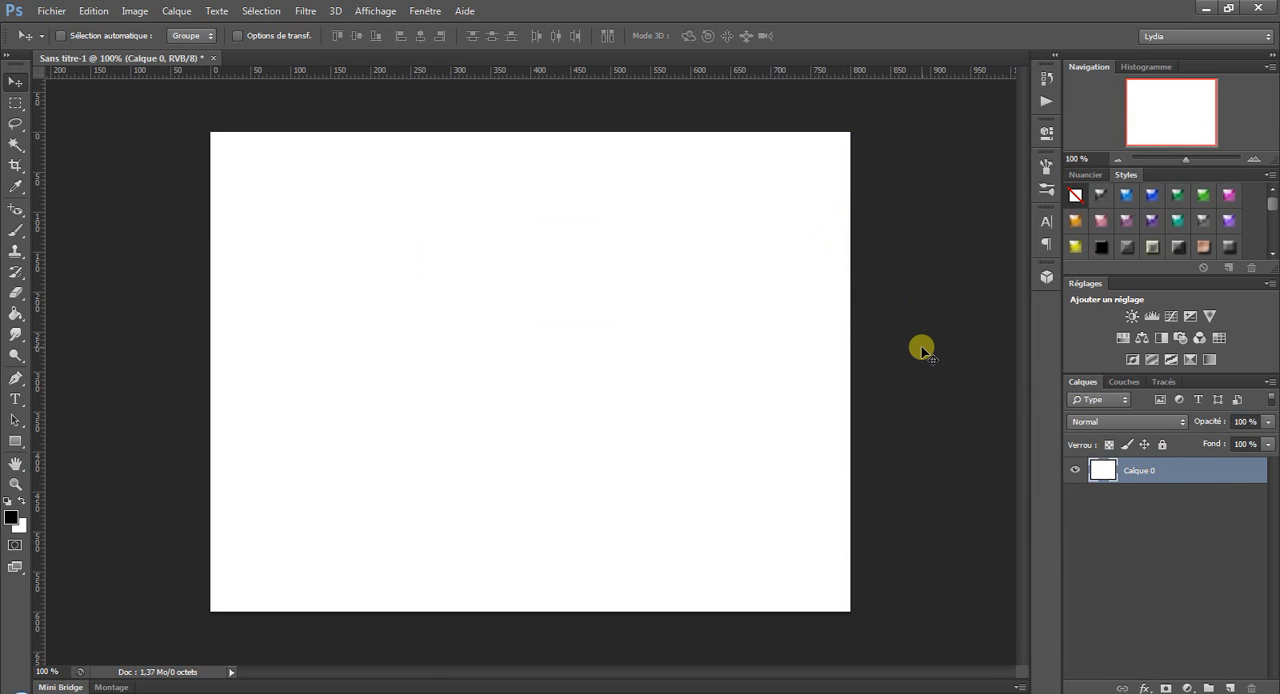
# Activate the Pen tool and examine which drawing modes it offers.
pyautogui.click(17, 379)
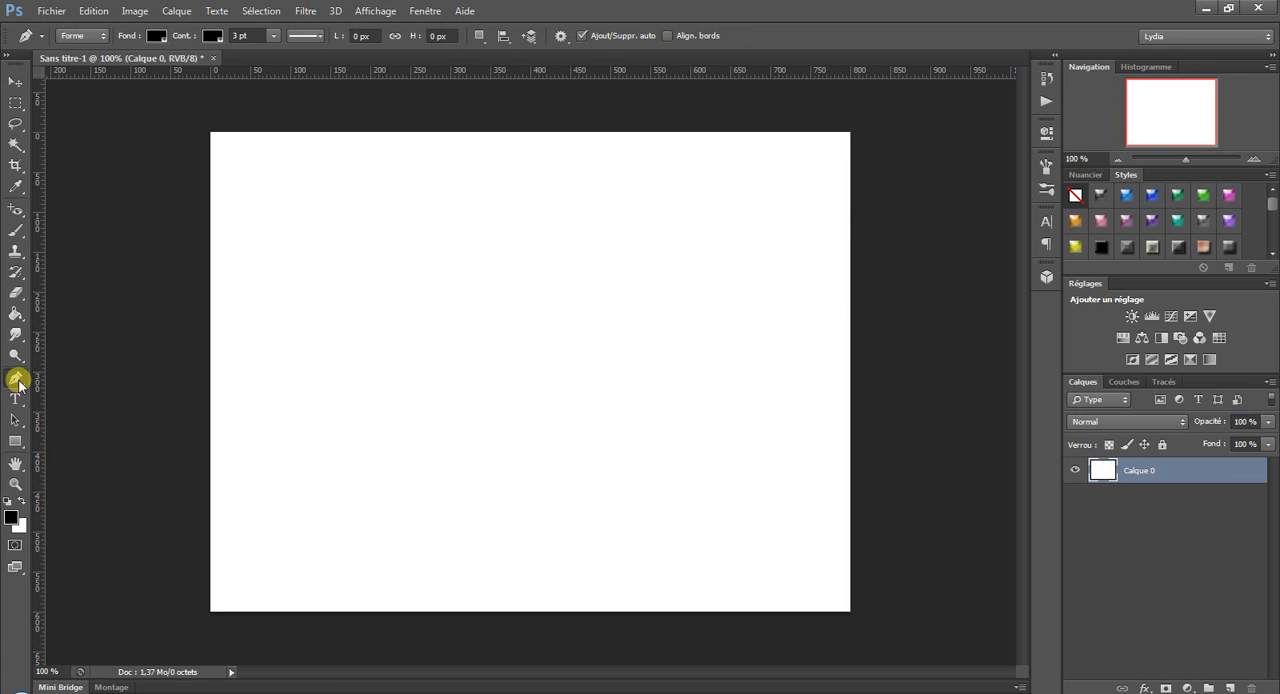
pyautogui.click(93, 37)
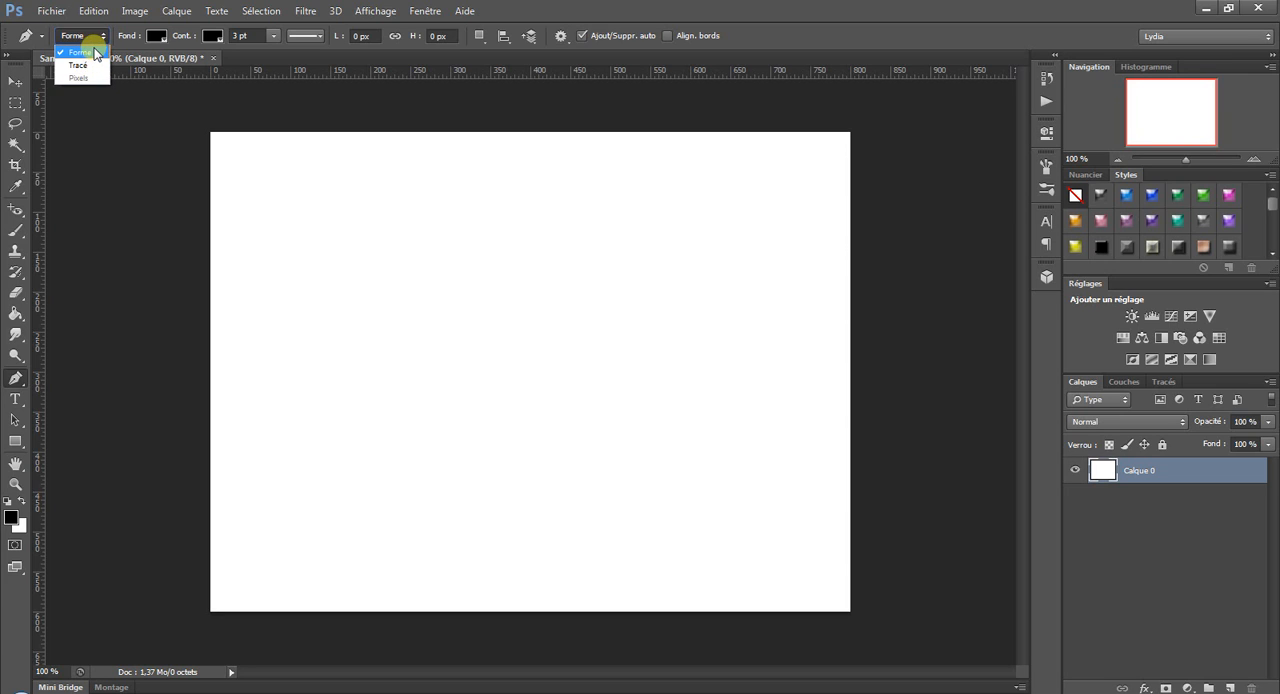
pyautogui.click(98, 37)
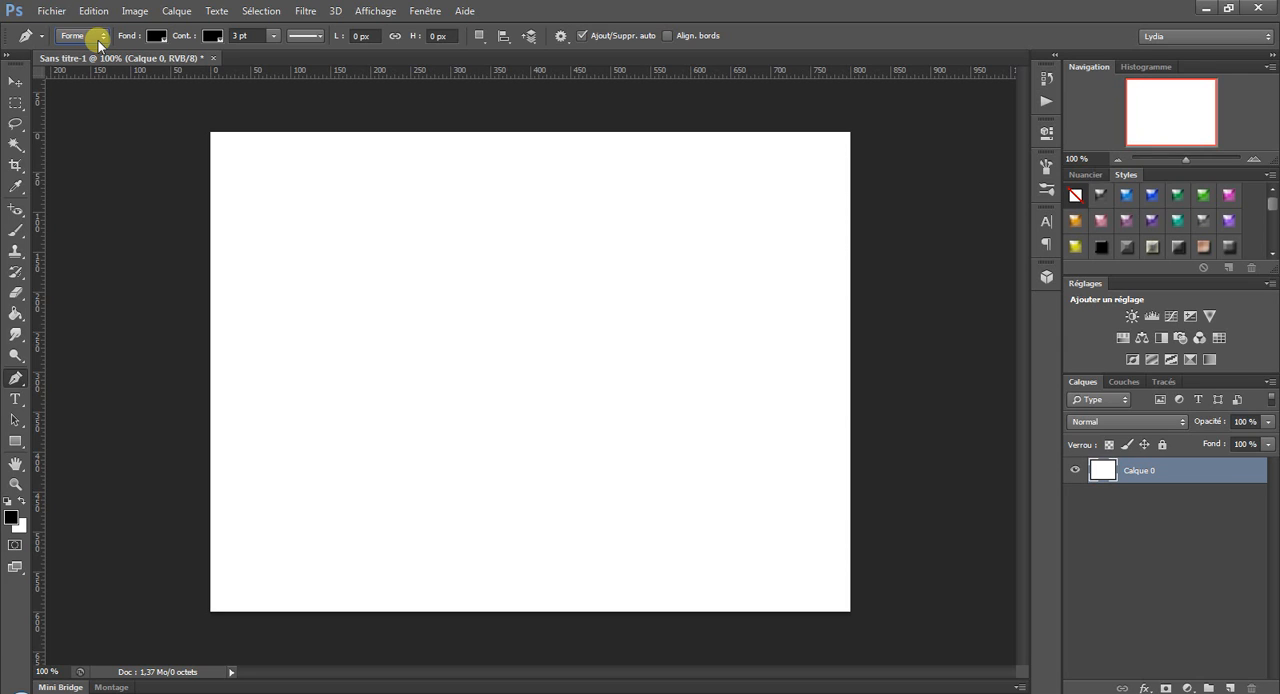
pyautogui.click(98, 40)
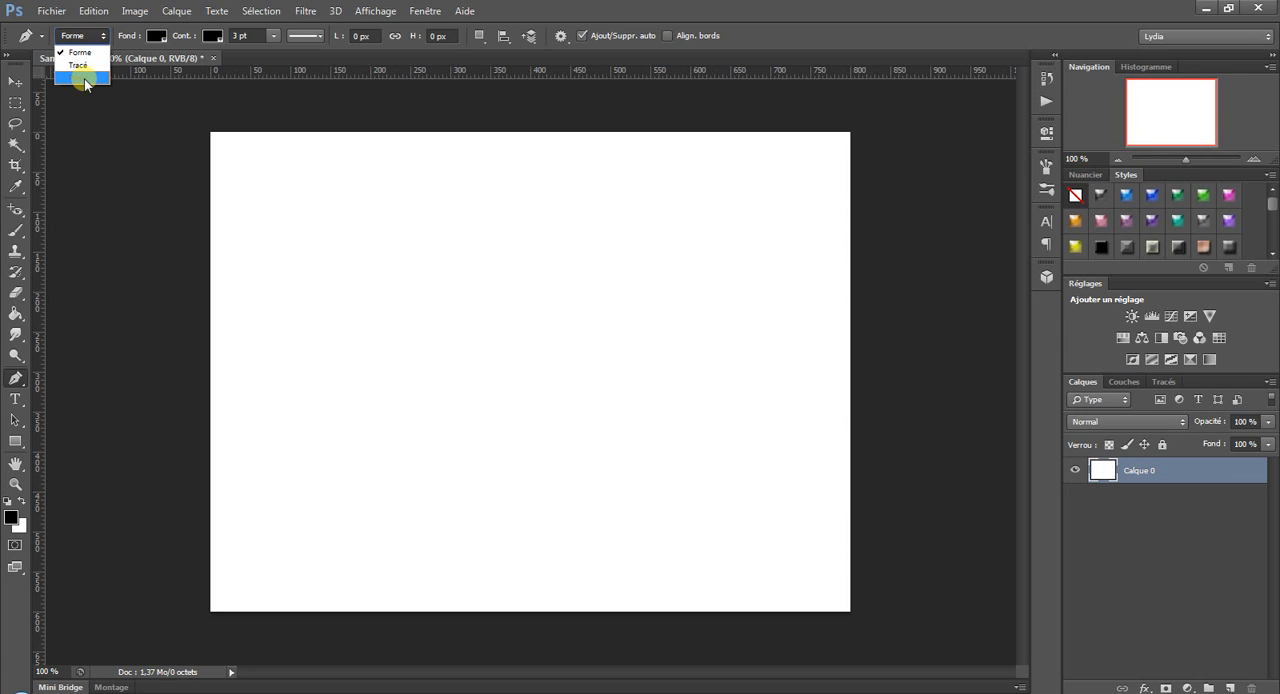
pyautogui.click(790, 5)
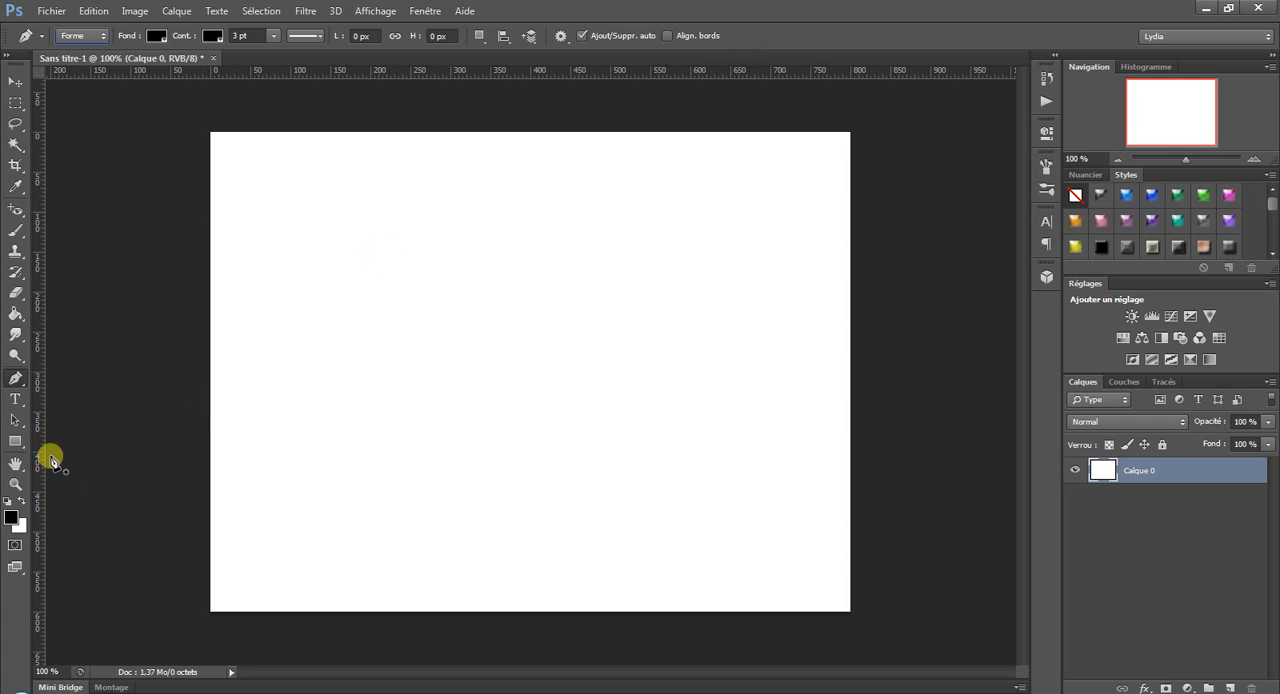
# Switch to the Custom Shape tool and set its drawing mode to Pixels.
pyautogui.click(15, 445)
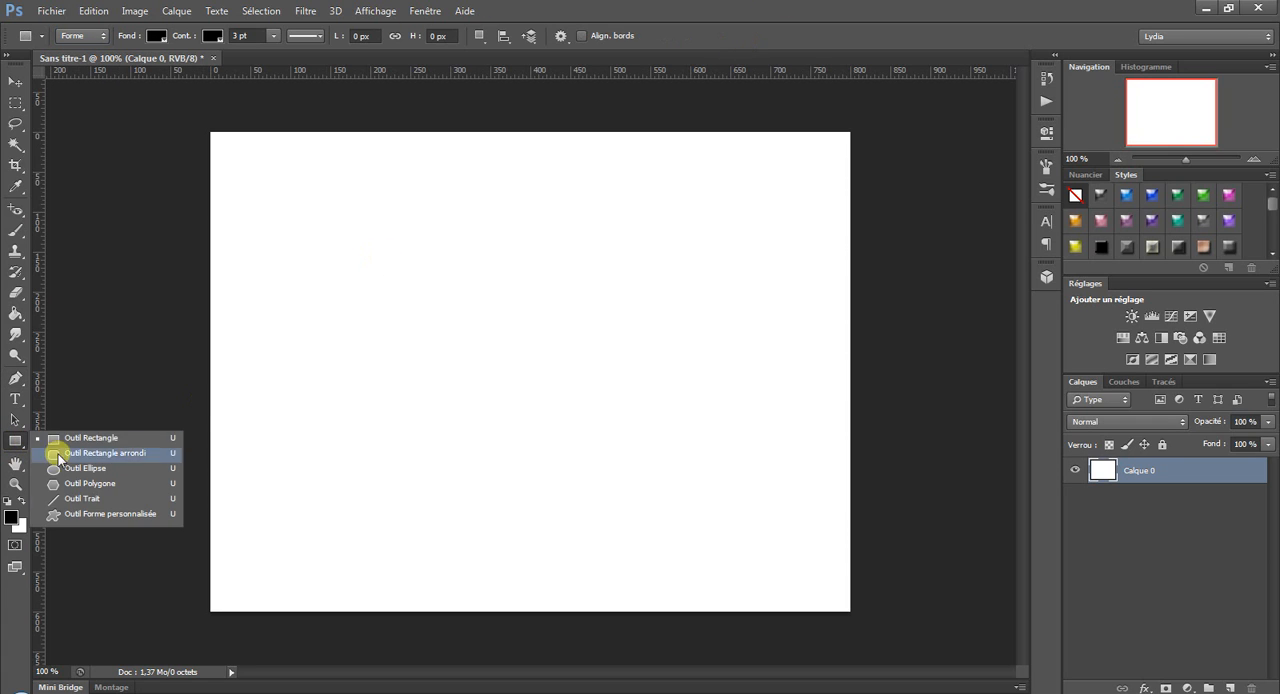
pyautogui.click(84, 515)
pyautogui.click(88, 35)
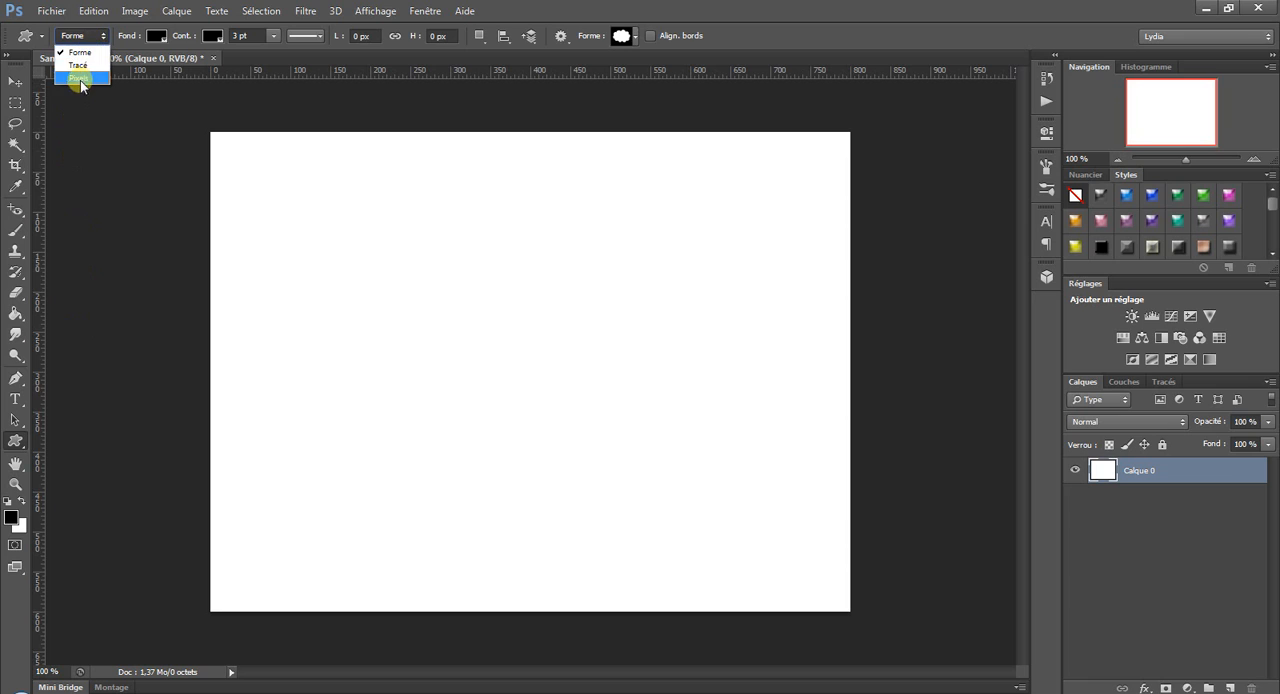
pyautogui.click(84, 78)
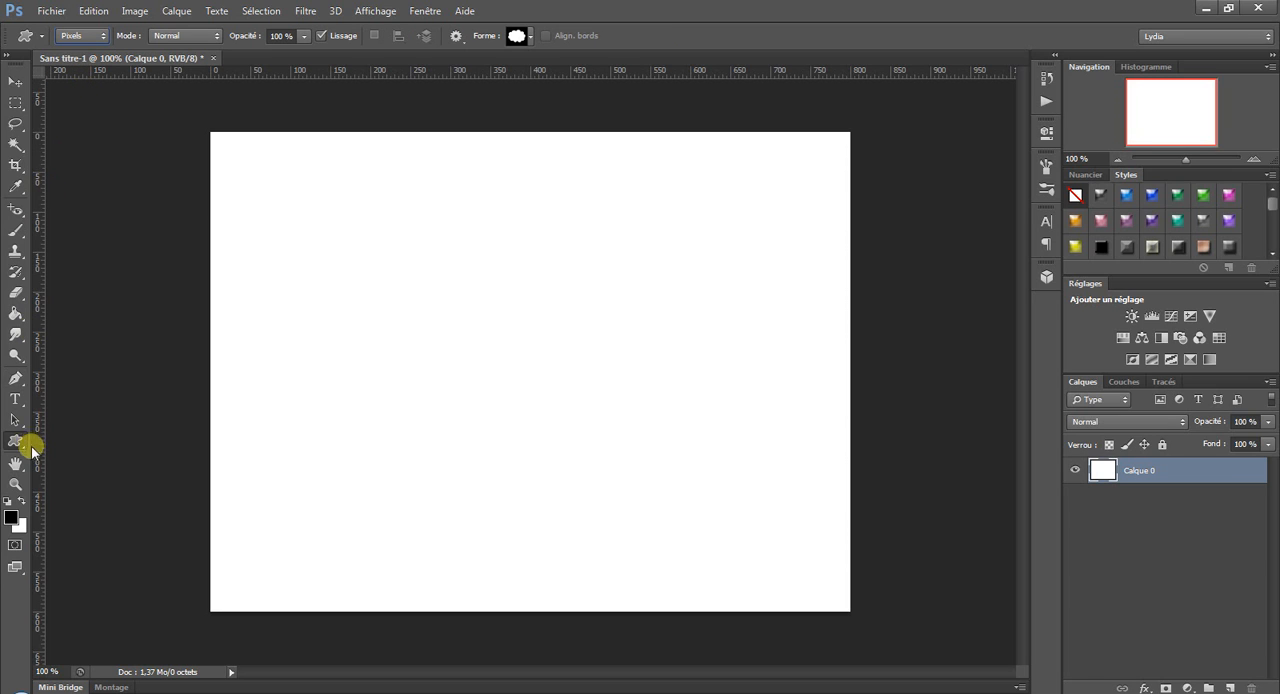
# Return to the Pen tool and review its fill, stroke colour, stroke width and line style options.
pyautogui.click(16, 384)
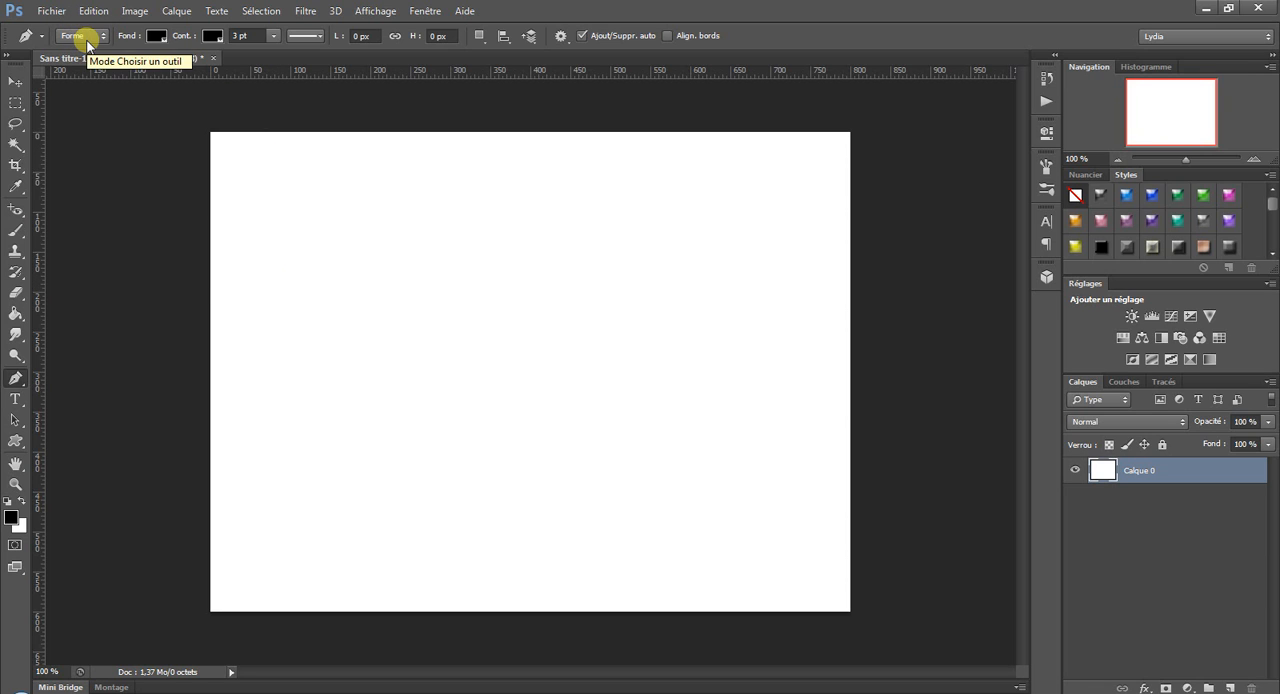
pyautogui.click(165, 38)
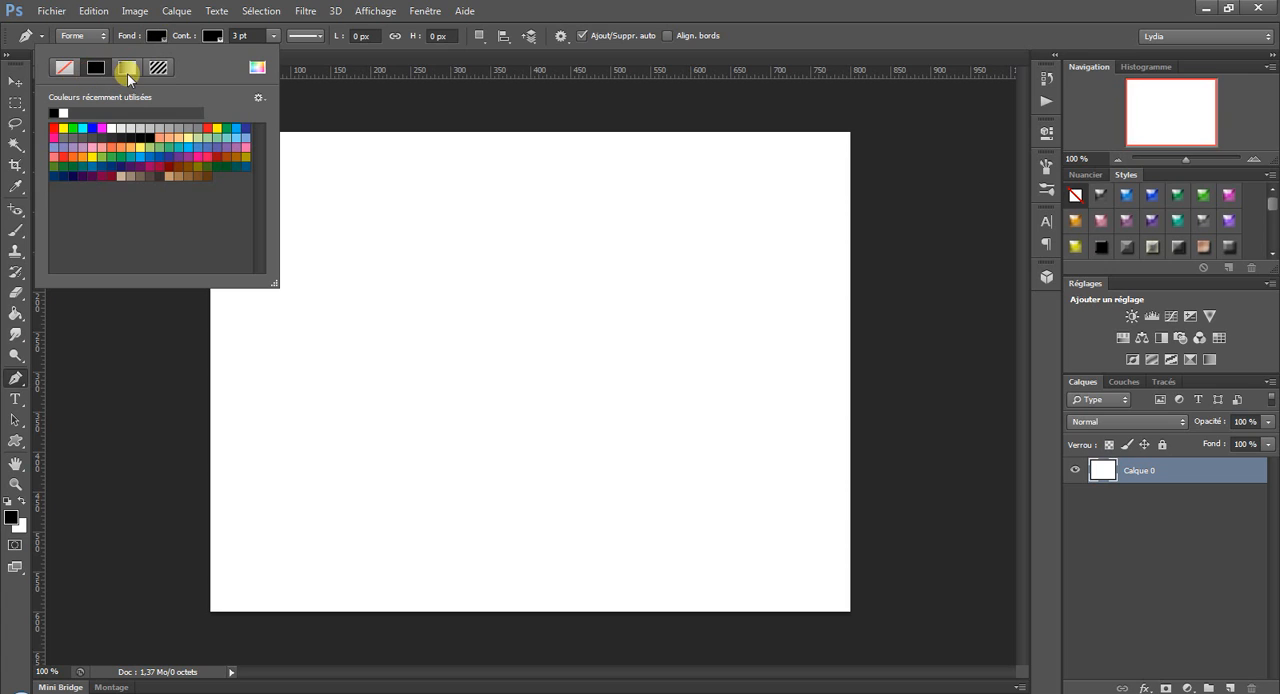
pyautogui.click(219, 36)
pyautogui.click(220, 37)
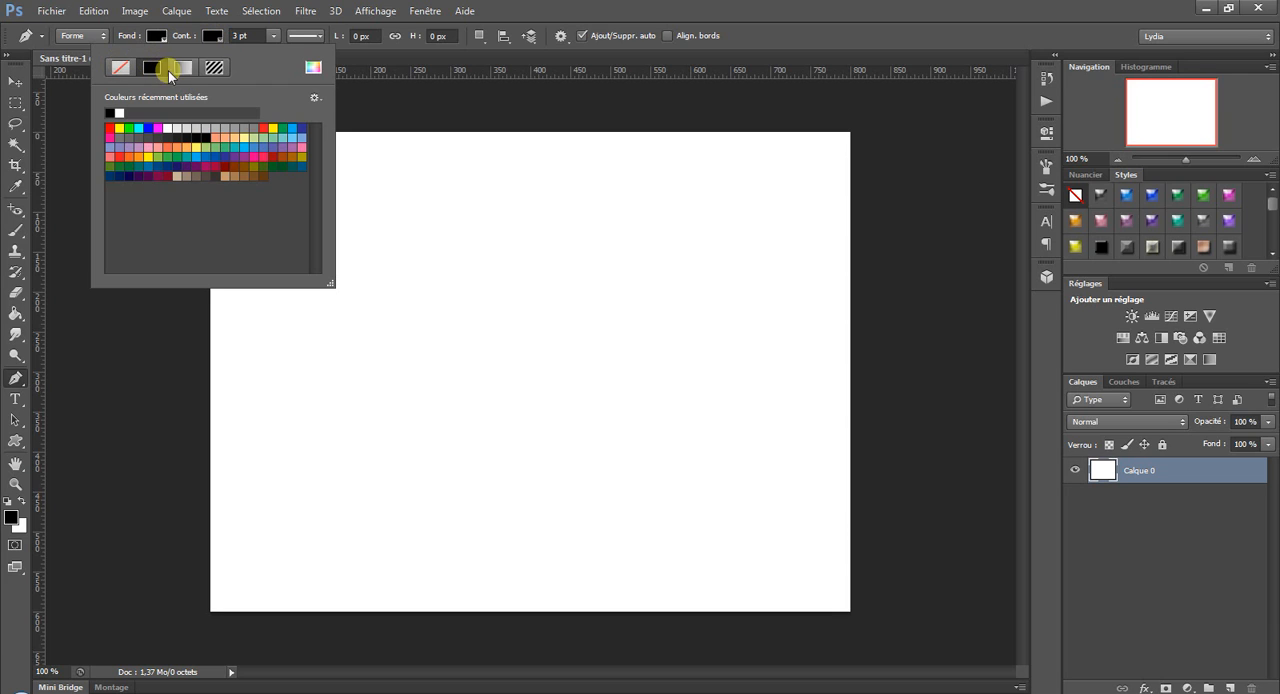
pyautogui.click(272, 36)
pyautogui.click(241, 35)
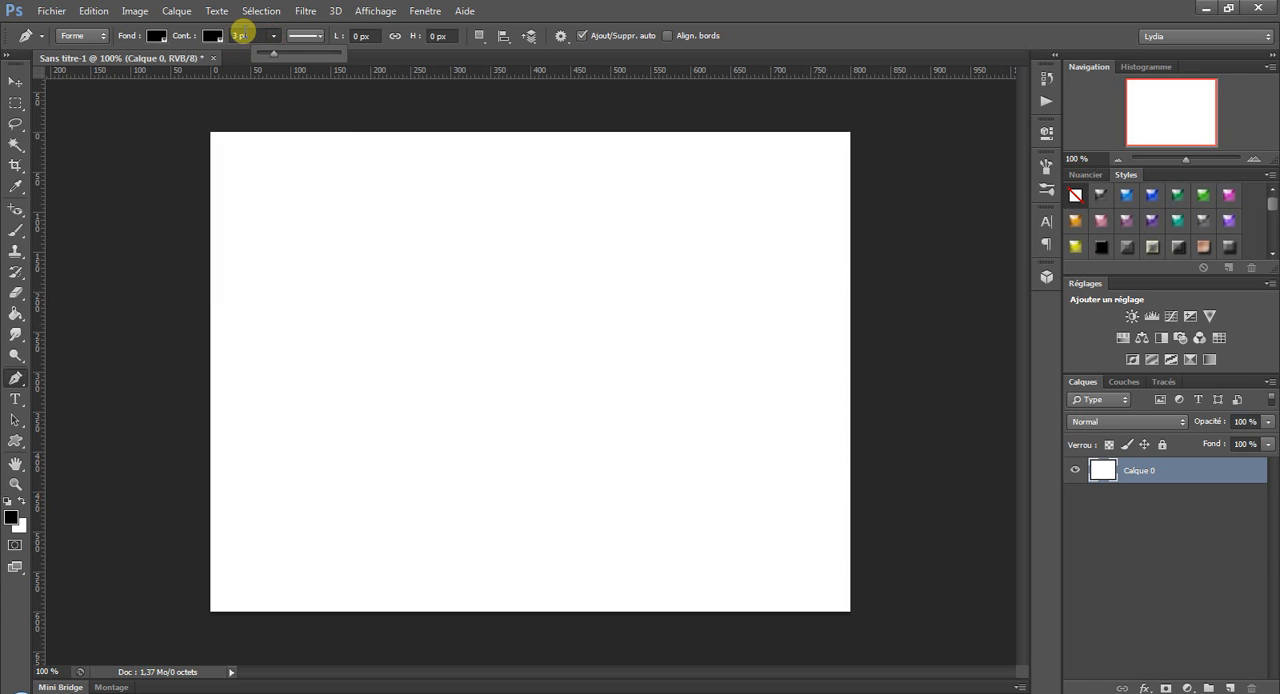
pyautogui.click(324, 37)
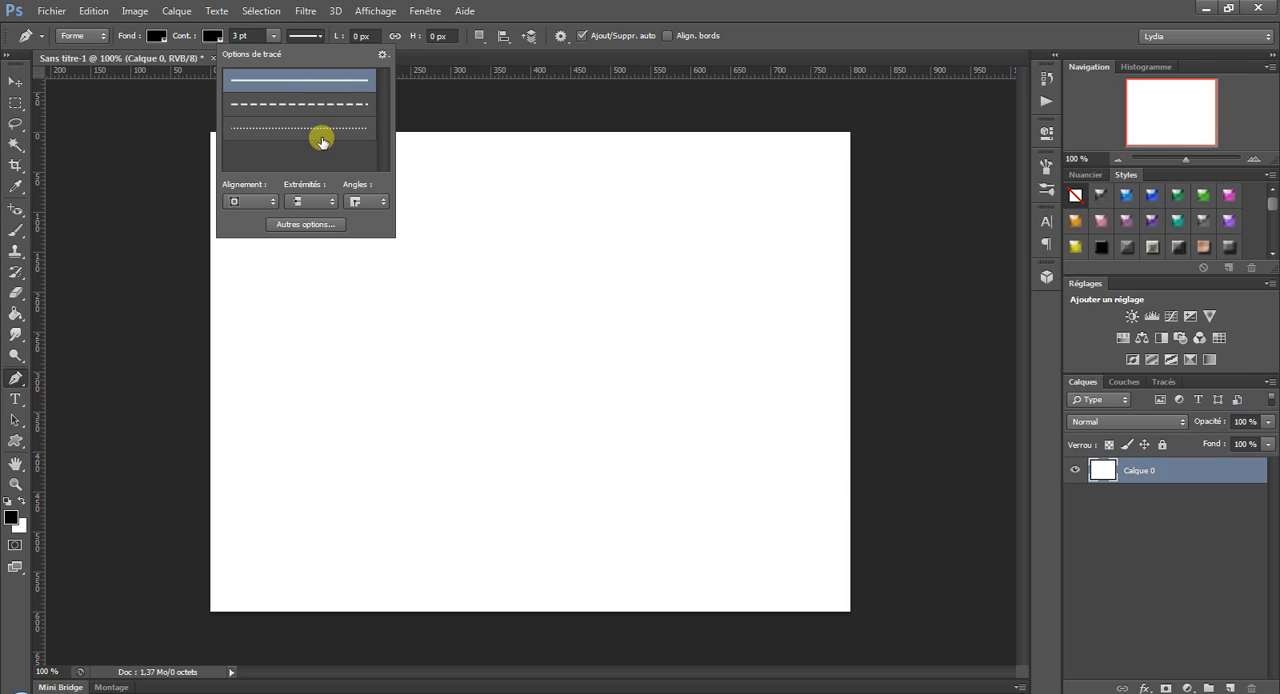
pyautogui.click(464, 11)
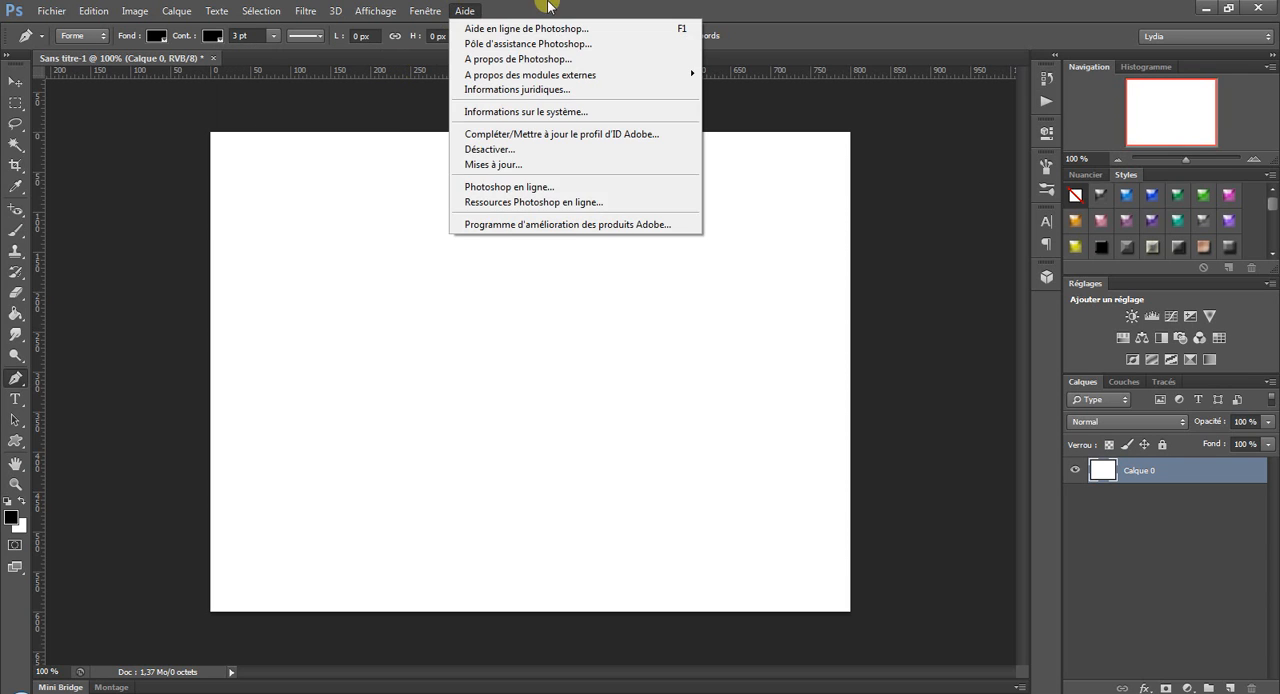
pyautogui.click(408, 237)
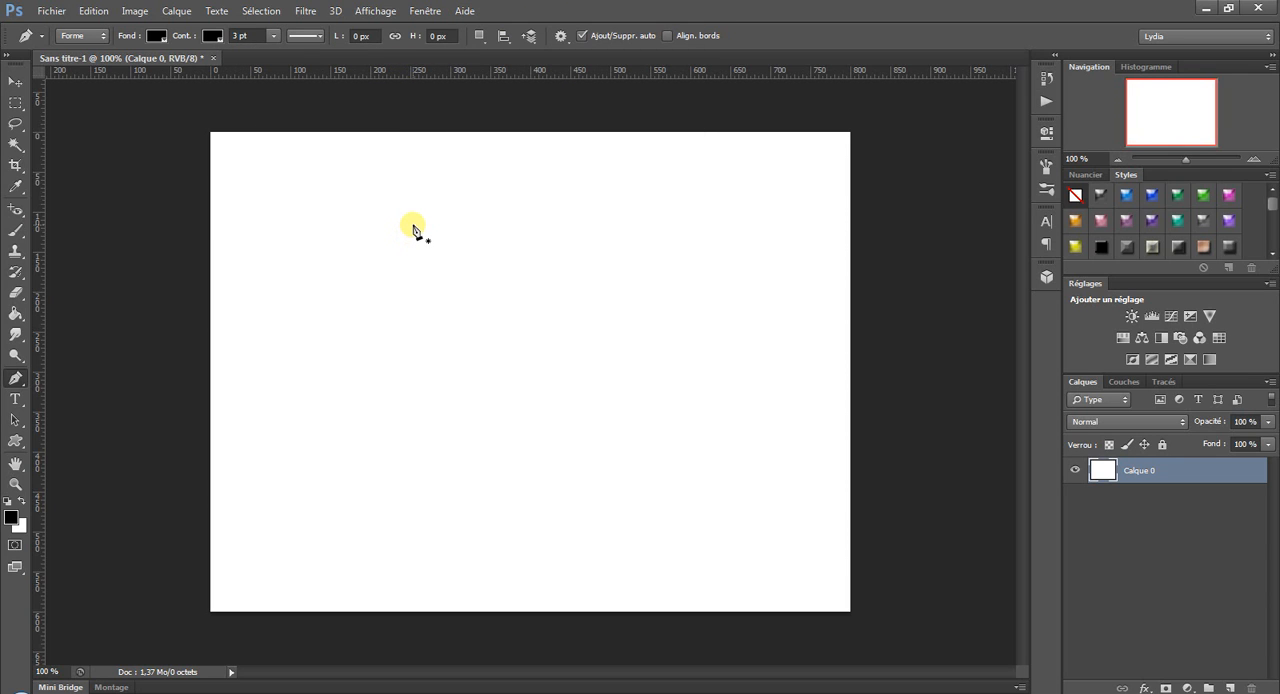
# Try the Pen tool's Tracé mode and return it to Forme.
pyautogui.click(84, 38)
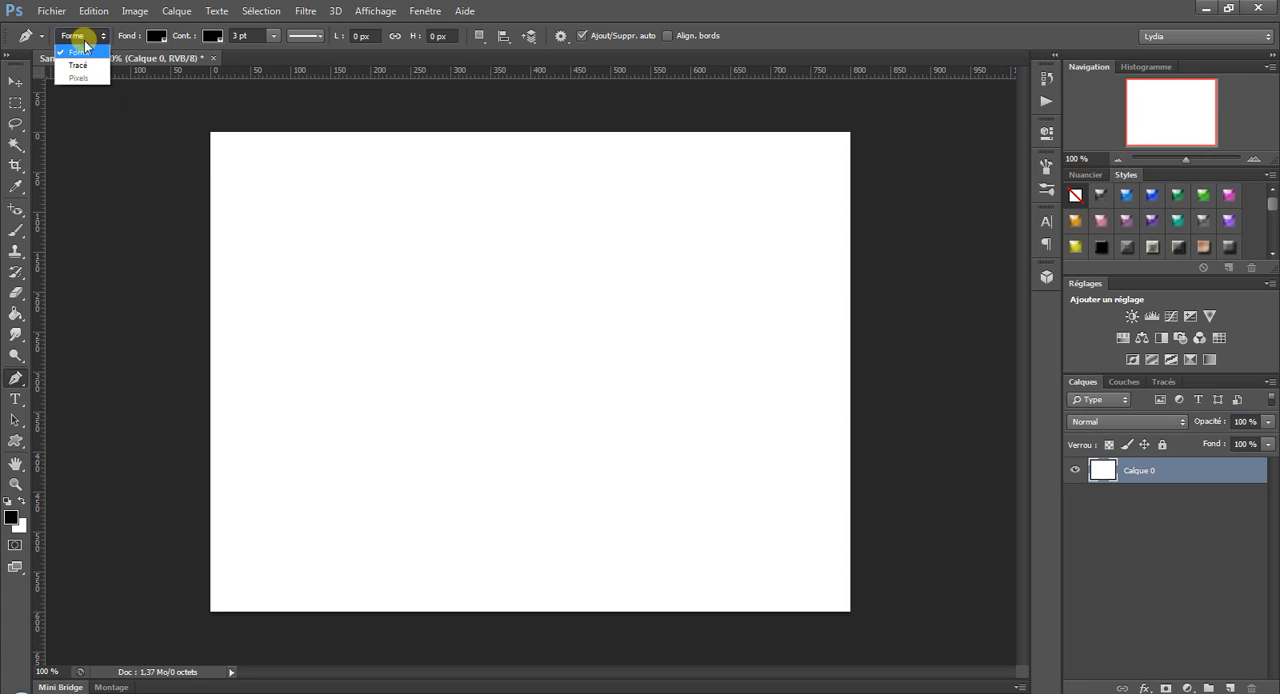
pyautogui.click(84, 65)
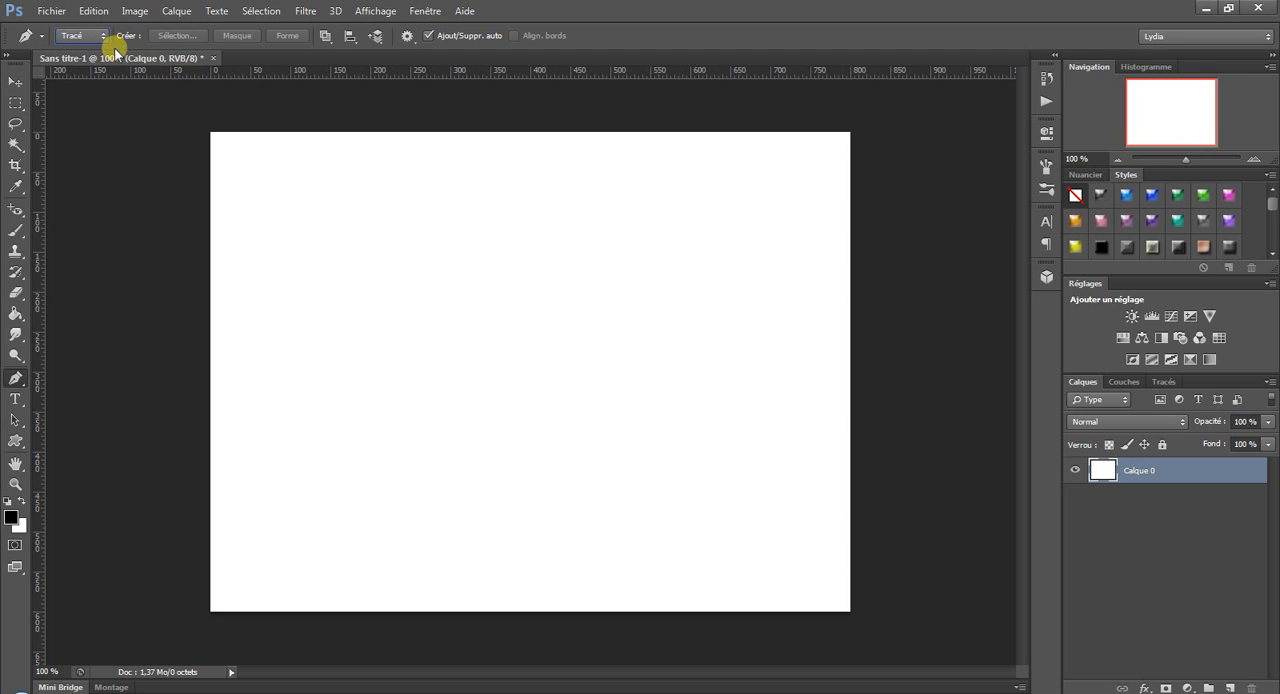
pyautogui.click(84, 35)
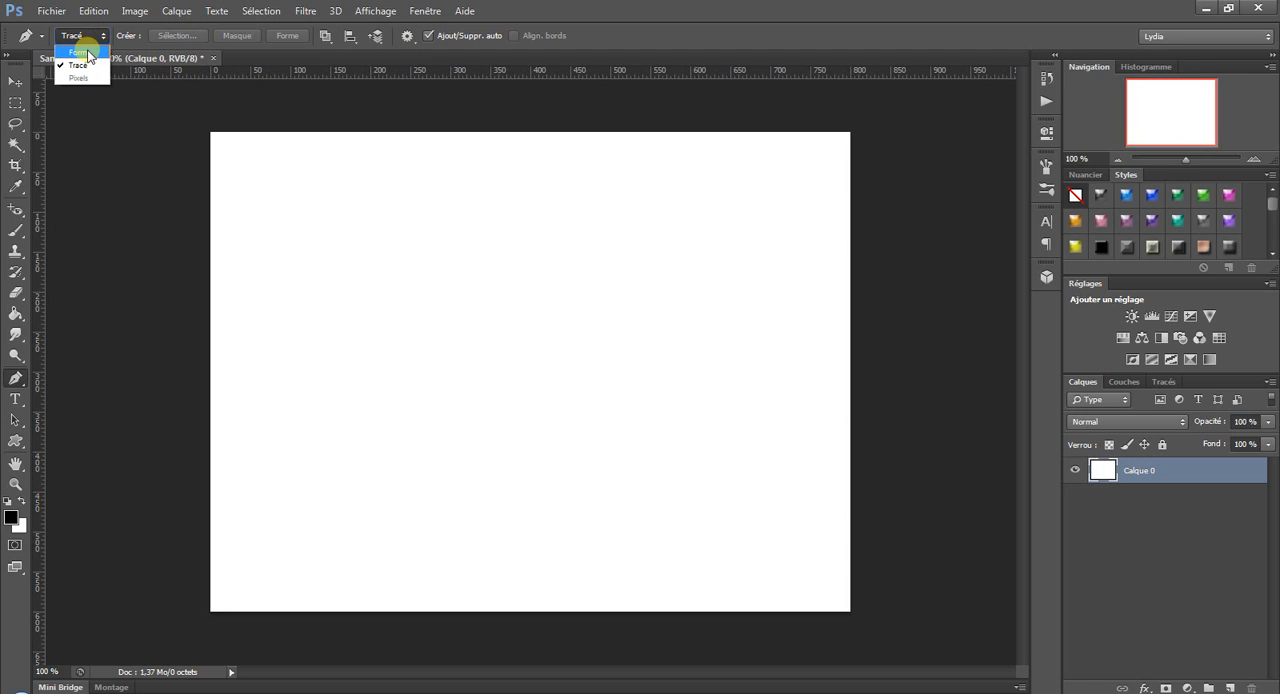
pyautogui.click(91, 52)
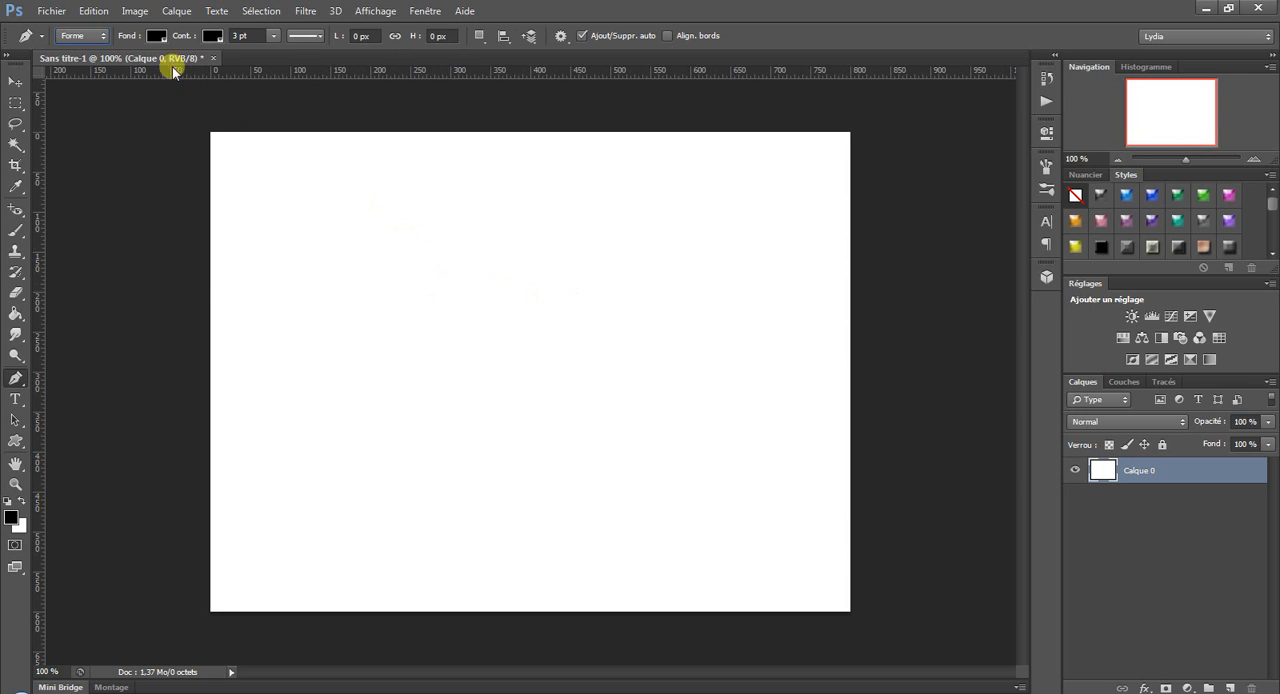
# Set the Pen shape's fill to no colour and its stroke style to the dashed line.
pyautogui.click(157, 37)
pyautogui.click(62, 69)
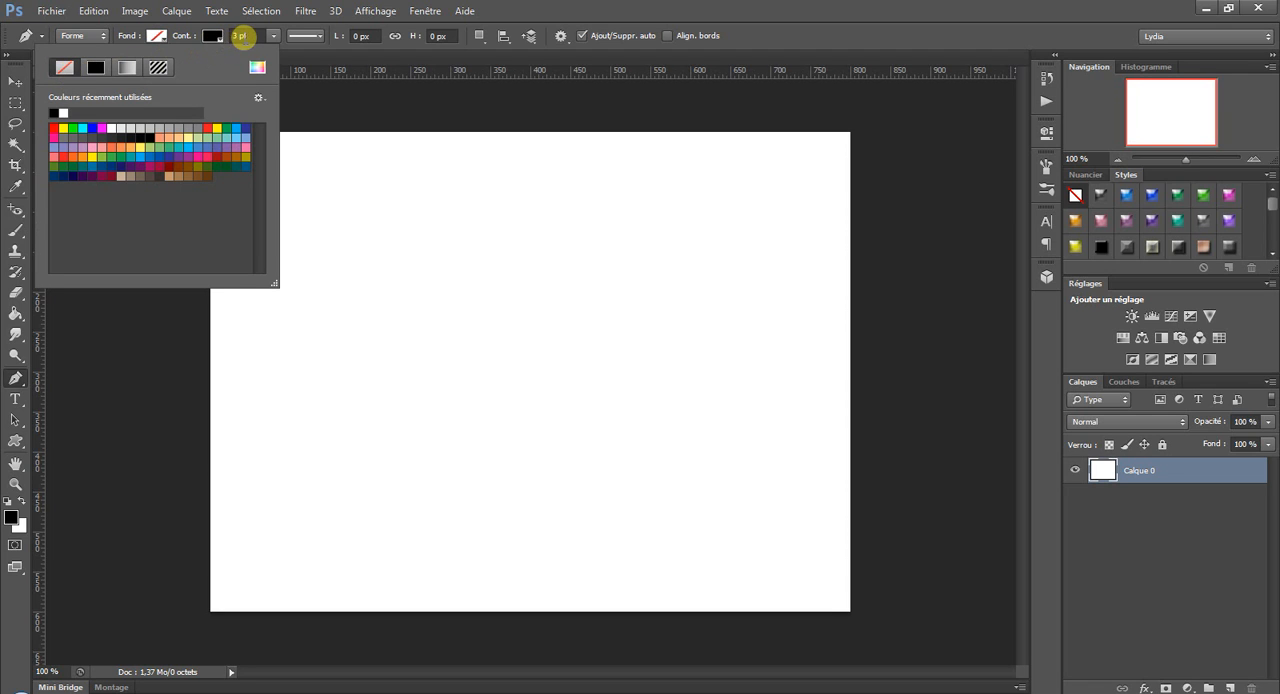
pyautogui.click(320, 36)
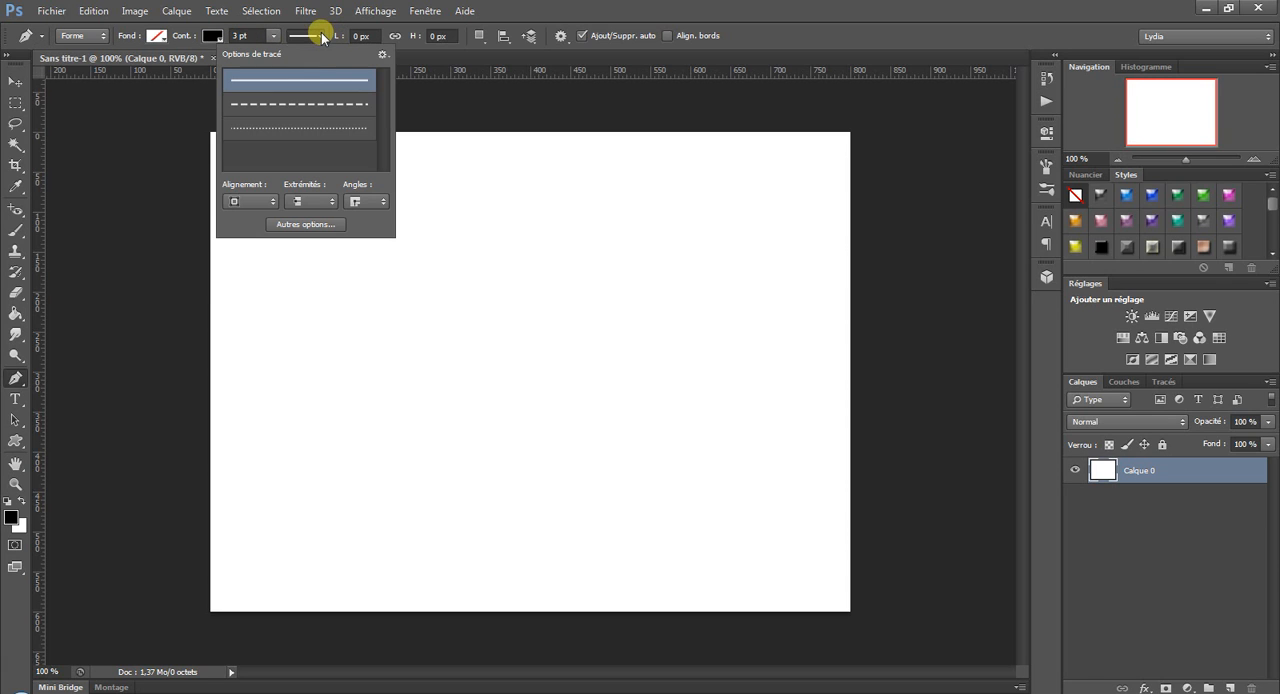
pyautogui.click(305, 103)
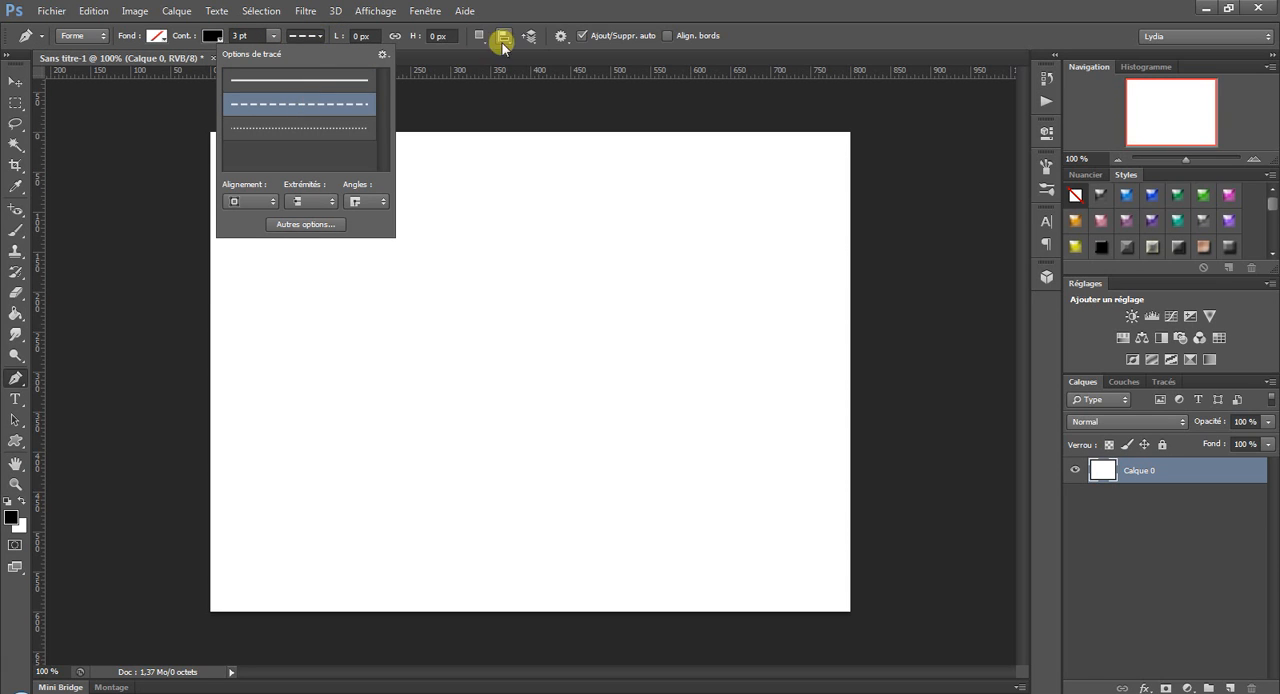
pyautogui.click(514, 10)
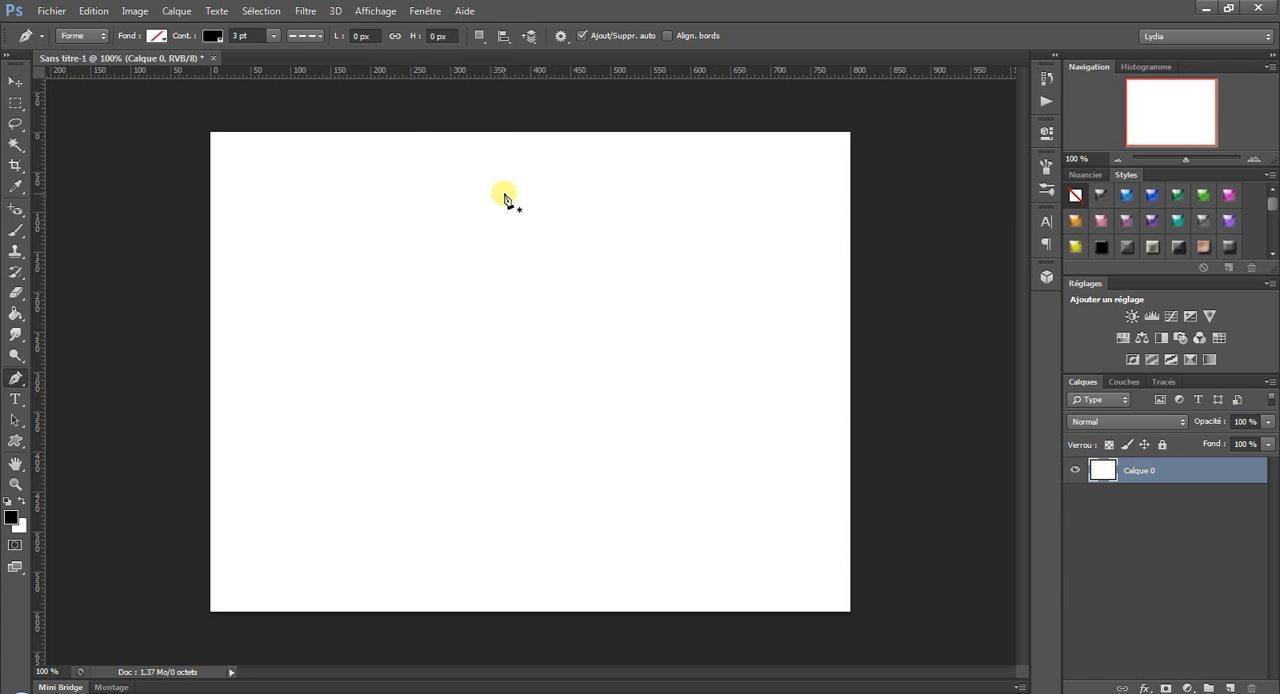
# Display the grid over the canvas.
pyautogui.click(378, 12)
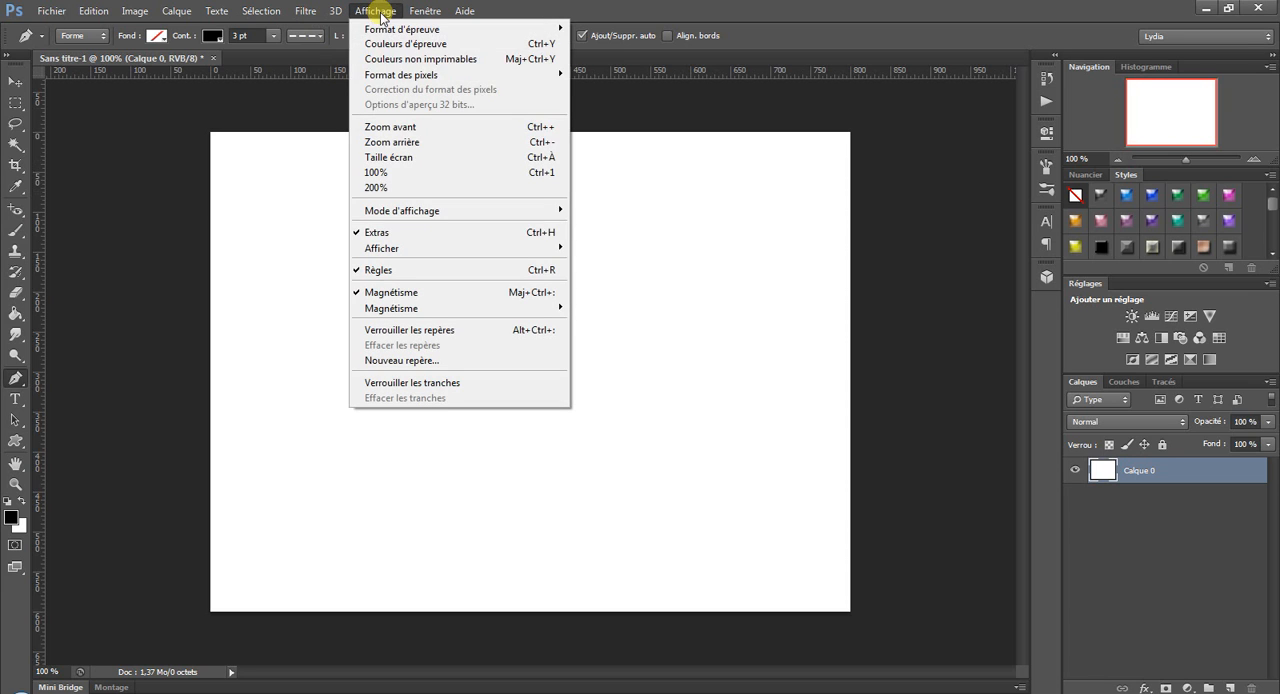
pyautogui.moveTo(423, 250)
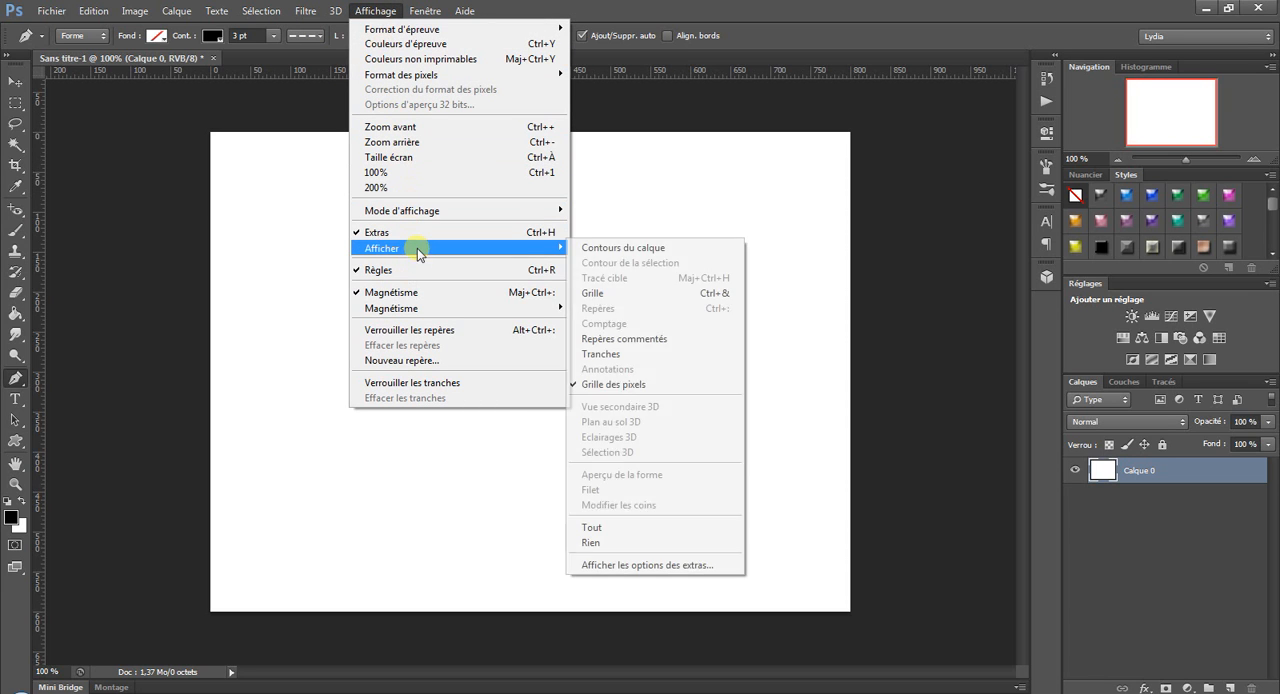
pyautogui.click(606, 294)
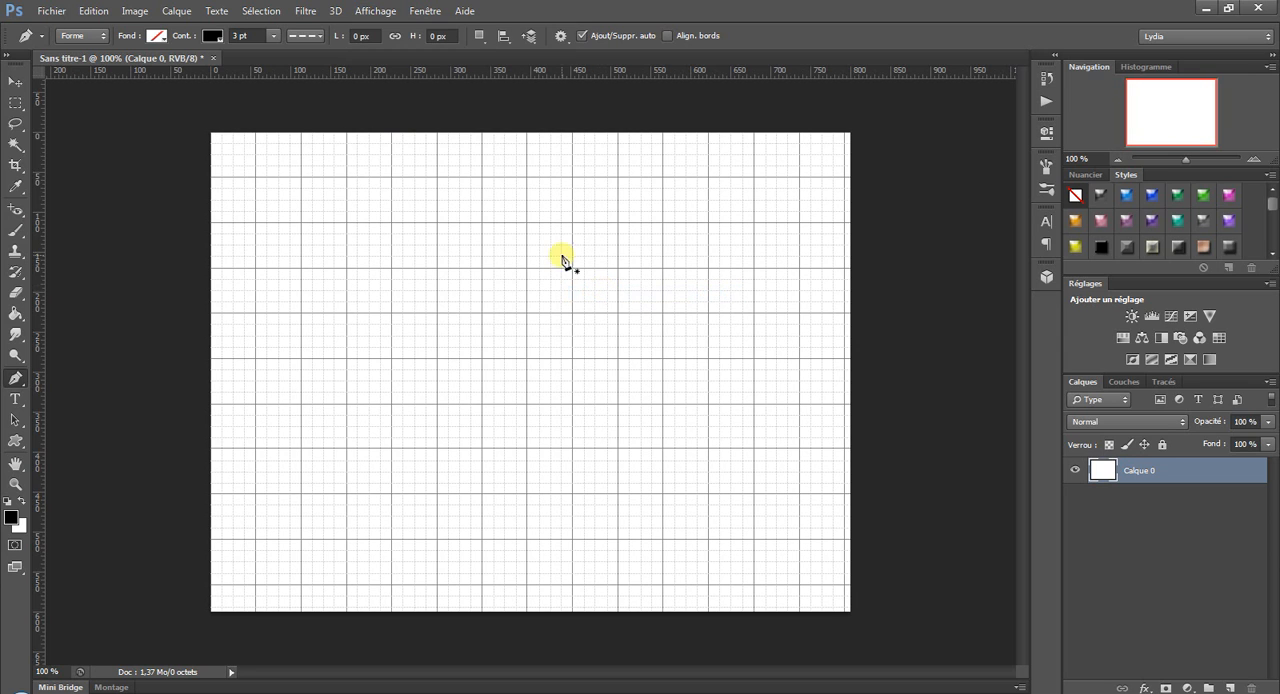
# Check that snapping is enabled and which elements it applies to.
pyautogui.click(376, 11)
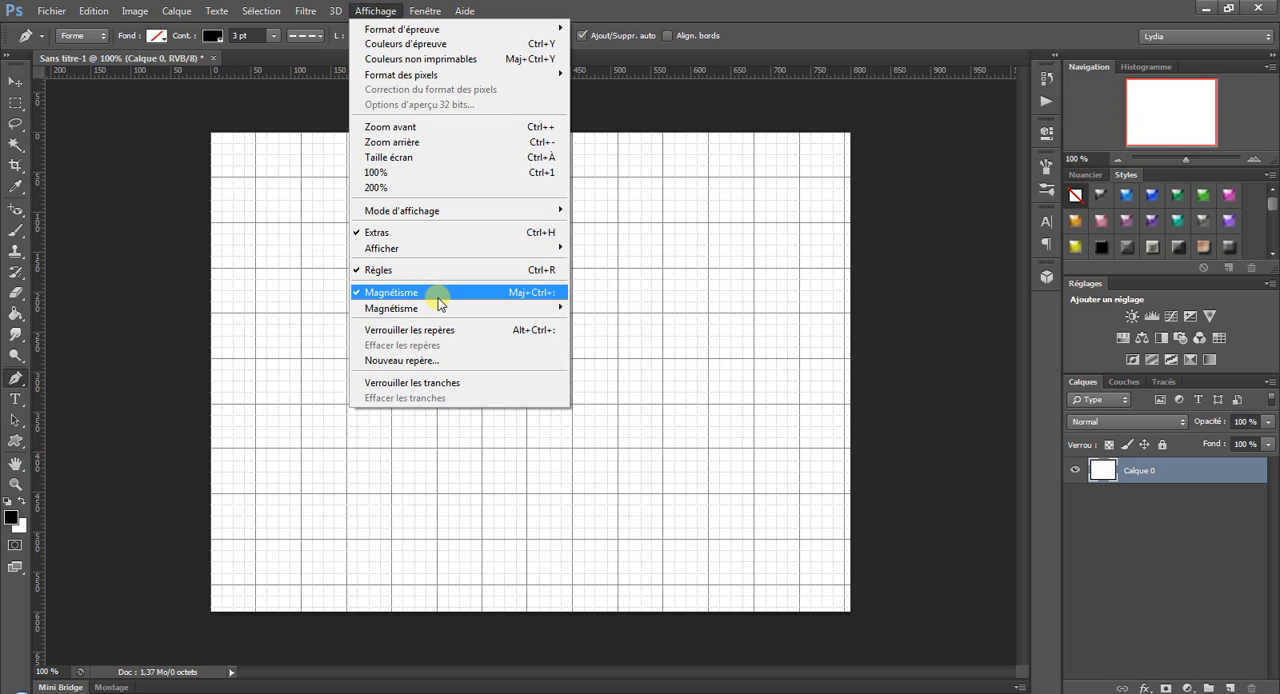
pyautogui.moveTo(432, 317)
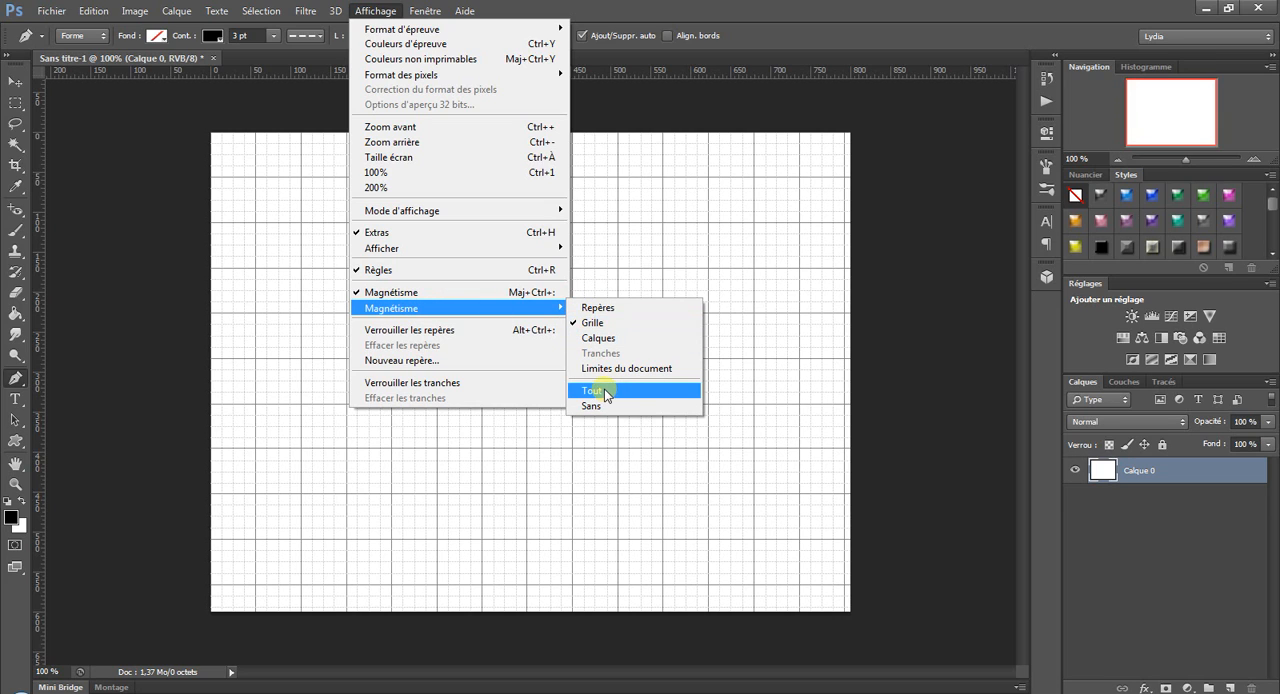
pyautogui.click(578, 6)
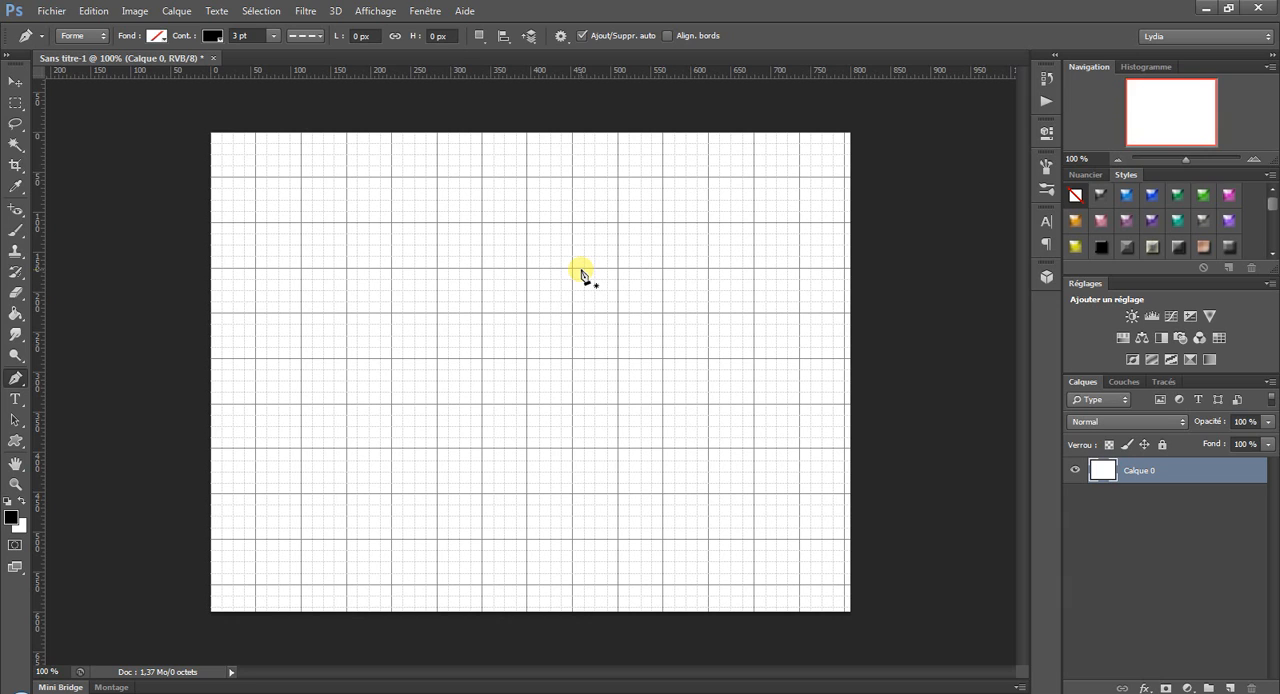
# Draw a closed dashed square about 113 px wide, with its corners on the grid intersections near the canvas centre.
pyautogui.click(437, 358)
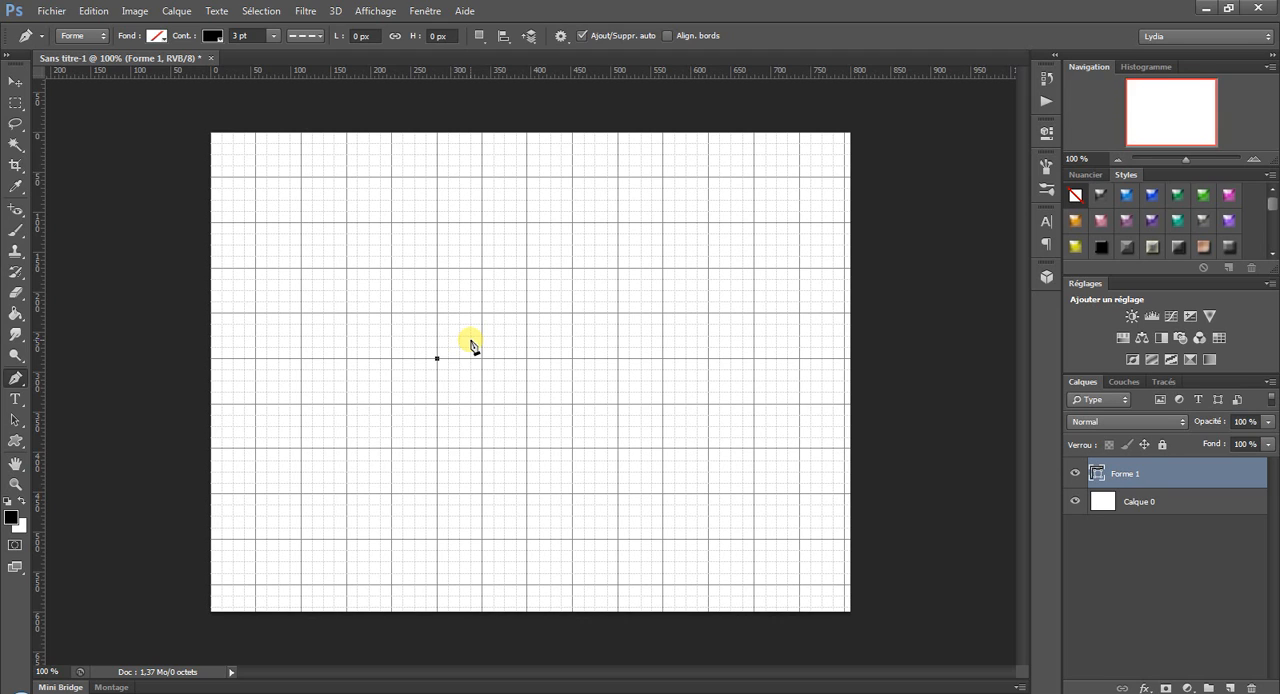
pyautogui.click(438, 268)
pyautogui.click(528, 268)
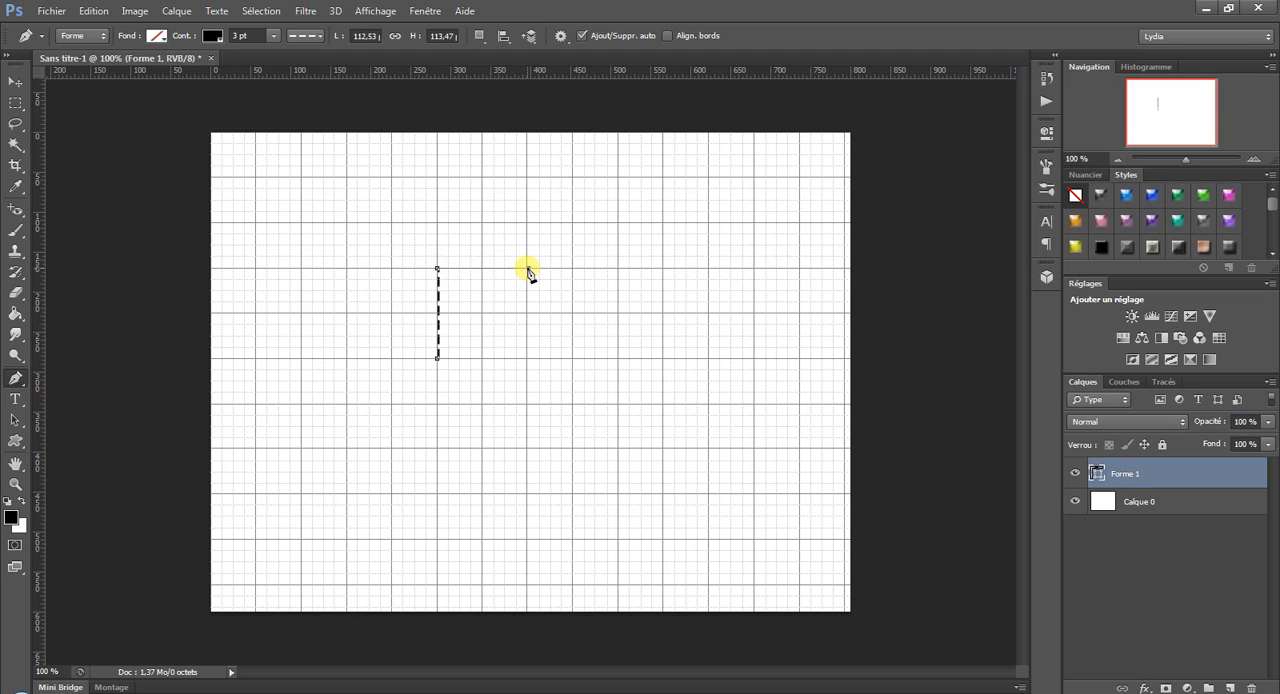
pyautogui.click(528, 358)
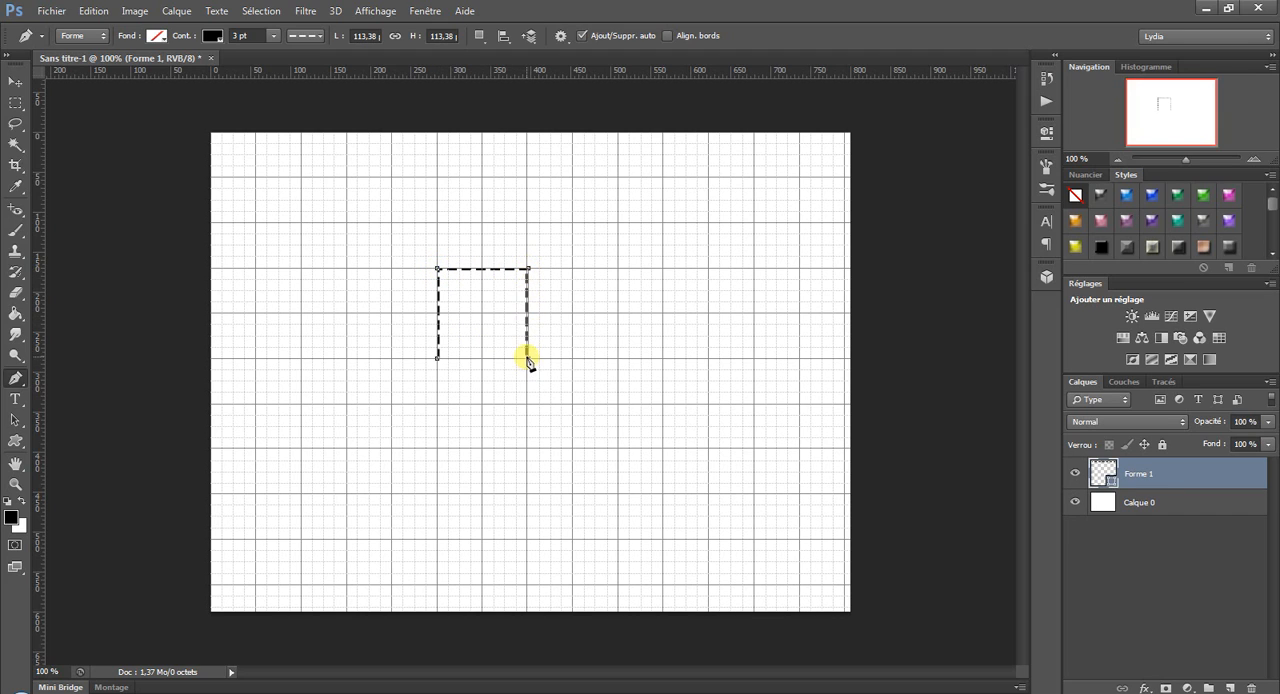
pyautogui.click(437, 359)
# Undo the closing of the square, and step back to remove its right side.
pyautogui.click(93, 11)
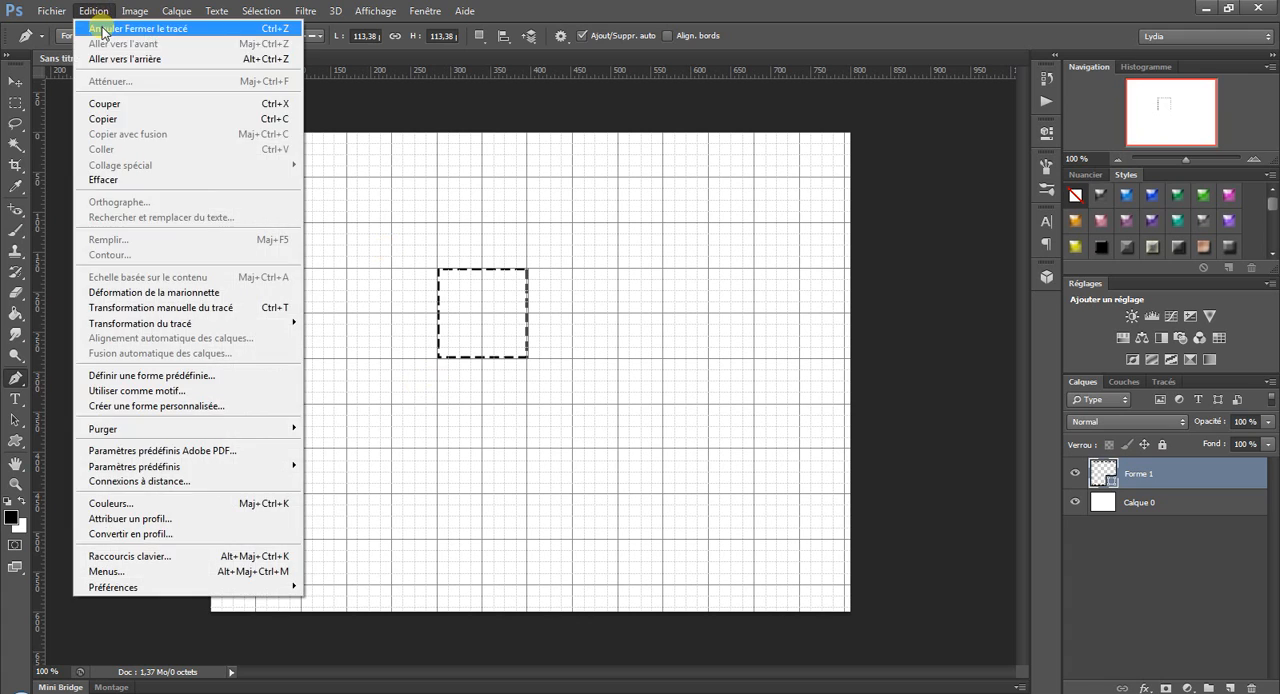
pyautogui.click(104, 30)
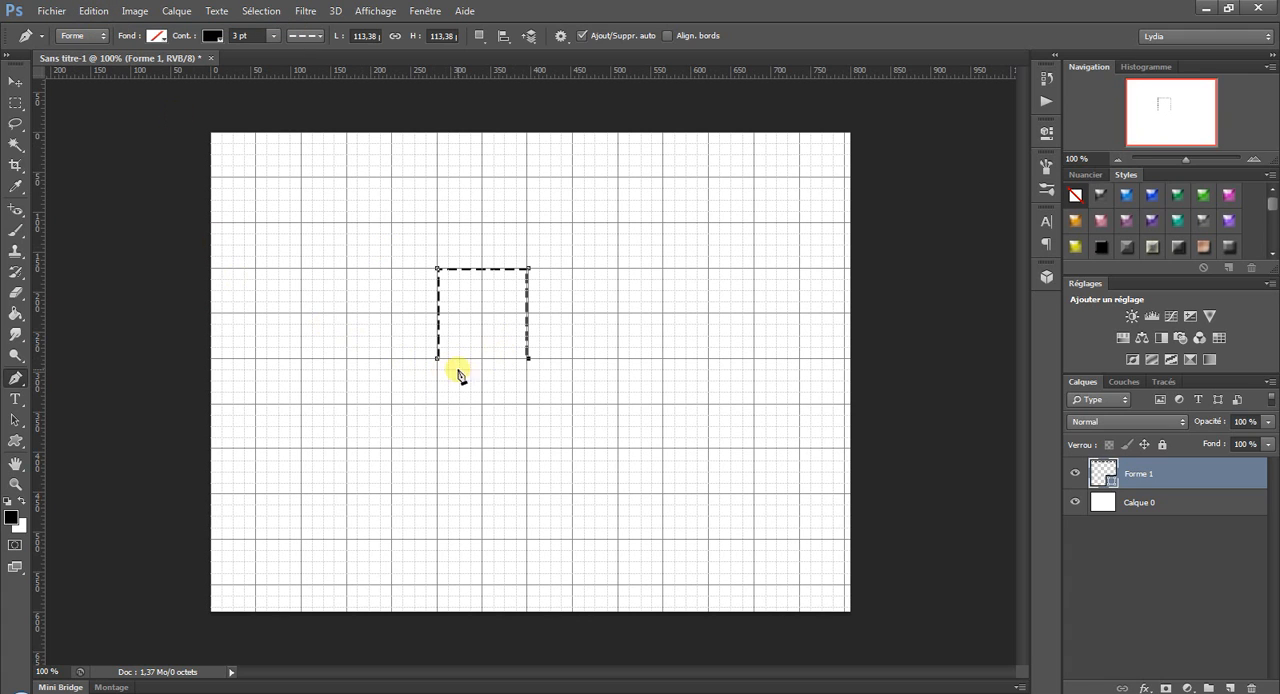
pyautogui.keyDown('ctrl'); pyautogui.click(560, 362); pyautogui.keyUp('ctrl')
pyautogui.click(96, 11)
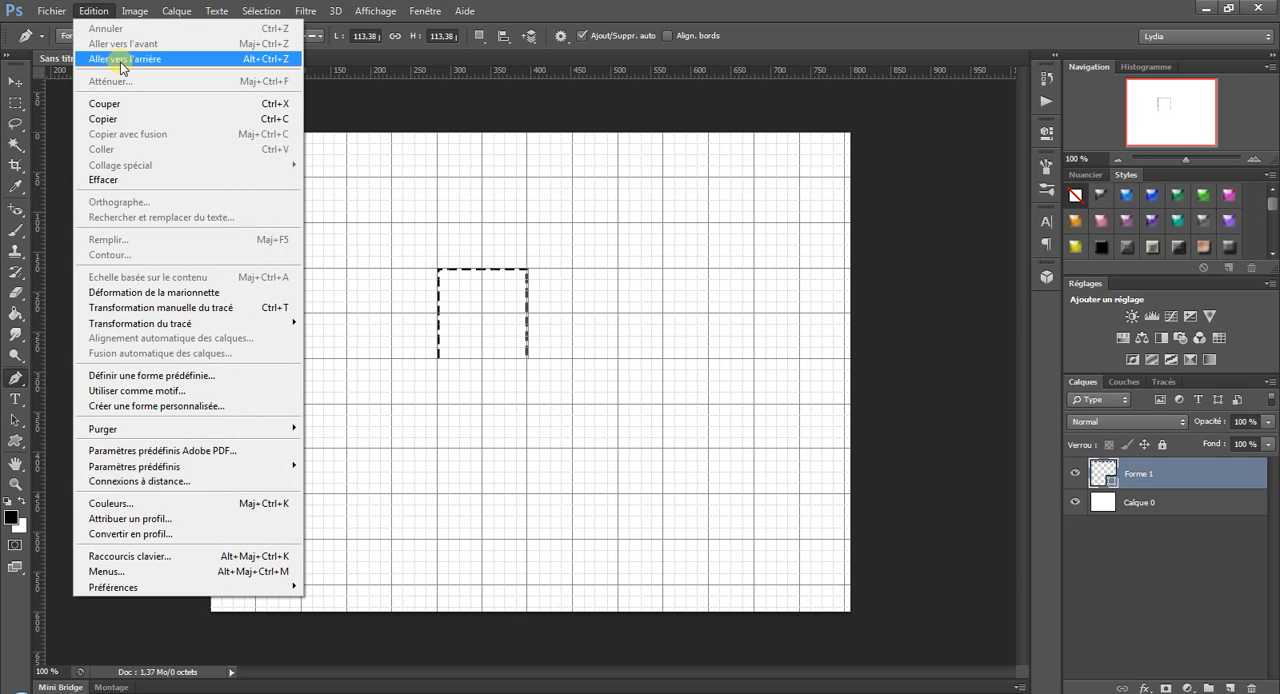
pyautogui.click(121, 59)
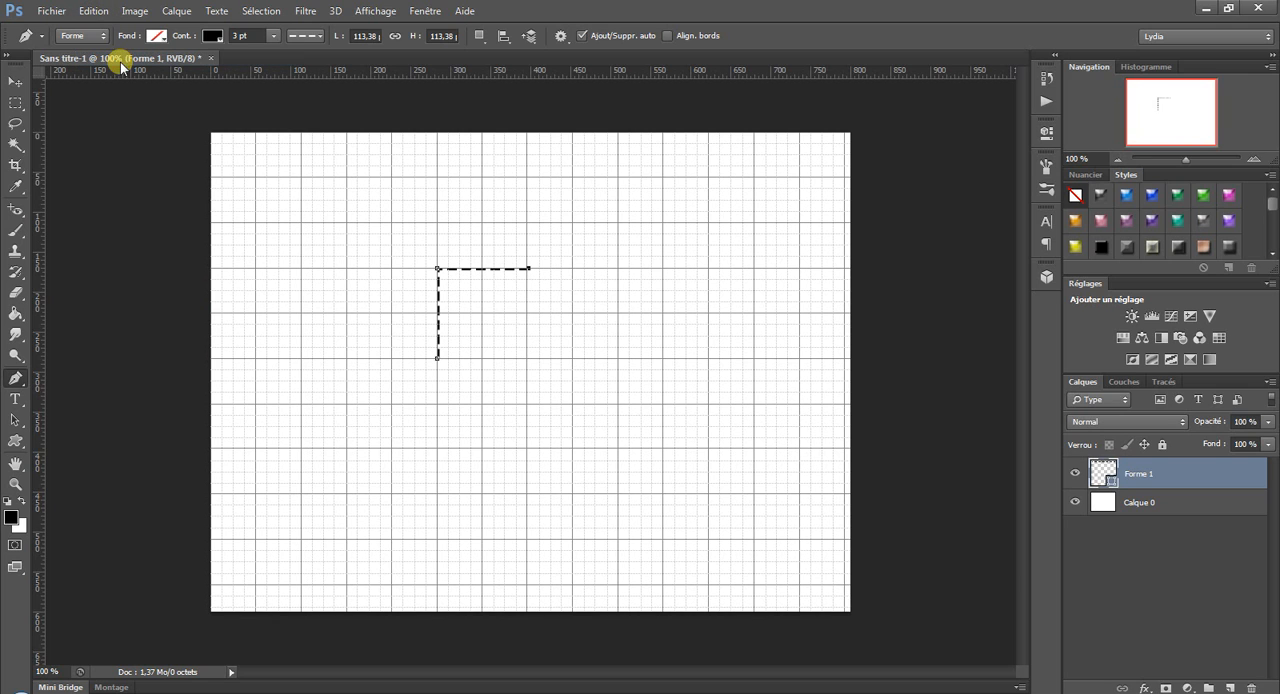
# Continue the open path from its upper-right endpoint and redraw the square's right side down to the grid intersection.
pyautogui.click(529, 360)
pyautogui.click(94, 11)
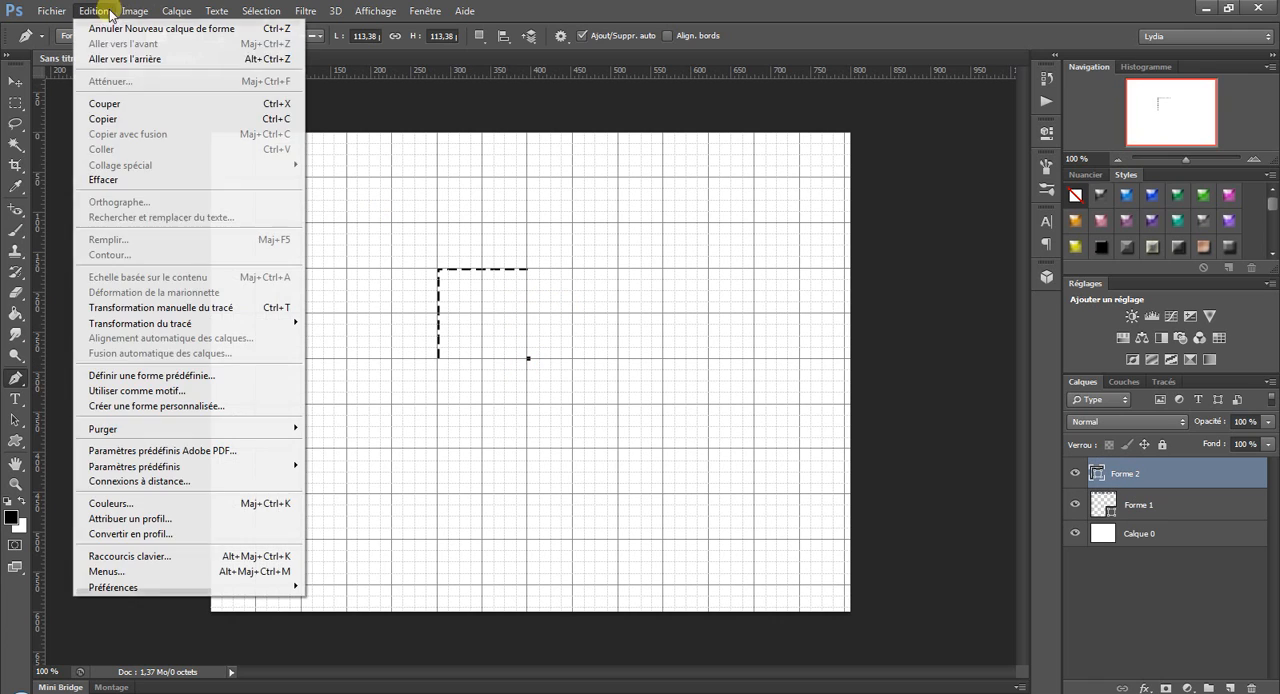
pyautogui.click(101, 61)
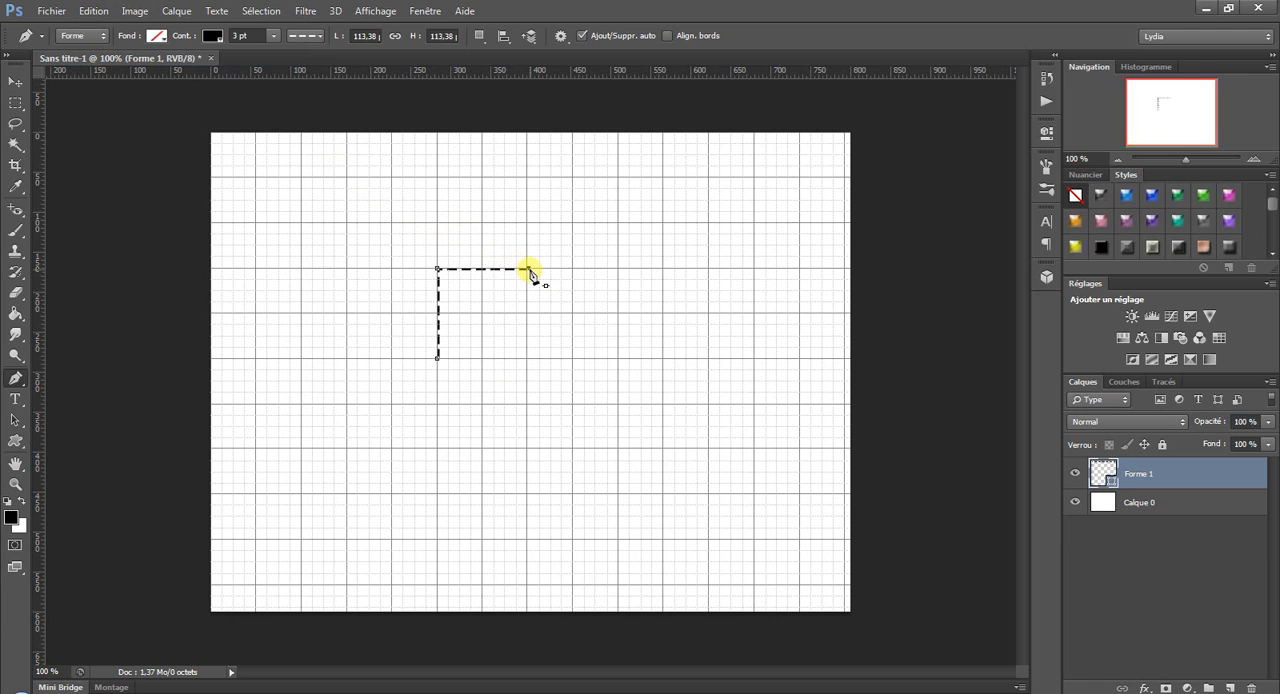
pyautogui.click(528, 357)
# Extend the open path from the square's lower-right corner with three straight slanted segments.
pyautogui.click(676, 414)
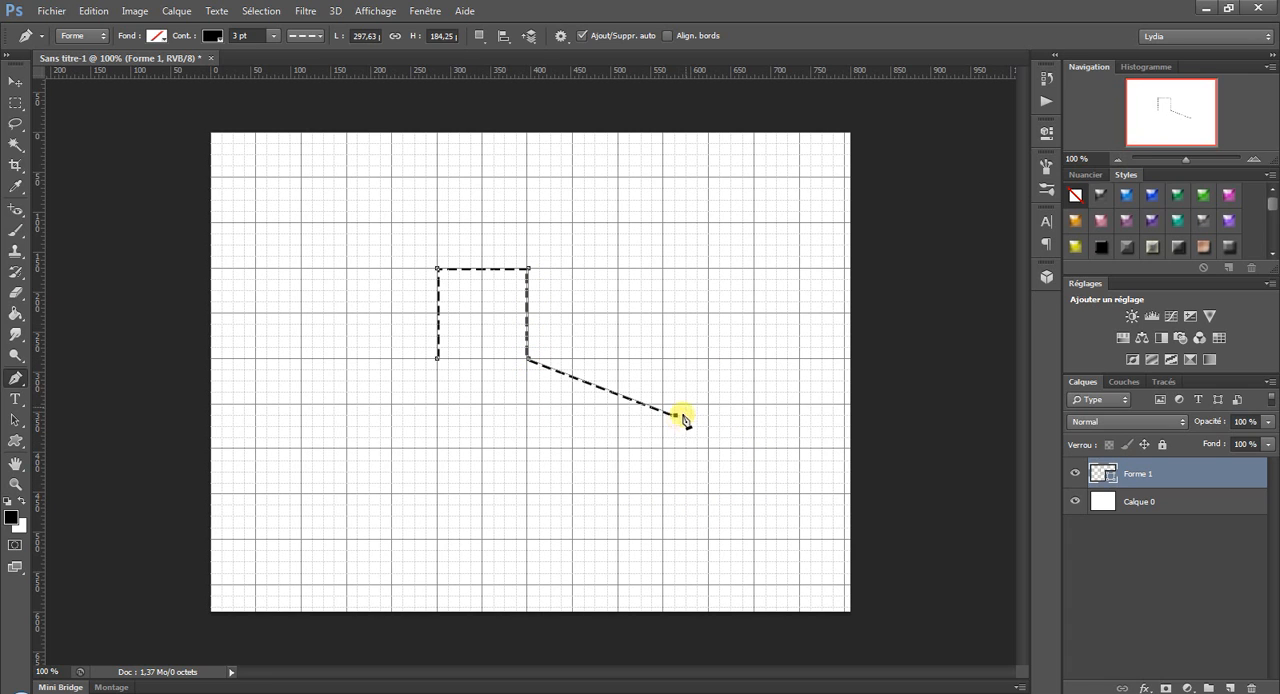
pyautogui.click(732, 246)
pyautogui.click(597, 188)
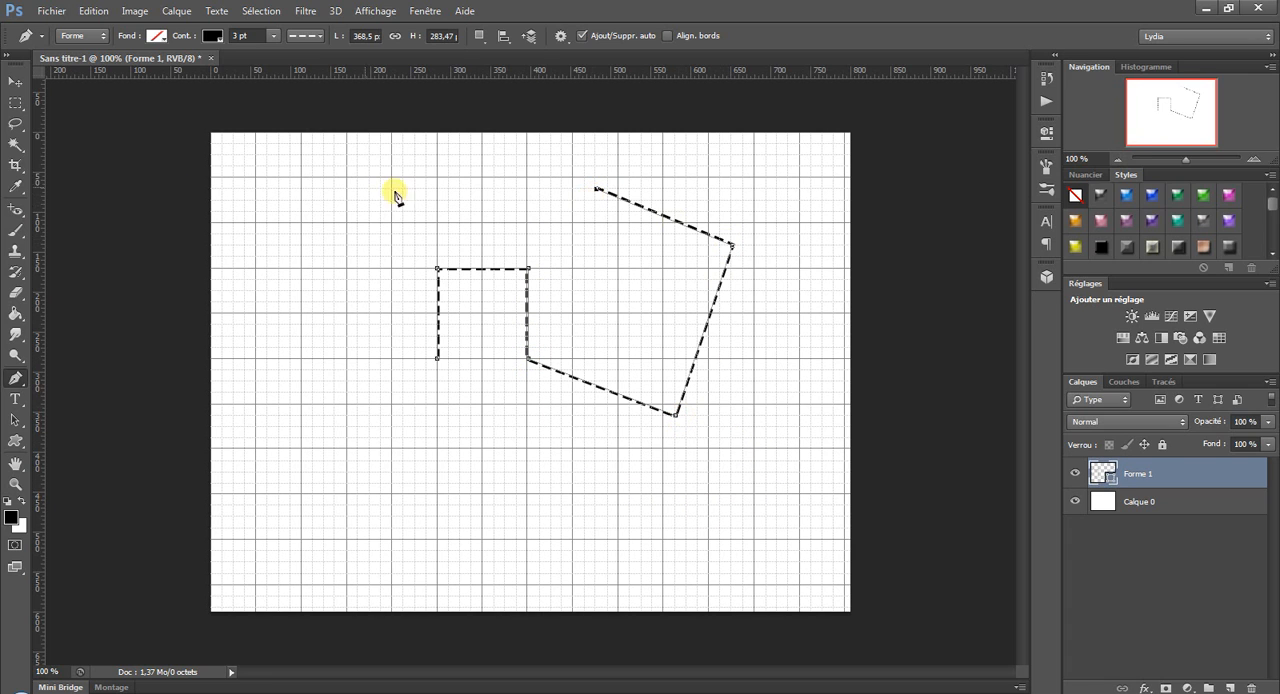
# Step back through the history to remove the three slanted segments from the path.
pyautogui.click(93, 11)
pyautogui.click(90, 55)
pyautogui.click(93, 11)
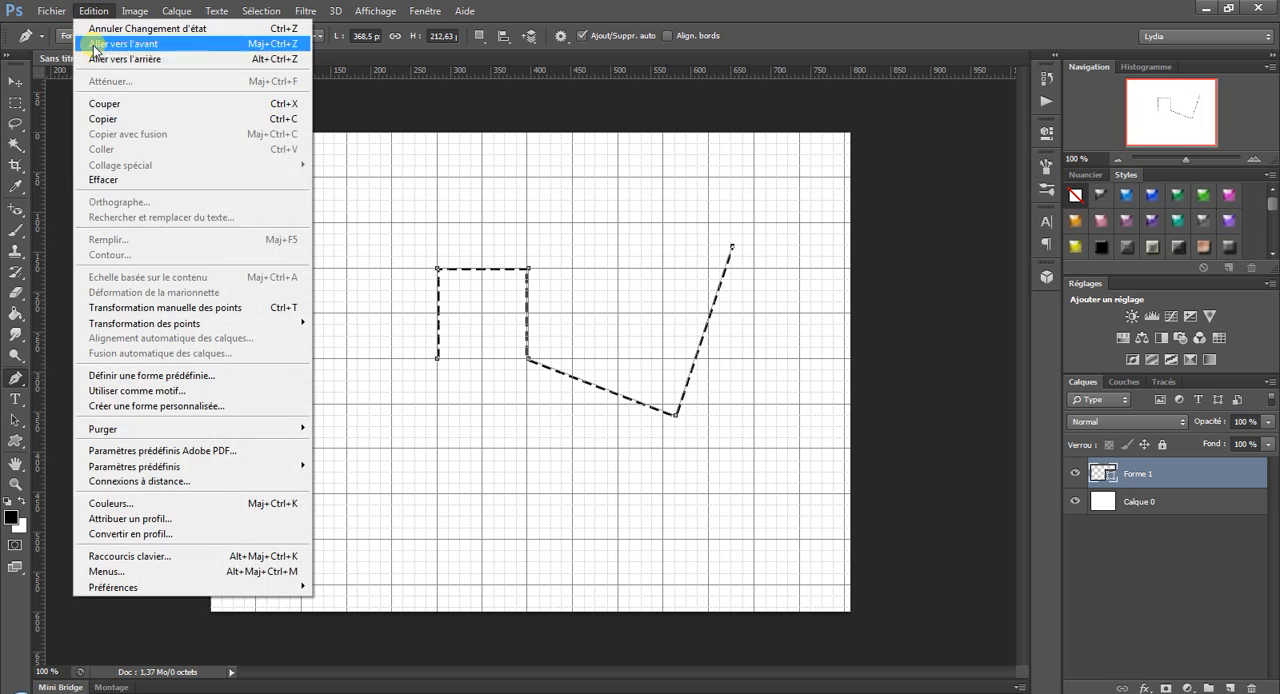
pyautogui.click(97, 59)
pyautogui.click(93, 11)
pyautogui.click(96, 60)
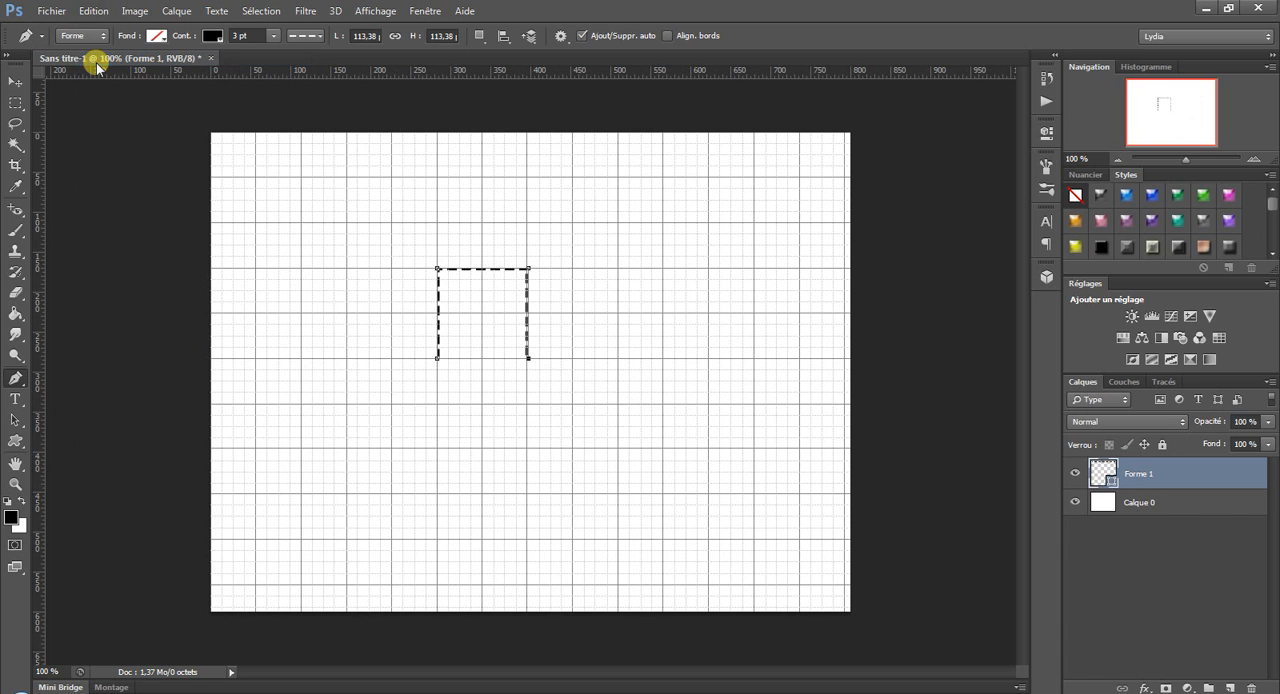
# Close the square's bottom side and move its lower-left corner outward until the shape is about 199 px wide and 113 px high.
pyautogui.click(437, 360)
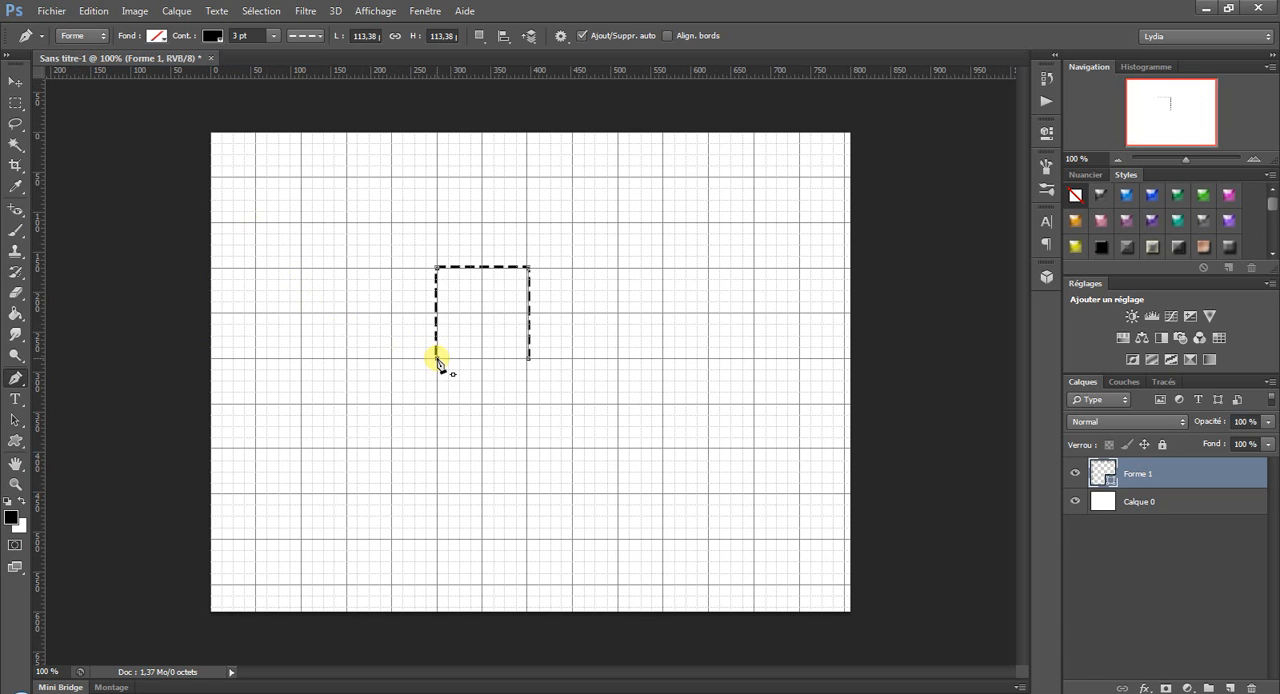
pyautogui.click(529, 360)
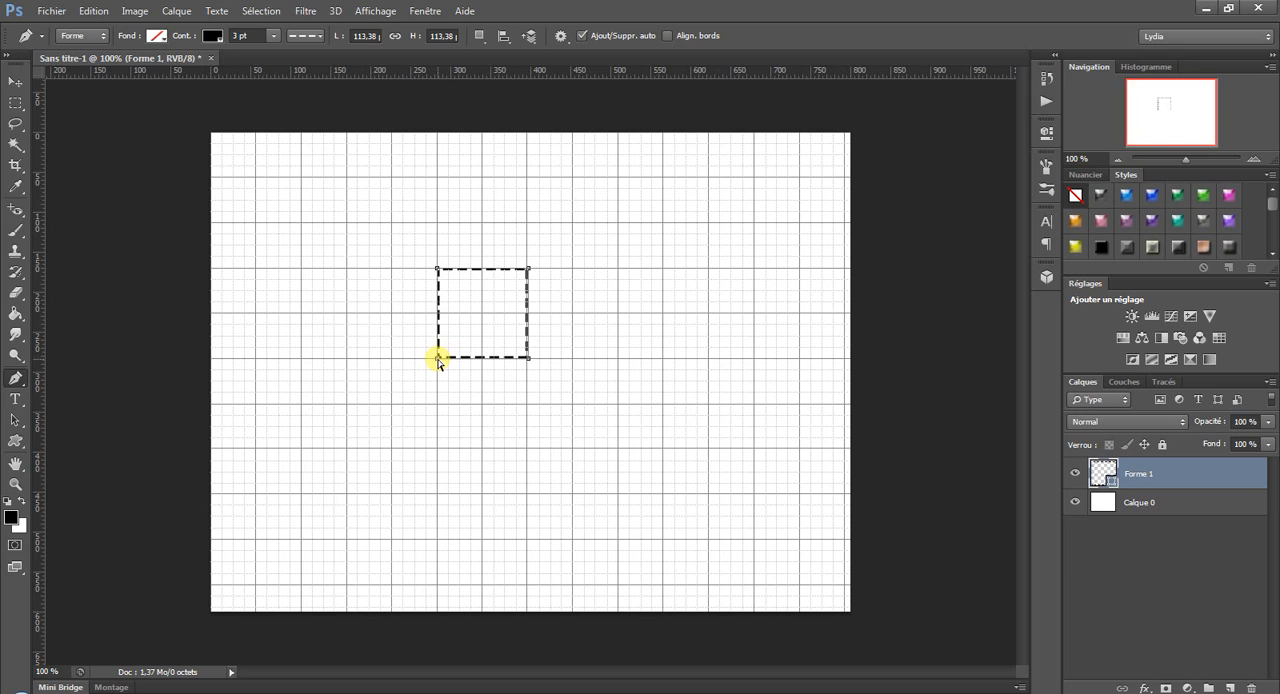
pyautogui.moveTo(437, 357); pyautogui.dragTo(369, 432)
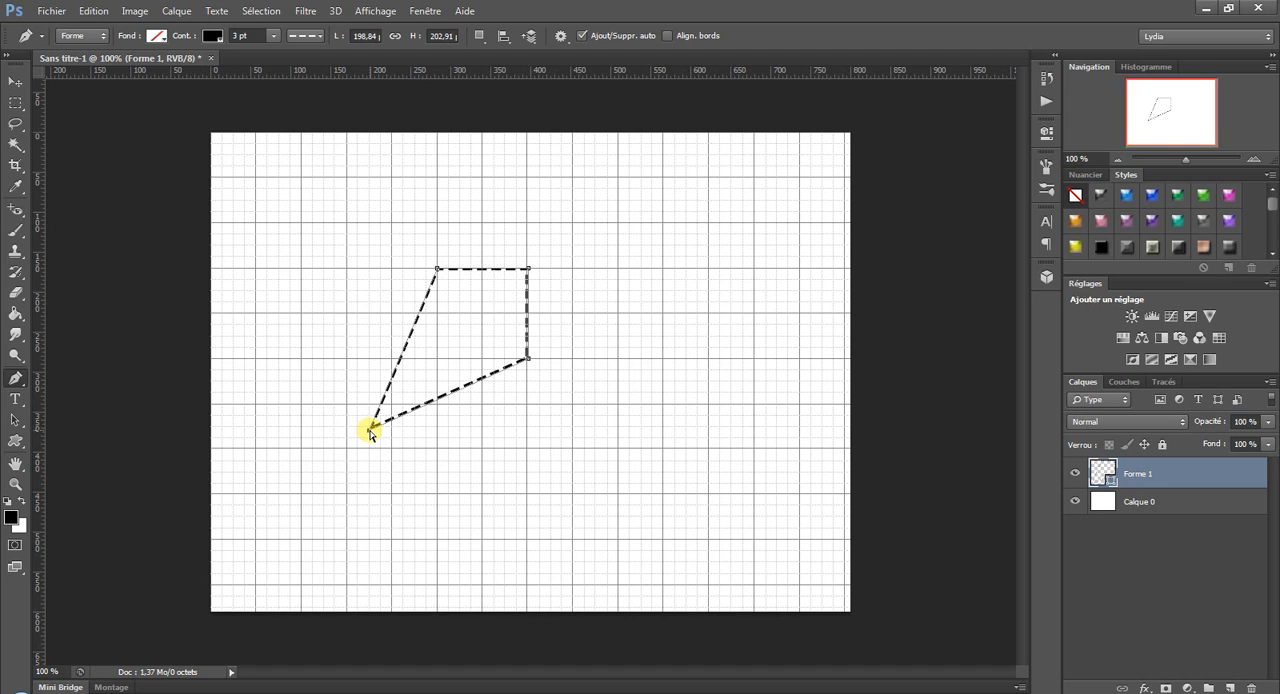
pyautogui.moveTo(369, 428); pyautogui.dragTo(364, 294)
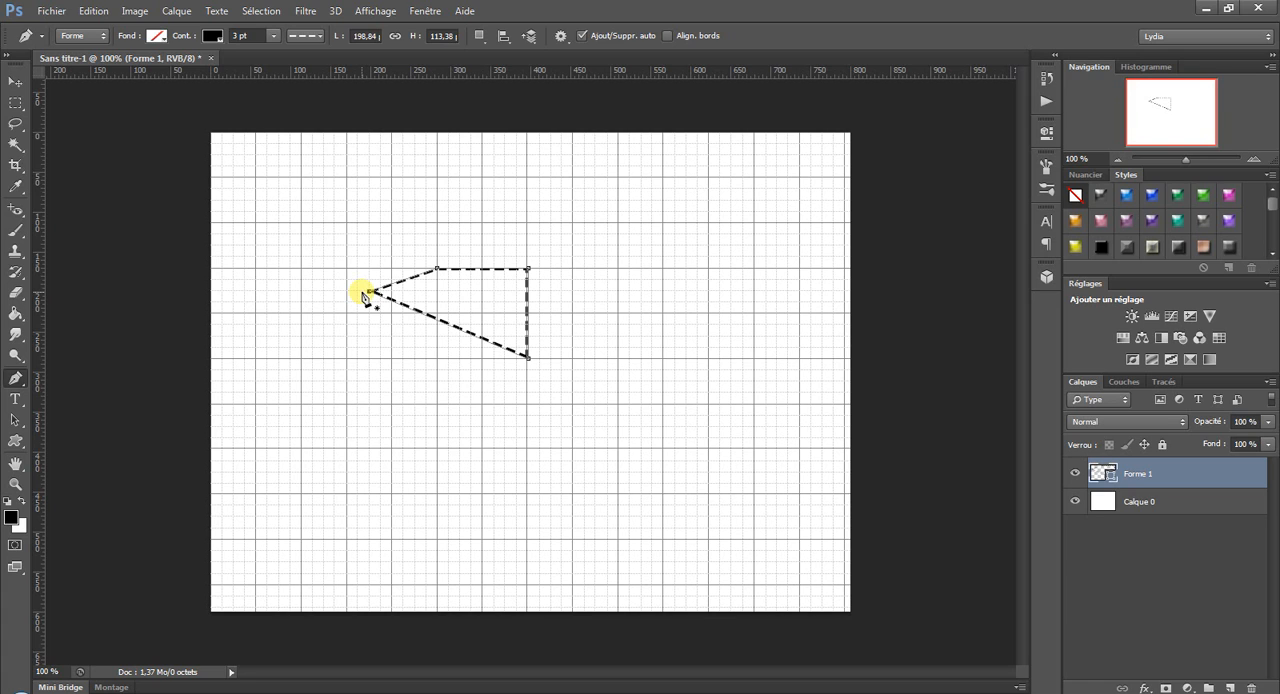
# Add three anchor points along the shape's long slanted lower side with the Add Anchor Point tool.
pyautogui.rightClick(15, 378)
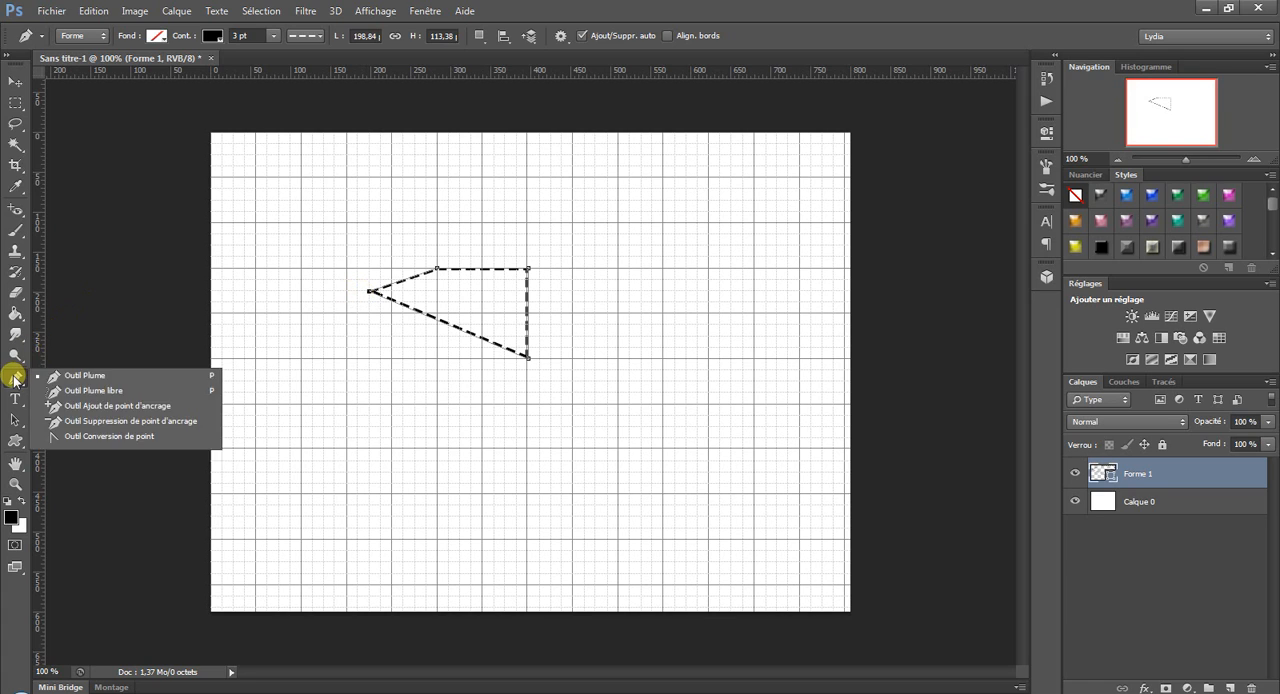
pyautogui.click(125, 407)
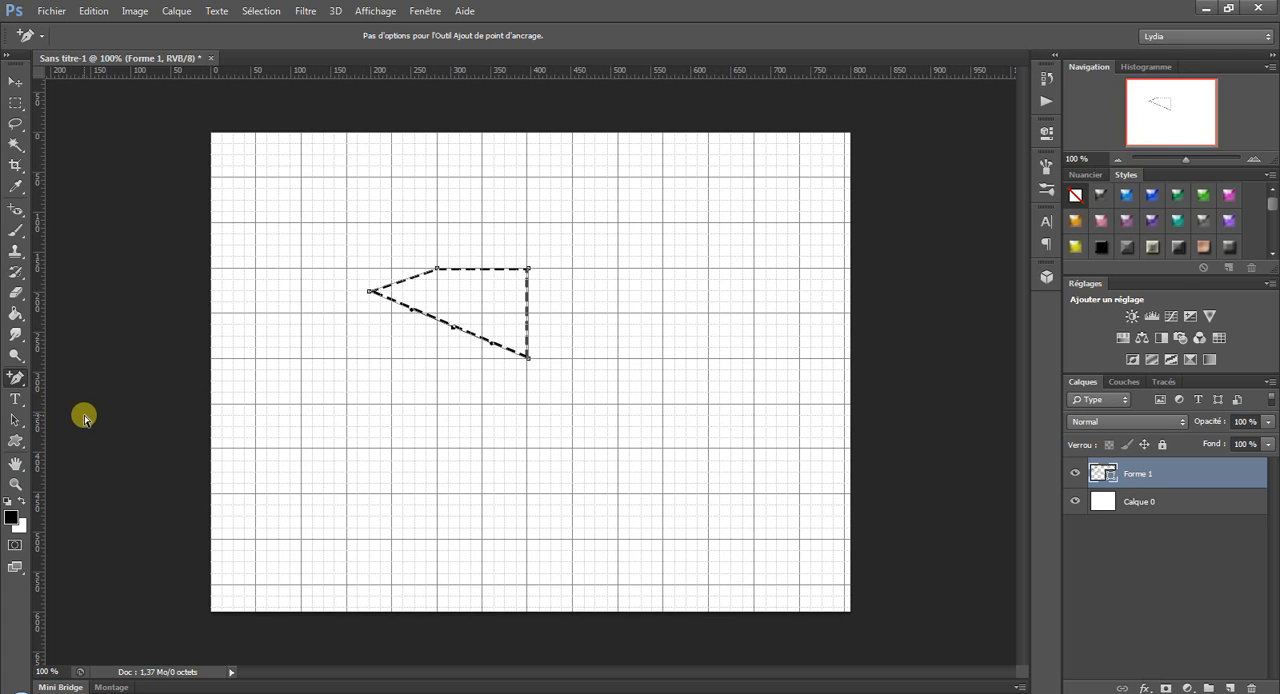
# Delete the three added anchor points and the shape's leftmost corner point with the Delete Anchor Point tool.
pyautogui.click(15, 378)
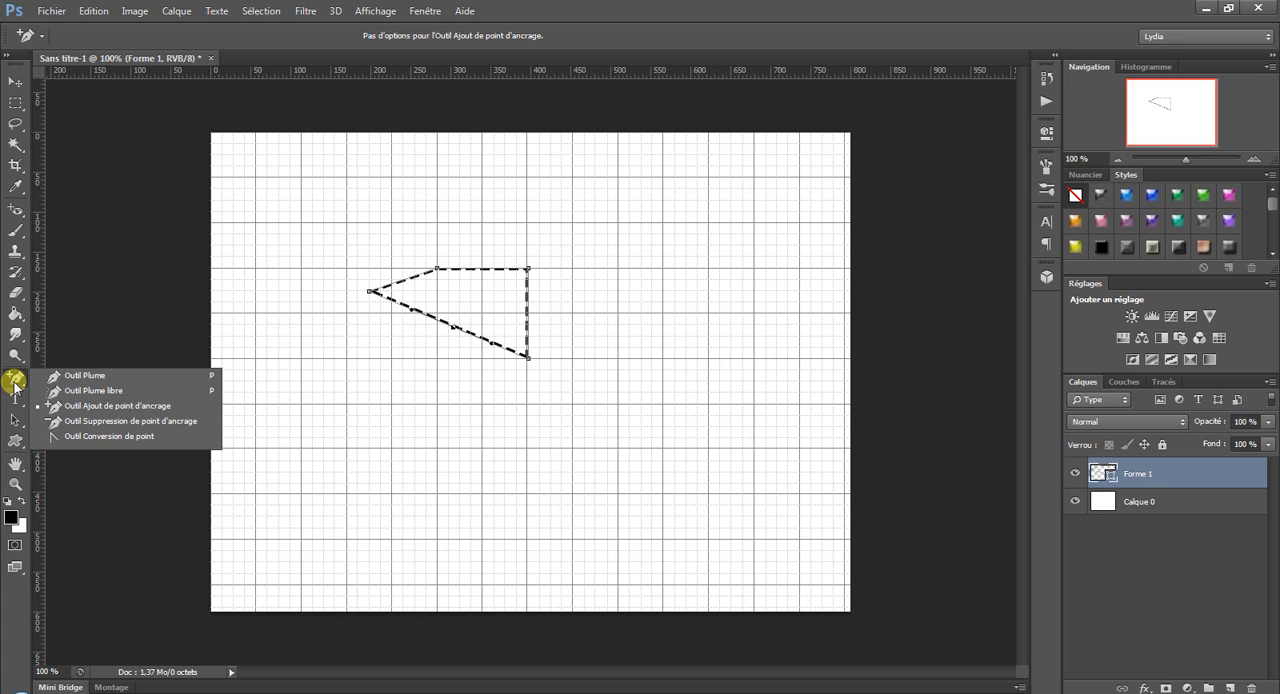
pyautogui.click(107, 421)
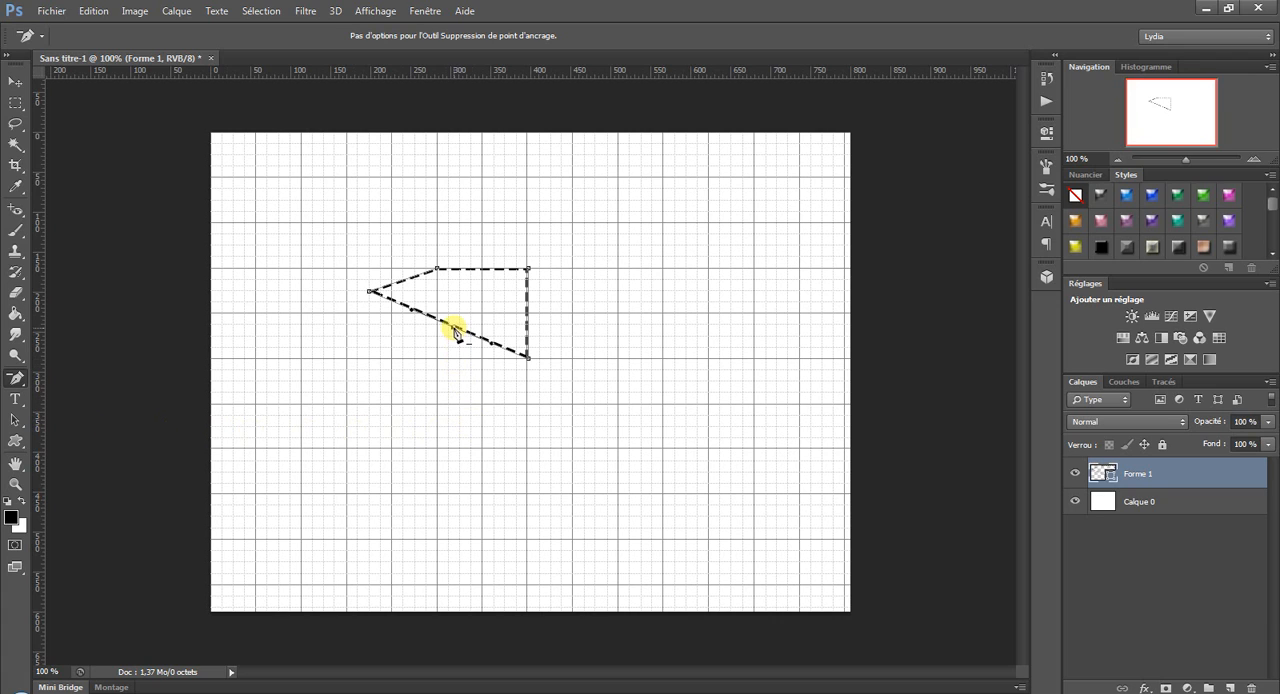
pyautogui.click(370, 291)
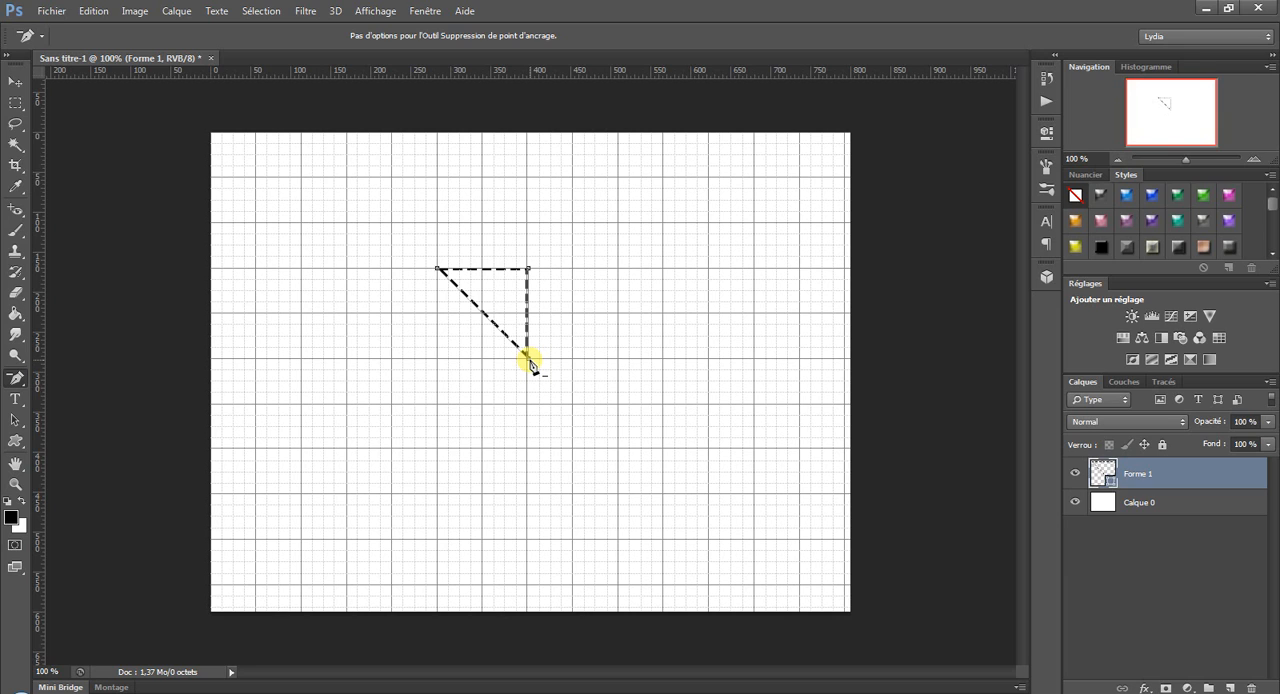
# Convert the triangle's lower-right corner into a curve with the Convert Point tool and reposition its two direction handles independently.
pyautogui.click(16, 378)
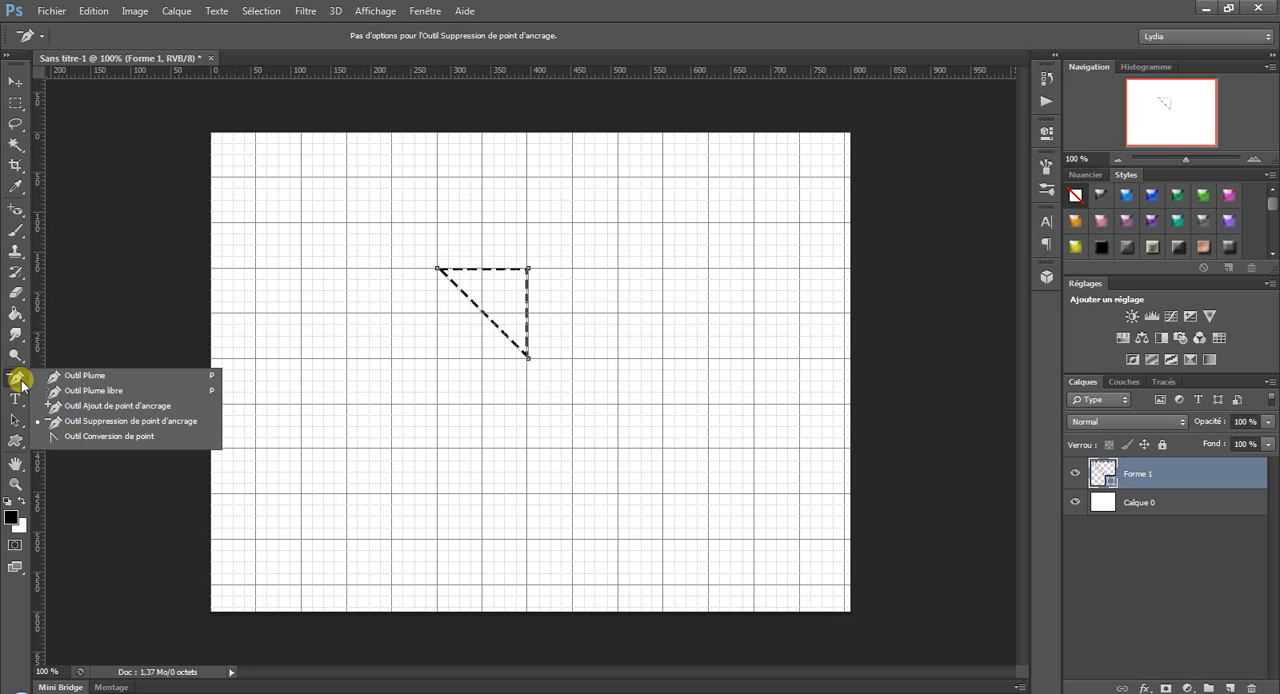
pyautogui.click(122, 437)
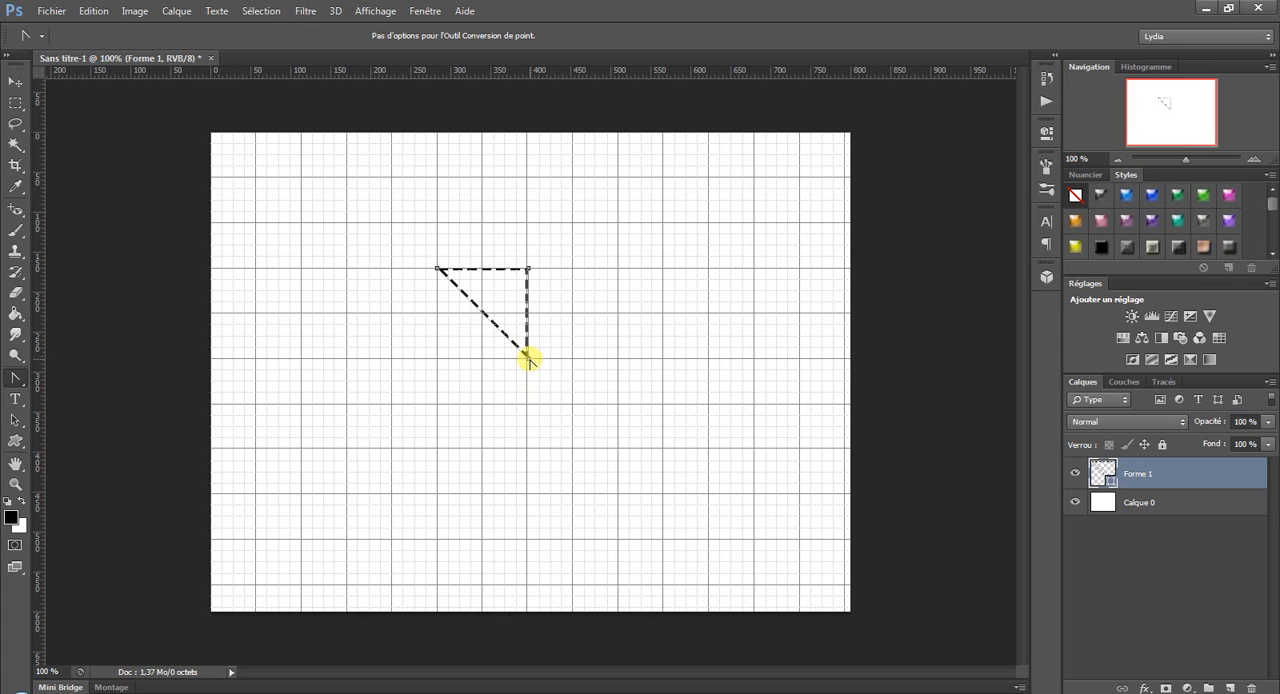
pyautogui.moveTo(527, 357); pyautogui.dragTo(609, 361)
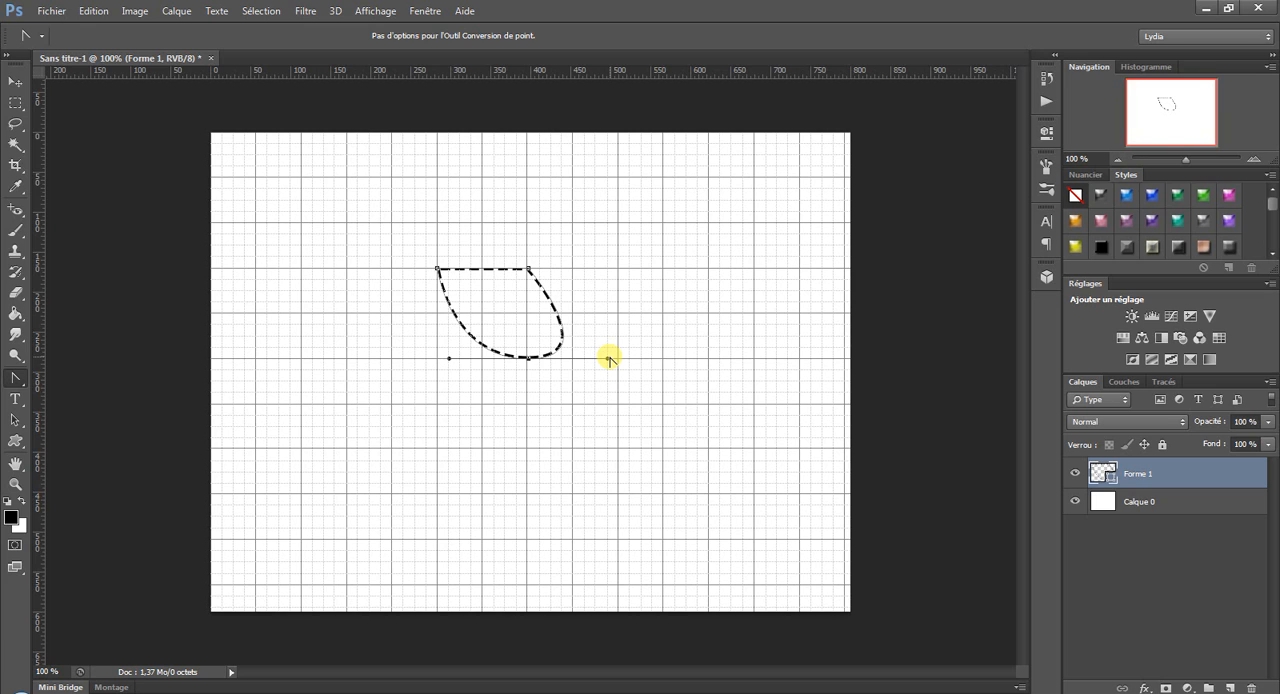
pyautogui.moveTo(610, 360); pyautogui.dragTo(585, 414)
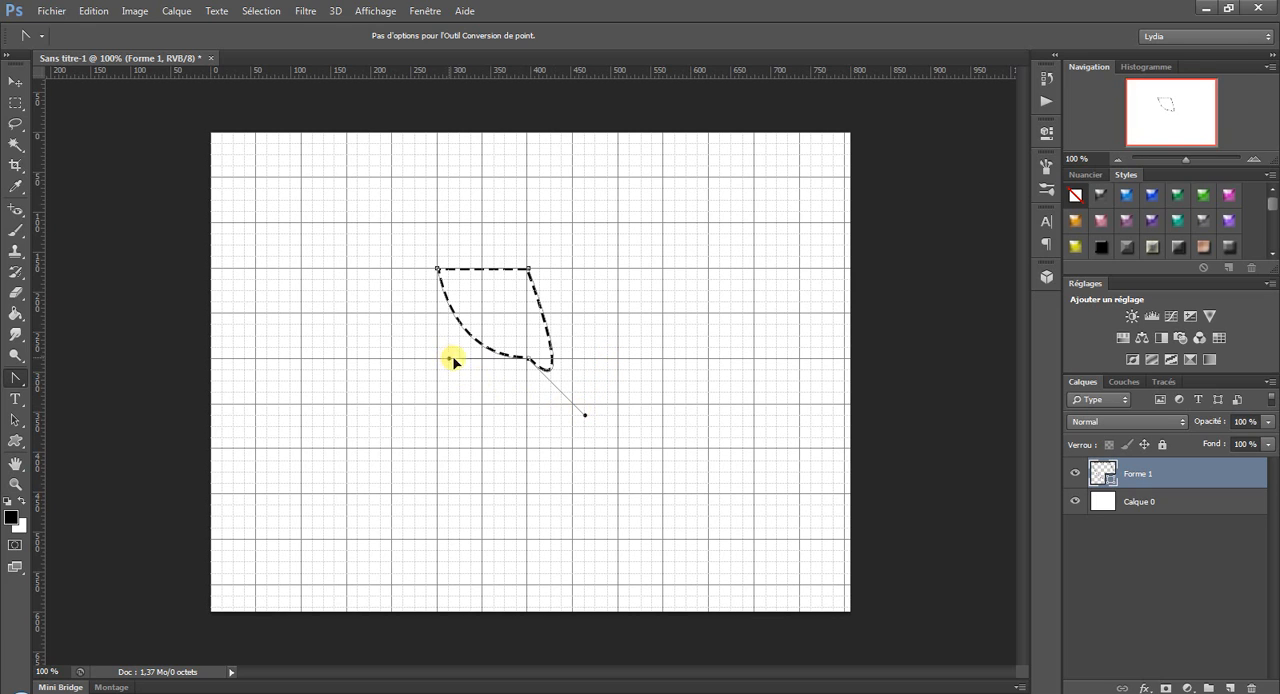
pyautogui.moveTo(451, 360); pyautogui.dragTo(484, 360)
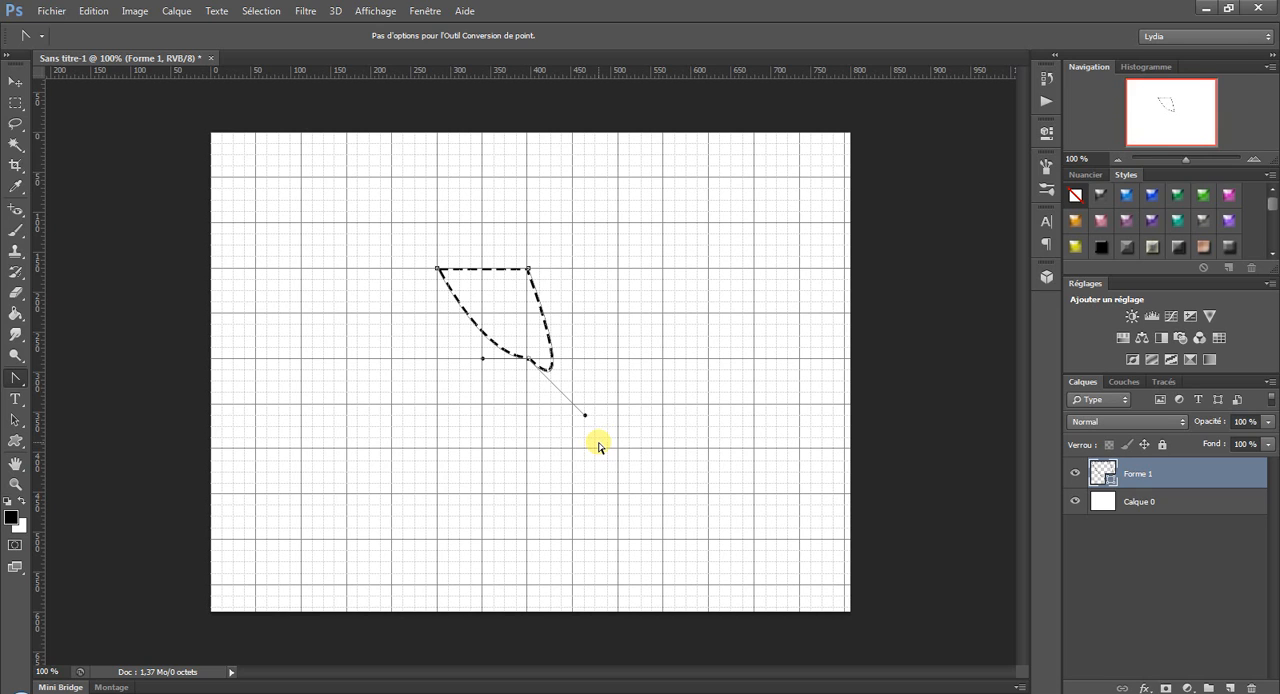
# Undo both direction handle changes and the conversion of the triangle's lower-right corner.
pyautogui.click(17, 382)
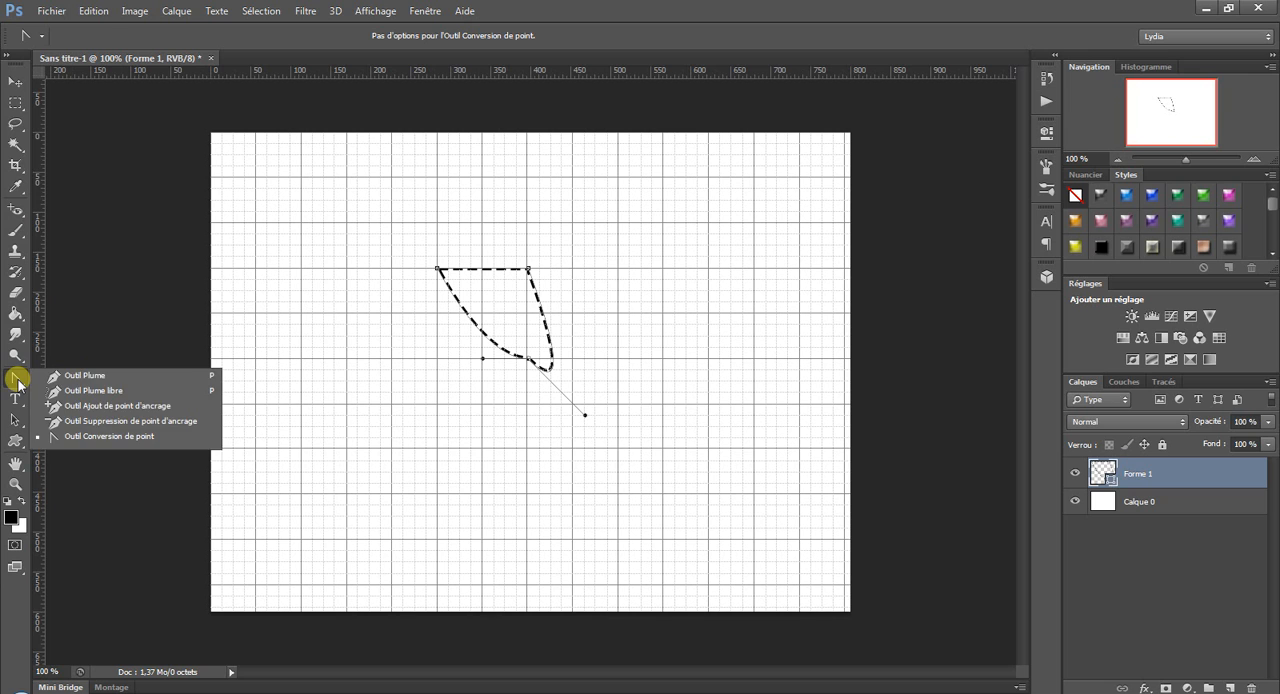
pyautogui.click(93, 11)
pyautogui.click(106, 58)
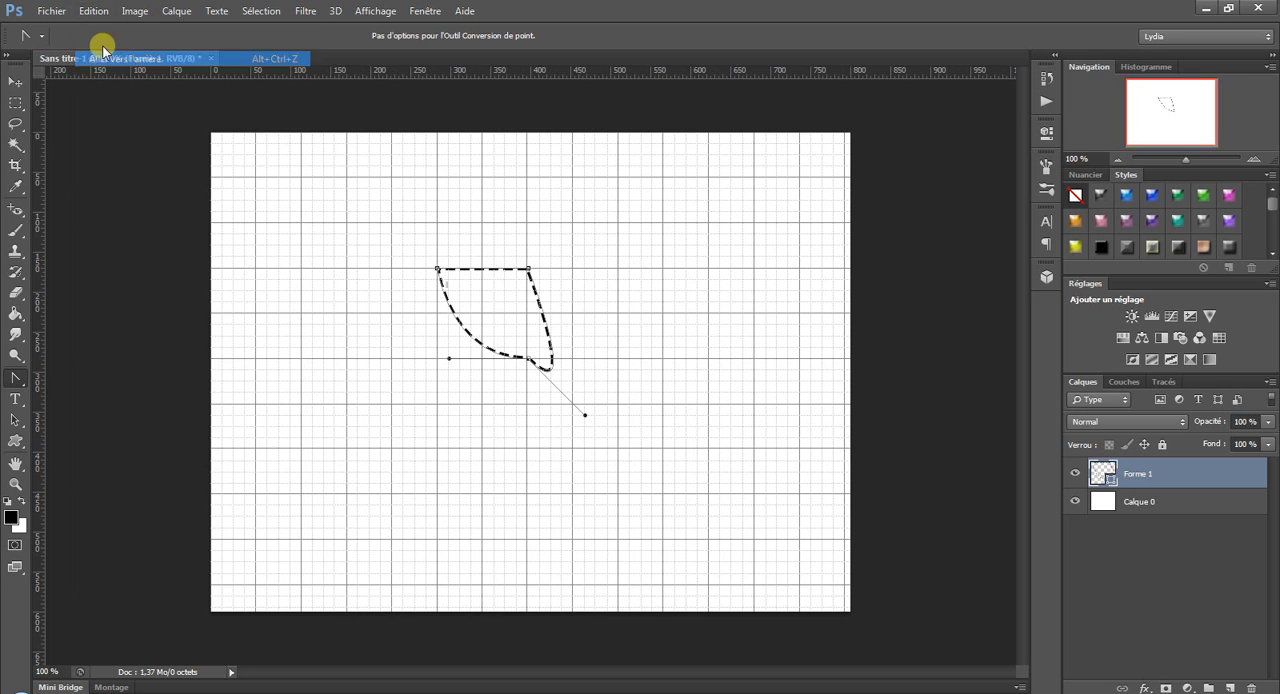
pyautogui.click(94, 11)
pyautogui.click(105, 59)
pyautogui.click(93, 11)
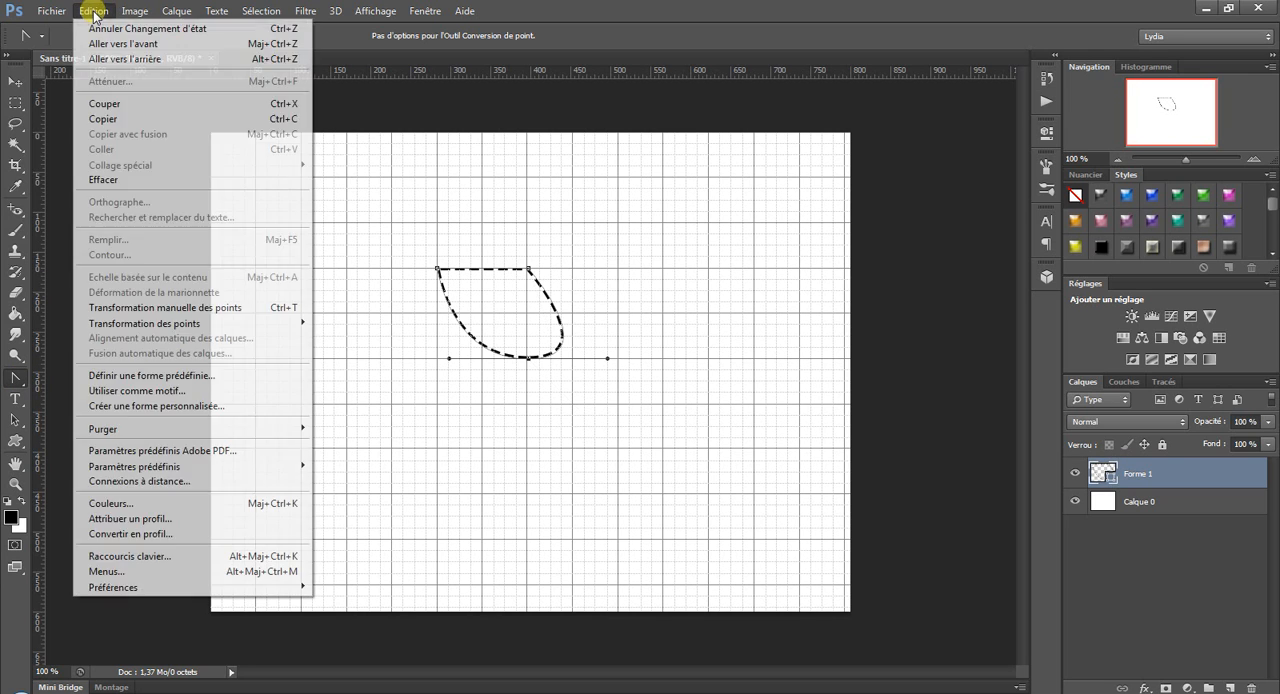
pyautogui.click(104, 60)
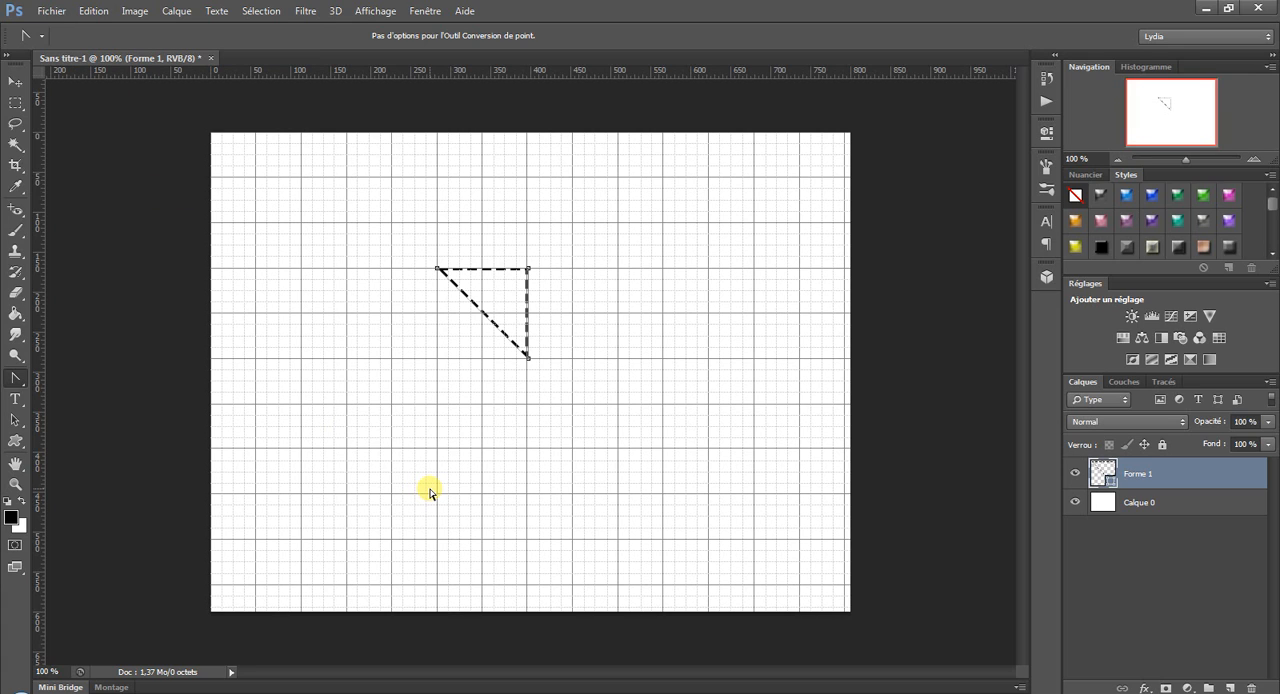
# Draw a closed curved teardrop about 131 px wide and 63 px high below the triangle with the Pen tool.
pyautogui.rightClick(16, 378)
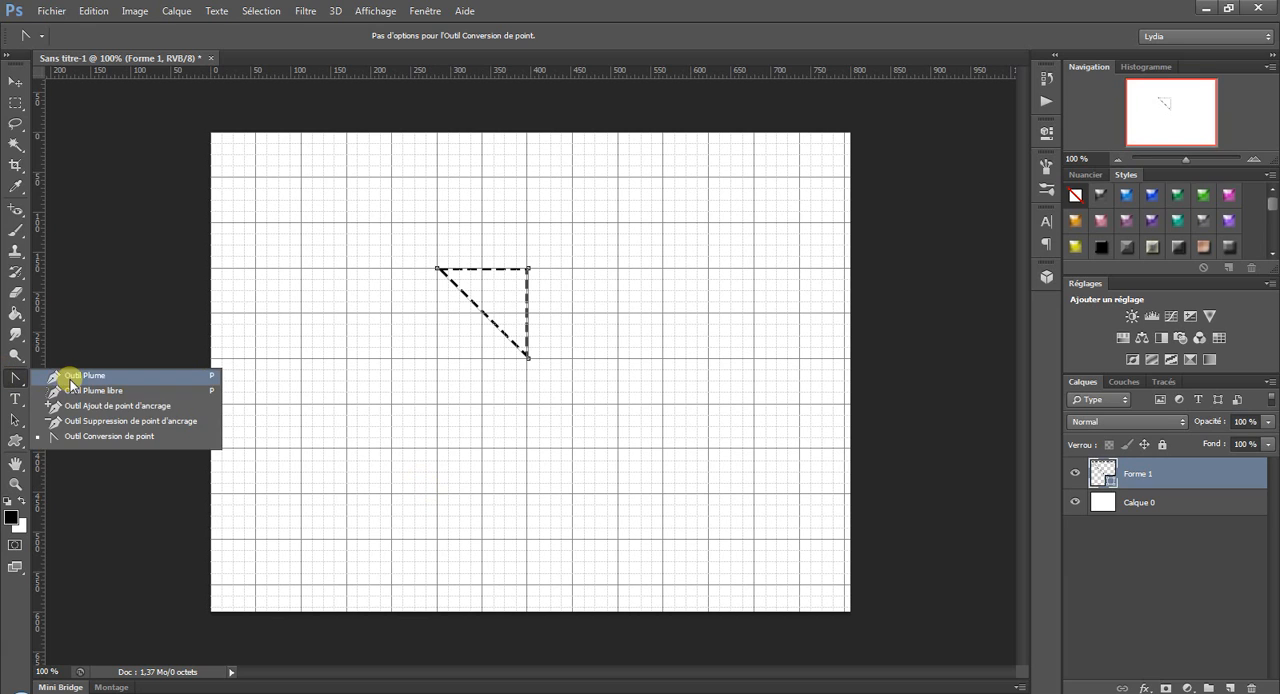
pyautogui.click(62, 377)
pyautogui.click(449, 427)
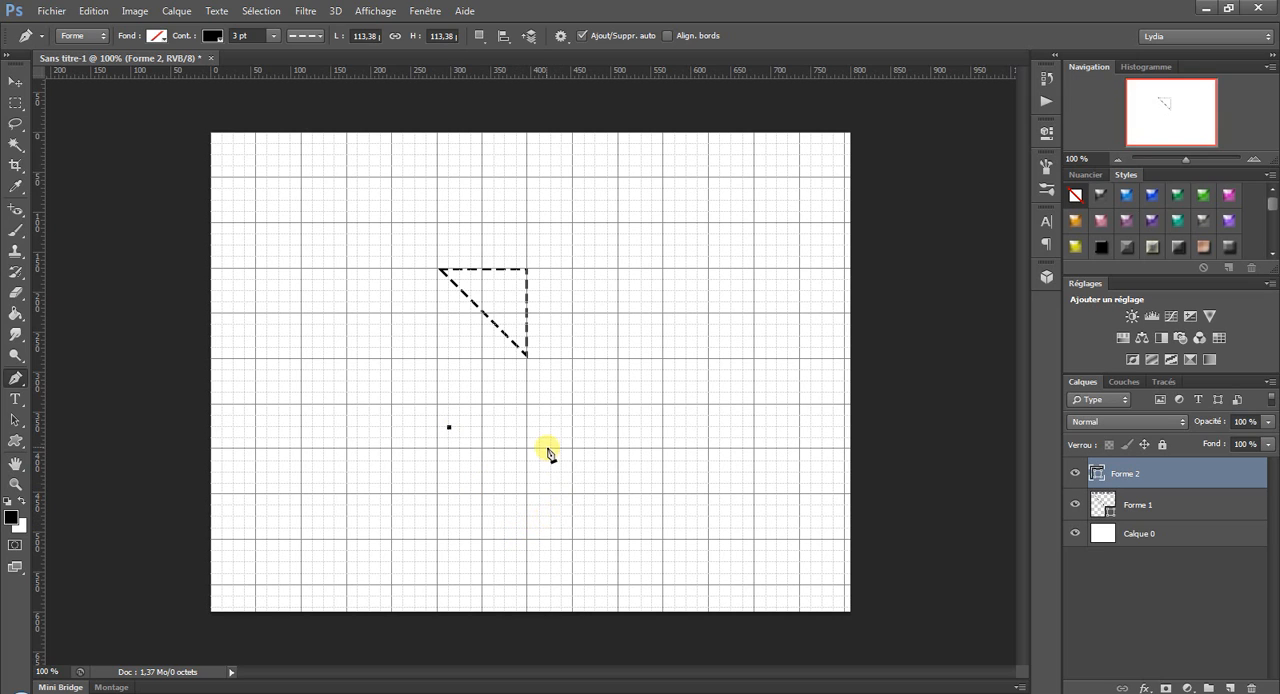
pyautogui.moveTo(550, 428); pyautogui.dragTo(573, 372)
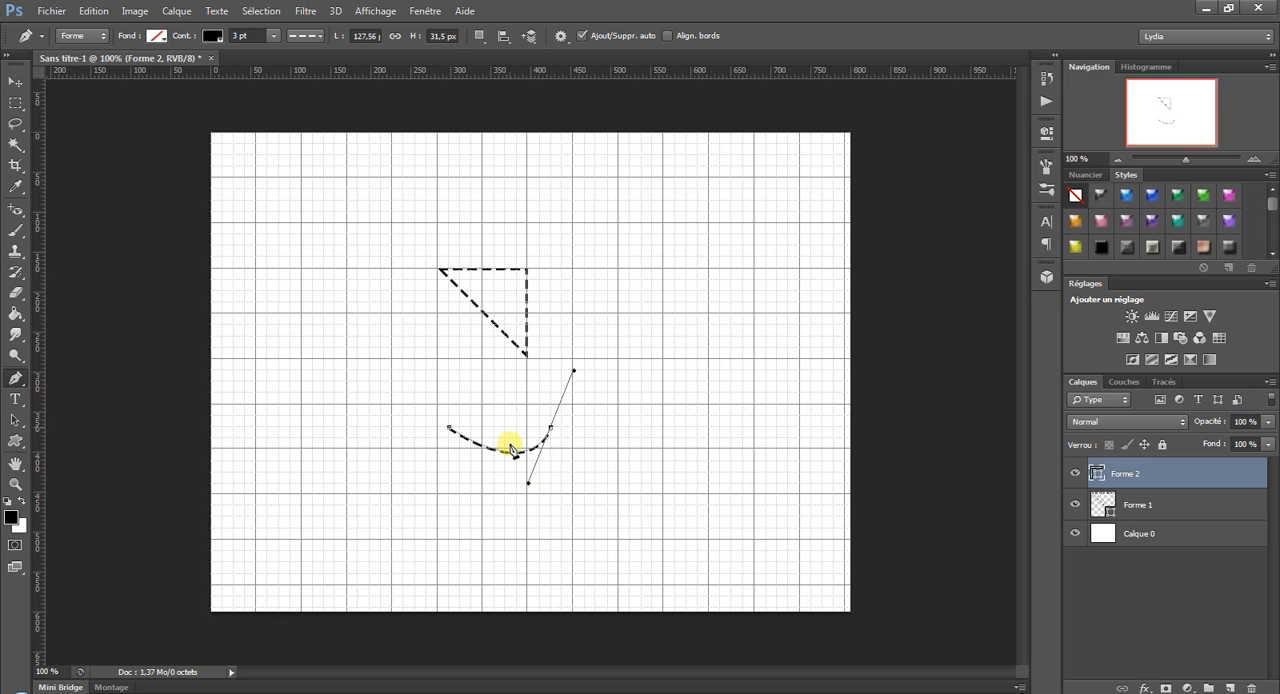
pyautogui.click(451, 432)
# Create a new 800 x 600 px Web document with a white background and convert its background into the regular layer Calque 0.
pyautogui.click(52, 11)
pyautogui.click(65, 29)
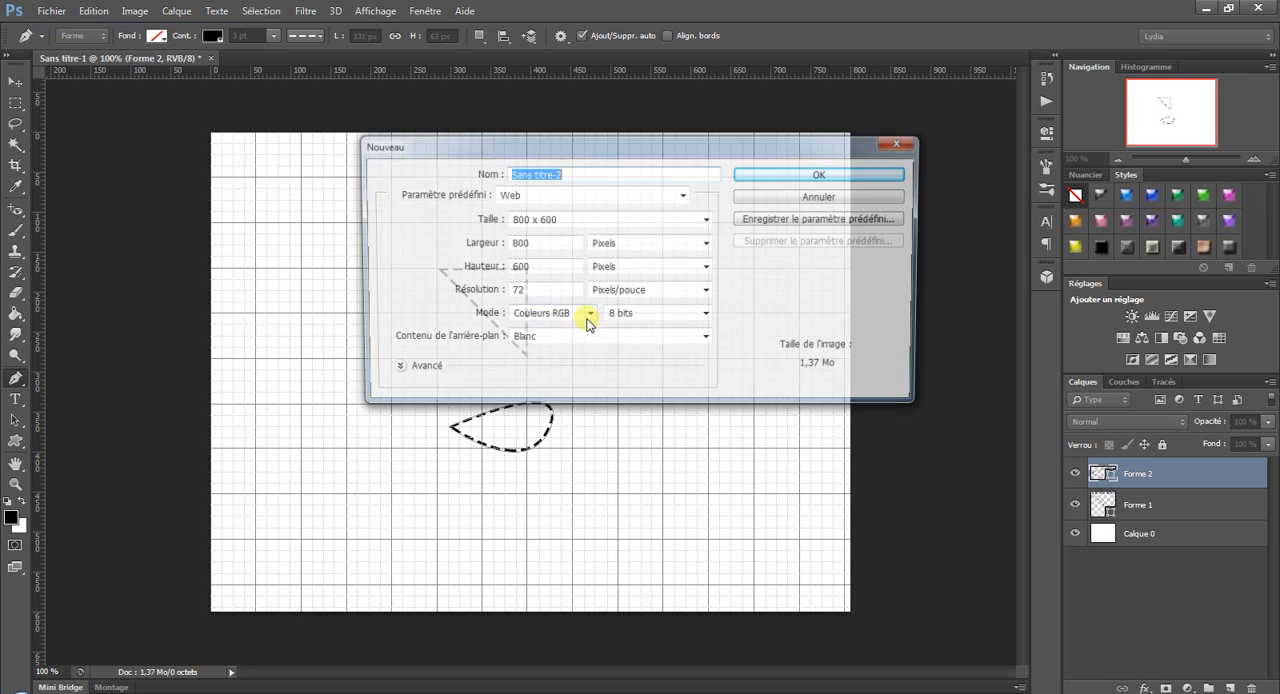
pyautogui.click(790, 178)
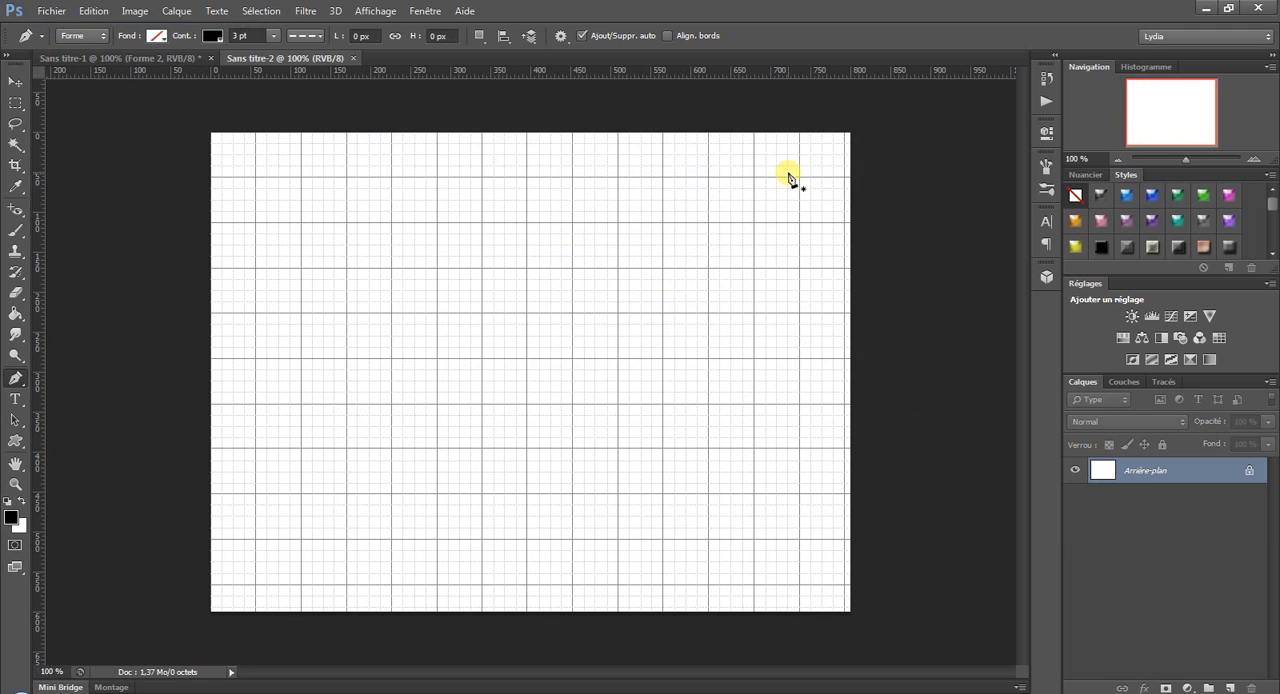
pyautogui.doubleClick(1175, 472)
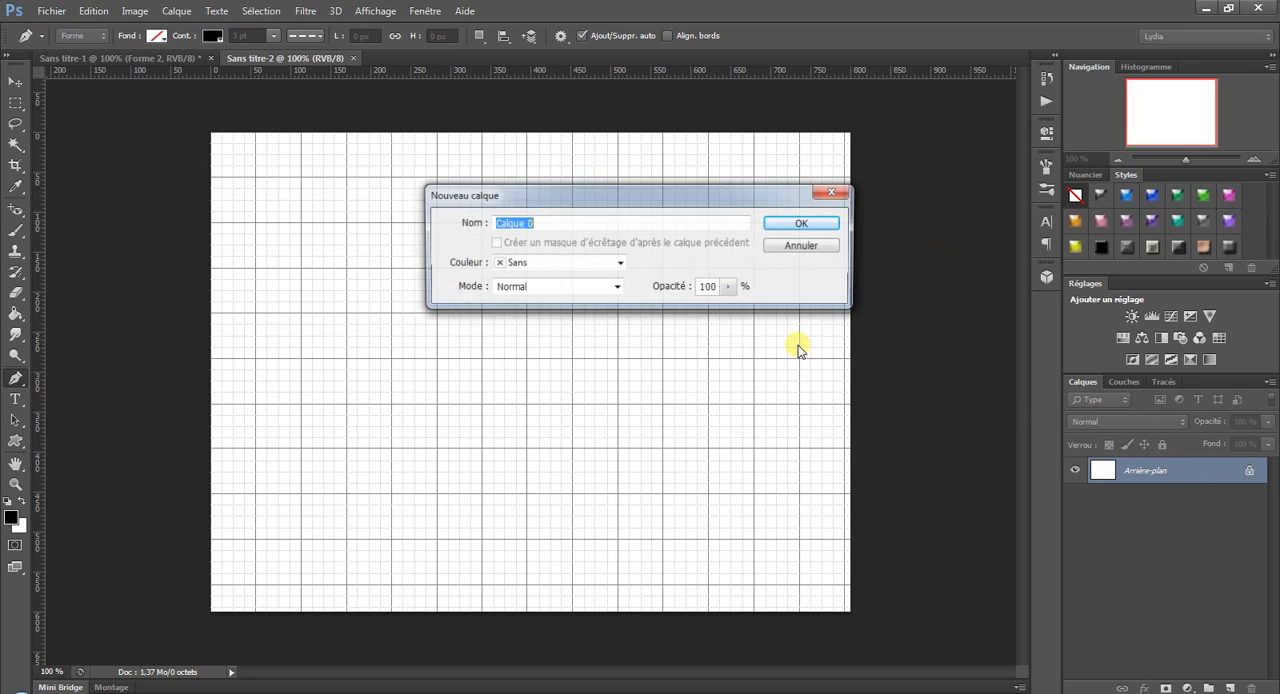
pyautogui.click(772, 222)
# Draw an open inverted V about 113 px wide and 113 px high near the canvas centre with the Pen tool.
pyautogui.click(435, 378)
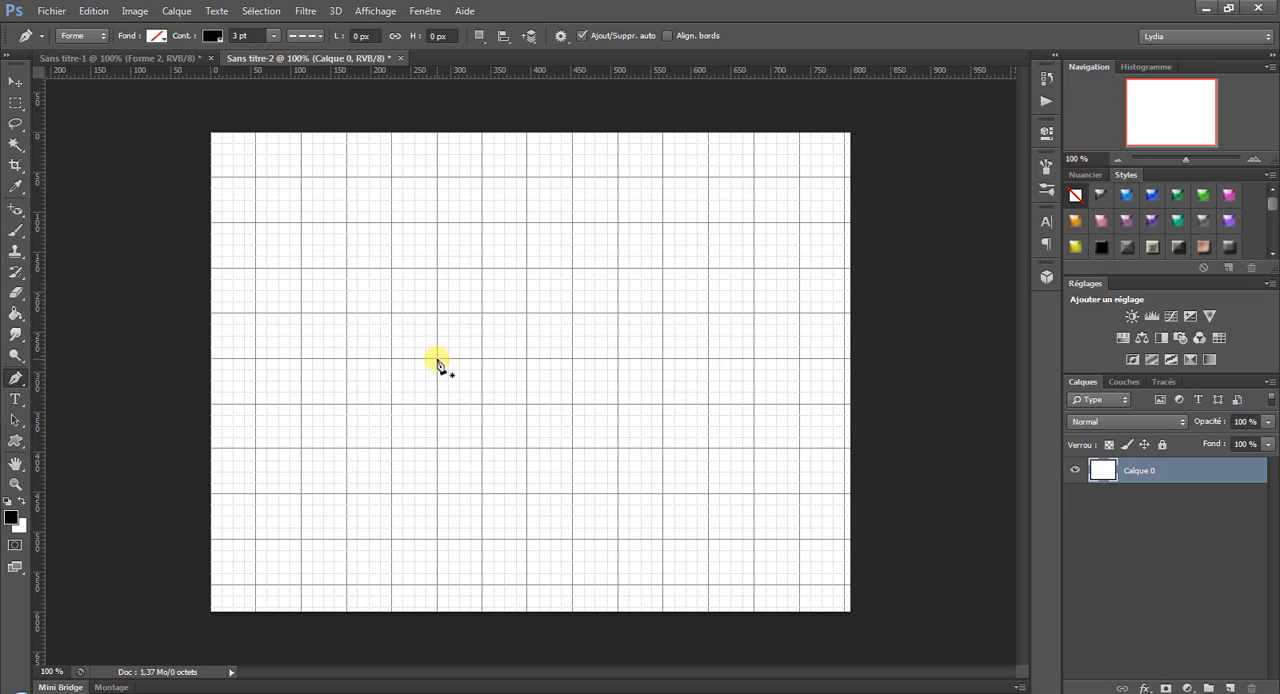
pyautogui.click(437, 404)
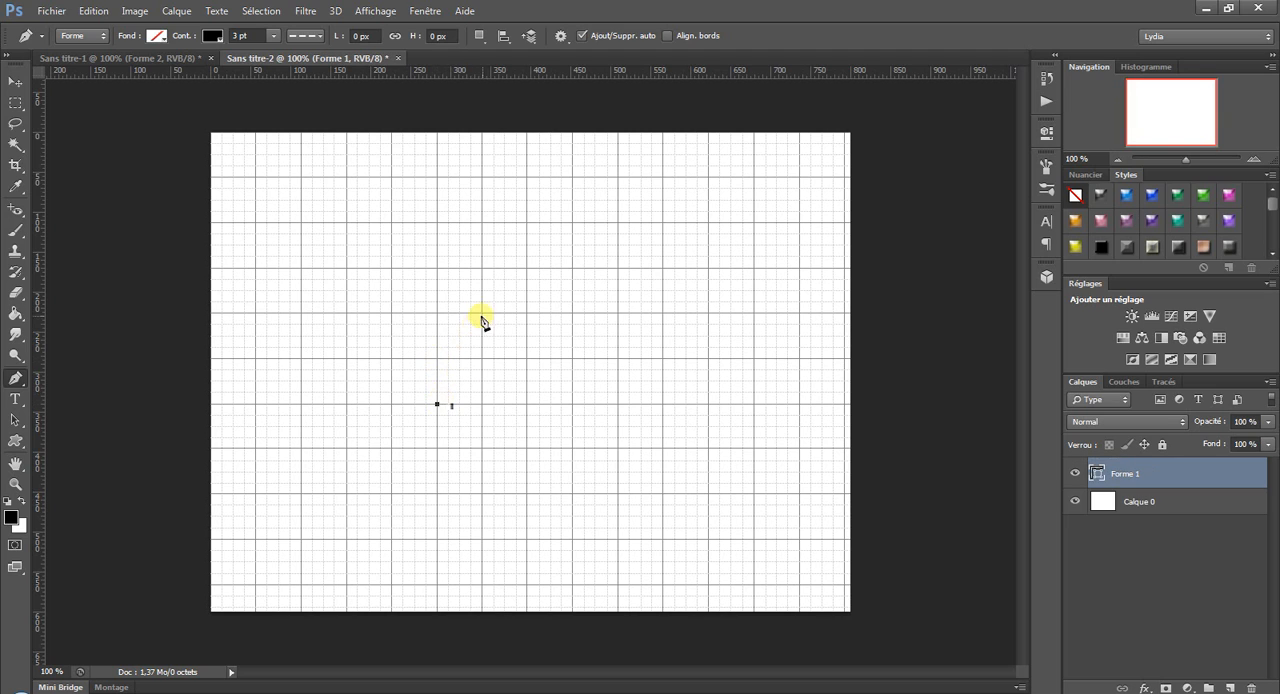
pyautogui.click(482, 315)
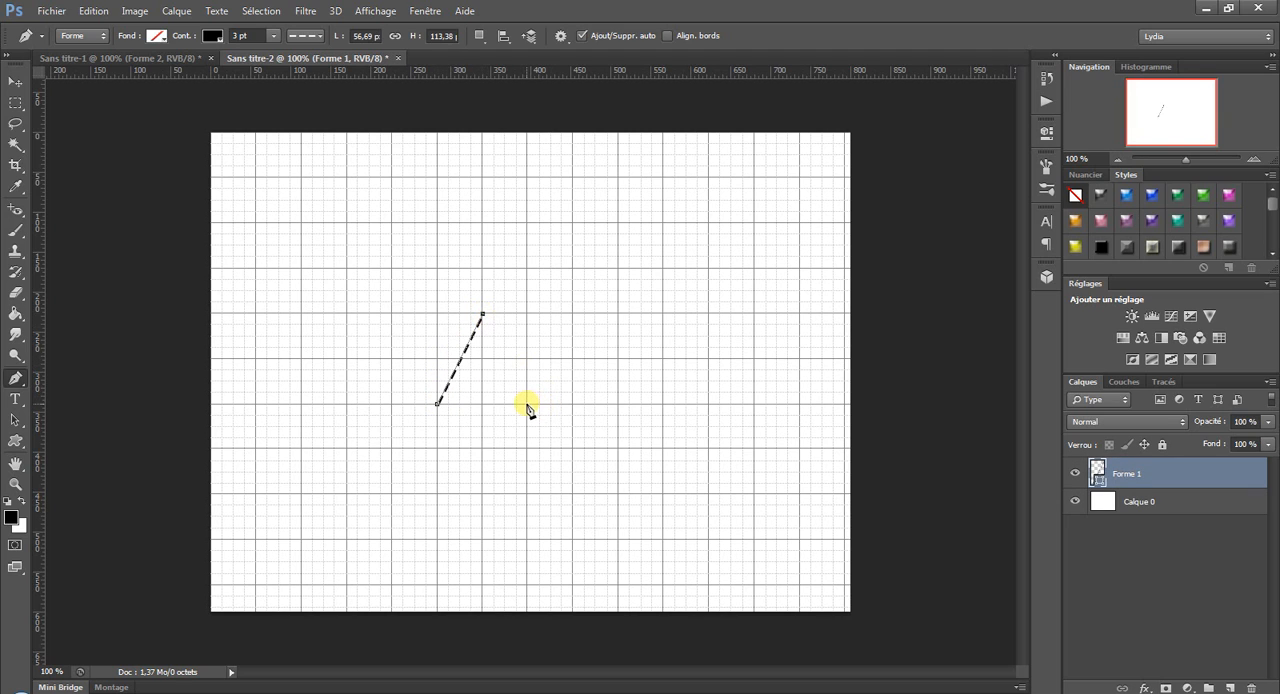
pyautogui.click(528, 404)
pyautogui.keyDown('ctrl'); pyautogui.click(587, 507); pyautogui.keyUp('ctrl')
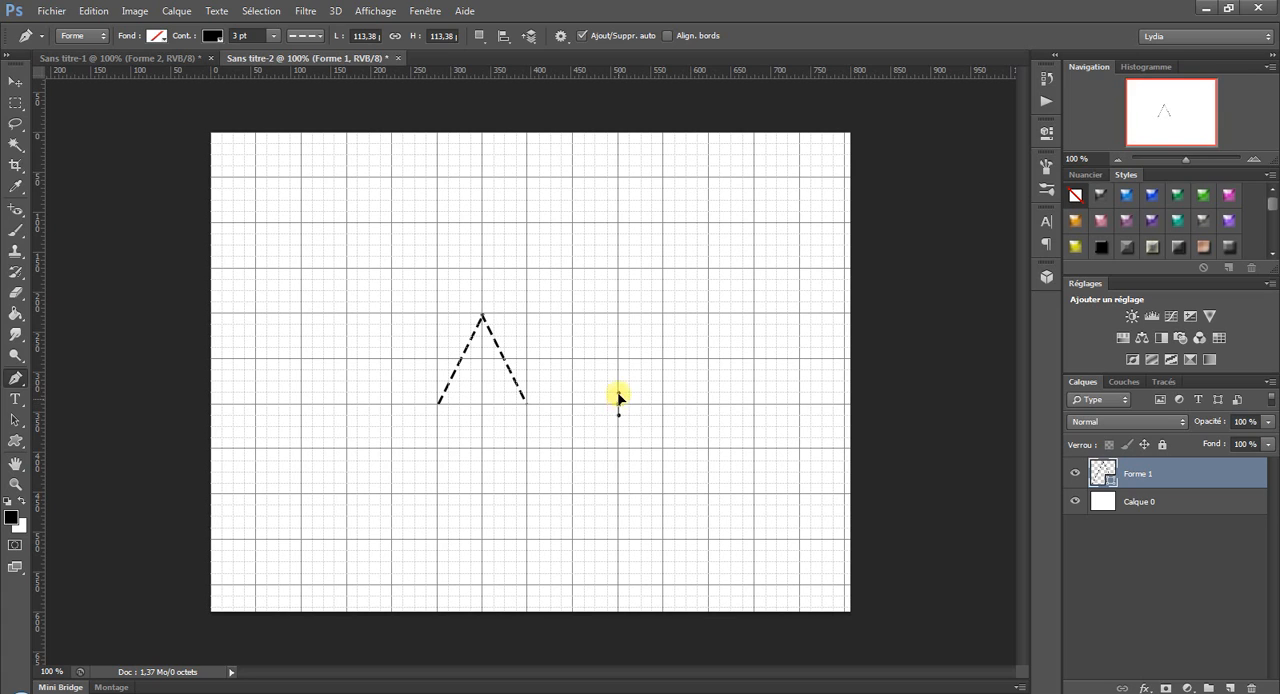
# Draw an open arch about 113 px wide and 85 px high to the right of the inverted V with the Pen tool.
pyautogui.moveTo(618, 404); pyautogui.dragTo(618, 316)
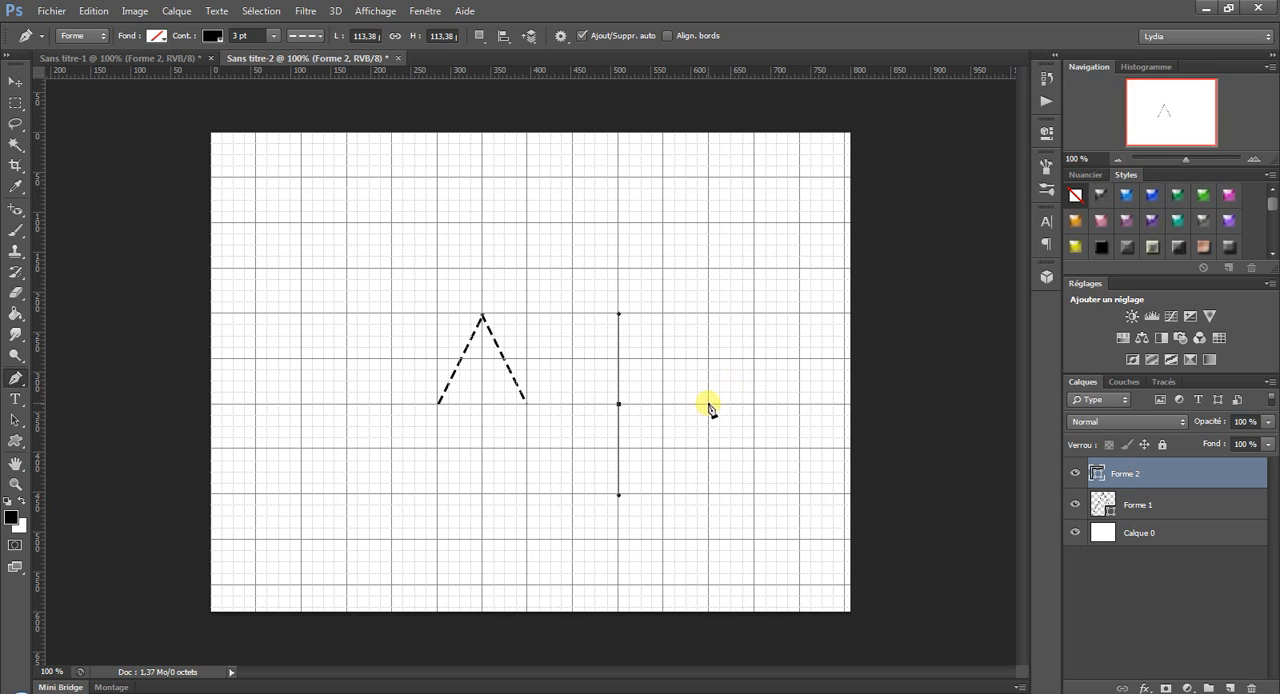
pyautogui.moveTo(709, 404); pyautogui.dragTo(709, 496)
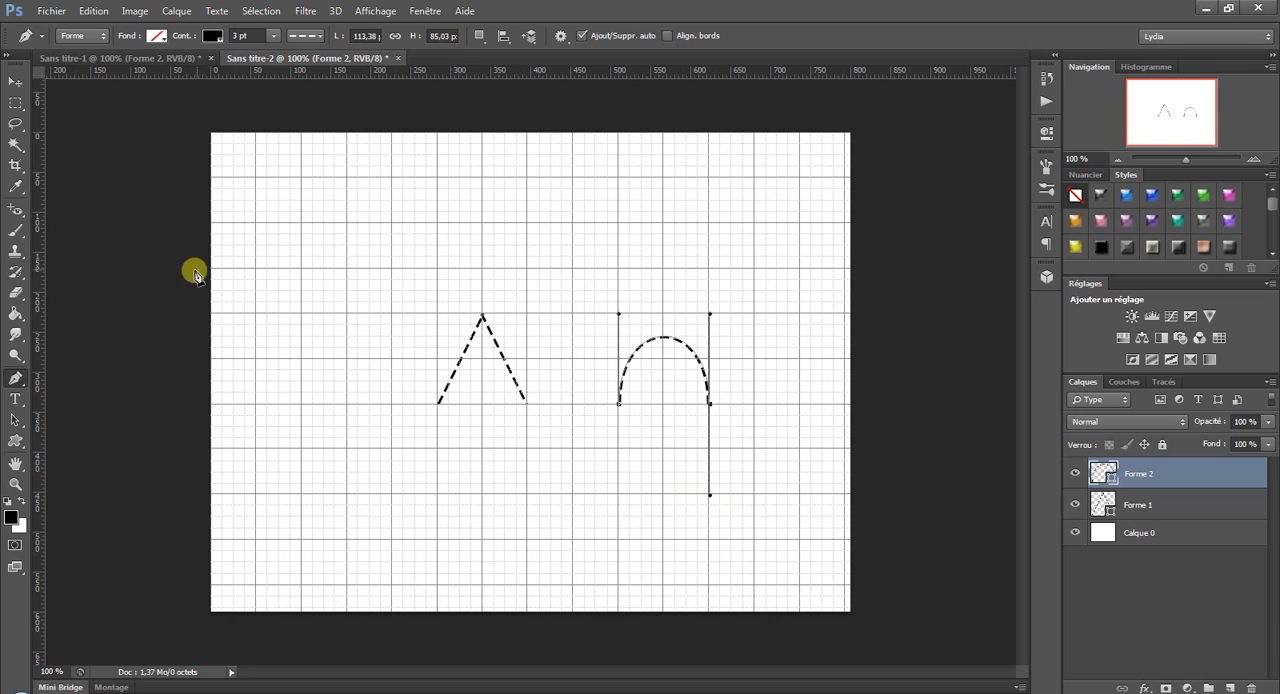
pyautogui.keyDown('ctrl'); pyautogui.click(565, 447); pyautogui.keyUp('ctrl')
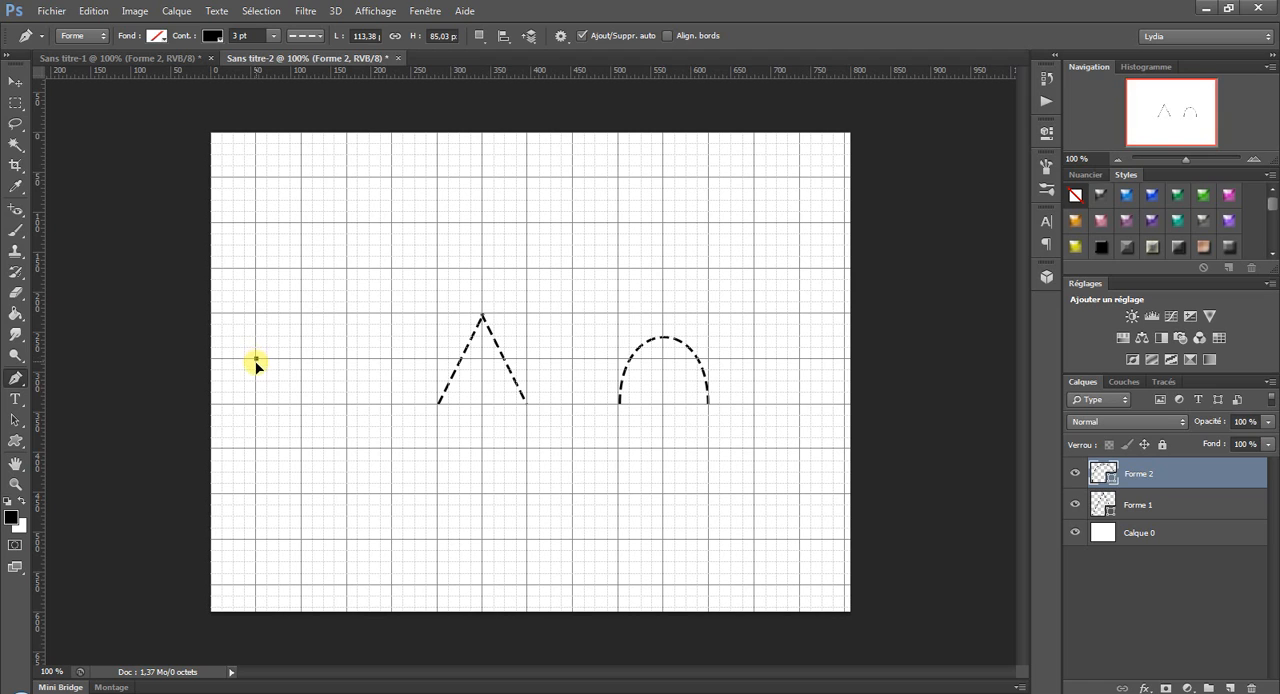
# Draw an open U-shaped curve about 113 px wide and 85 px high to the left of the inverted V.
pyautogui.moveTo(257, 359); pyautogui.dragTo(257, 449)
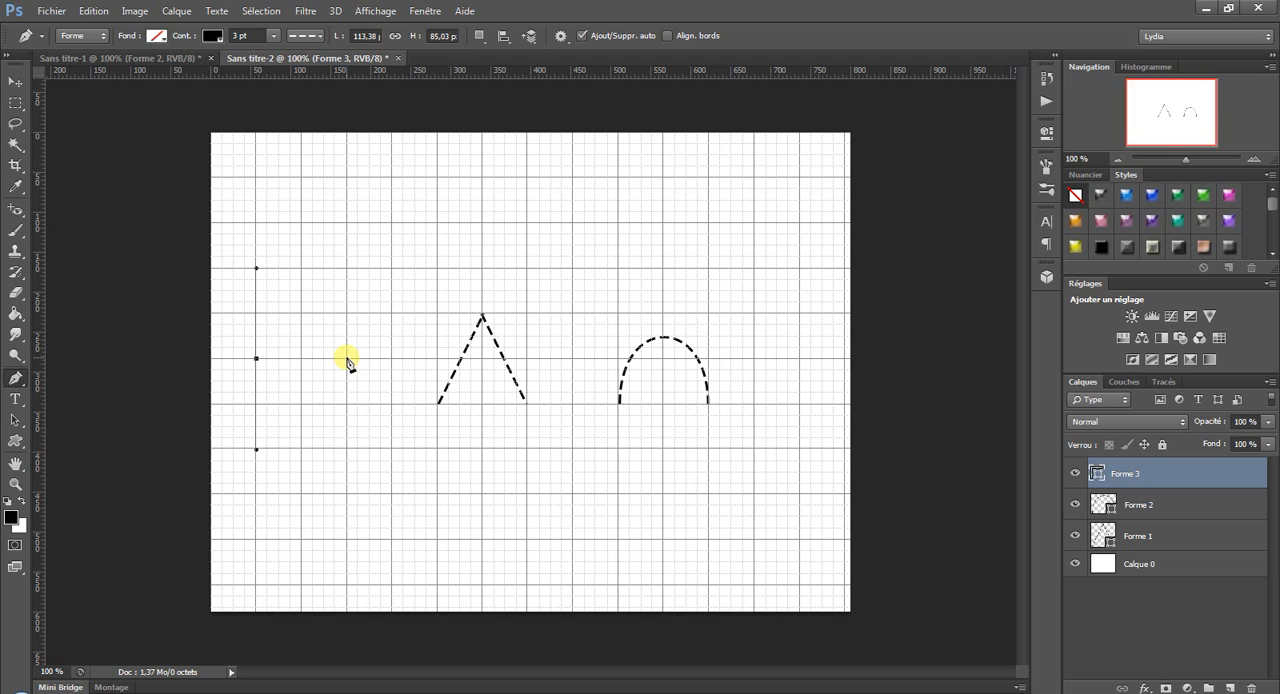
pyautogui.moveTo(346, 358); pyautogui.dragTo(342, 272)
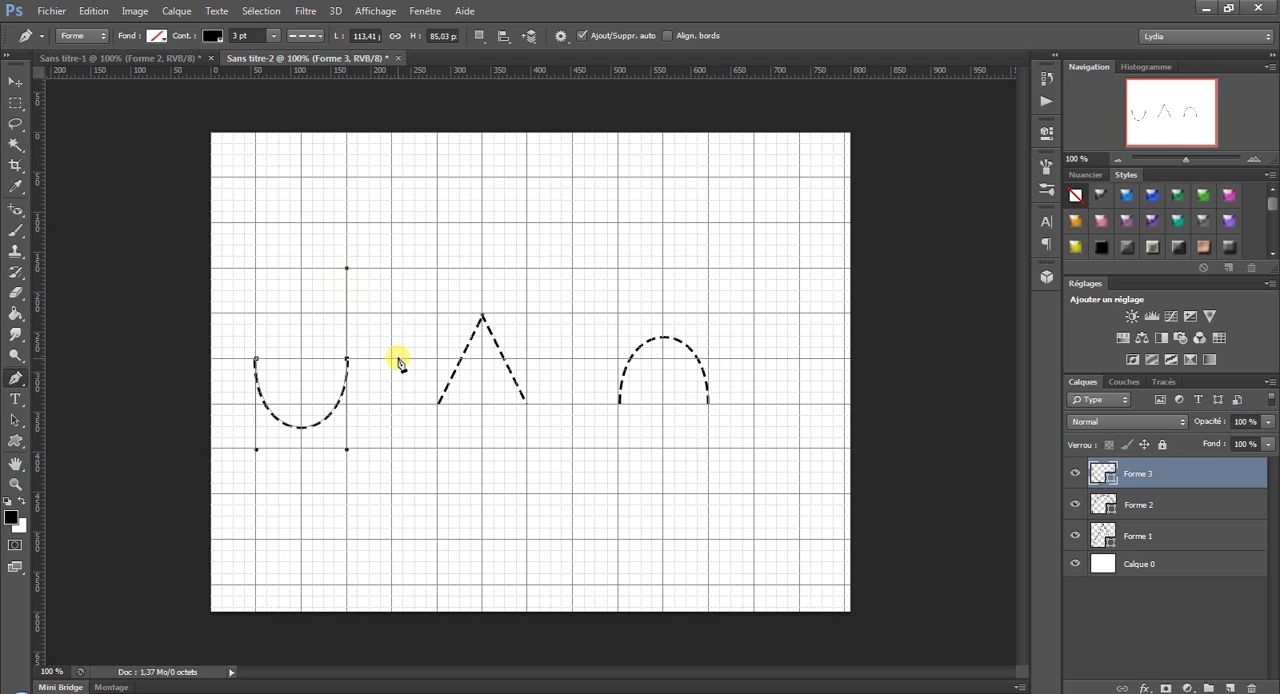
pyautogui.press('Escape')
# Draw an open S-curve about 113 px wide and 65 px high above the inverted V, with both direction handles pulled upward.
pyautogui.moveTo(392, 268); pyautogui.dragTo(391, 178)
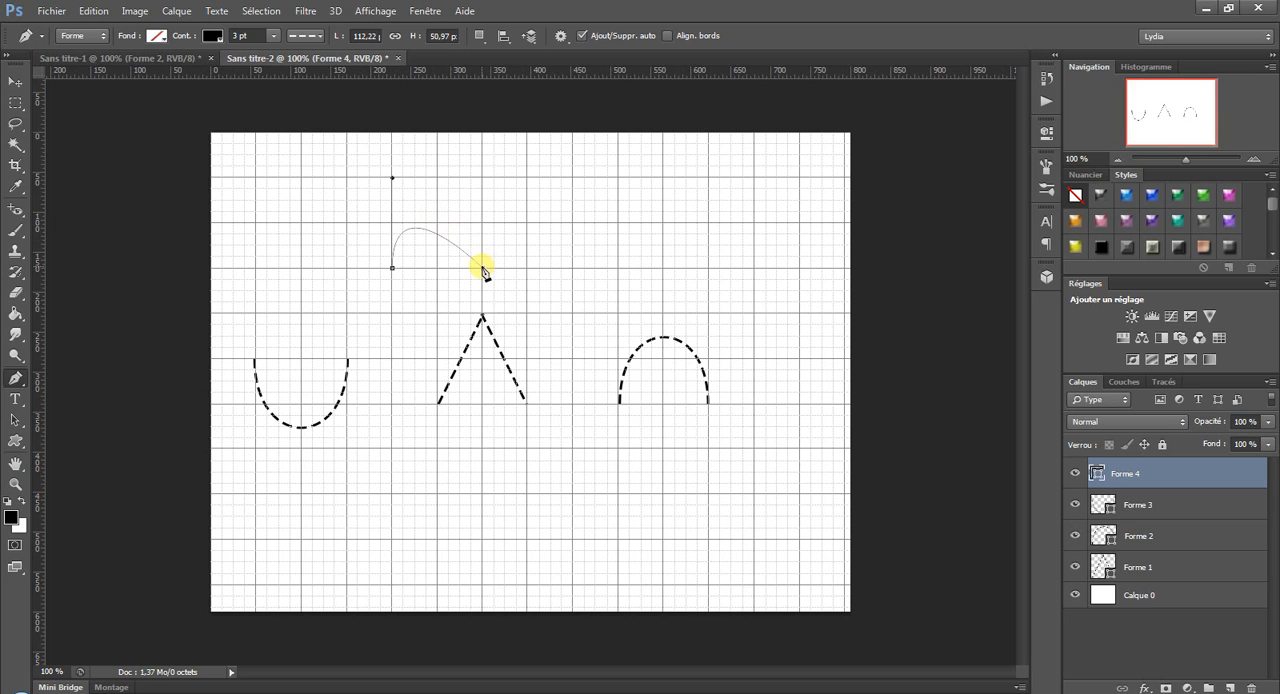
pyautogui.moveTo(482, 268); pyautogui.dragTo(480, 178)
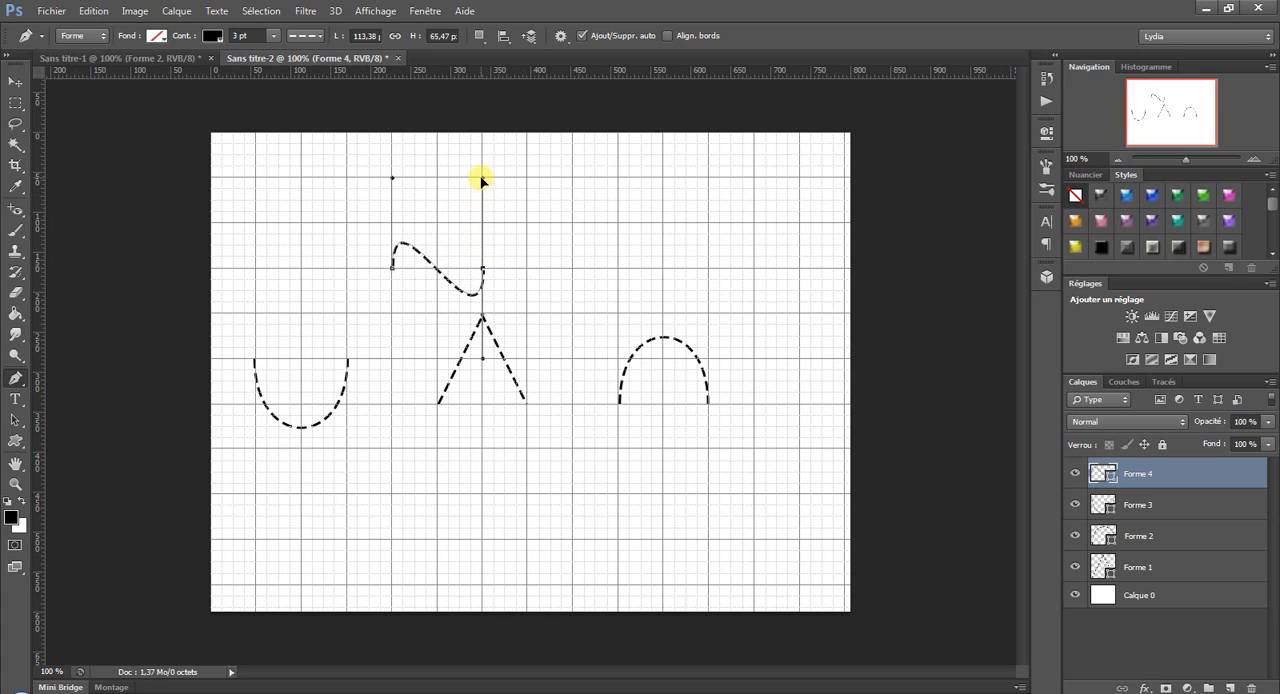
pyautogui.press('Return')
# Draw a mirrored open S-curve about 113 px wide and 65 px high above the arch, with both direction handles pulled downward.
pyautogui.moveTo(618, 268); pyautogui.dragTo(620, 358)
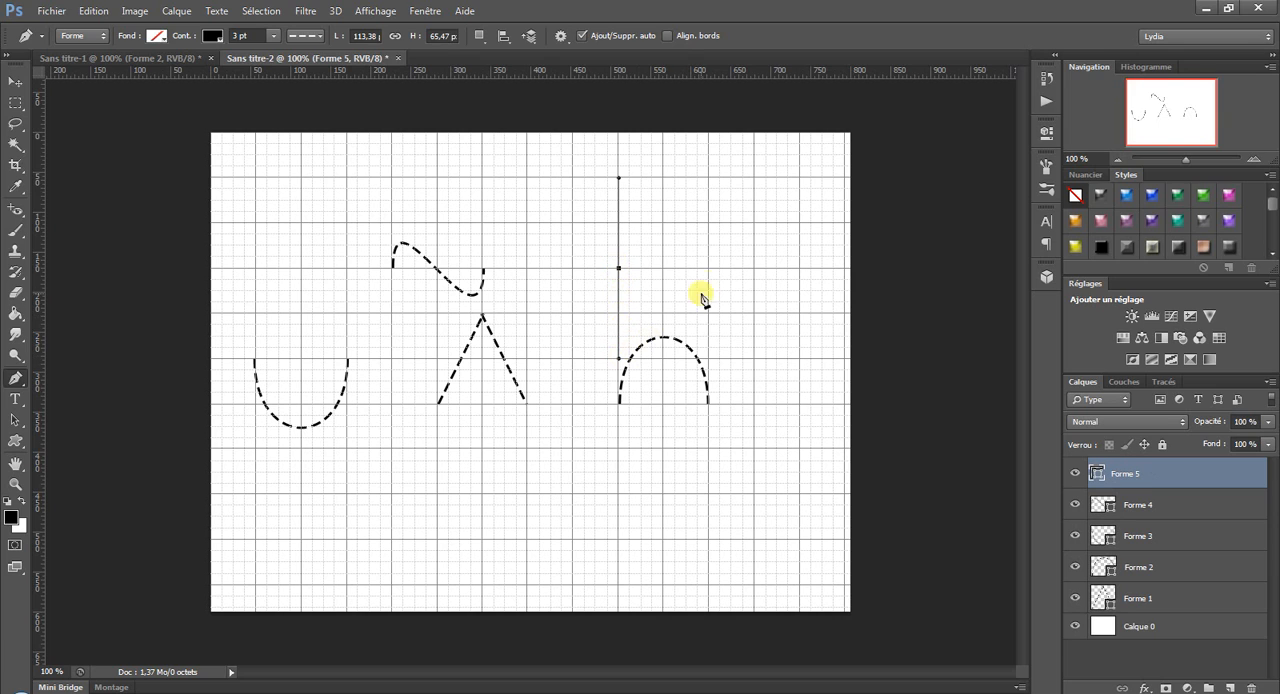
pyautogui.moveTo(709, 268); pyautogui.dragTo(702, 357)
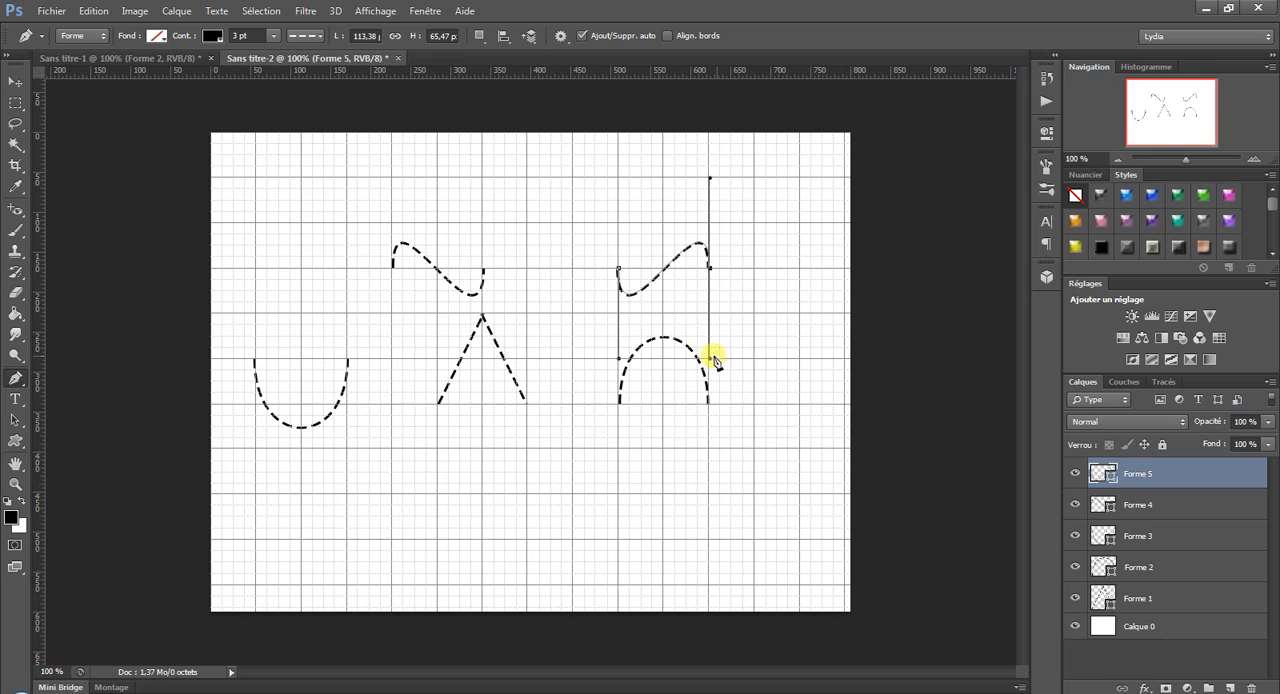
pyautogui.press('Escape')
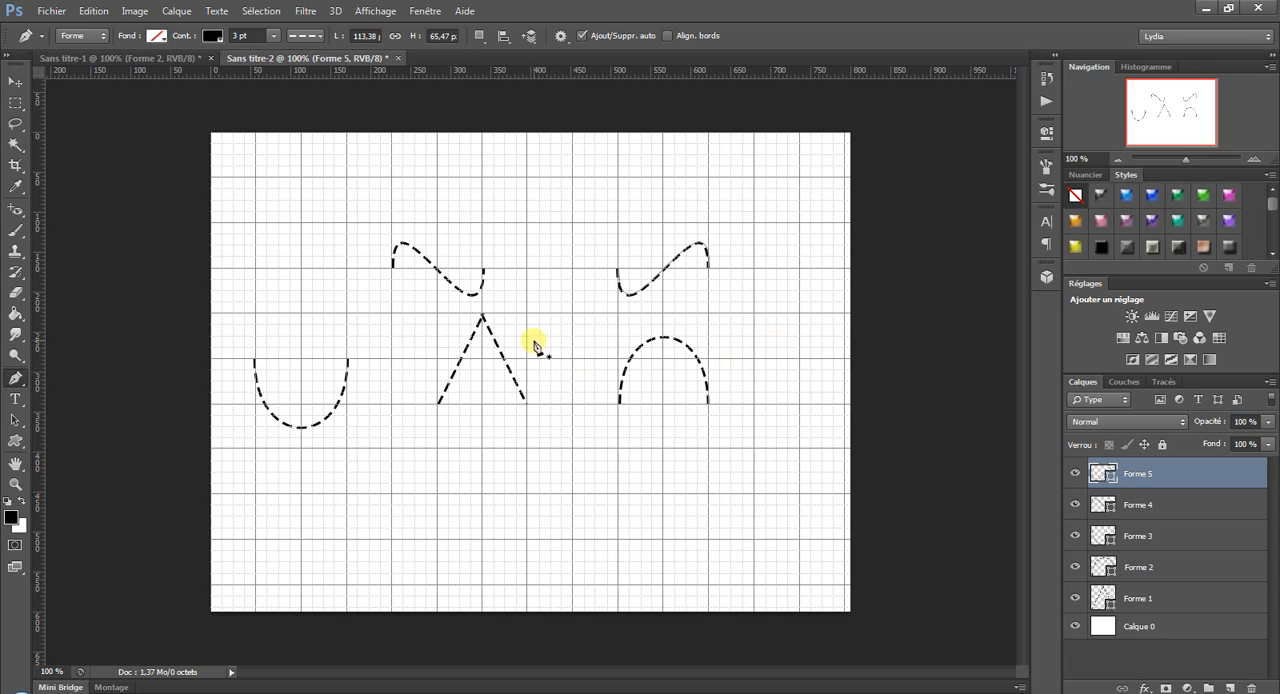
# Select the inverted V and convert its apex into a smooth point with horizontal direction handles.
pyautogui.keyDown('ctrl'); pyautogui.click(524, 397); pyautogui.keyUp('ctrl')
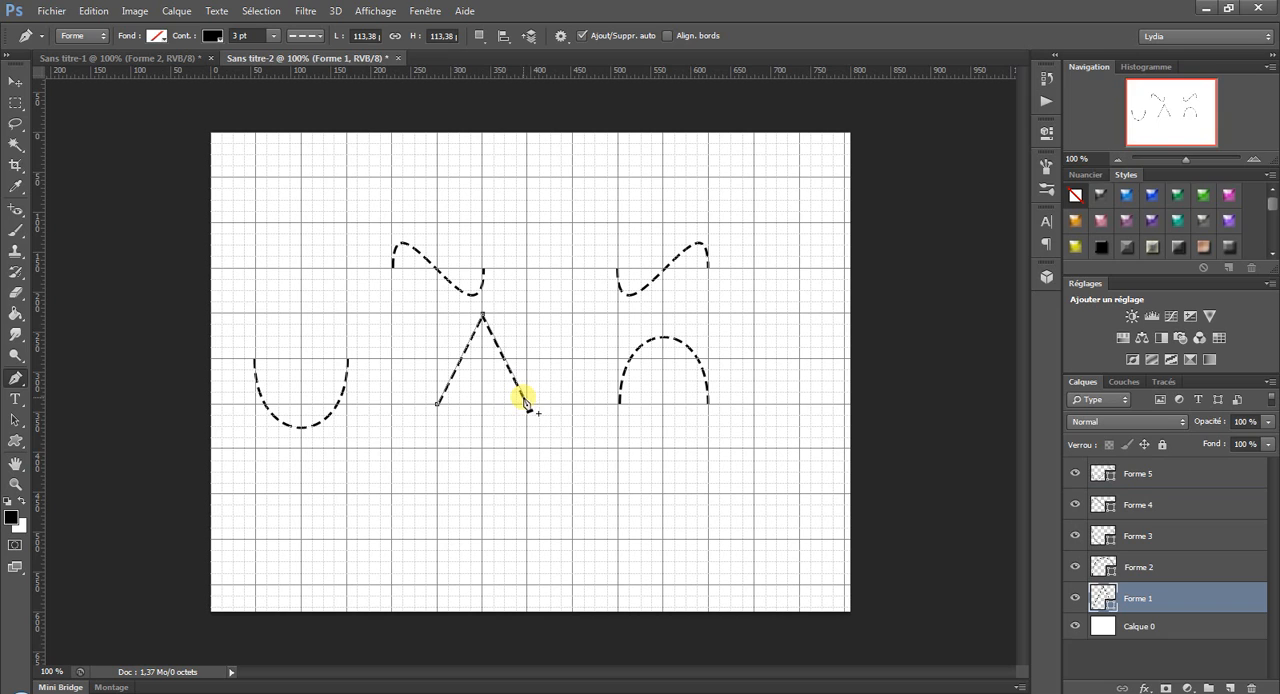
pyautogui.click(528, 404)
pyautogui.moveTo(482, 318); pyautogui.dragTo(515, 316)
pyautogui.moveTo(520, 311); pyautogui.dragTo(520, 311)
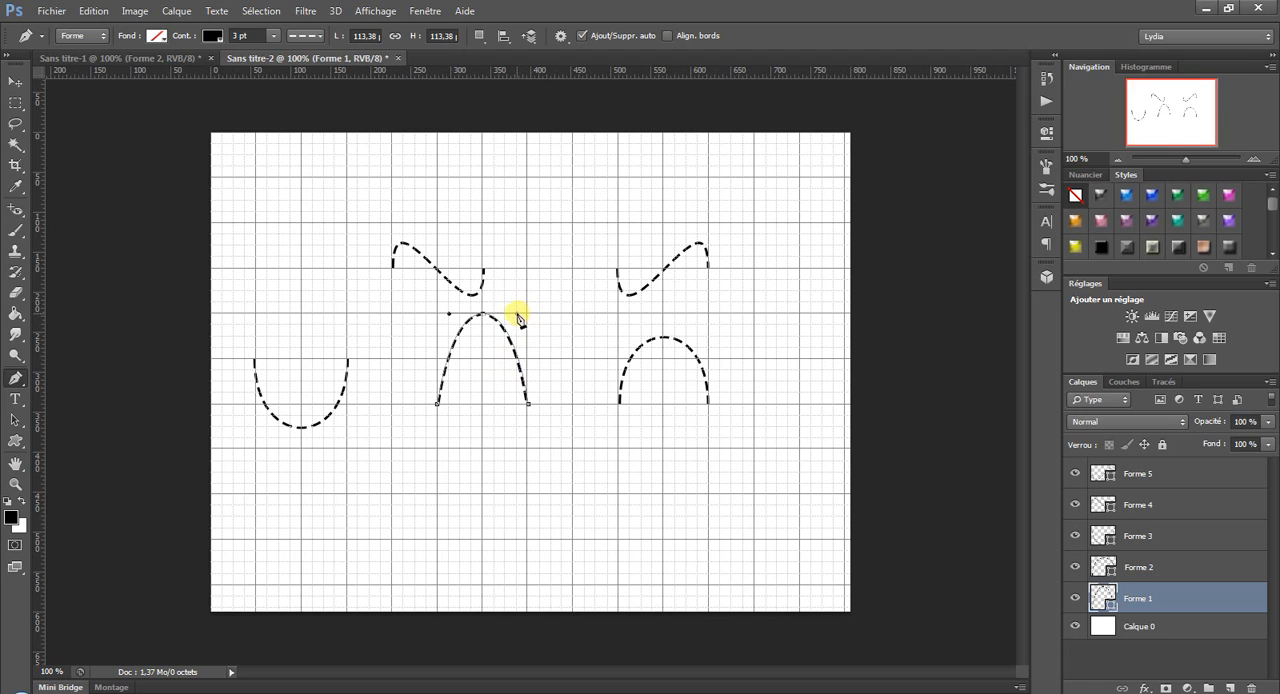
# Reposition the apex's two direction handles independently below the point so they cross and the curve forms a loop, and deselect the path.
pyautogui.moveTo(520, 318); pyautogui.dragTo(484, 382)
pyautogui.moveTo(449, 314); pyautogui.dragTo(484, 384)
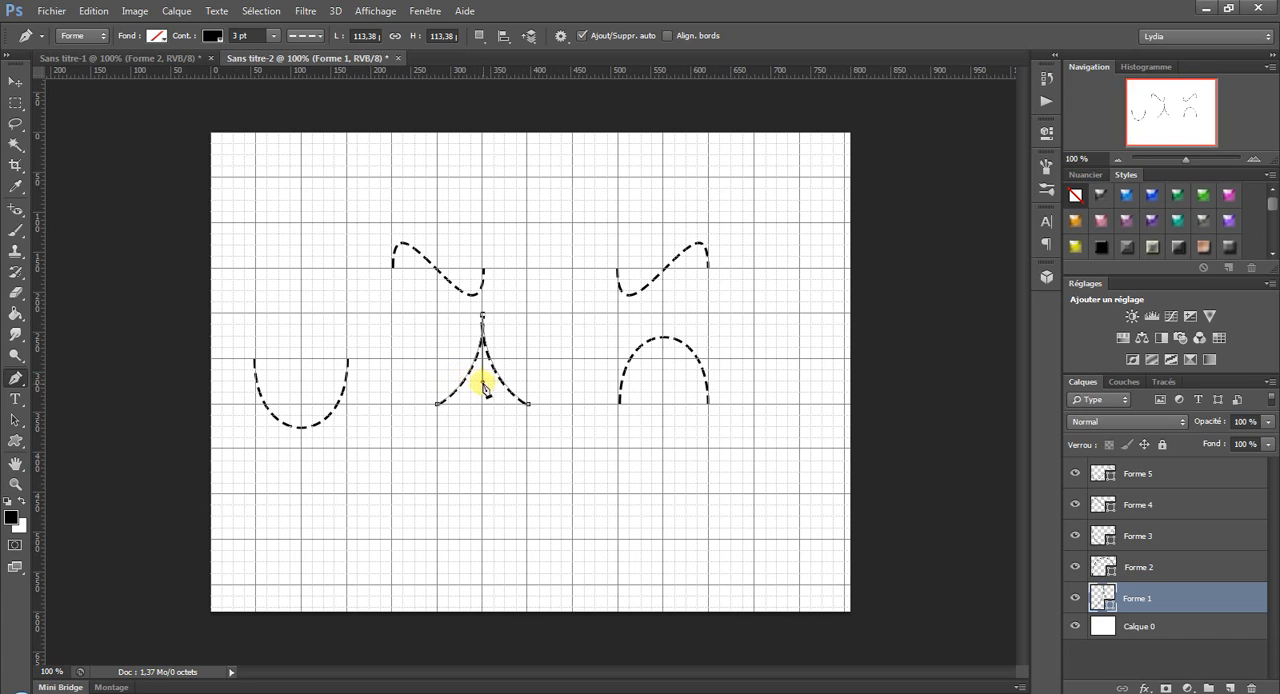
pyautogui.moveTo(483, 388); pyautogui.dragTo(449, 381)
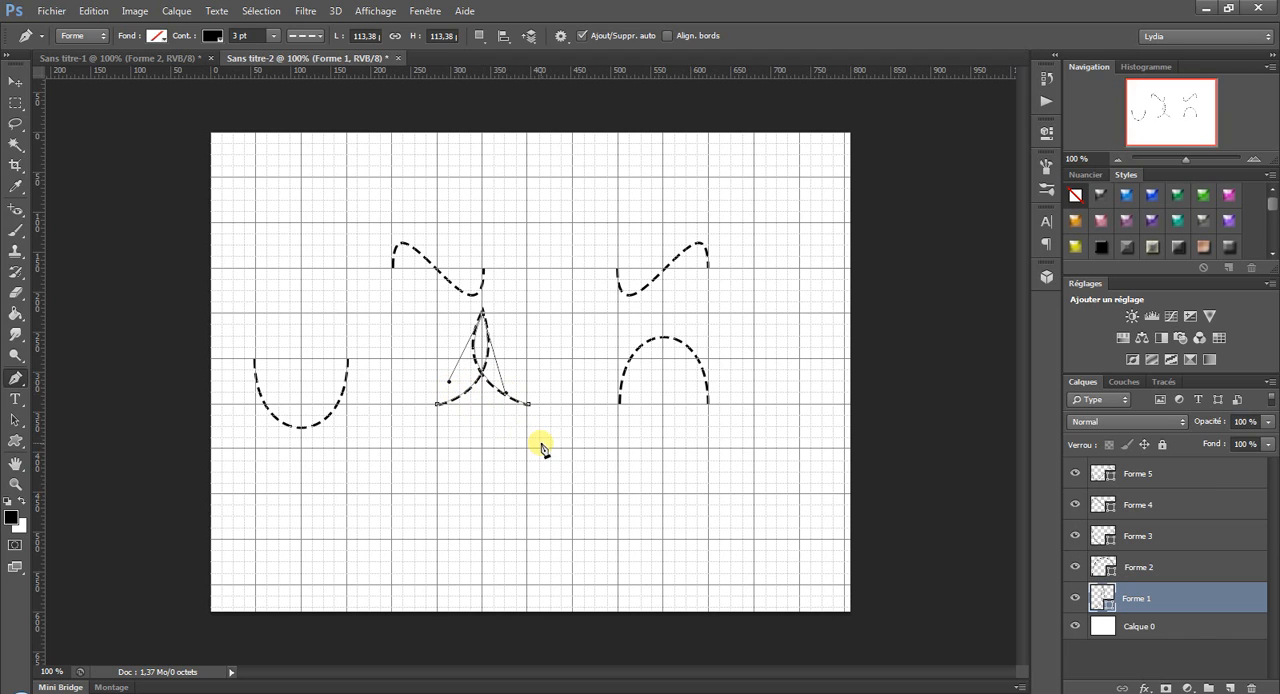
pyautogui.keyDown('ctrl'); pyautogui.click(500, 456); pyautogui.keyUp('ctrl')
# Draw an open path about 227 px wide and 38 px high below the loop: a horizontal straight segment followed by an arched curve.
pyautogui.click(347, 496)
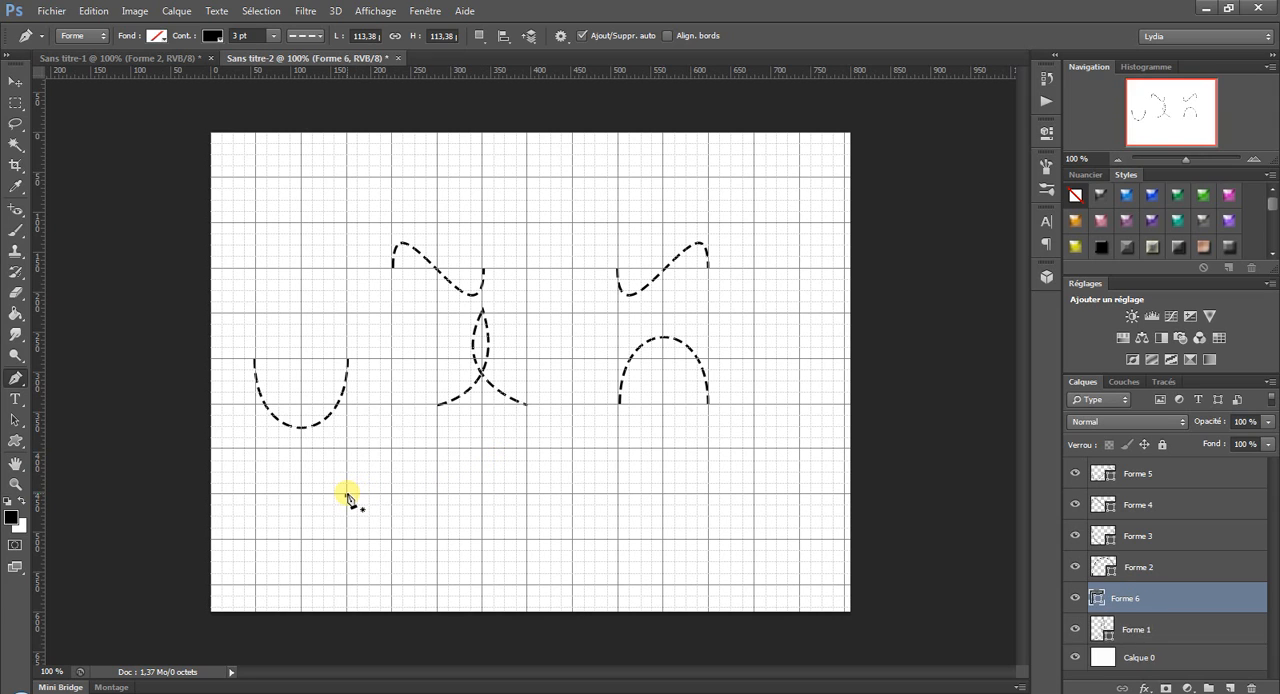
pyautogui.moveTo(347, 496); pyautogui.dragTo(370, 496)
pyautogui.click(438, 496)
pyautogui.click(494, 416)
pyautogui.click(493, 427)
pyautogui.click(528, 498)
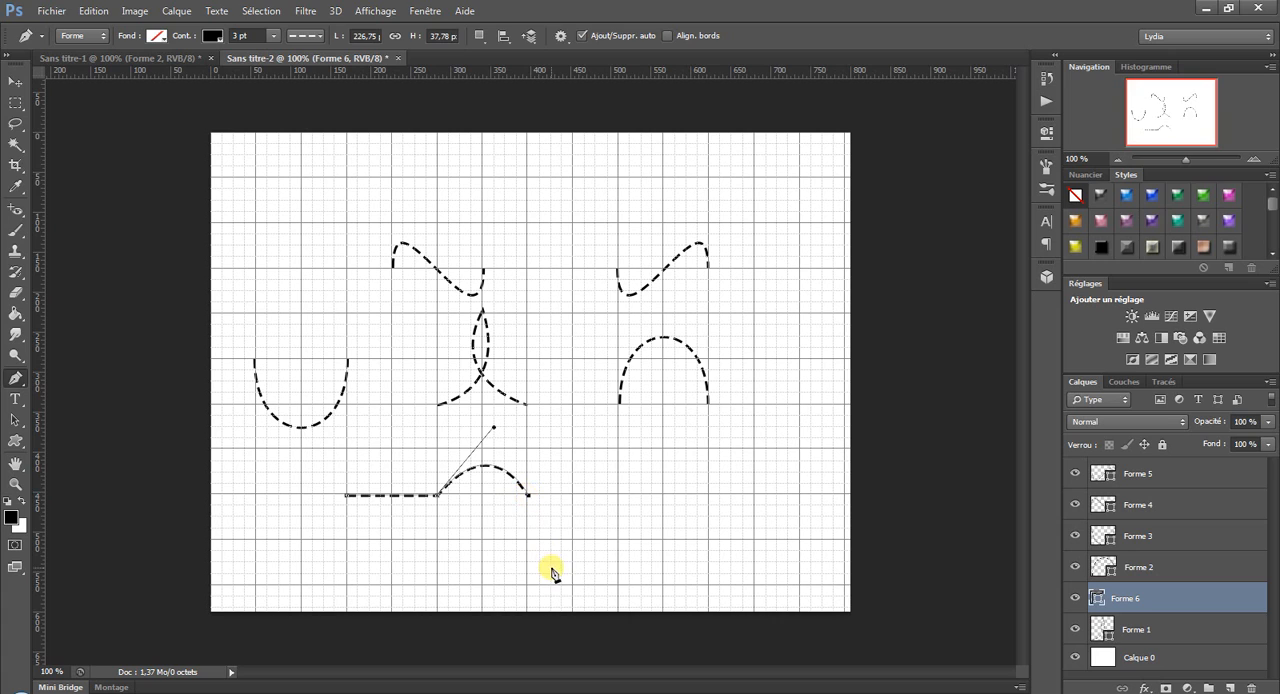
pyautogui.press('Return')
# Draw an open path about 170 px wide and 48 px high below the large arch: a small arch followed by a horizontal straight segment.
pyautogui.moveTo(618, 496); pyautogui.dragTo(620, 439)
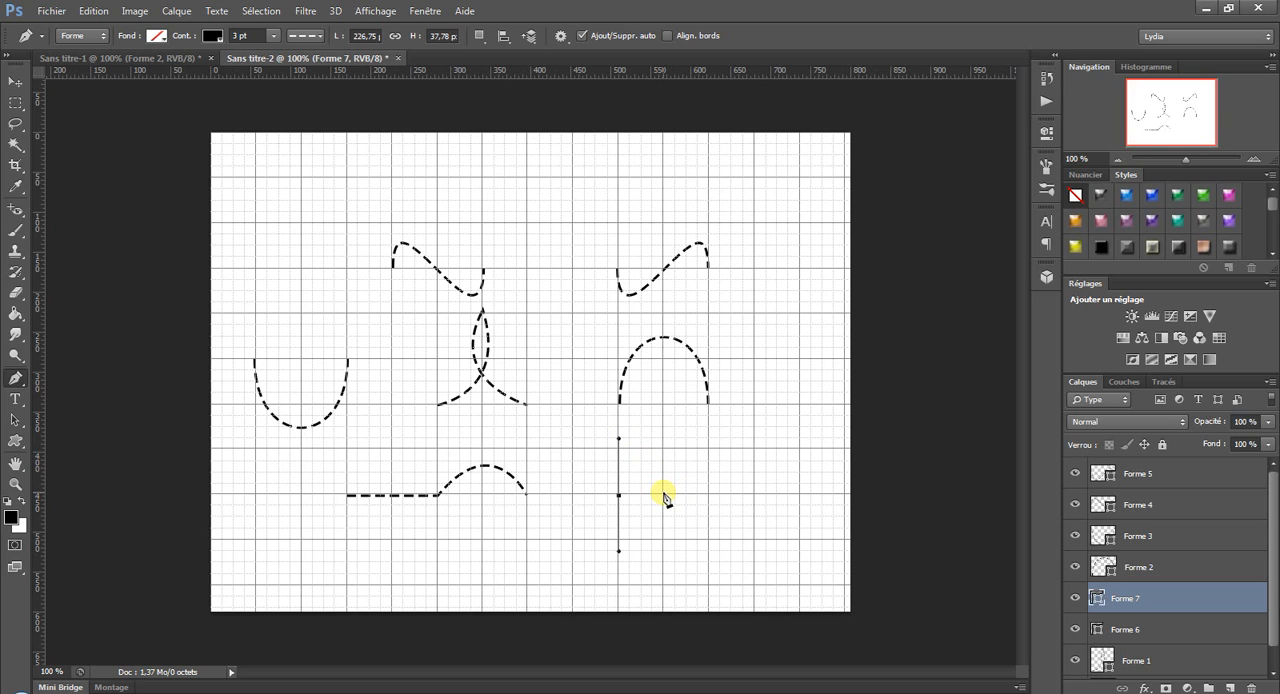
pyautogui.moveTo(664, 496); pyautogui.dragTo(666, 540)
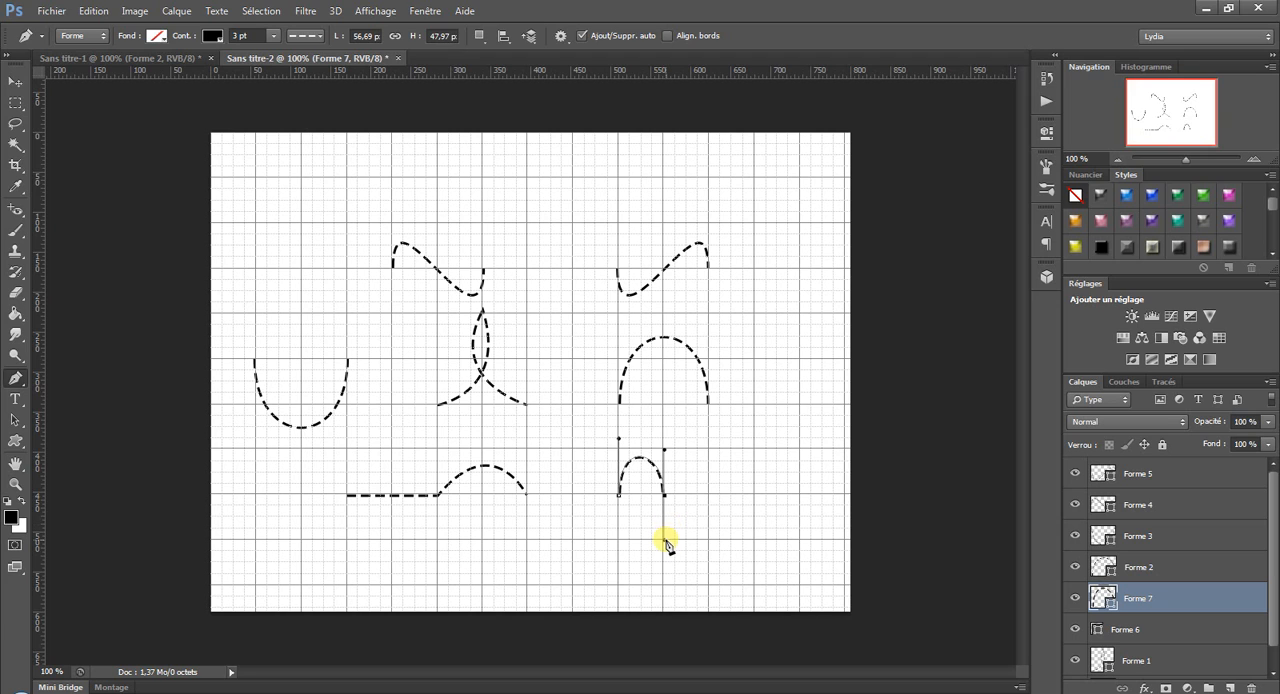
pyautogui.moveTo(665, 540); pyautogui.dragTo(664, 494)
pyautogui.click(756, 495)
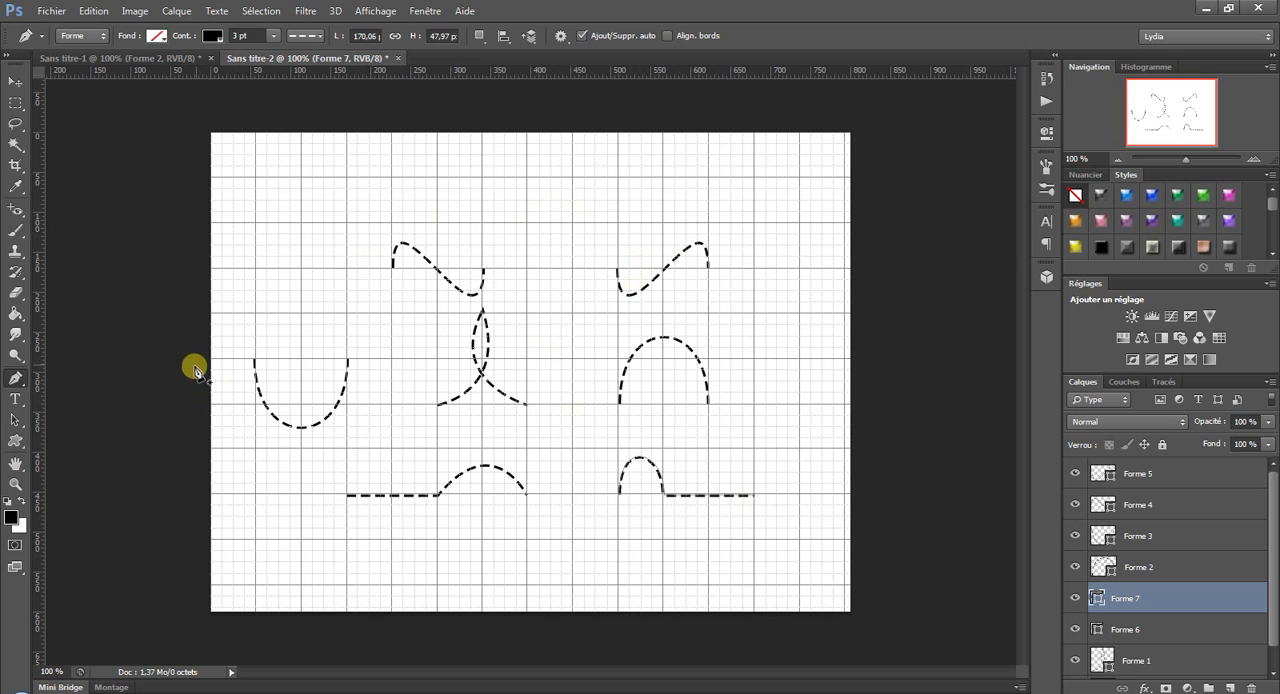
# Close the S-curve above the loop into a figure eight by joining its two end points with the Pen tool.
pyautogui.keyDown('ctrl'); pyautogui.click(483, 273); pyautogui.keyUp('ctrl')
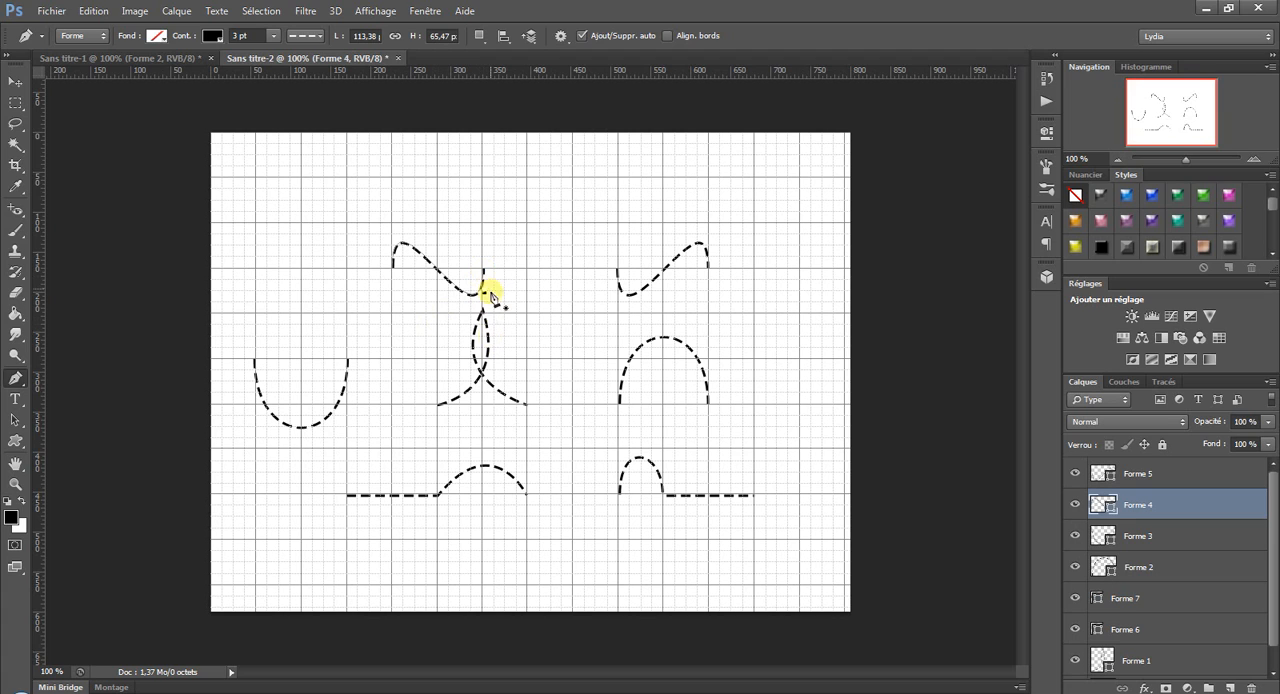
pyautogui.keyDown('ctrl'); pyautogui.click(483, 273); pyautogui.keyUp('ctrl')
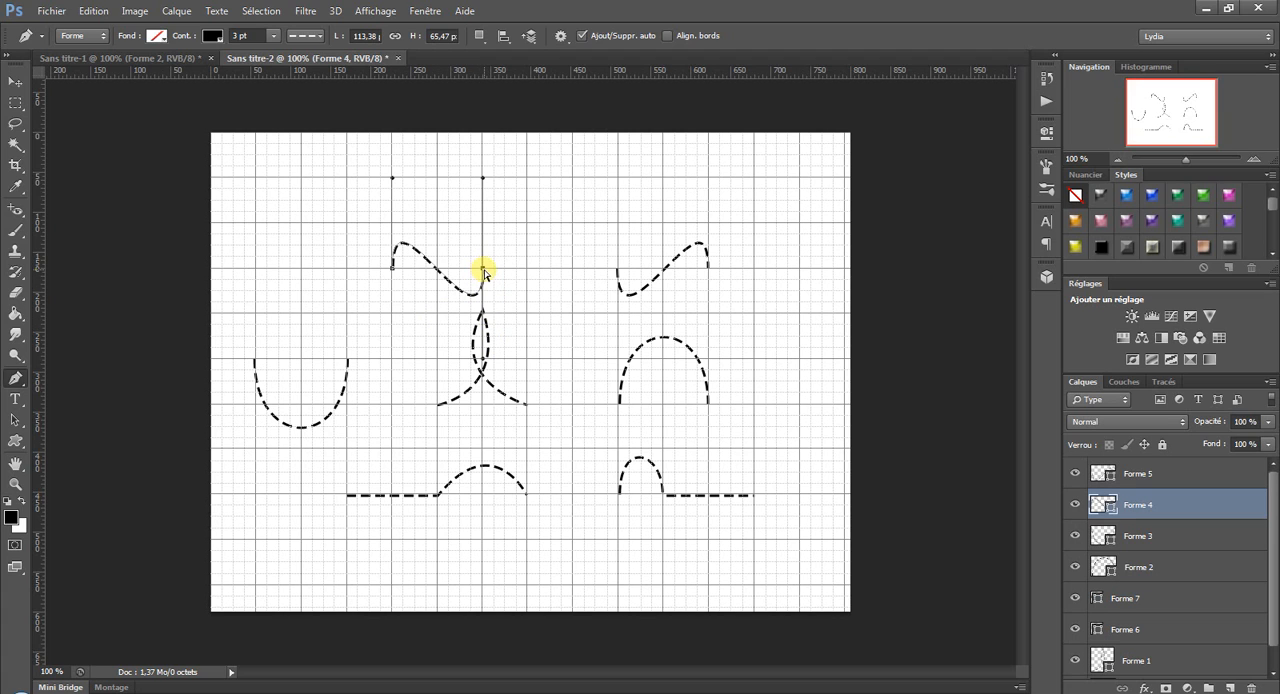
pyautogui.keyDown('ctrl'); pyautogui.click(391, 268); pyautogui.keyUp('ctrl')
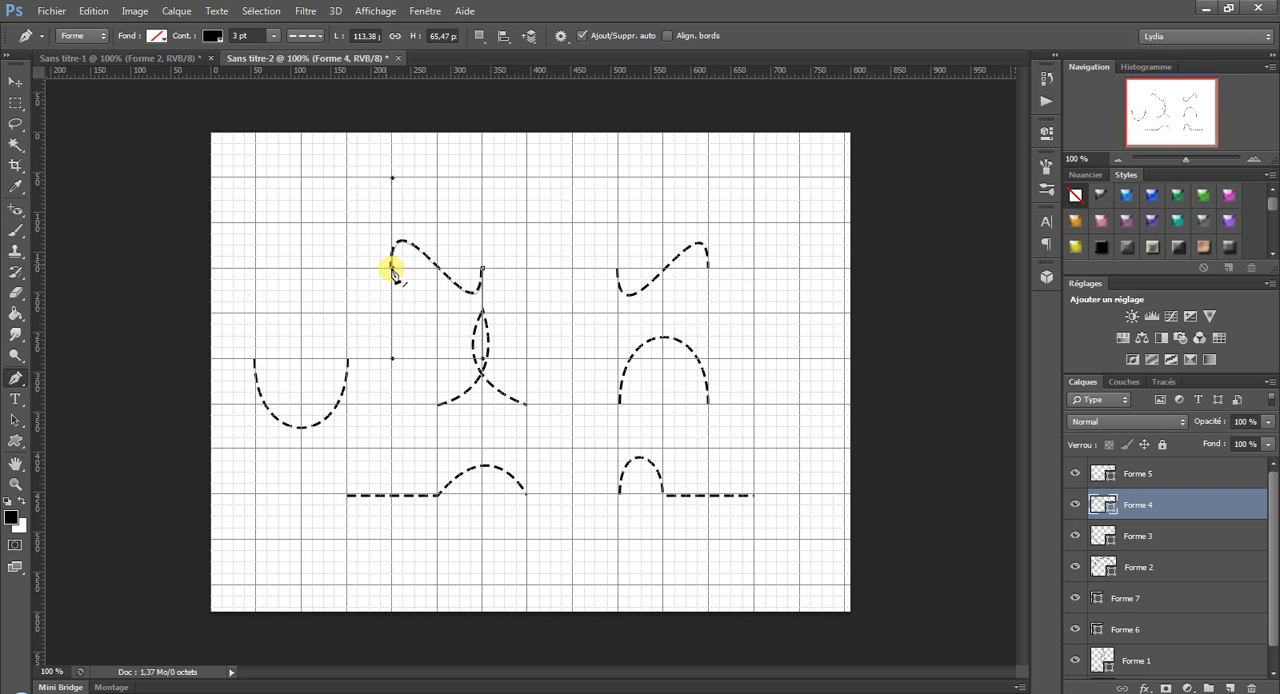
pyautogui.click(94, 10)
pyautogui.click(94, 10)
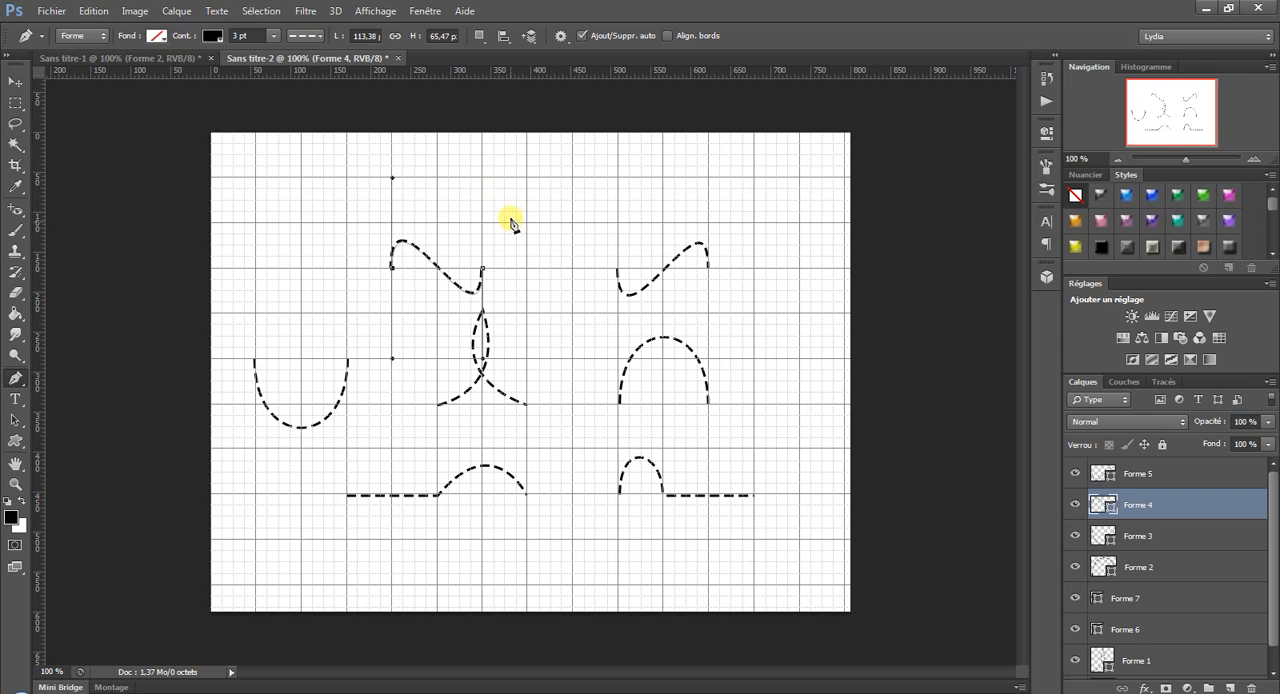
pyautogui.click(483, 271)
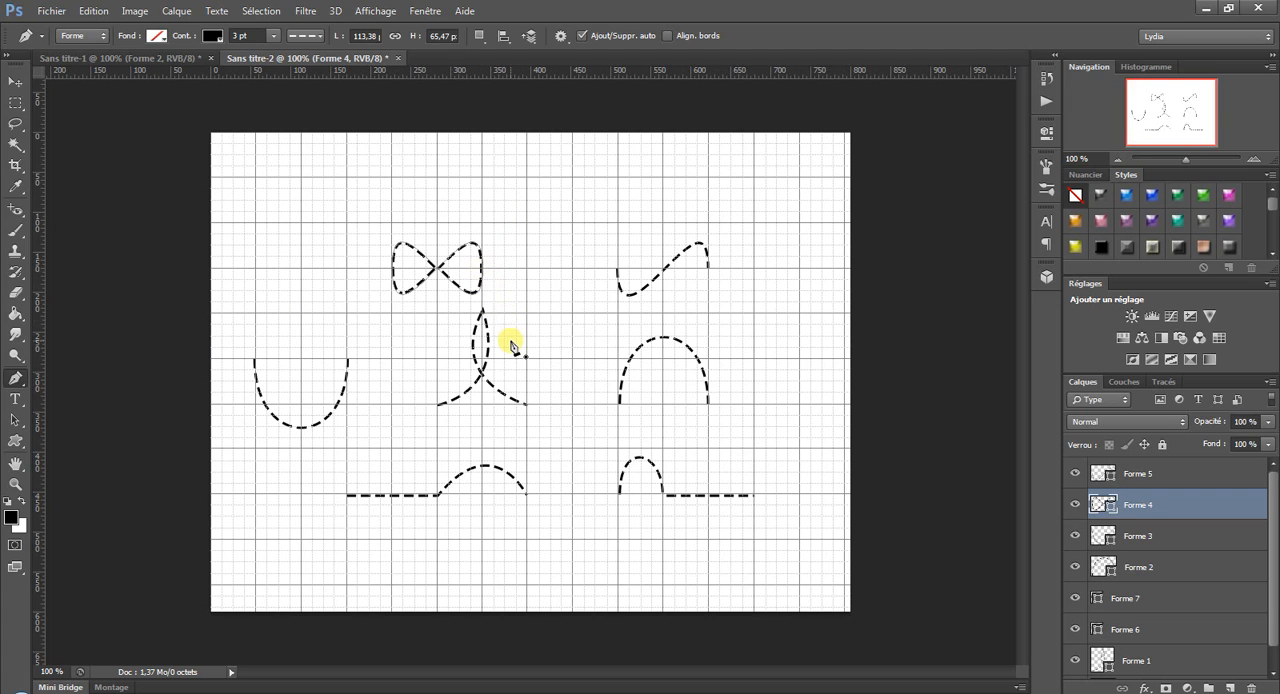
# Close the mirrored S-curve into a figure eight and the large arch below it into an oval by joining their end points.
pyautogui.click(707, 266)
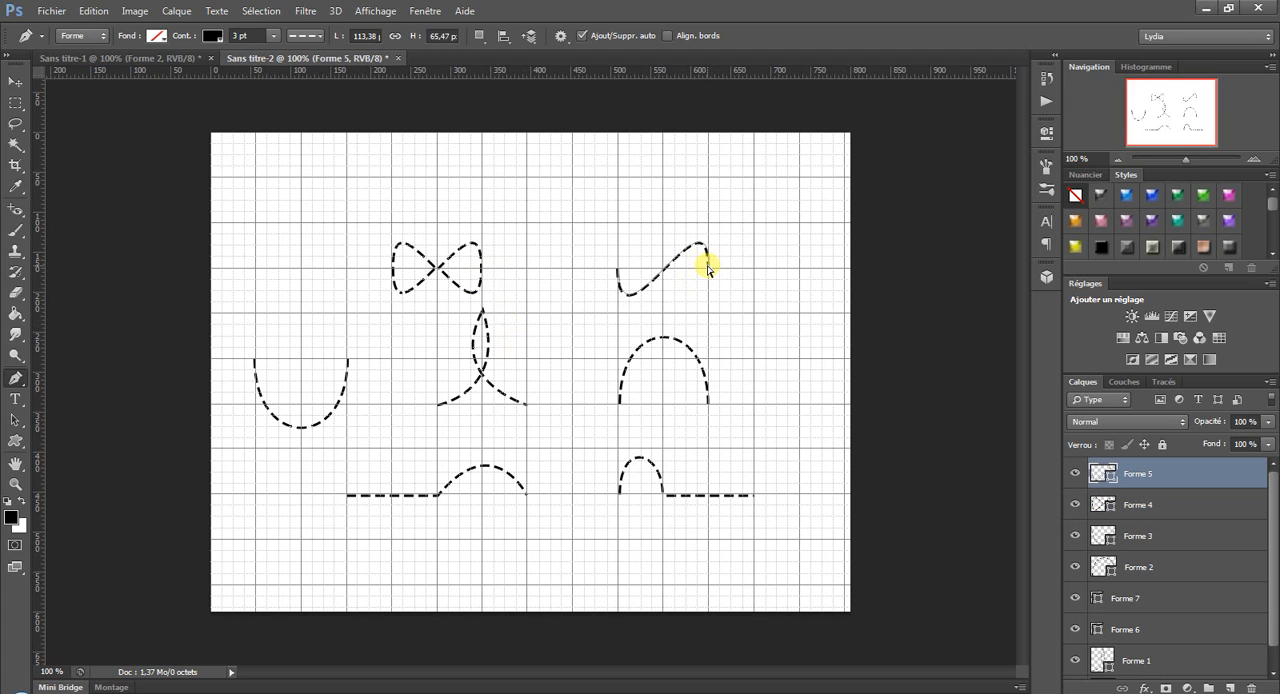
pyautogui.click(707, 268)
pyautogui.click(616, 269)
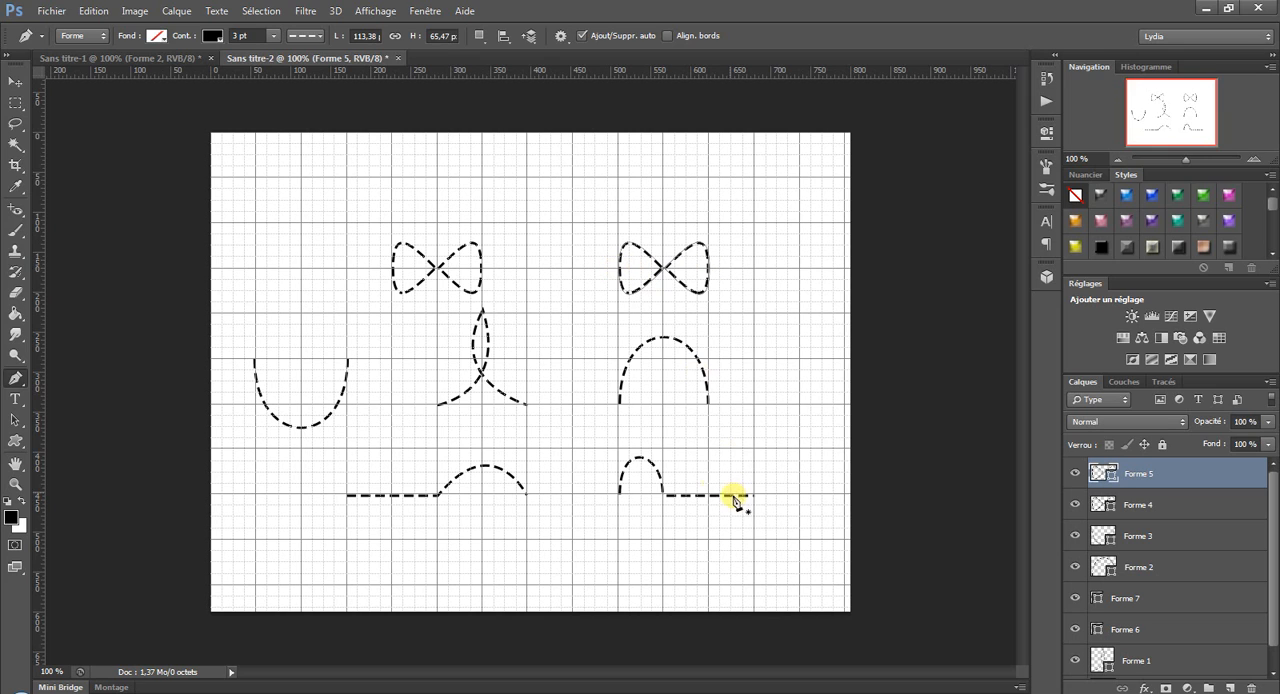
pyautogui.keyDown('ctrl'); pyautogui.click(620, 404); pyautogui.keyUp('ctrl')
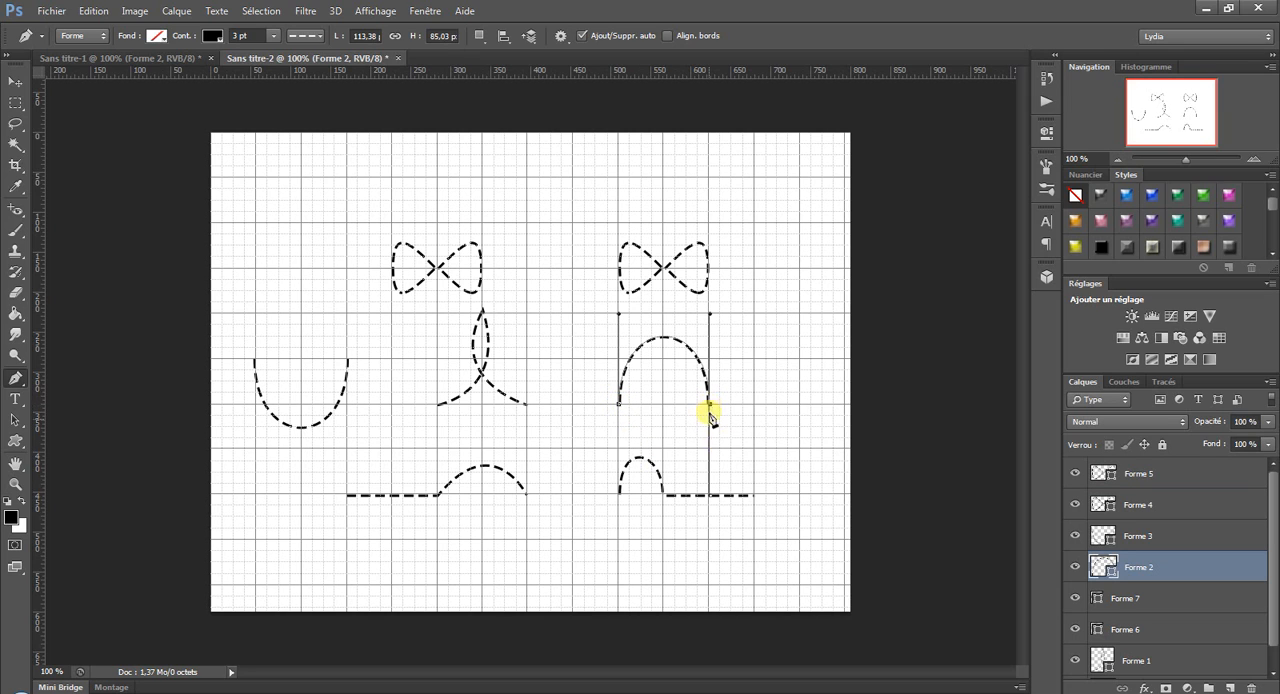
pyautogui.click(622, 405)
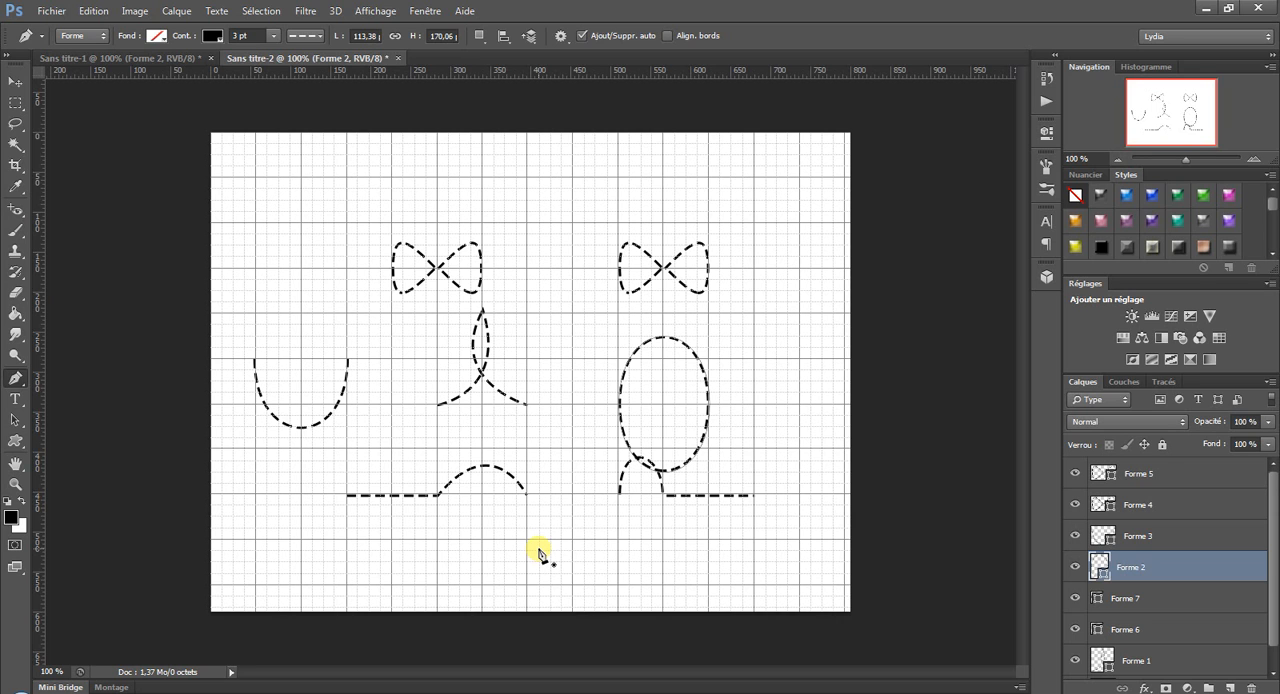
# Create a new blank document with its background converted to a regular layer, and set the Pen tool to path mode (Tracé).
pyautogui.click(51, 11)
pyautogui.click(157, 80)
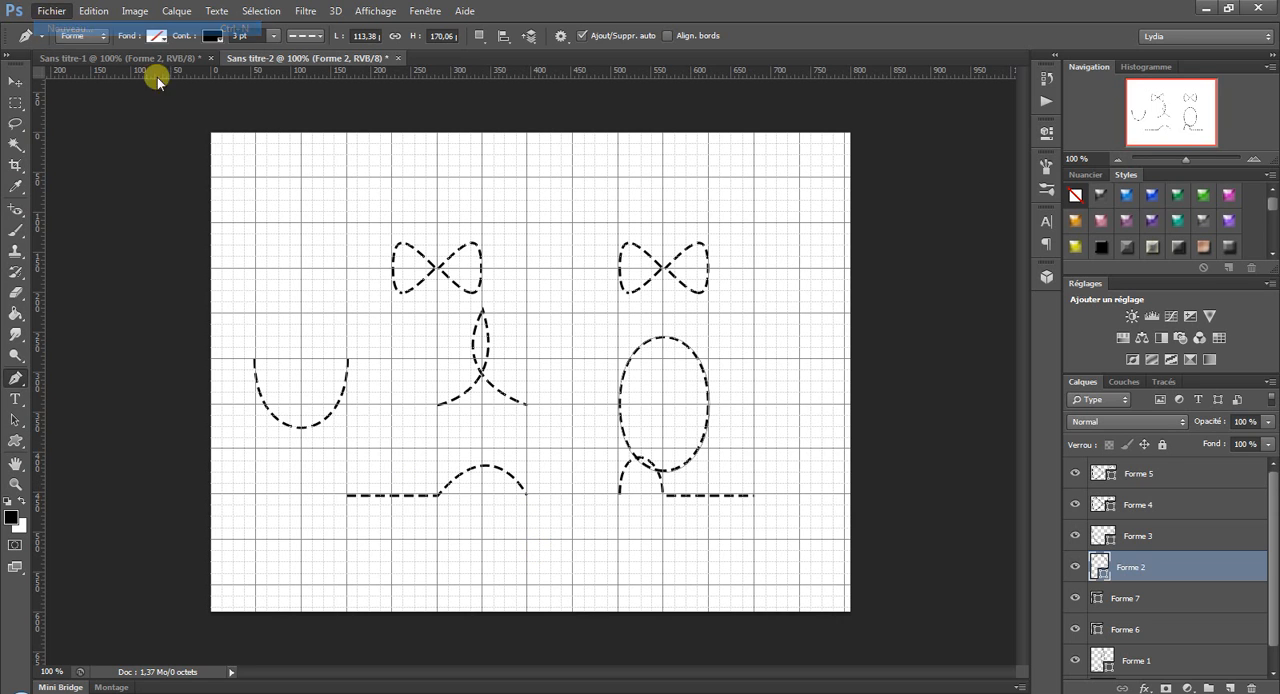
pyautogui.click(772, 176)
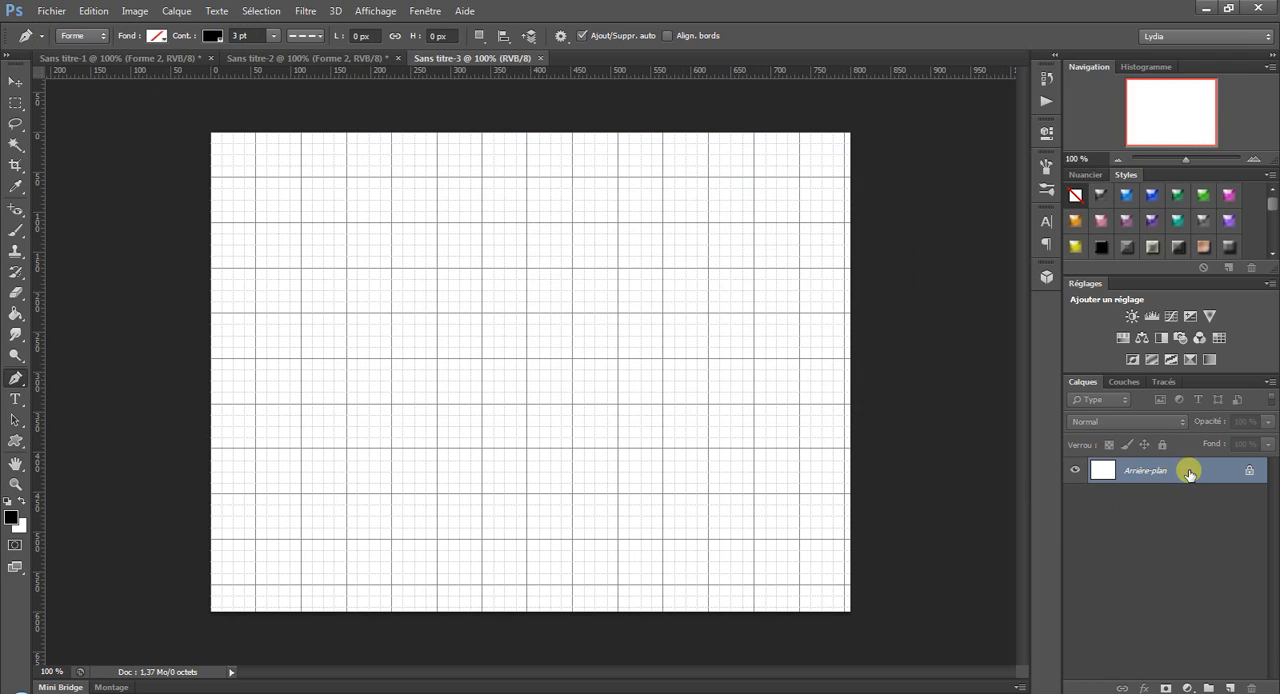
pyautogui.doubleClick(1189, 471)
pyautogui.click(816, 218)
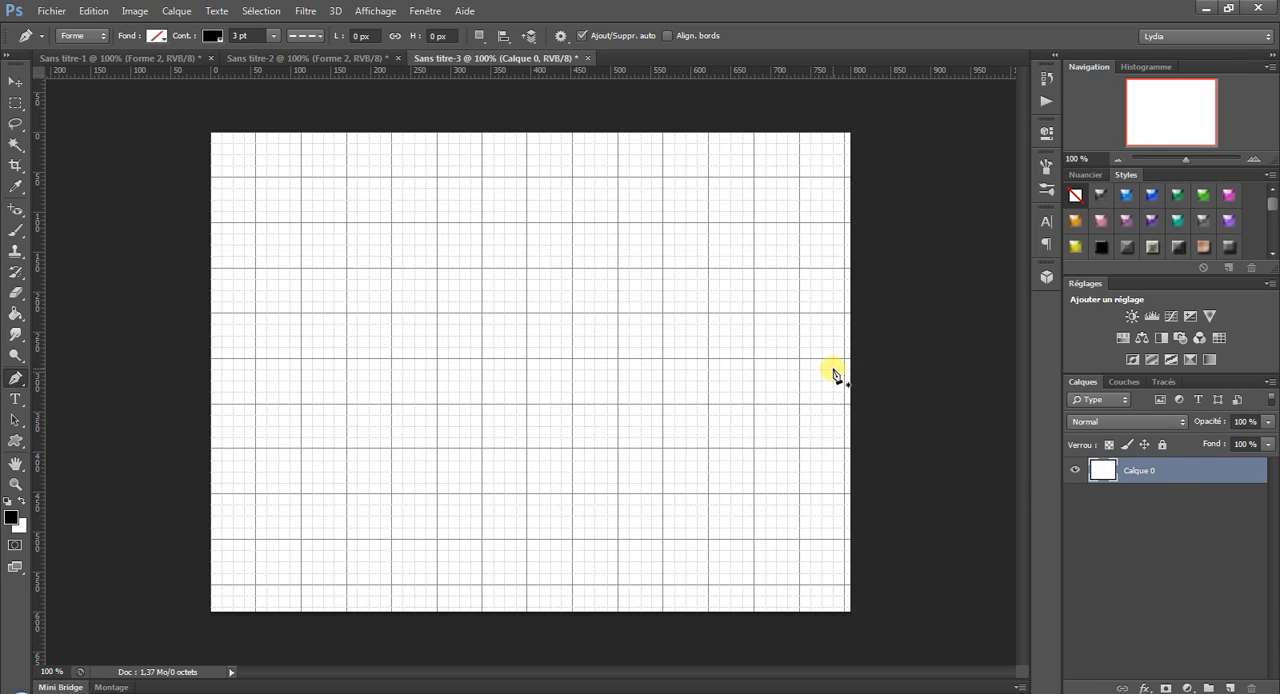
pyautogui.click(101, 40)
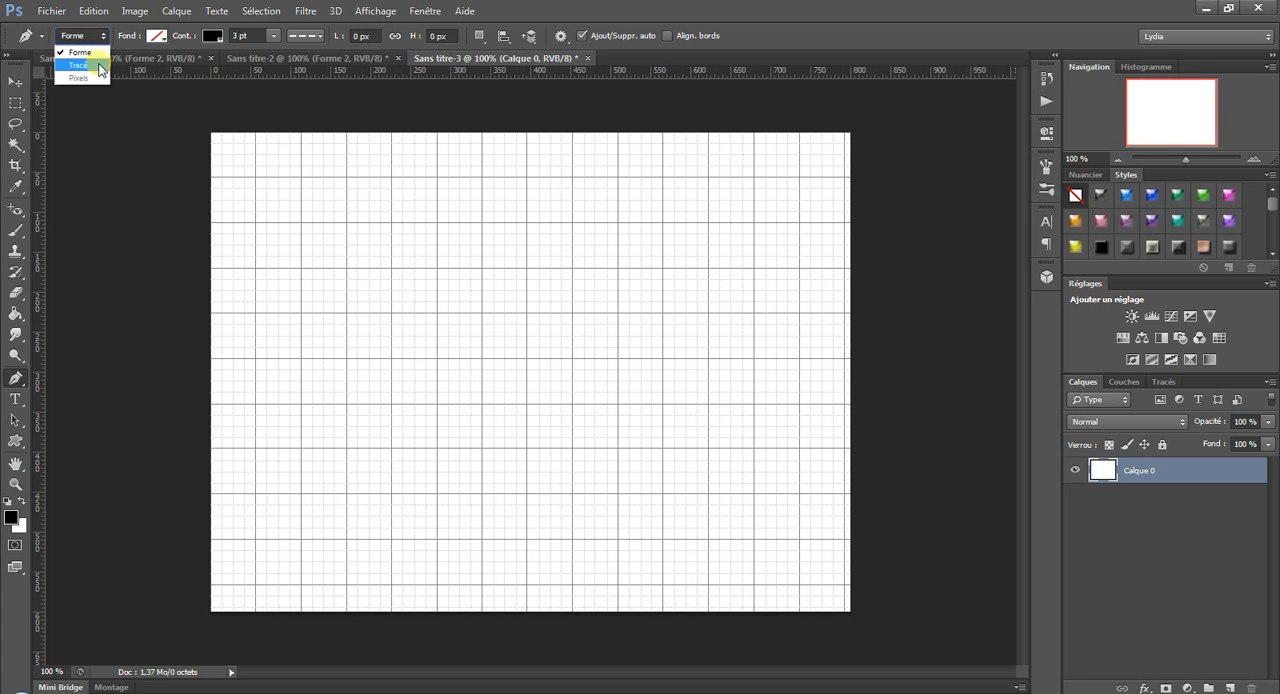
pyautogui.click(95, 63)
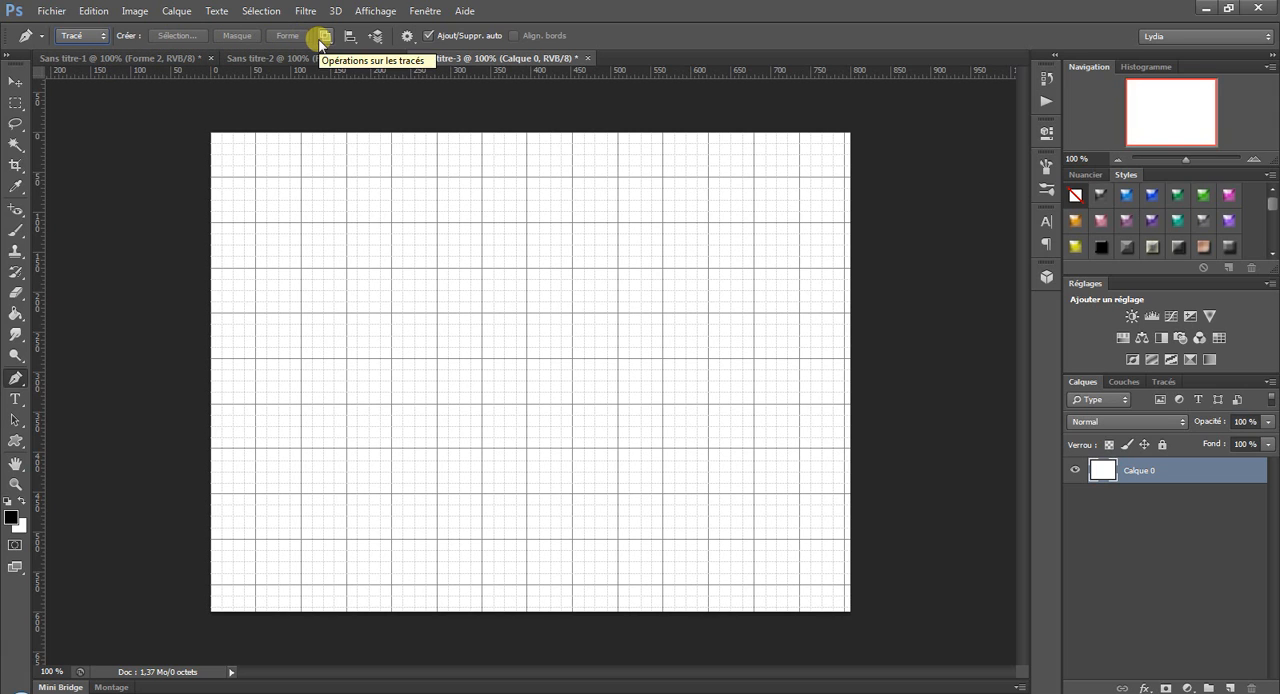
# Open the Pomme image from the desktop and hide the grid over it.
pyautogui.click(51, 11)
pyautogui.click(72, 44)
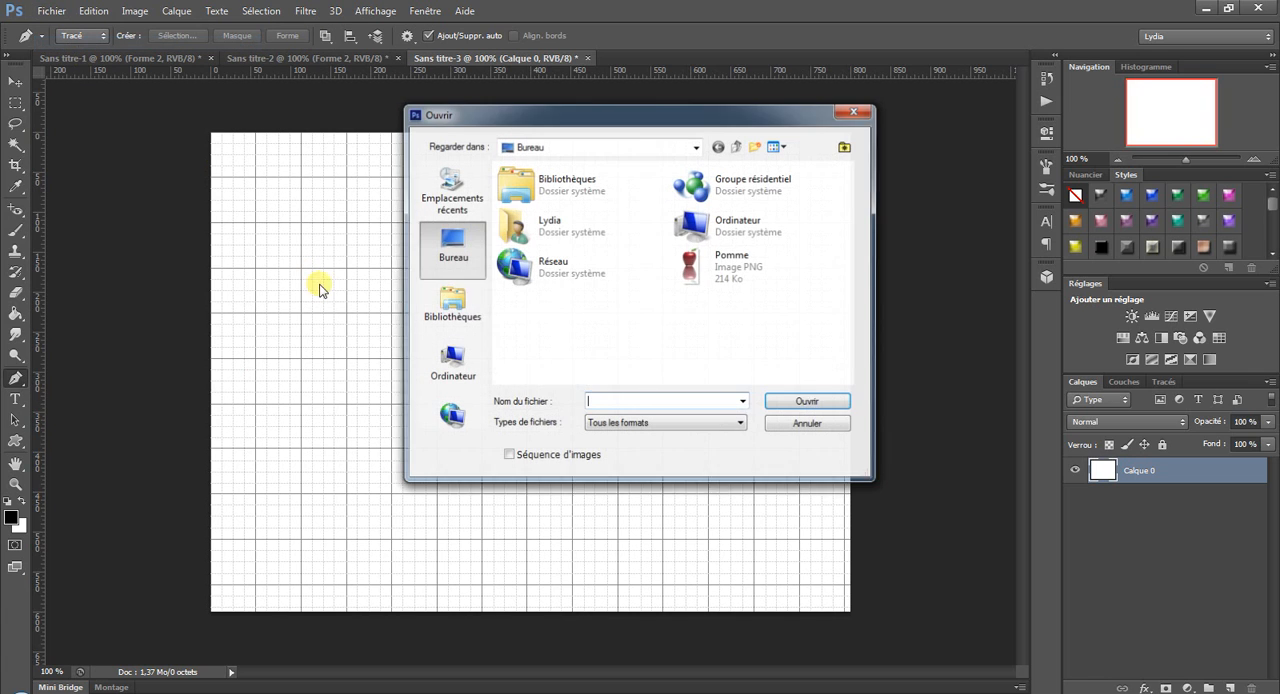
pyautogui.click(672, 266)
pyautogui.doubleClick(680, 264)
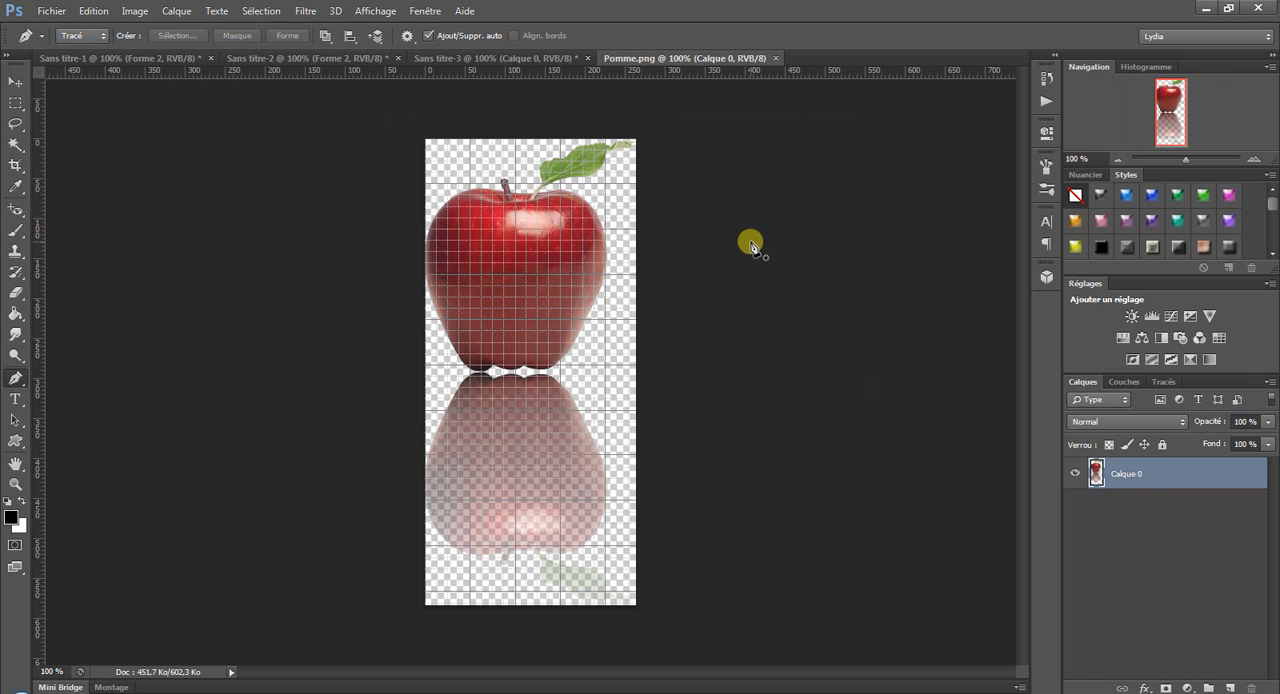
pyautogui.click(375, 11)
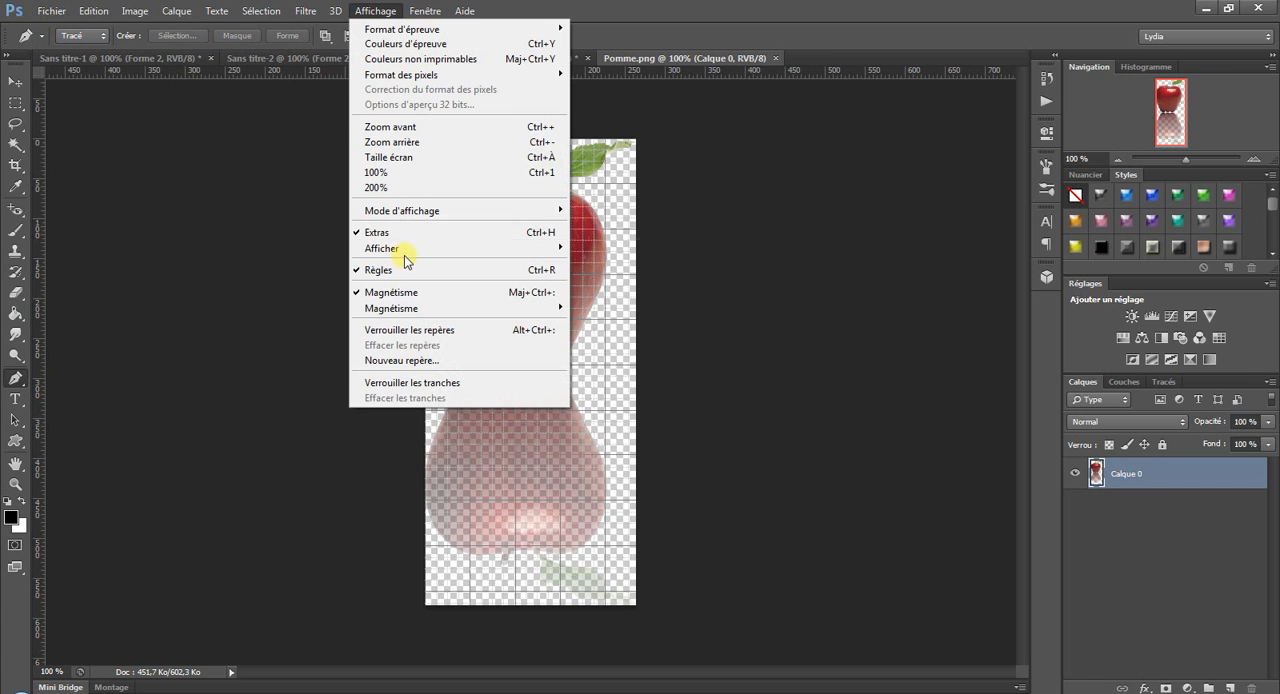
pyautogui.moveTo(491, 250)
pyautogui.click(609, 290)
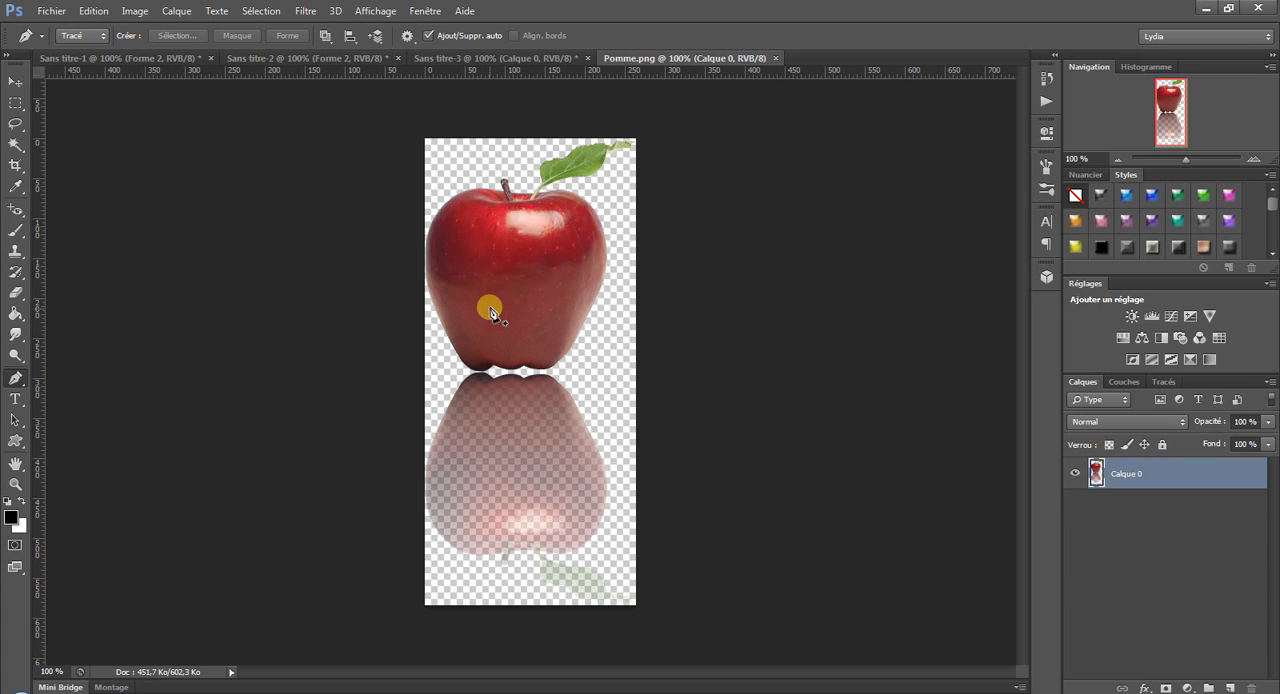
# Draw a closed four-sided path with straight segments on the red apple's body.
pyautogui.click(487, 321)
pyautogui.click(469, 259)
pyautogui.click(588, 258)
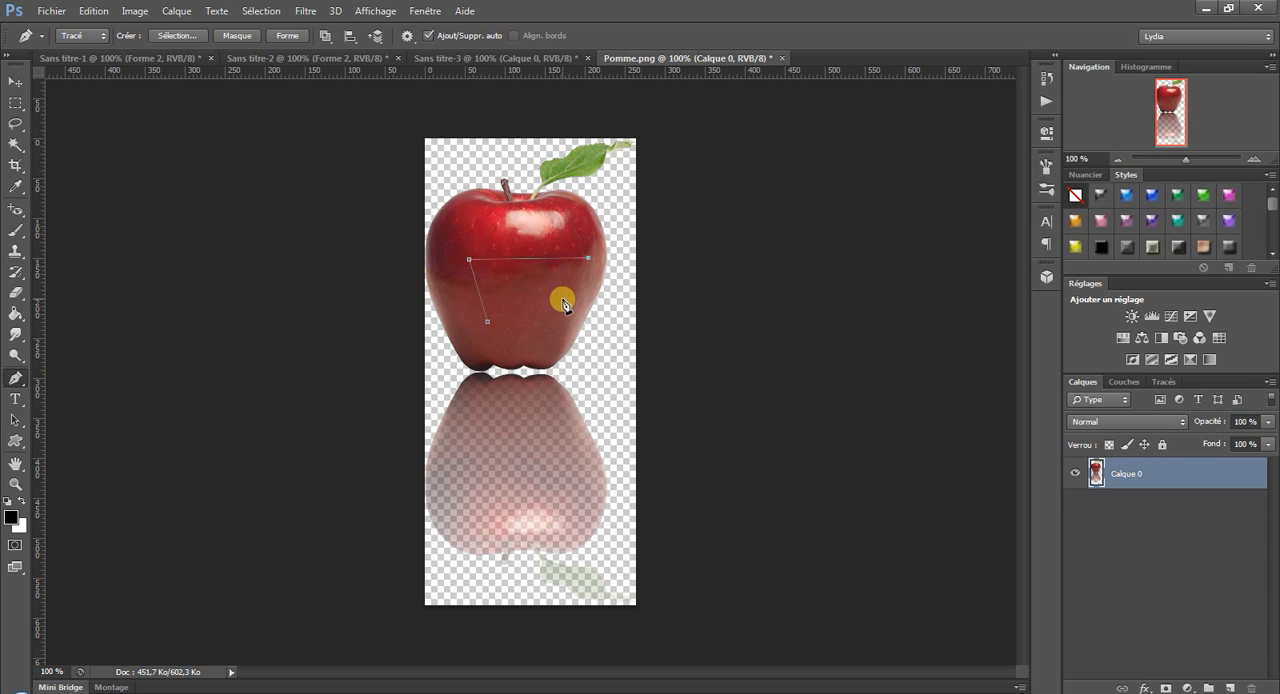
pyautogui.click(559, 302)
pyautogui.click(489, 321)
# In the Sans titre-3 document, draw a closed four-sided path in the upper part of the canvas and turn it into a layer mask.
pyautogui.click(517, 60)
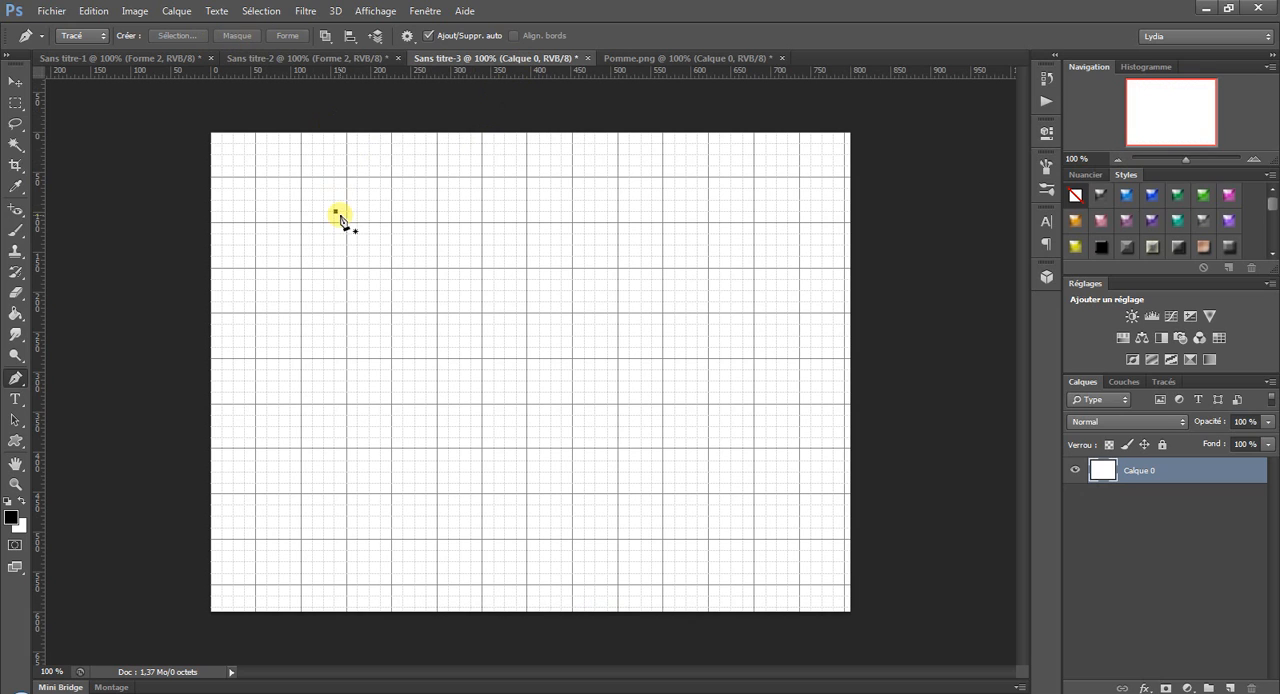
pyautogui.click(517, 234)
pyautogui.click(483, 336)
pyautogui.click(358, 245)
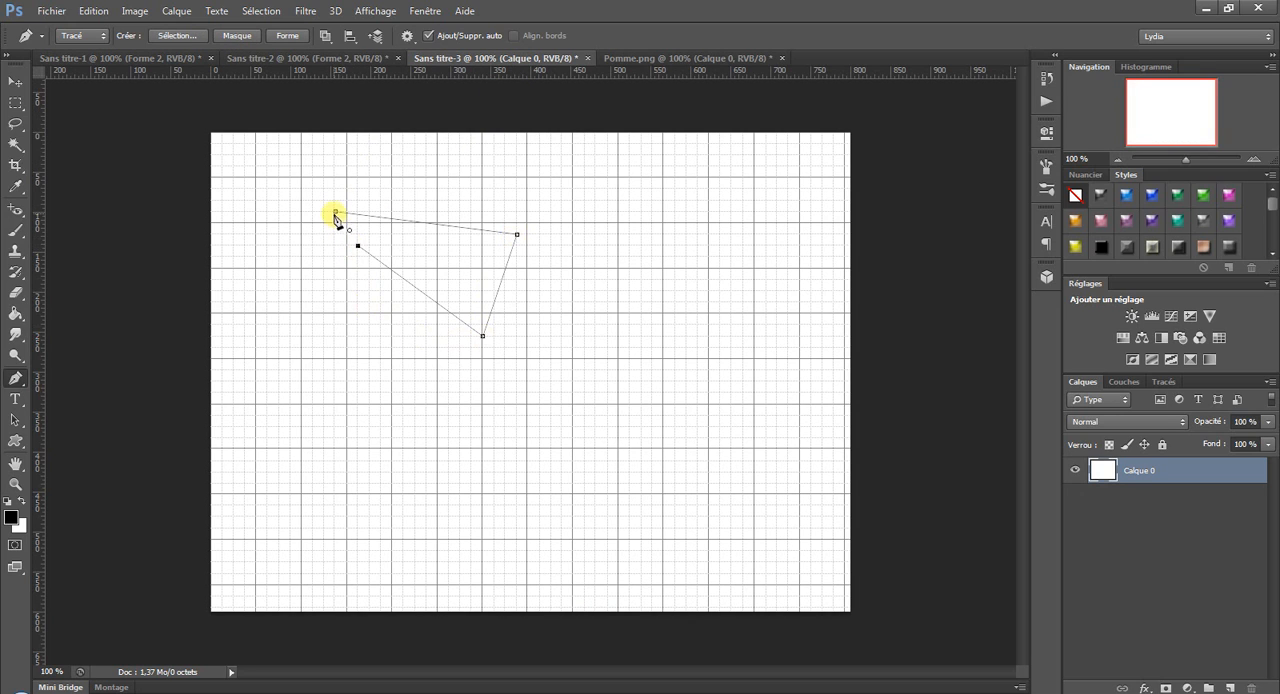
pyautogui.click(336, 214)
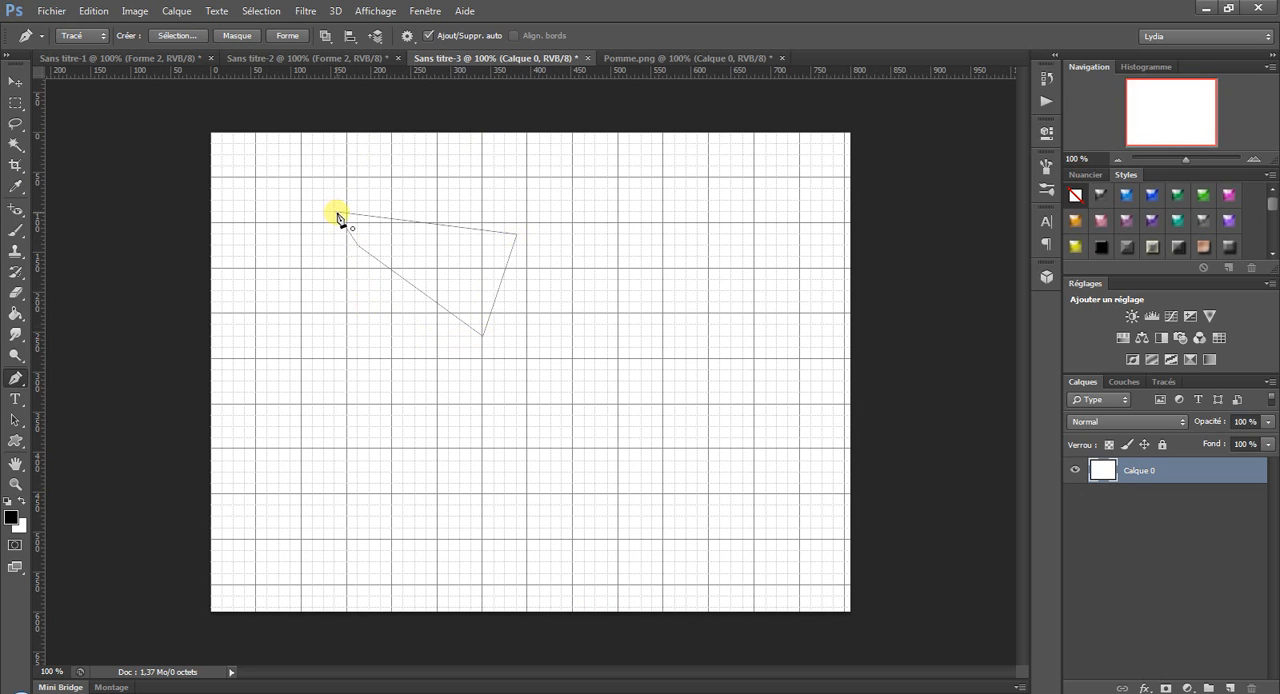
pyautogui.click(237, 37)
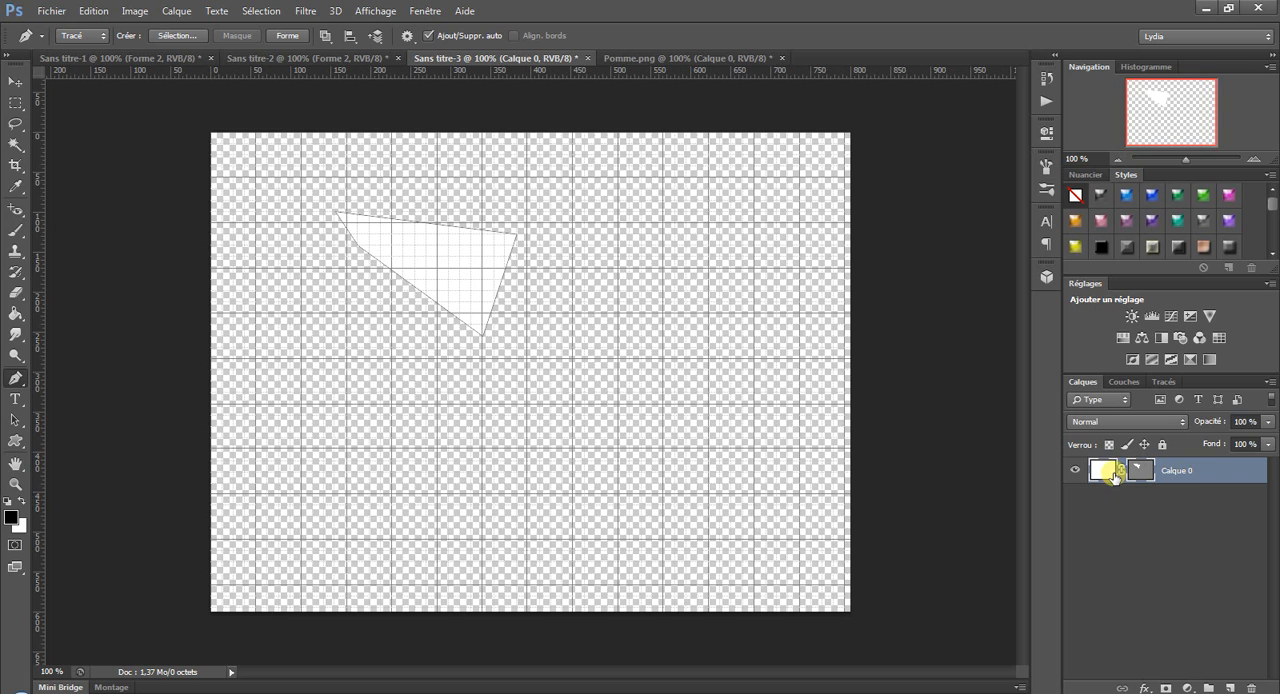
# Return to Pomme.png, create a mask from the apple's four-sided path, and undo the mask.
pyautogui.moveTo(1110, 475); pyautogui.dragTo(508, 320)
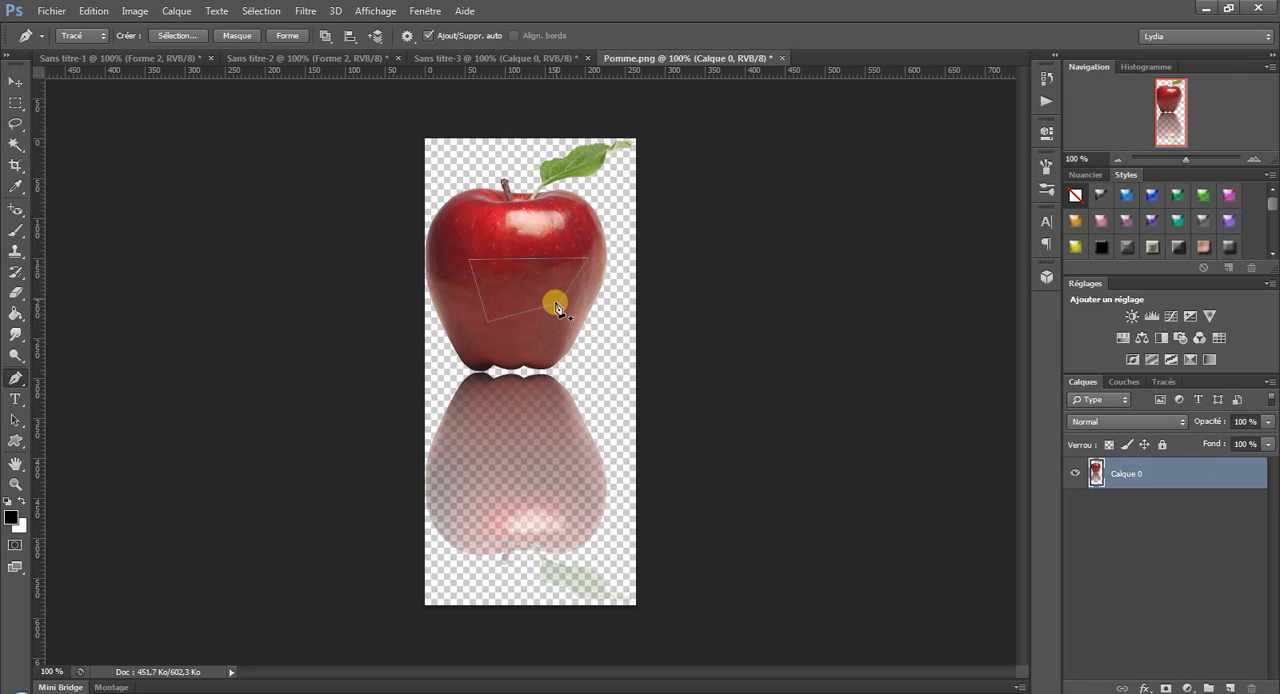
pyautogui.click(238, 36)
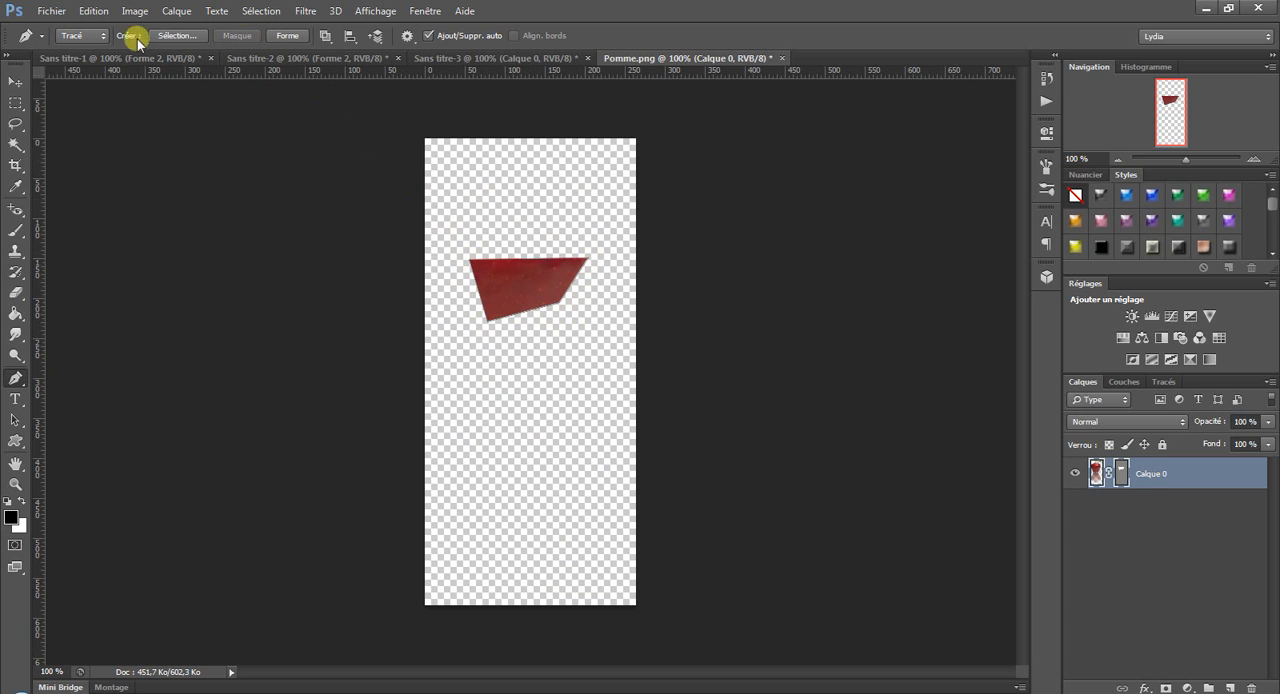
pyautogui.click(93, 11)
pyautogui.click(107, 58)
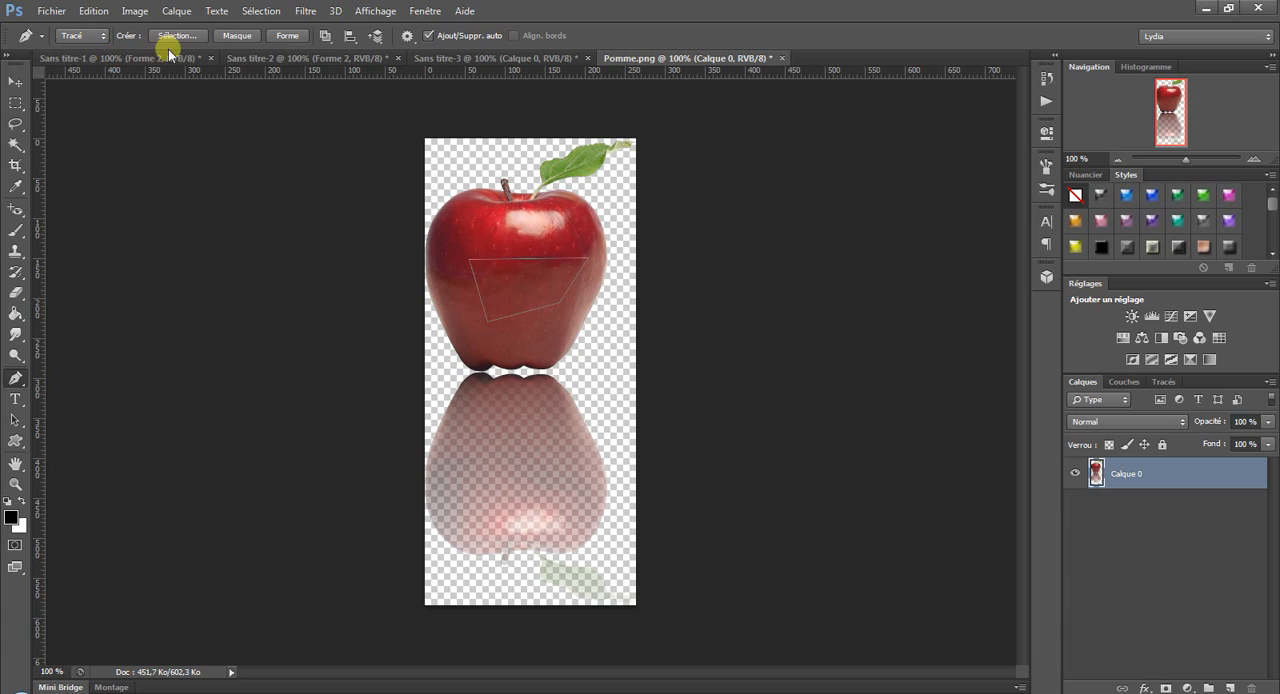
# Create a shape layer from the apple's four-sided path and undo it.
pyautogui.click(289, 36)
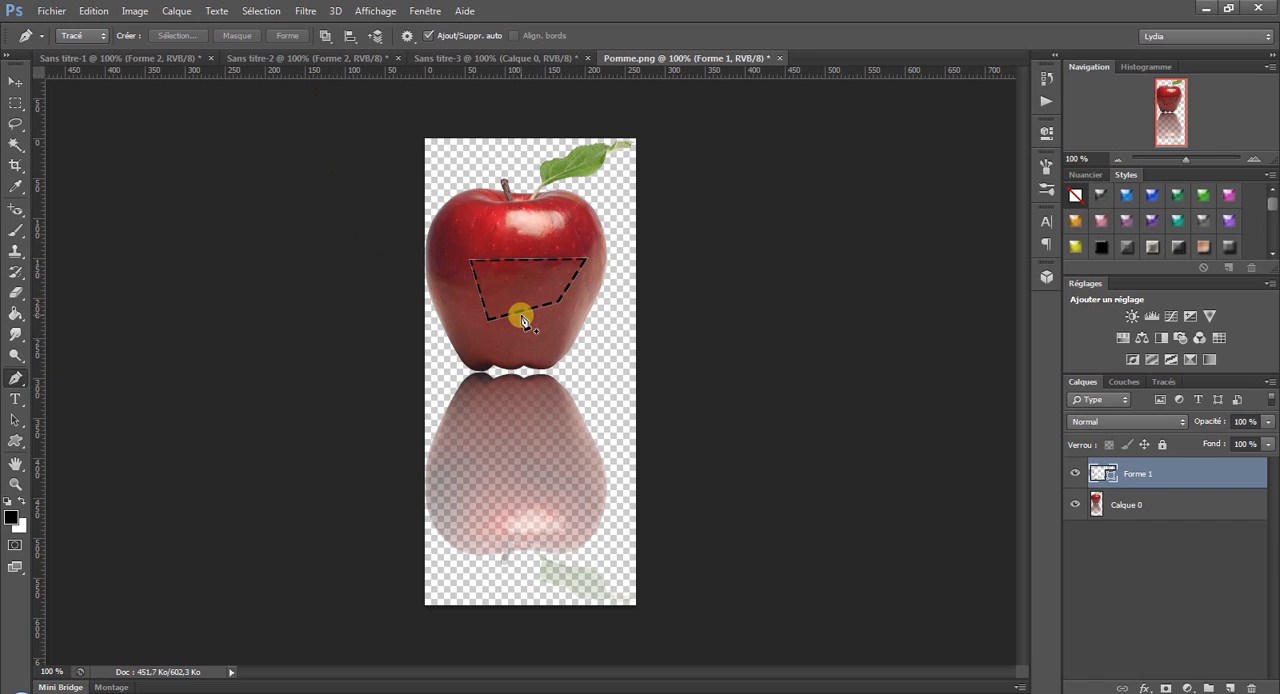
pyautogui.click(93, 11)
pyautogui.click(112, 60)
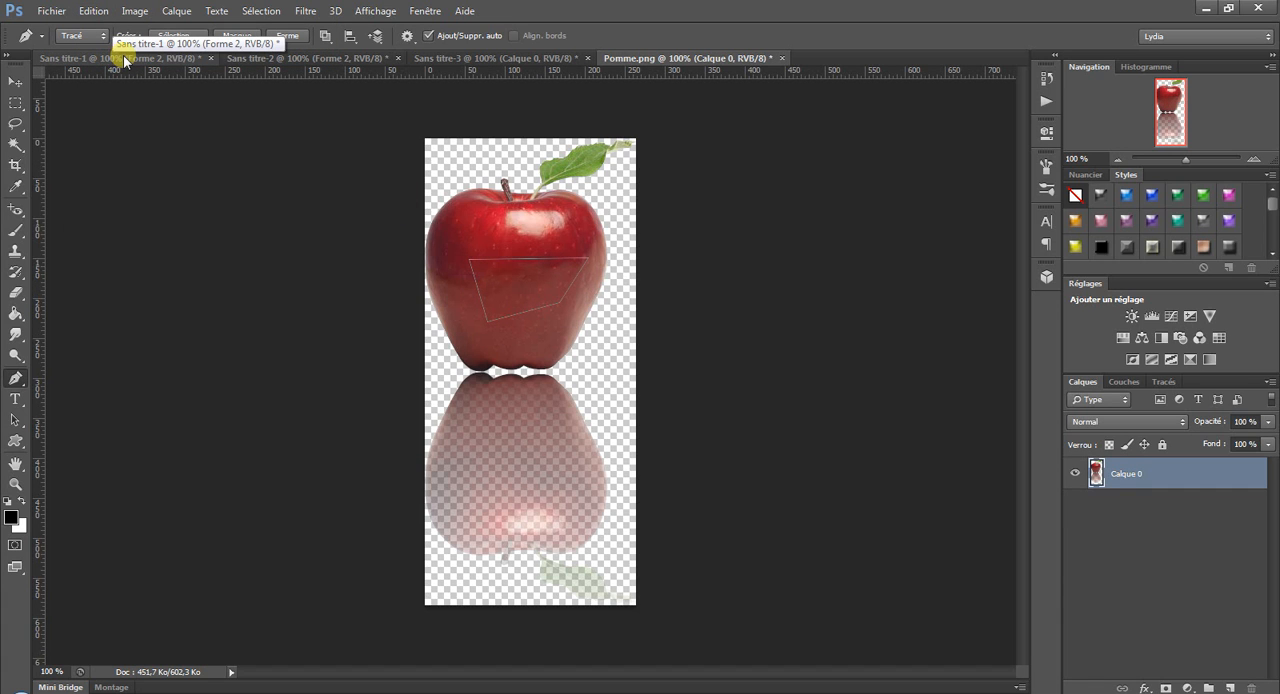
# Convert the apple's path into a new anti-aliased selection with a radius of 0 pixels, and undo the conversion.
pyautogui.click(165, 35)
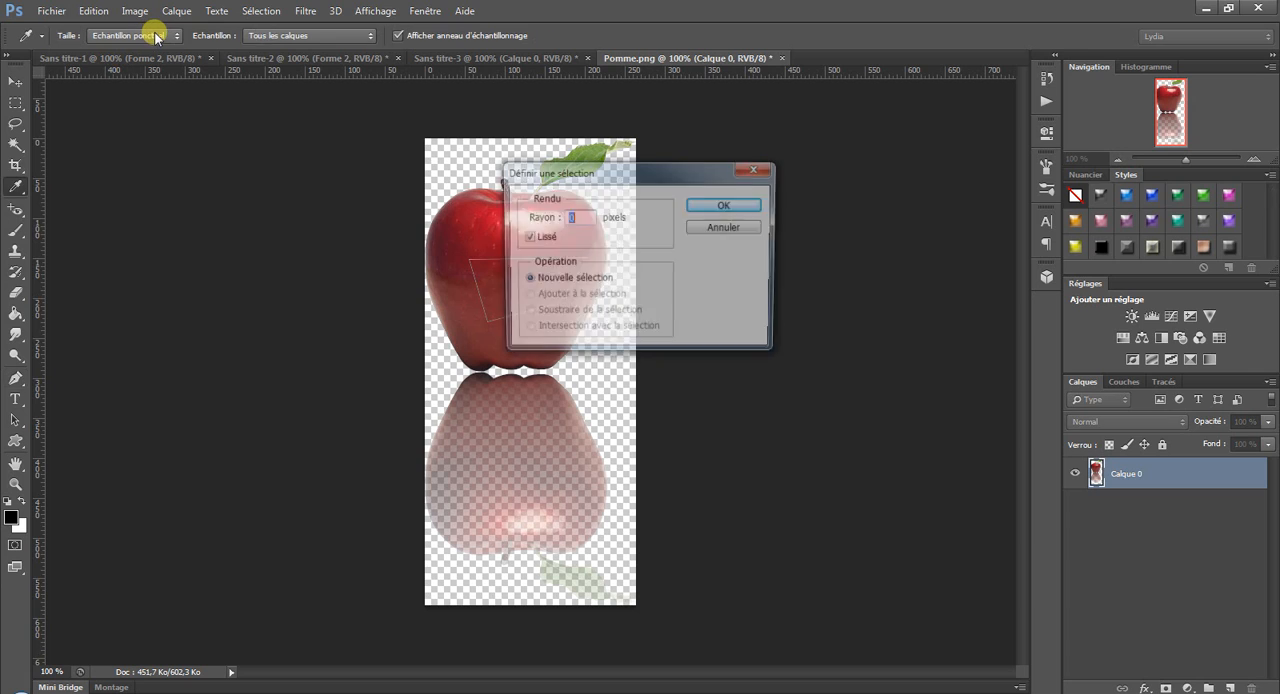
pyautogui.click(748, 207)
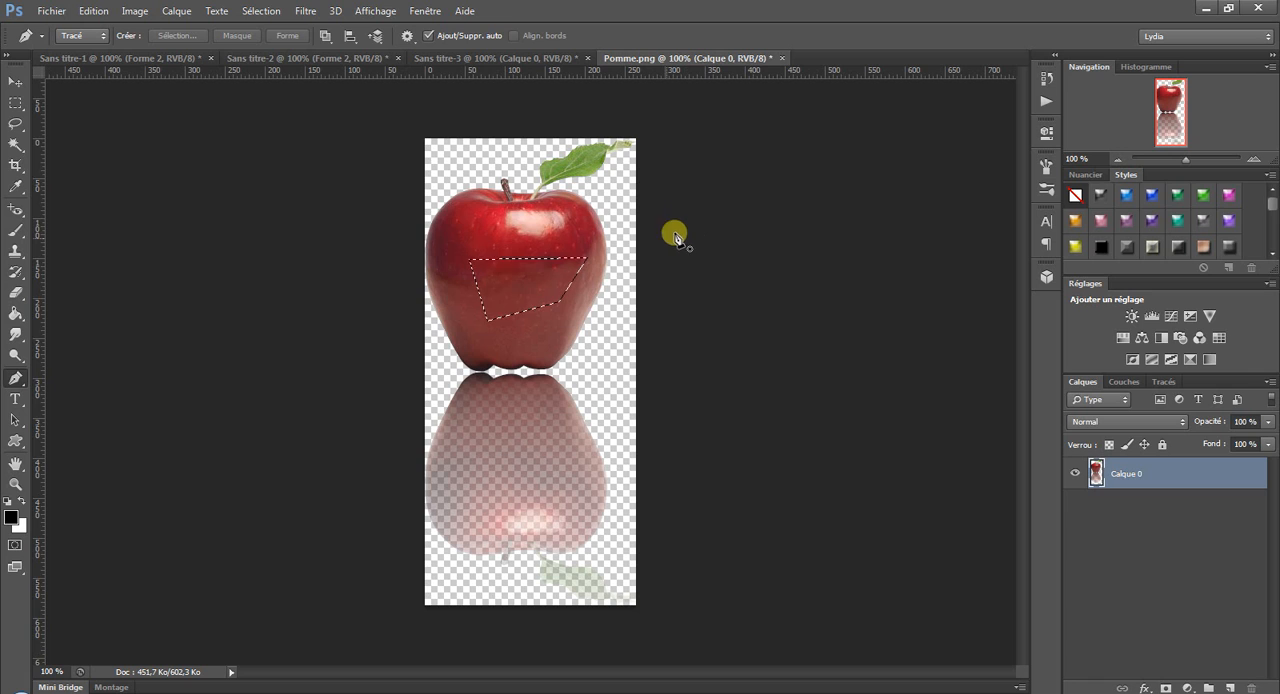
pyautogui.rightClick(513, 284)
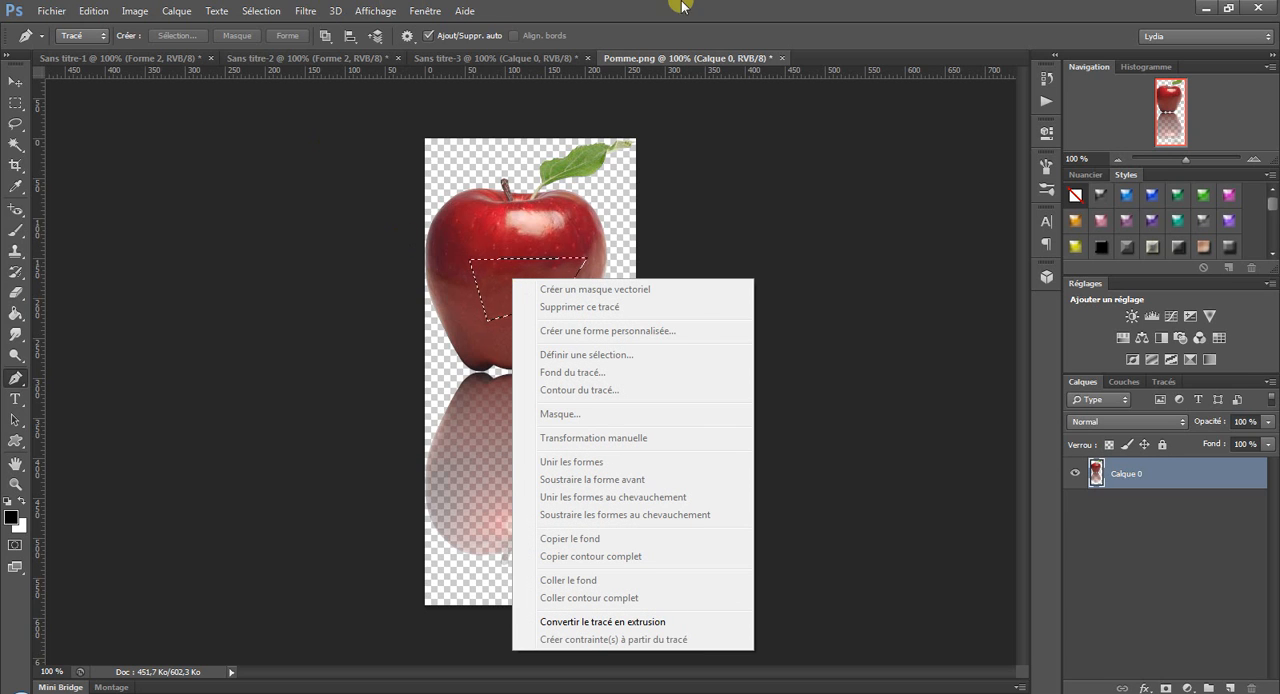
pyautogui.press('Escape')
pyautogui.click(93, 11)
pyautogui.click(124, 58)
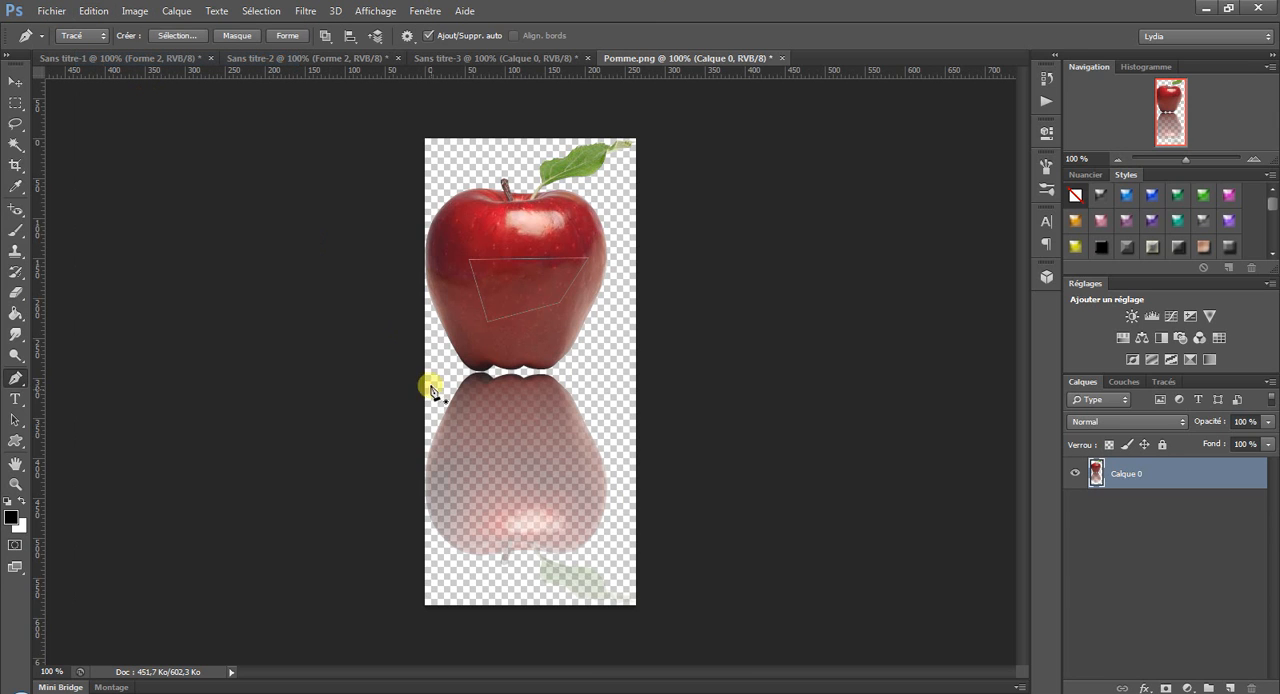
pyautogui.rightClick(537, 283)
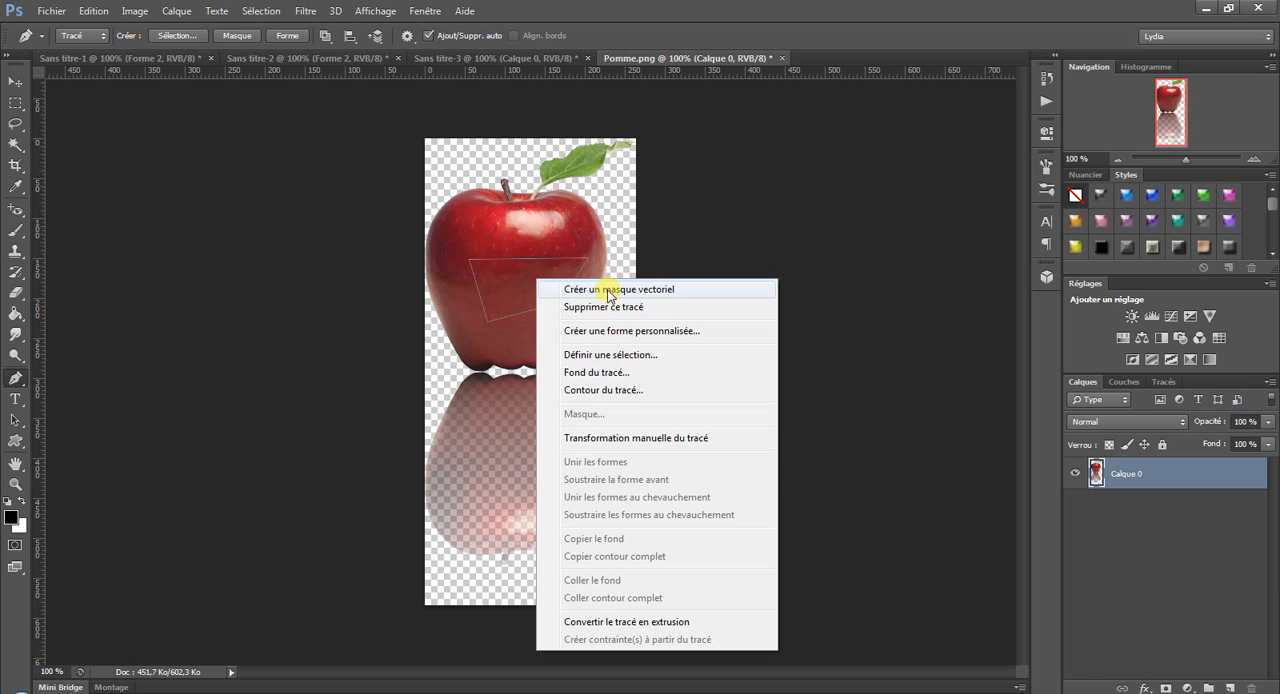
pyautogui.click(641, 334)
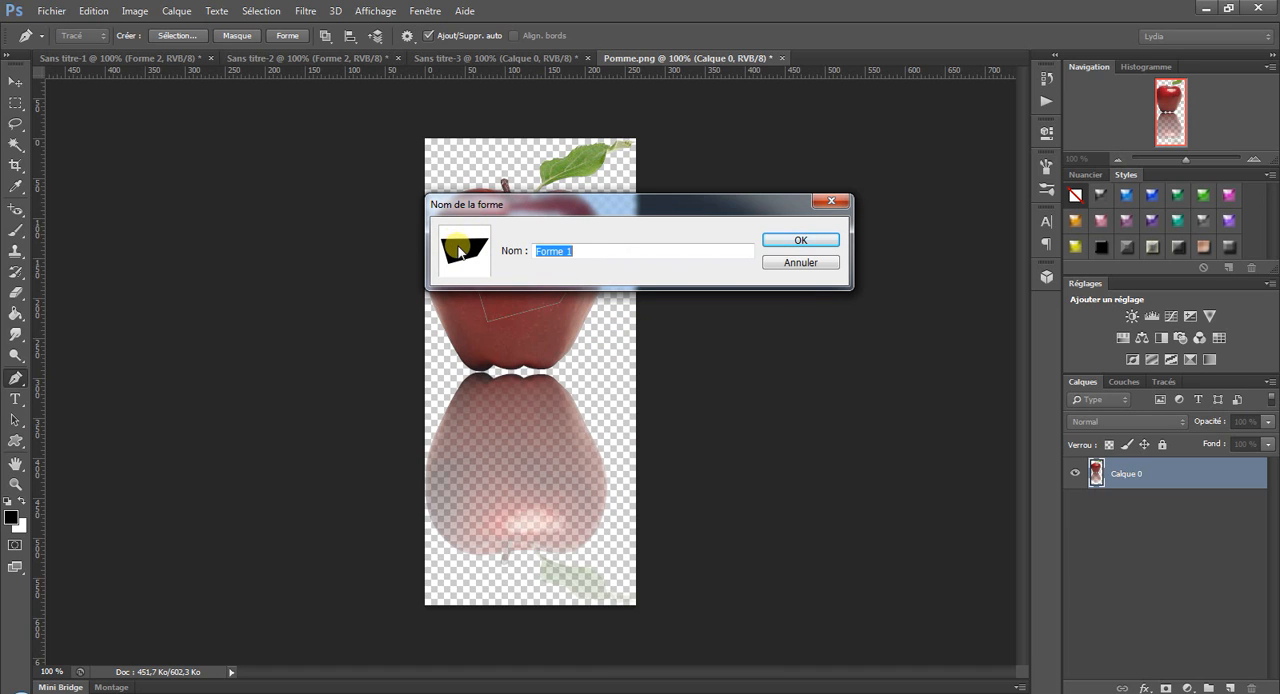
pyautogui.click(799, 264)
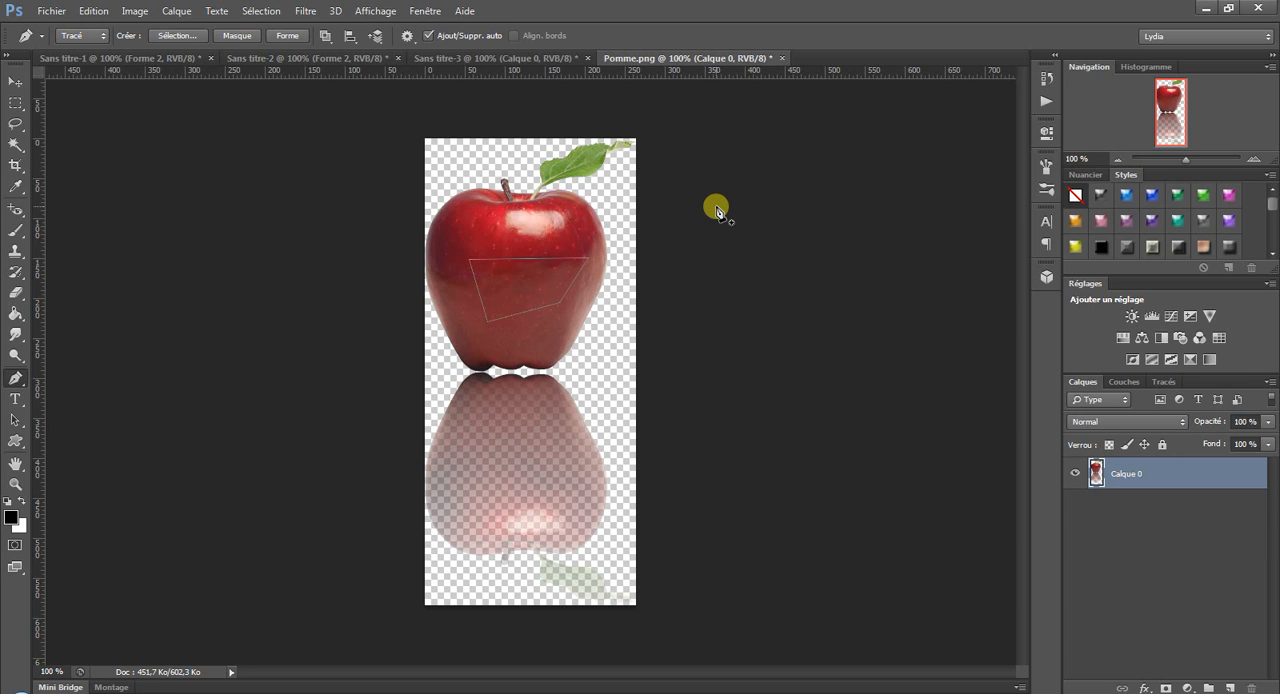
# Convert the four-sided path on the apple into a selection.
pyautogui.click(93, 11)
pyautogui.click(105, 57)
pyautogui.click(93, 11)
pyautogui.click(105, 57)
pyautogui.click(190, 36)
pyautogui.click(742, 207)
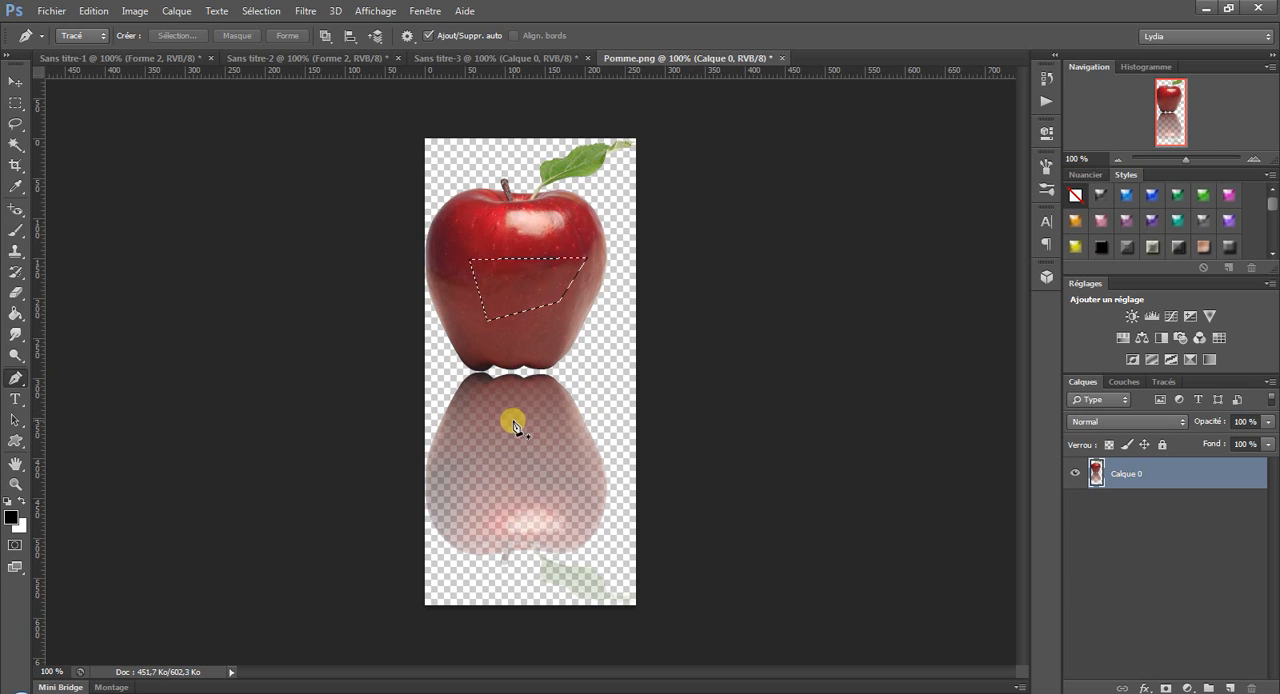
# Draw a four-point path on the apple's reflection and clear the active selection.
pyautogui.click(480, 465)
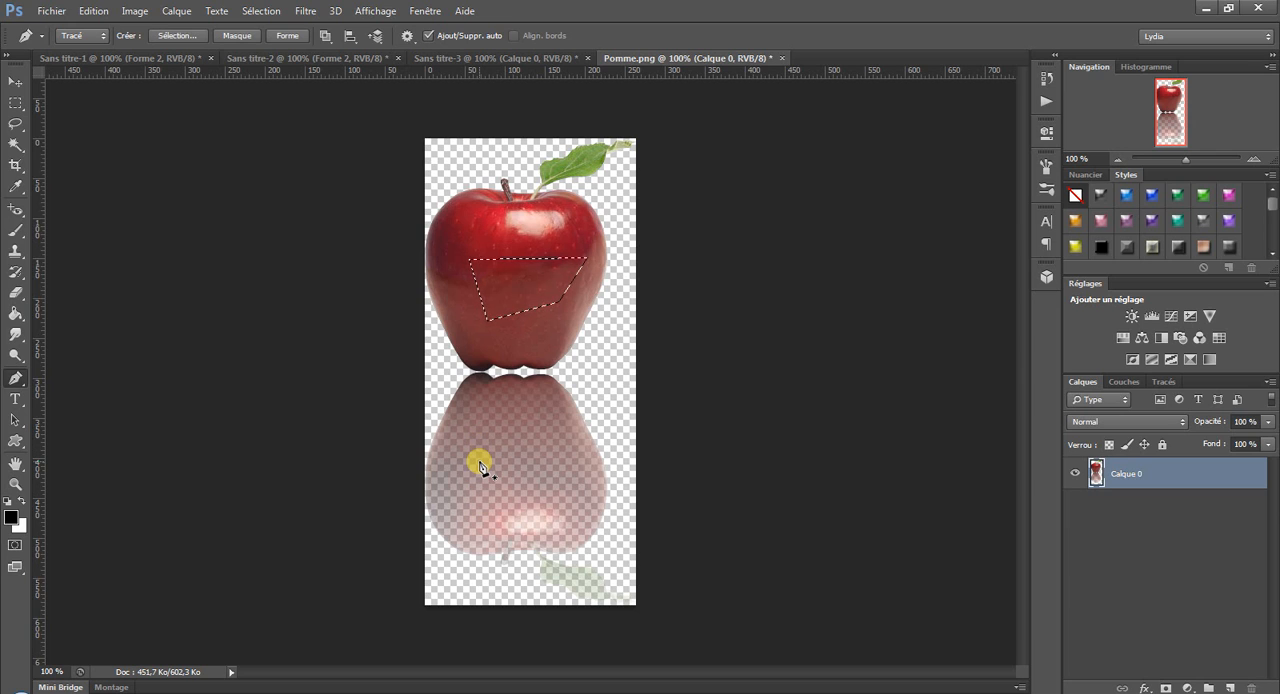
pyautogui.click(540, 403)
pyautogui.click(569, 441)
pyautogui.click(524, 545)
pyautogui.click(261, 11)
pyautogui.click(283, 44)
# Enable the Pen's rubber-band preview (Afficher le déplacement) and draw a closed path mixing curved and straight segments across the apple.
pyautogui.click(407, 38)
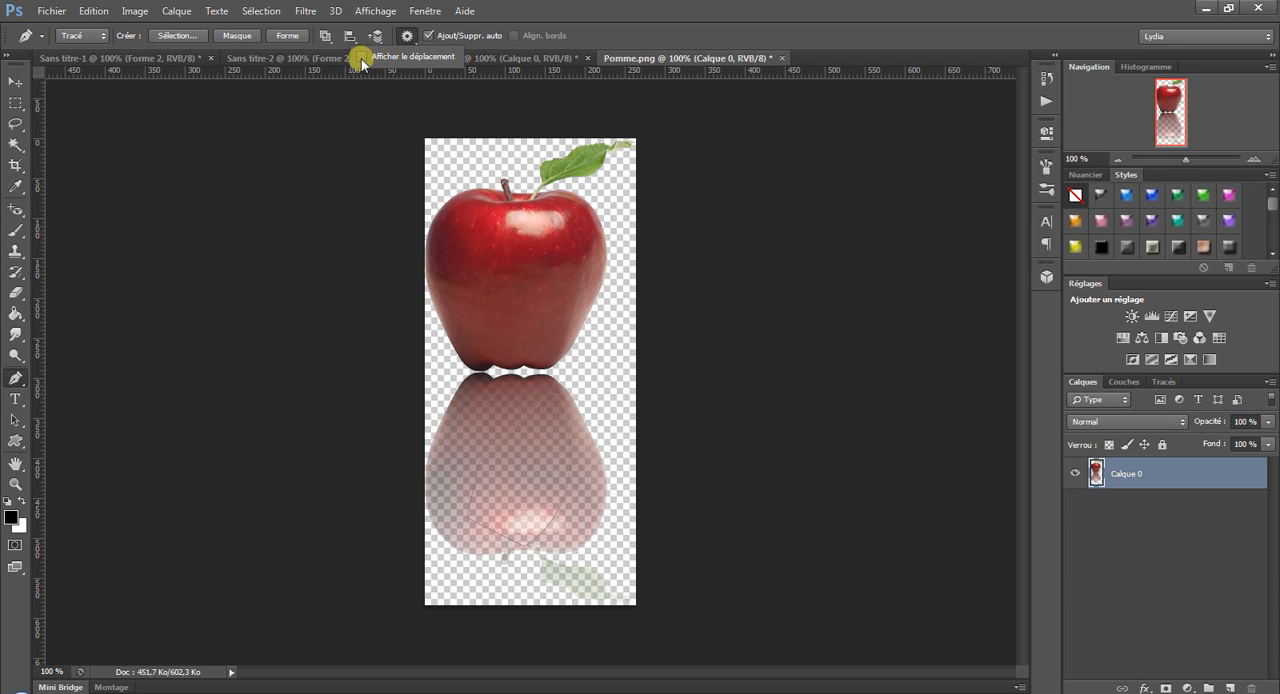
pyautogui.click(361, 58)
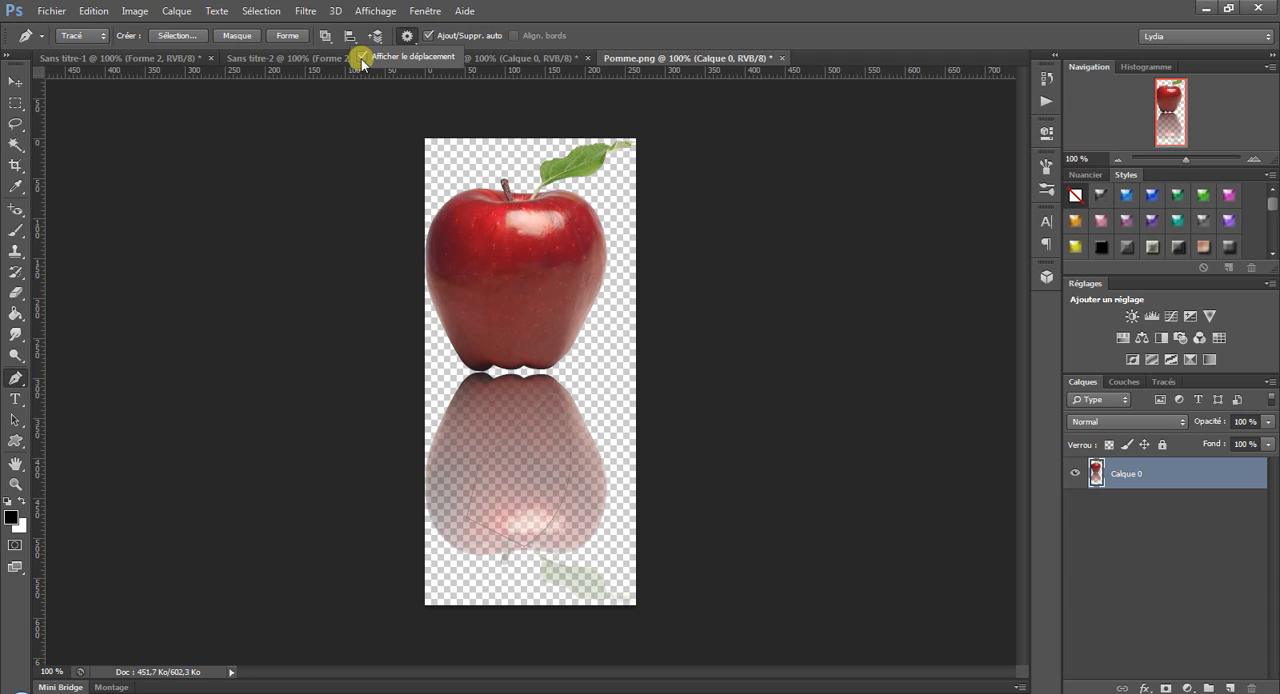
pyautogui.click(484, 292)
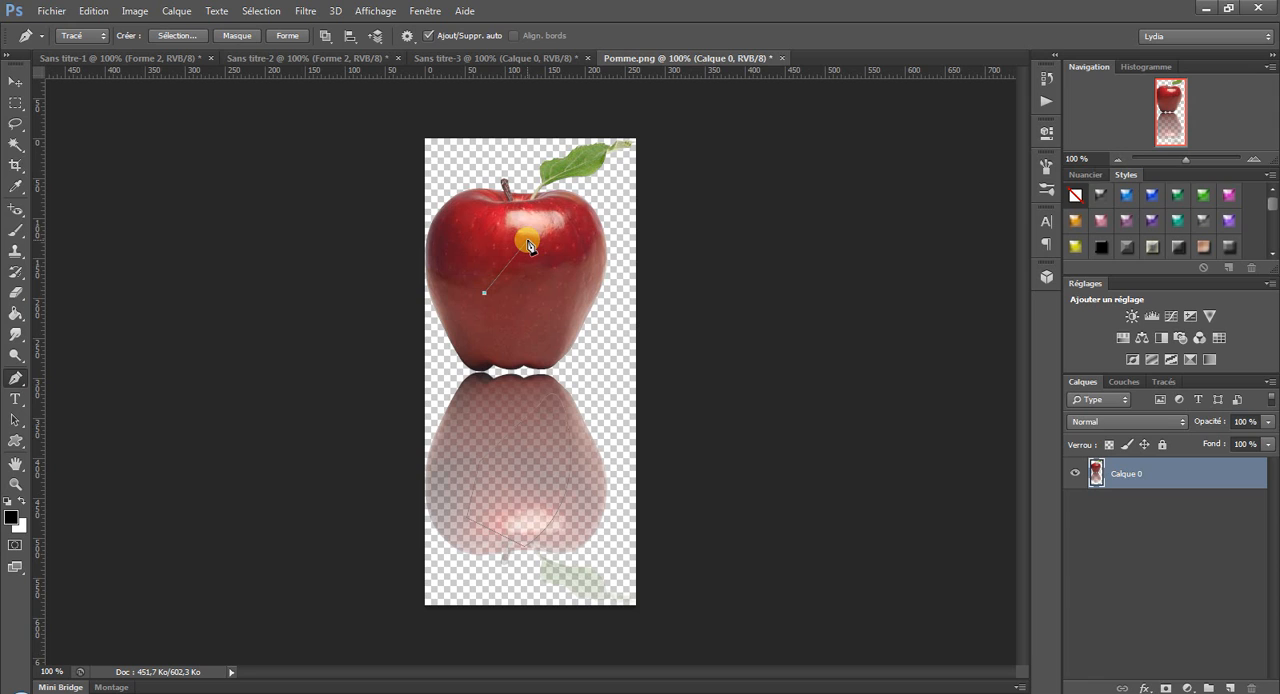
pyautogui.moveTo(527, 241); pyautogui.dragTo(551, 306)
pyautogui.click(528, 265)
pyautogui.moveTo(620, 297); pyautogui.dragTo(604, 367)
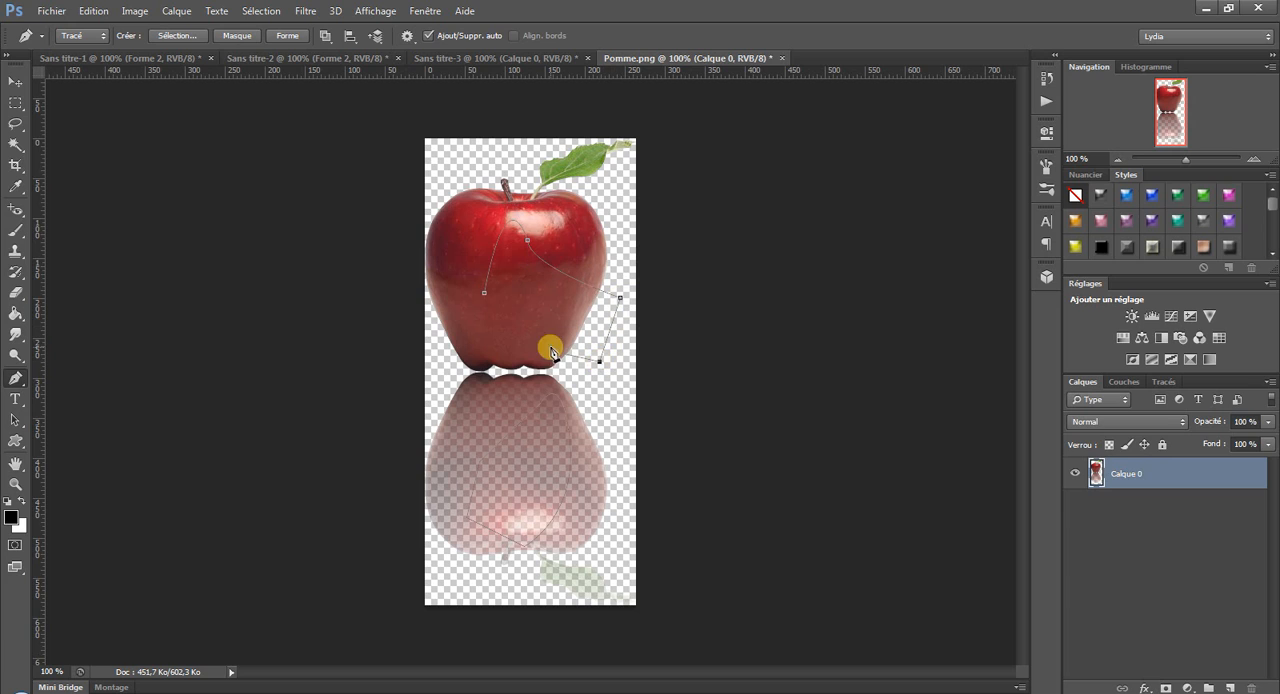
pyautogui.click(485, 292)
# With the Freeform Pen (Plume libre) selected, create a white 800 x 600 pixel web document and convert its background into a normal layer.
pyautogui.click(12, 379)
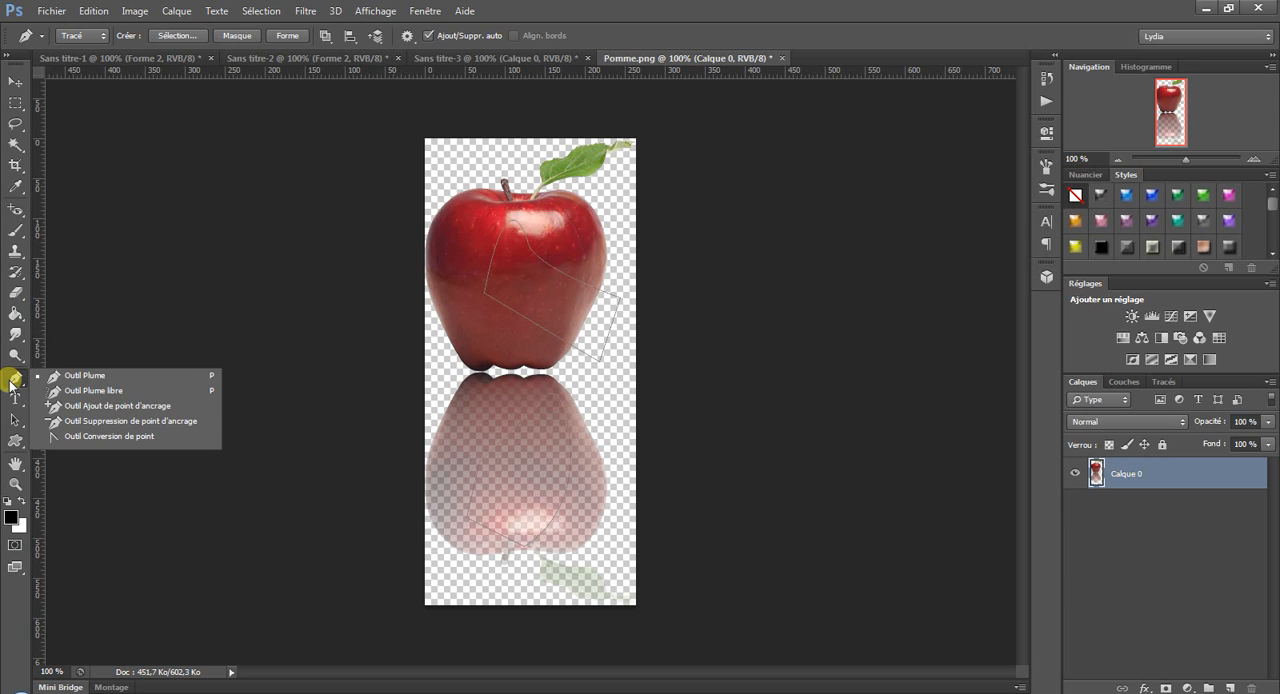
pyautogui.click(94, 391)
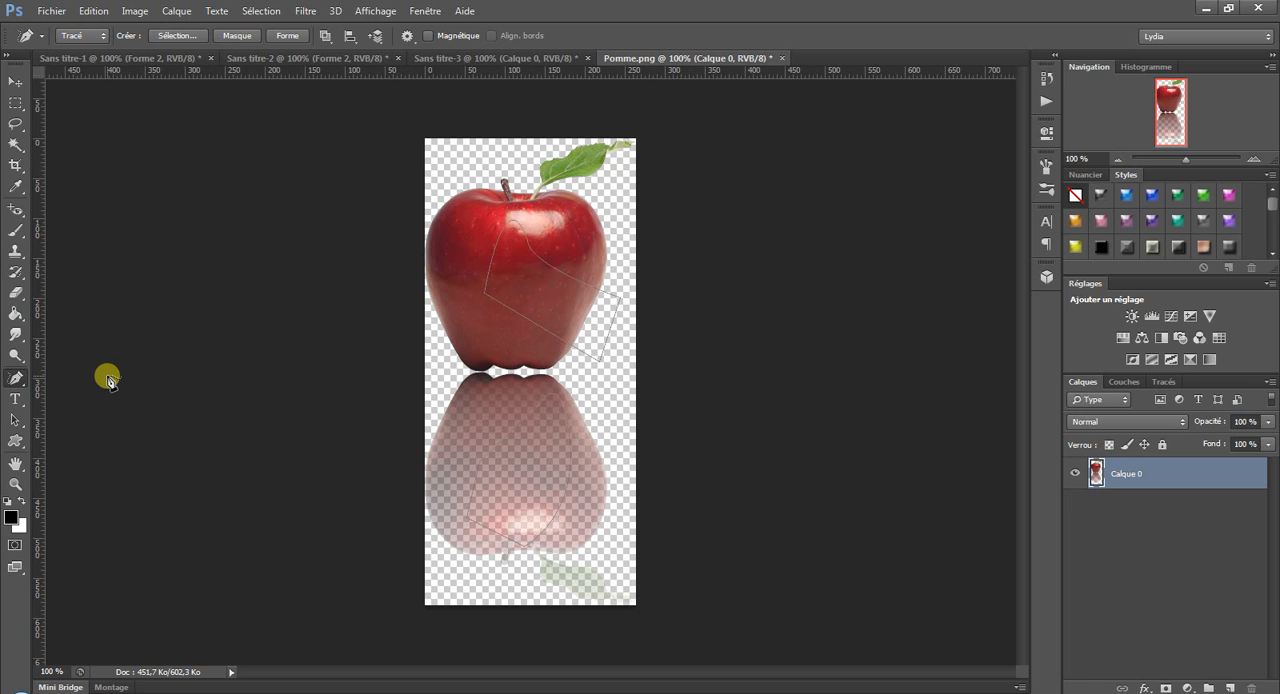
pyautogui.click(50, 10)
pyautogui.click(60, 31)
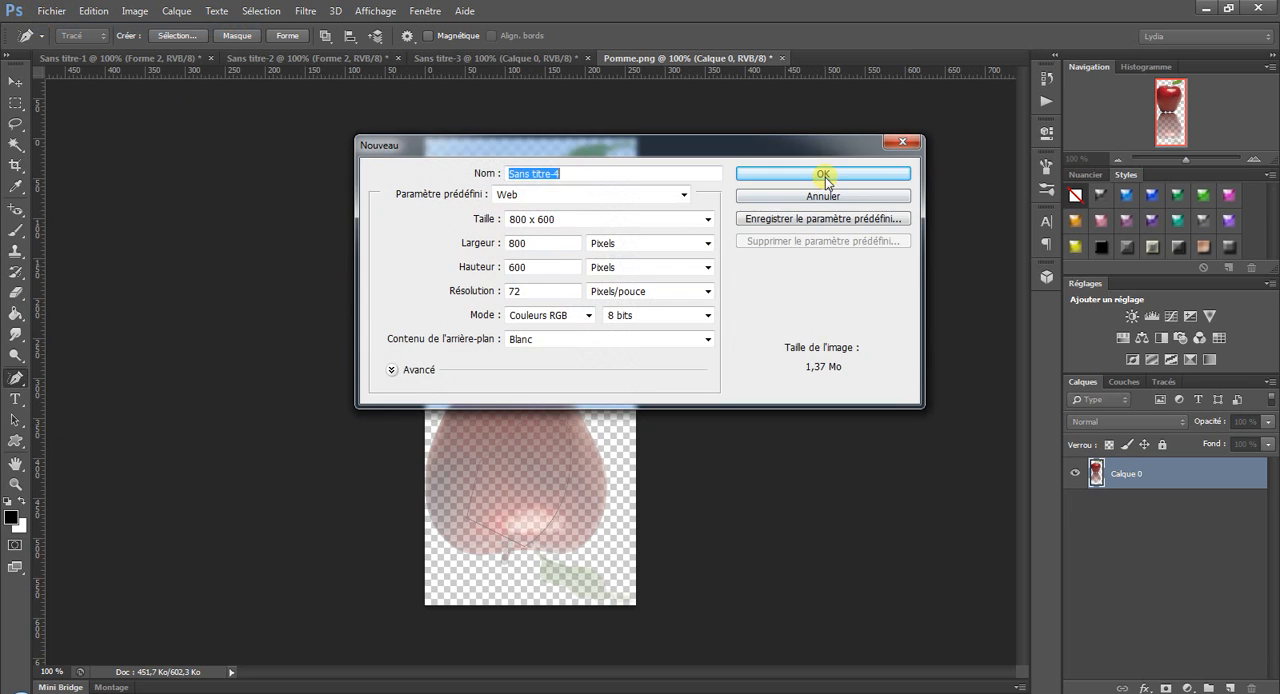
pyautogui.click(823, 174)
pyautogui.doubleClick(1205, 469)
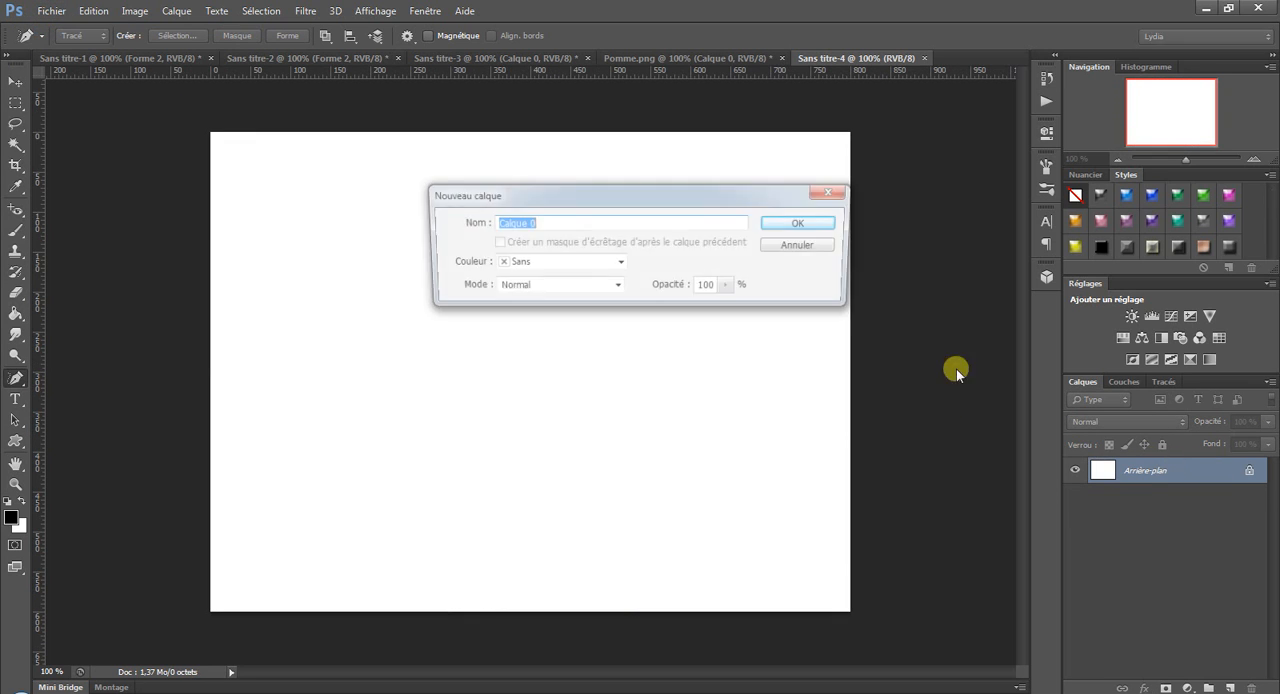
pyautogui.click(800, 222)
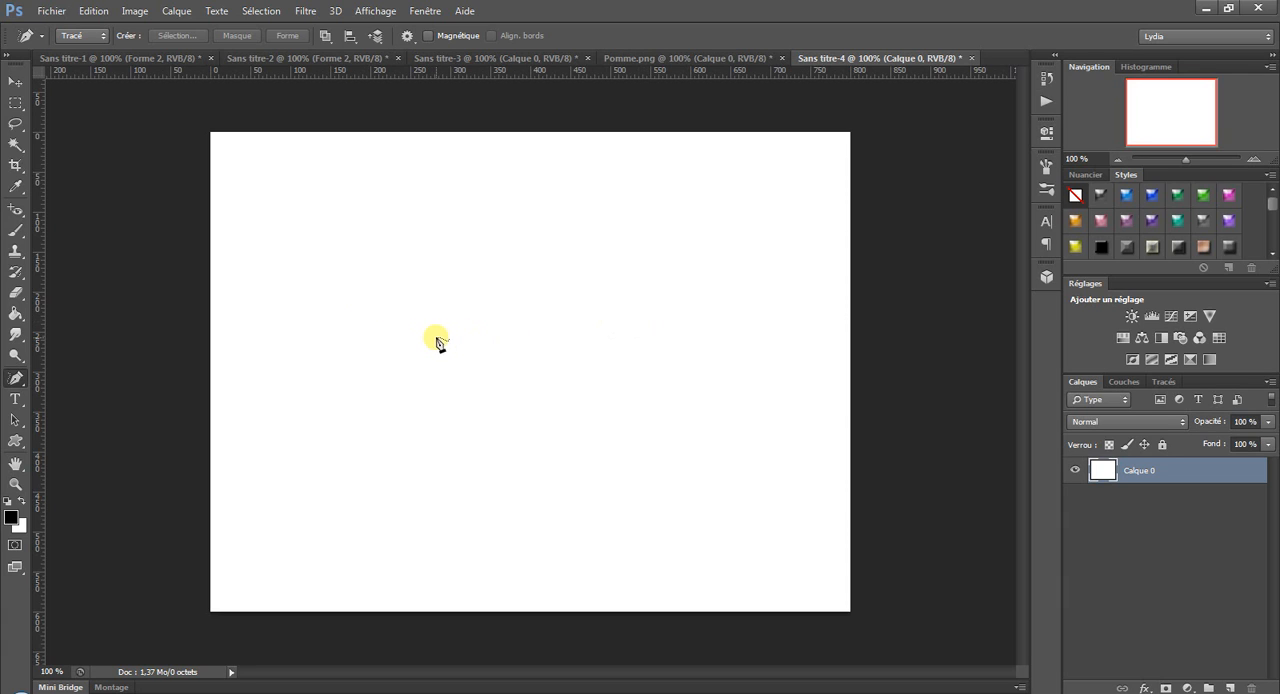
# Draw a closed wavy freehand path across the canvas, extending it from its open ends until it closes at the upper-right peak.
pyautogui.moveTo(352, 340)
pyautogui.mouseDown()
pyautogui.moveTo(370, 299)
pyautogui.moveTo(434, 299)
pyautogui.moveTo(524, 337)
pyautogui.moveTo(602, 298)
pyautogui.moveTo(667, 364)
pyautogui.moveTo(795, 310)
pyautogui.mouseUp()
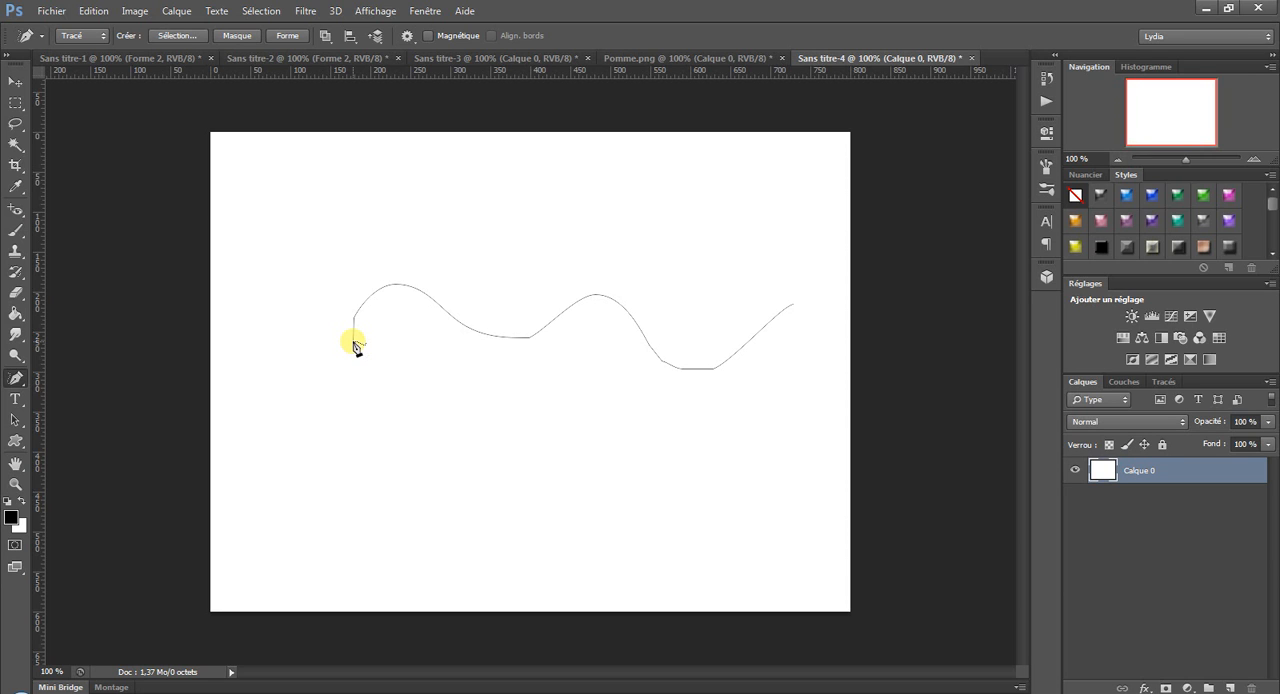
pyautogui.click(93, 11)
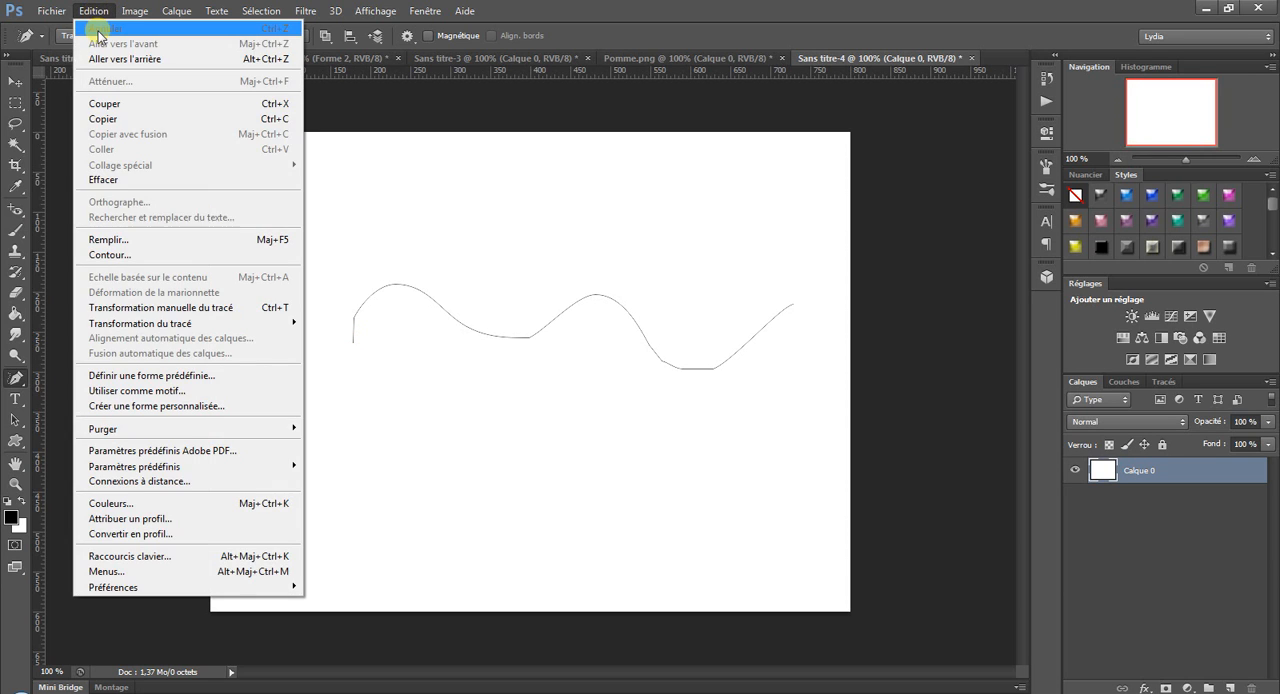
pyautogui.click(93, 11)
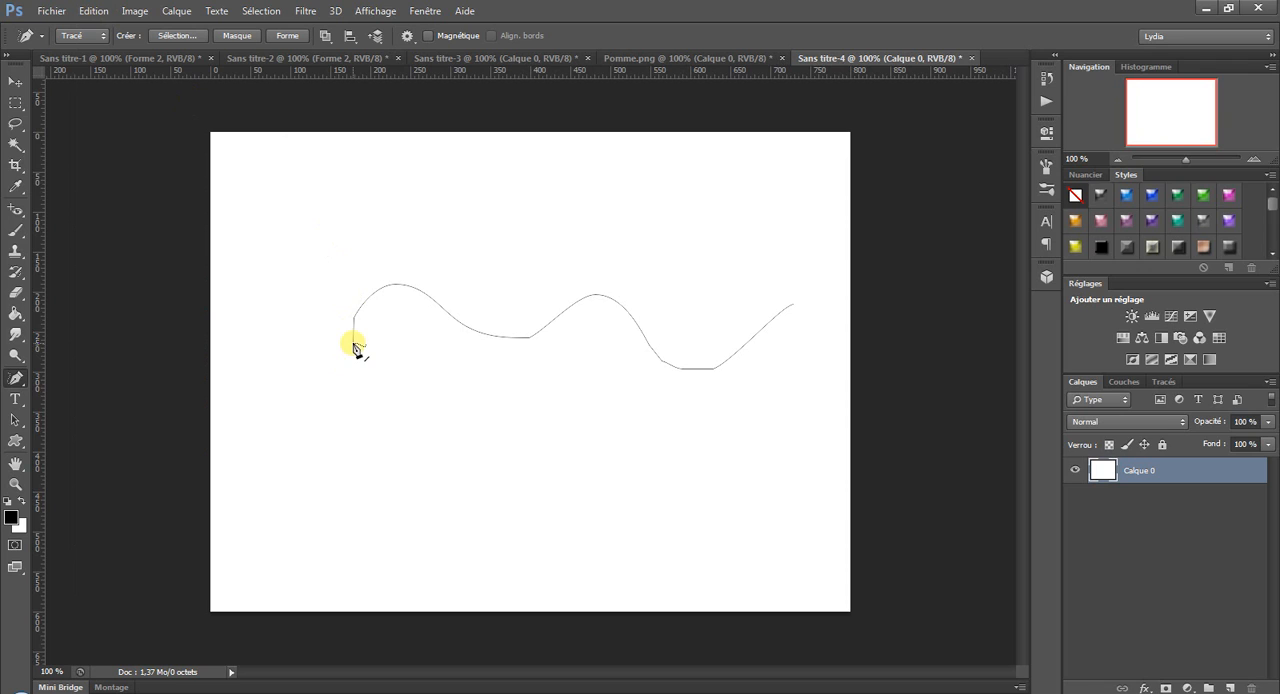
pyautogui.moveTo(355, 345)
pyautogui.mouseDown()
pyautogui.moveTo(364, 397)
pyautogui.moveTo(447, 440)
pyautogui.moveTo(581, 452)
pyautogui.moveTo(666, 484)
pyautogui.moveTo(763, 442)
pyautogui.moveTo(795, 387)
pyautogui.mouseUp()
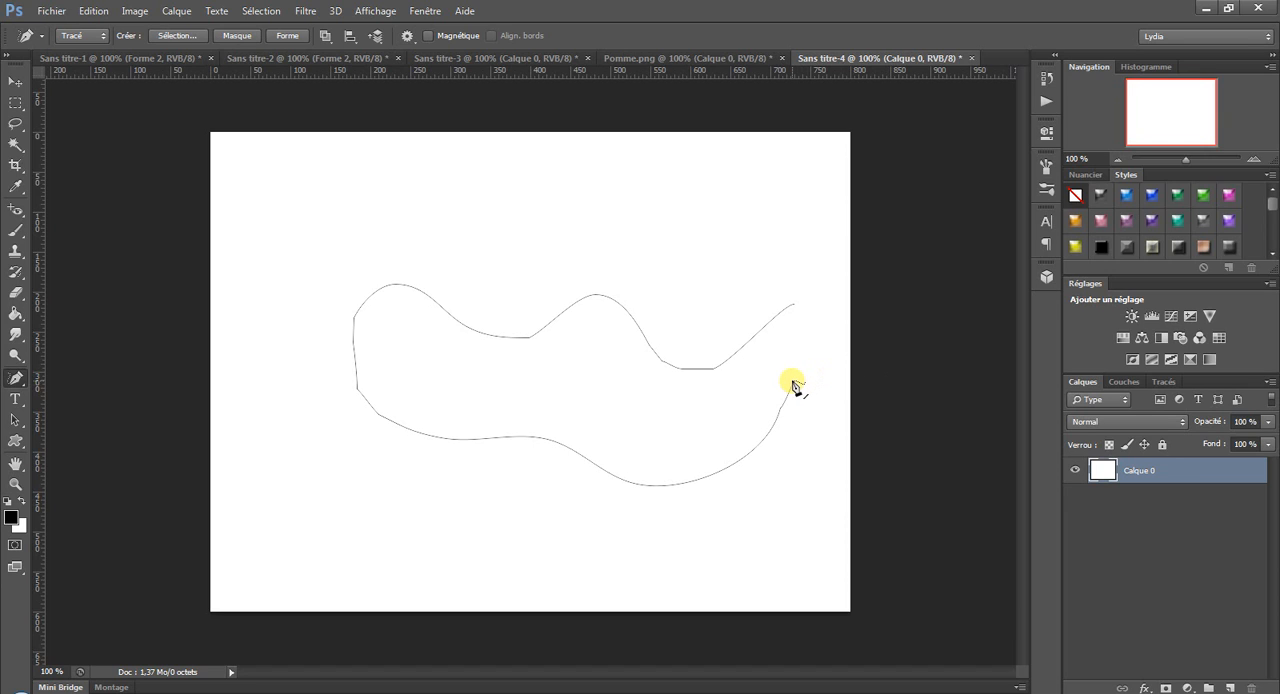
pyautogui.moveTo(793, 385)
pyautogui.mouseDown()
pyautogui.moveTo(808, 340)
pyautogui.moveTo(797, 307)
pyautogui.mouseUp()
pyautogui.moveTo(798, 310); pyautogui.dragTo(799, 312)
# Add an anchor point on the lower curve of the freehand path and undo the addition.
pyautogui.rightClick(15, 378)
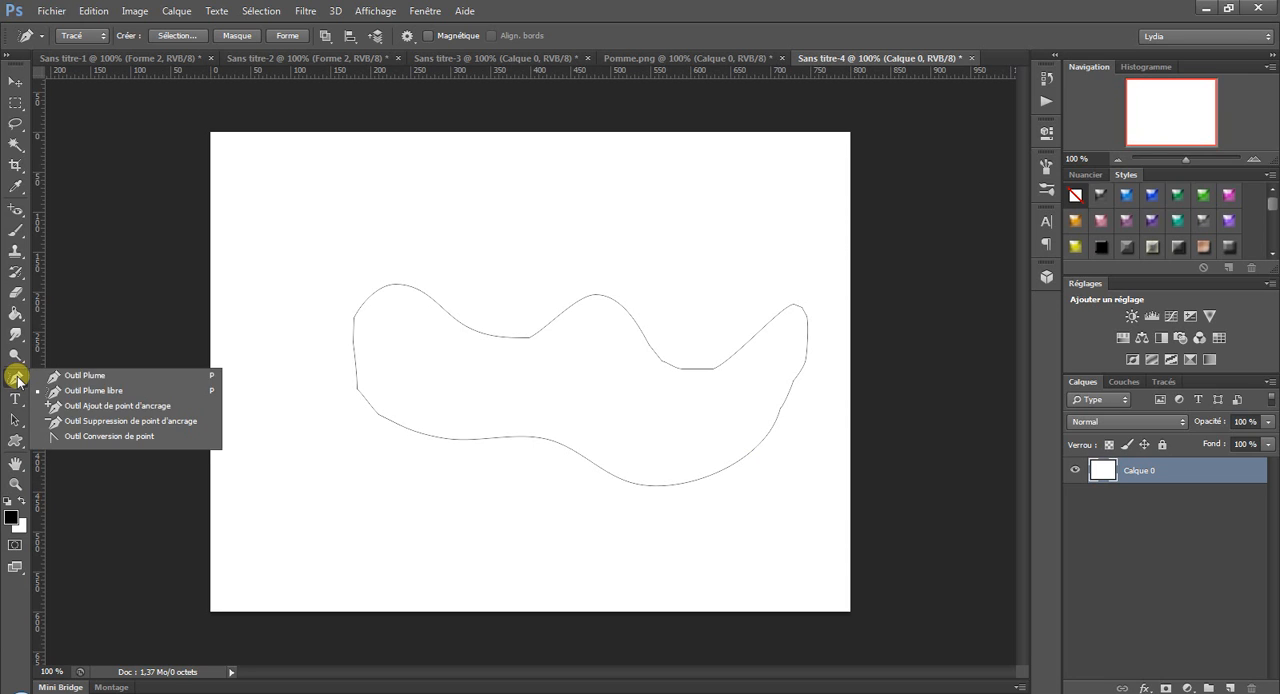
pyautogui.click(75, 405)
pyautogui.click(356, 358)
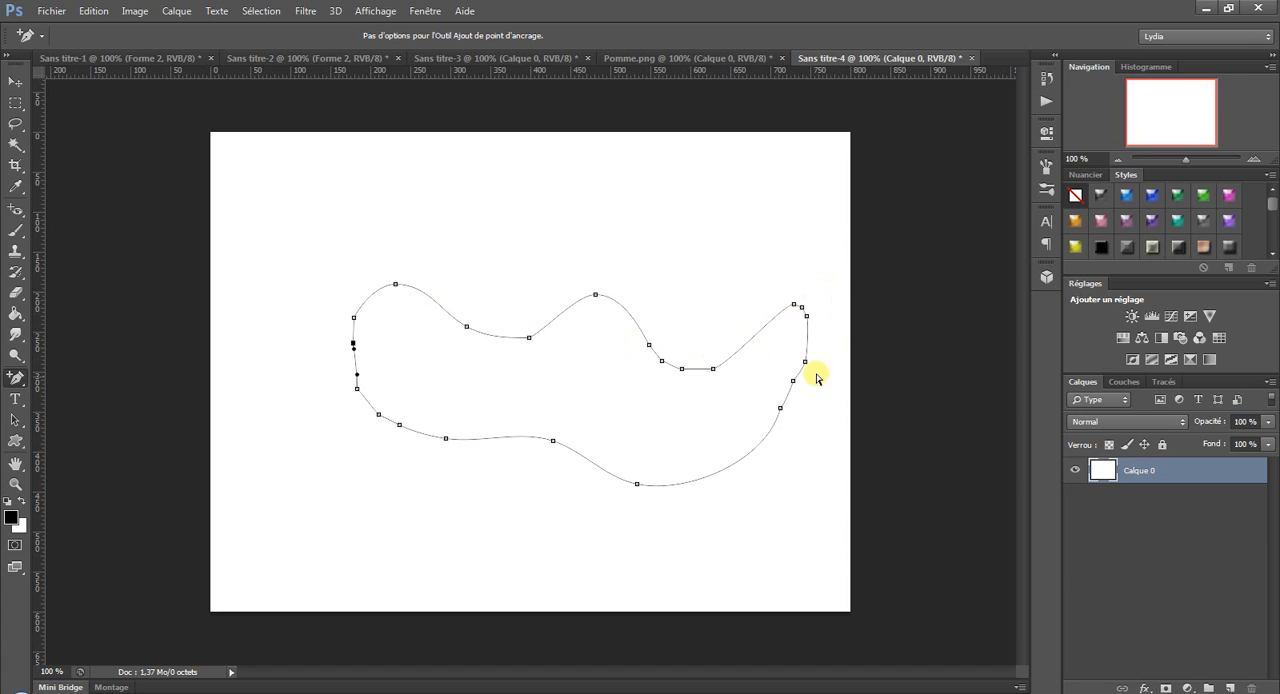
pyautogui.click(594, 464)
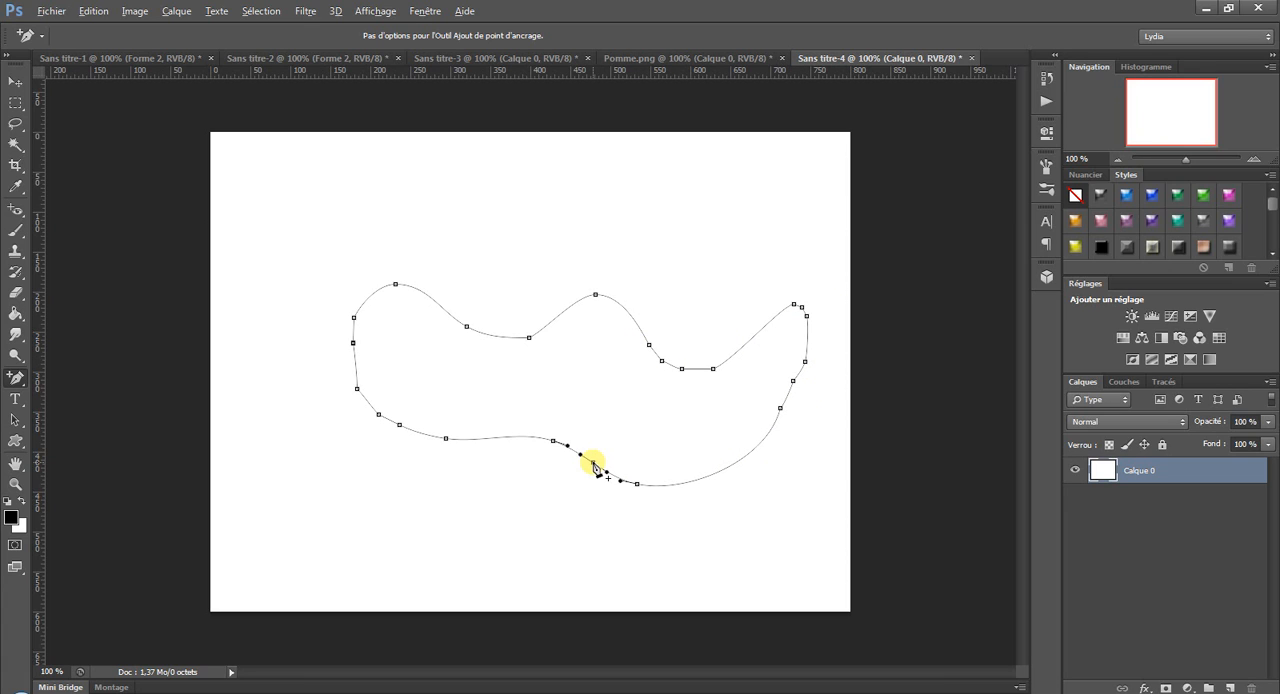
pyautogui.hotkey('ctrl', 'z')
# Reshape the anchor at the middle of the path's lower edge with the Convert Point tool, pulling out long vertical direction handles.
pyautogui.moveTo(13, 400); pyautogui.dragTo(62, 441)
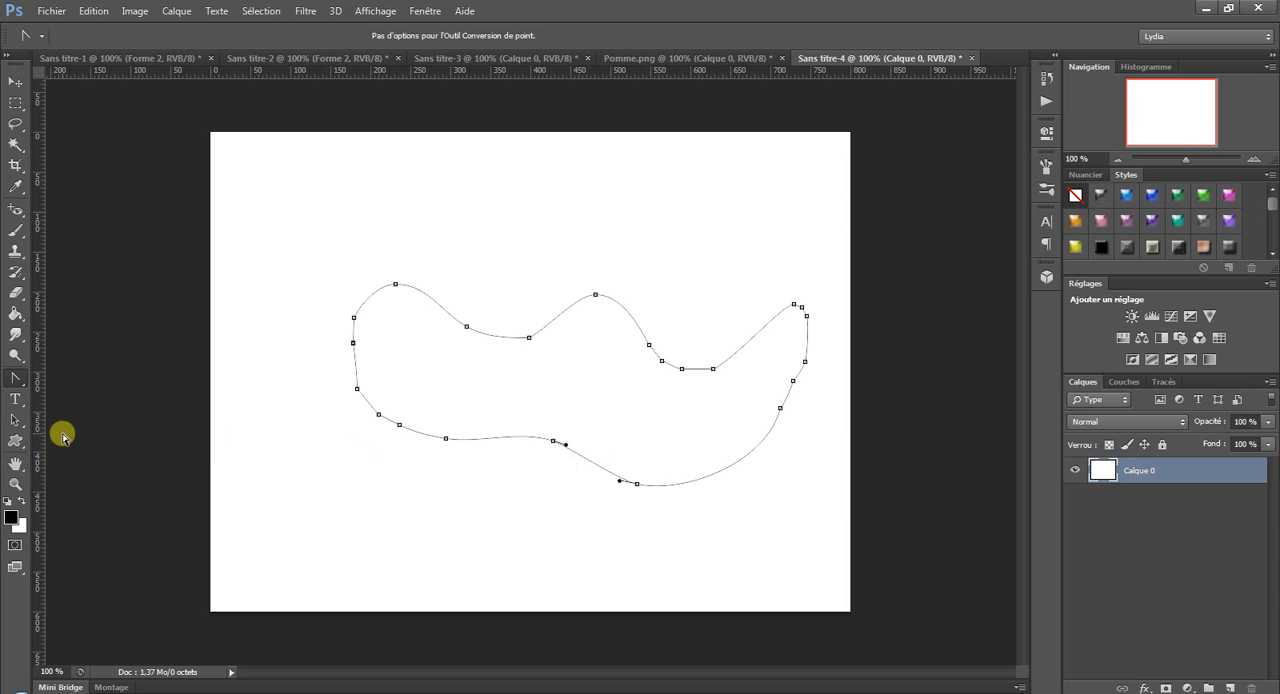
pyautogui.moveTo(551, 440); pyautogui.dragTo(549, 521)
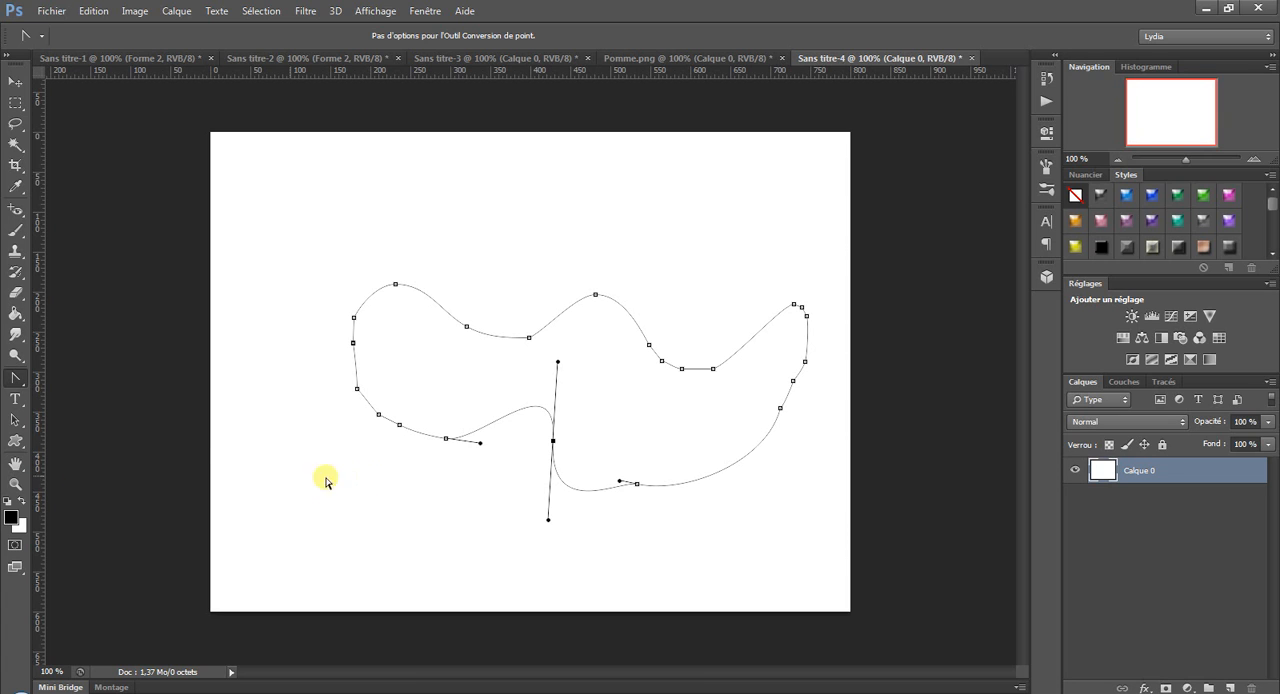
# Enable the Freeform Pen's Magnétique option, view the Magnetic Lasso for comparison, and return to the Freeform Pen.
pyautogui.moveTo(15, 382); pyautogui.dragTo(79, 388)
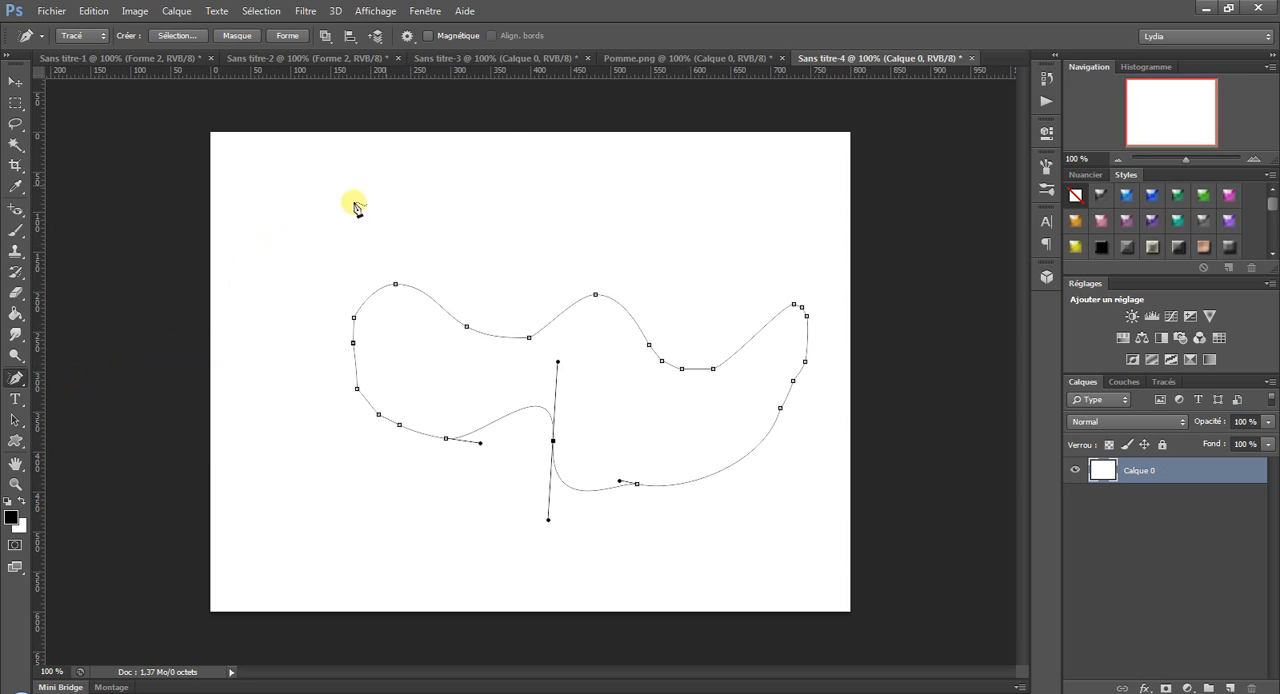
pyautogui.click(429, 35)
pyautogui.click(14, 124)
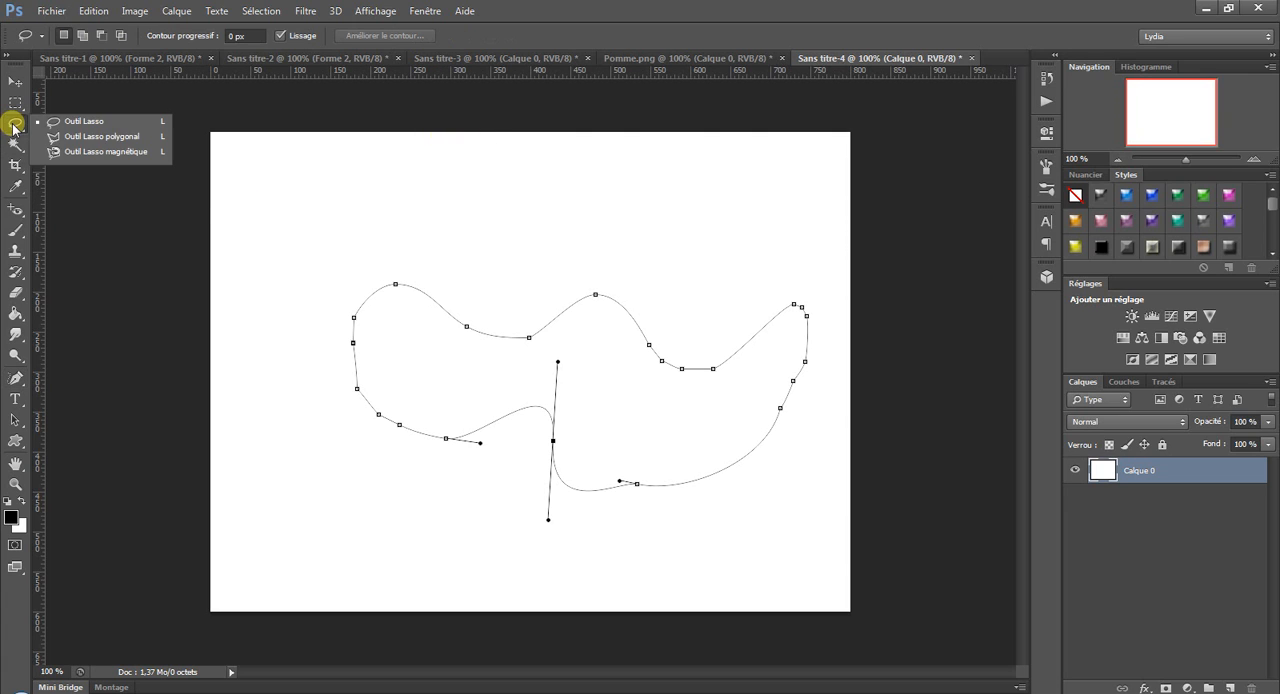
pyautogui.click(104, 153)
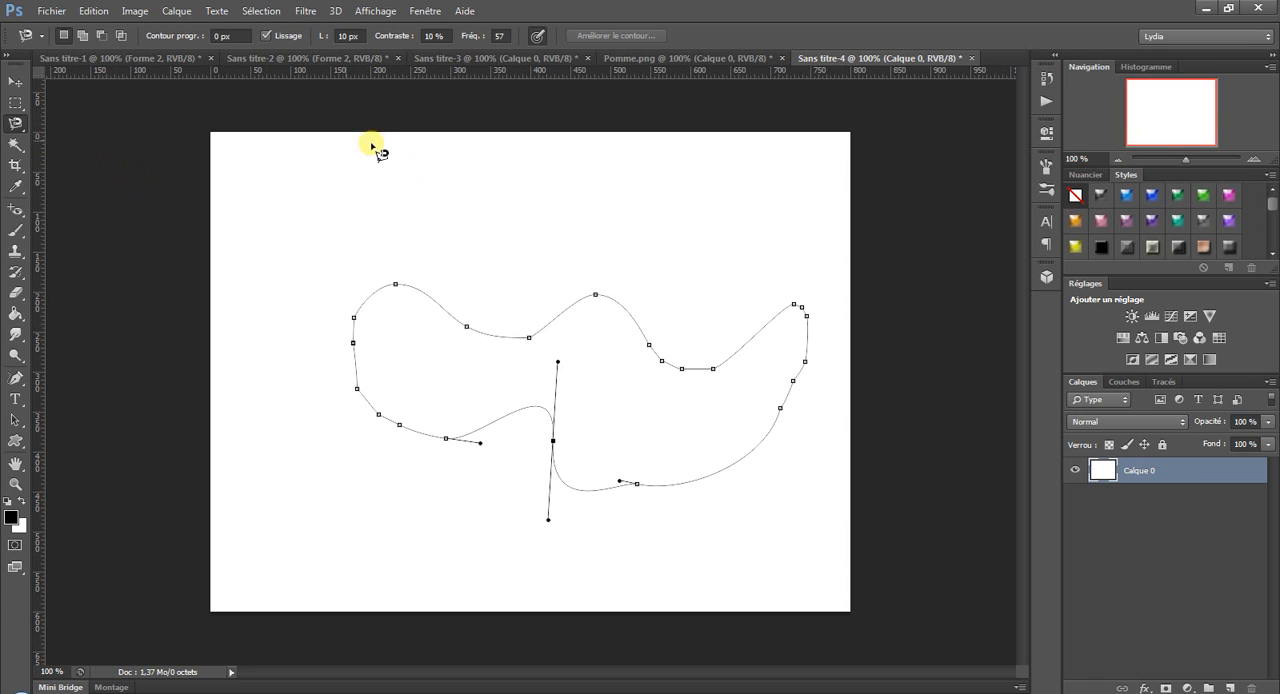
pyautogui.click(14, 378)
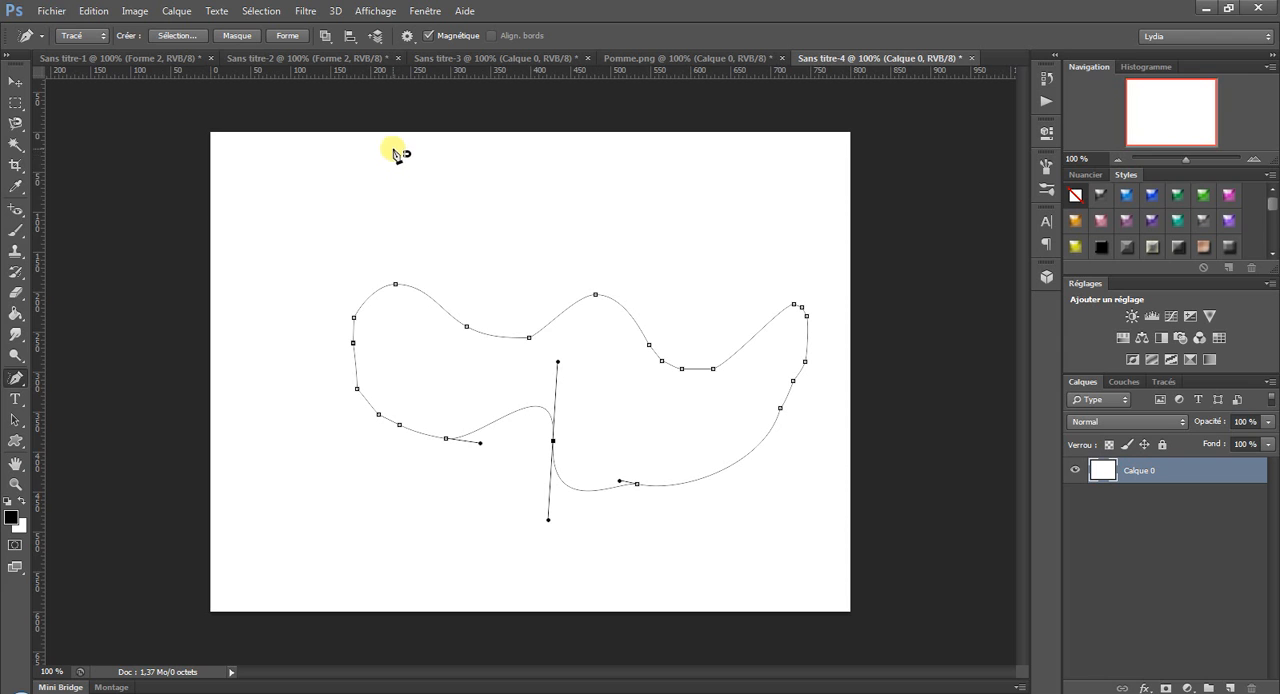
# Open the Pomme image from the desktop.
pyautogui.click(52, 11)
pyautogui.click(62, 44)
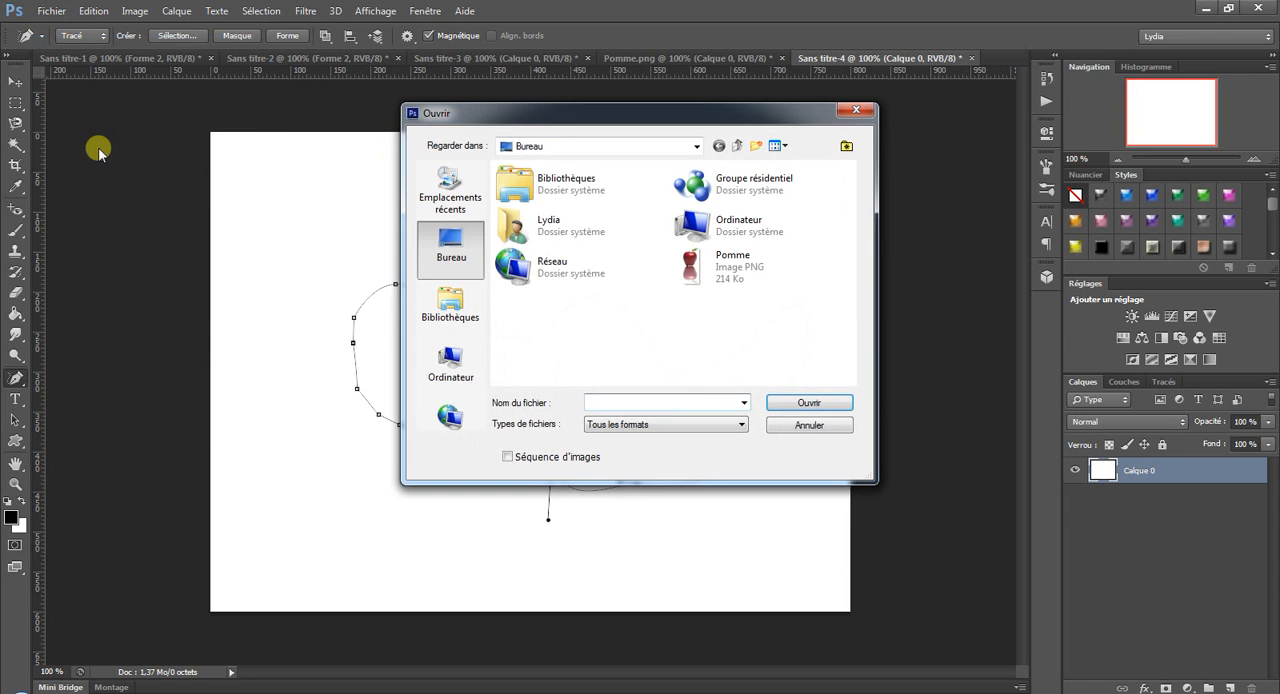
pyautogui.doubleClick(750, 276)
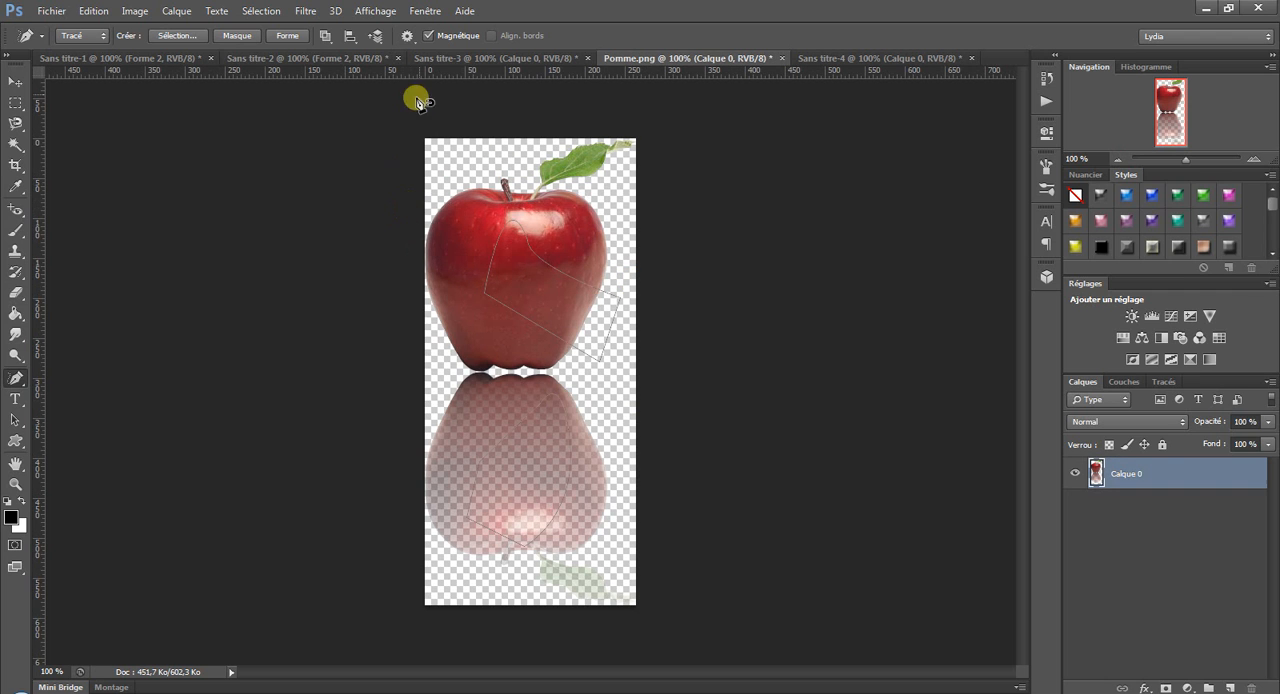
# Close all open documents without saving their changes.
pyautogui.rightClick(506, 58)
pyautogui.click(568, 103)
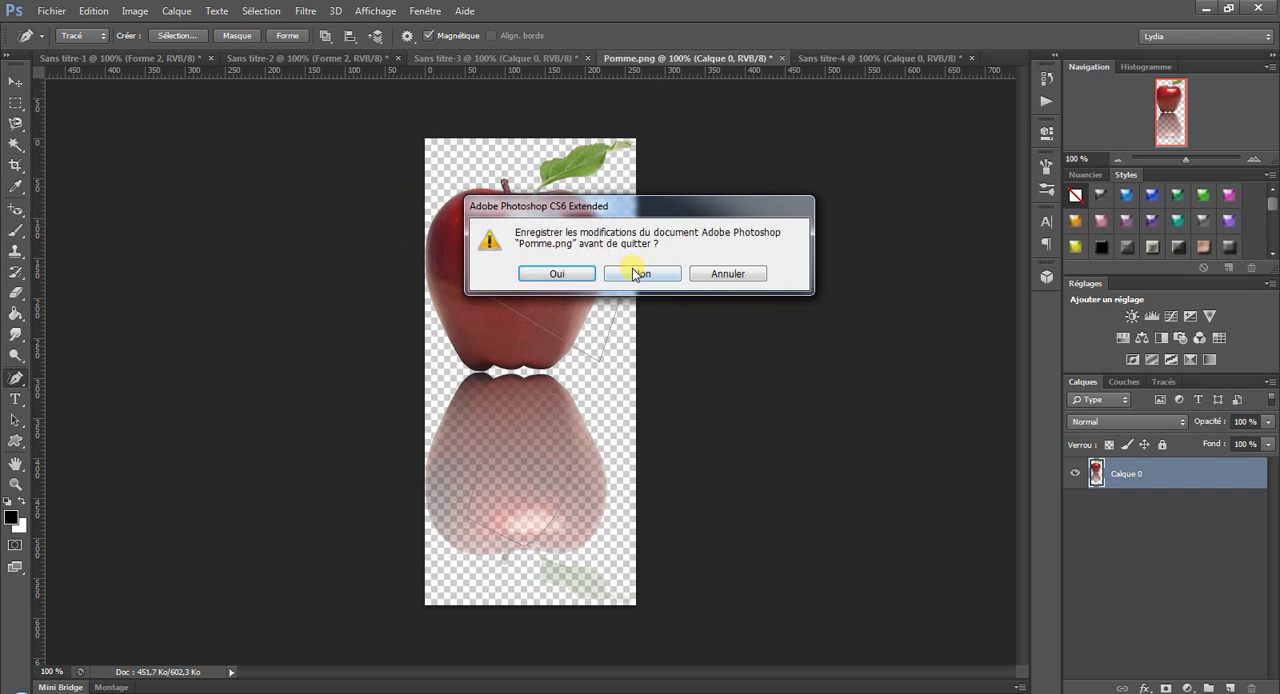
pyautogui.click(640, 272)
pyautogui.click(640, 272)
pyautogui.click(640, 272)
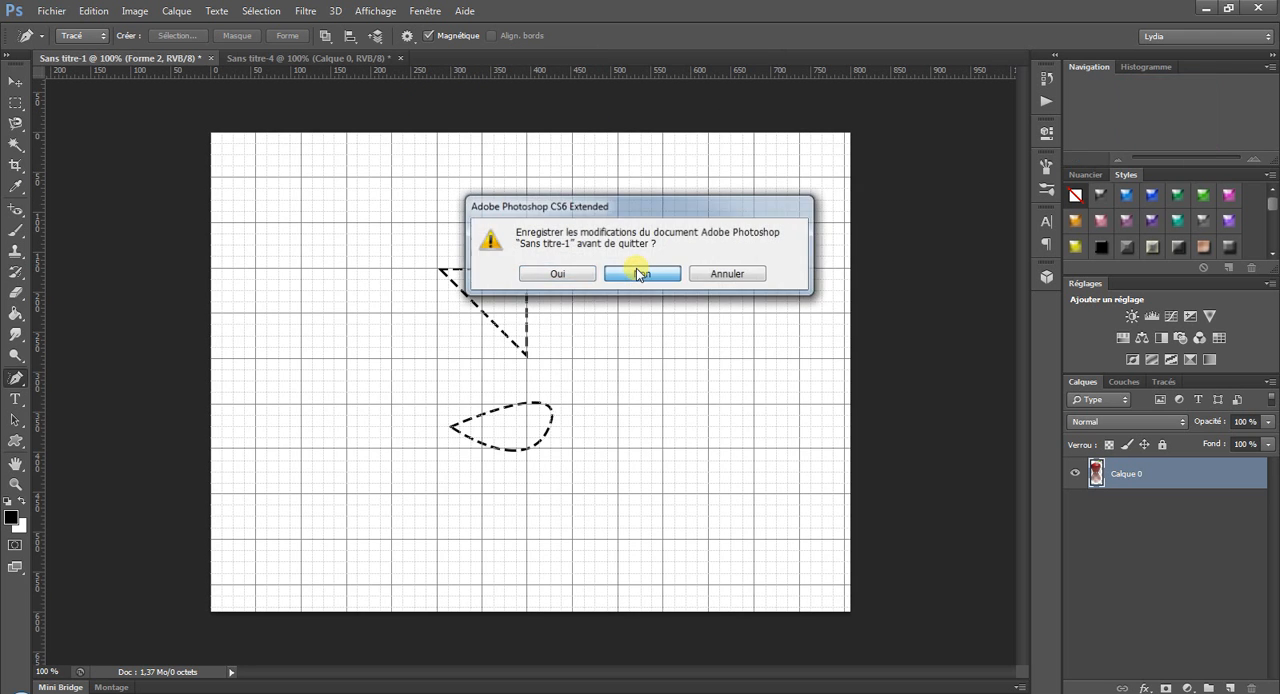
pyautogui.click(640, 272)
pyautogui.click(640, 272)
# Reopen the Pomme image and trace a path around the apple's outline with the magnetic Freeform Pen.
pyautogui.click(40, 10)
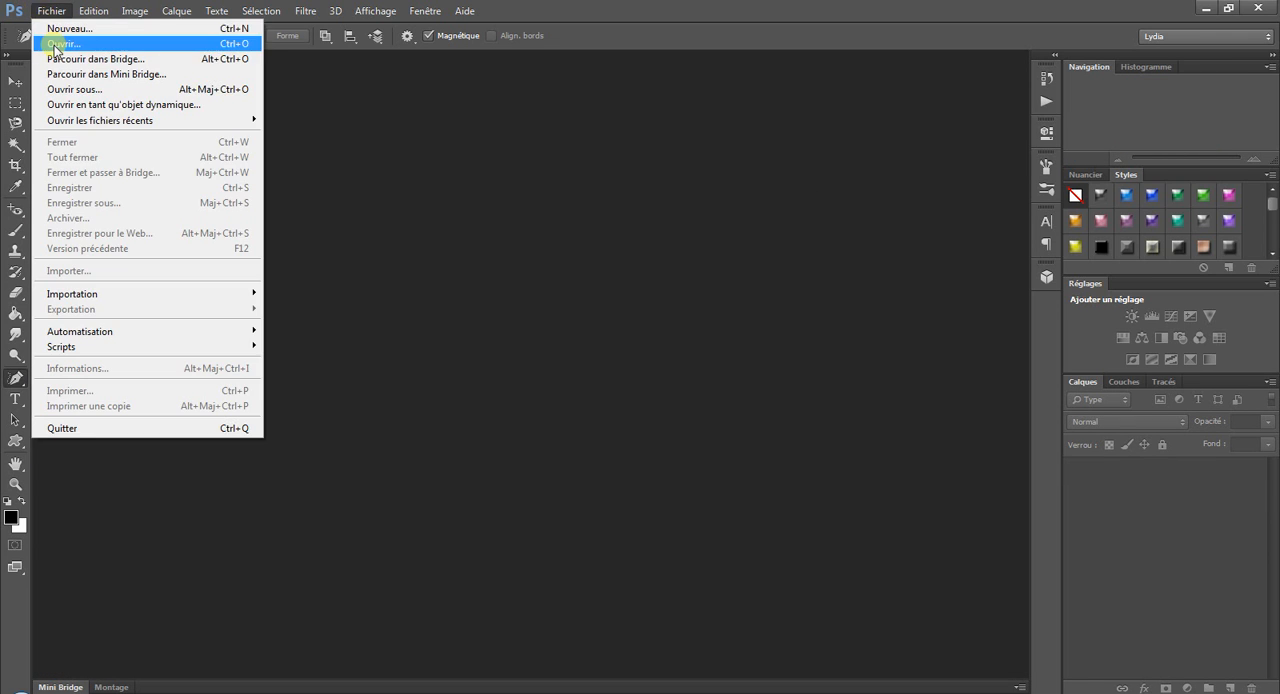
pyautogui.click(63, 43)
pyautogui.doubleClick(694, 340)
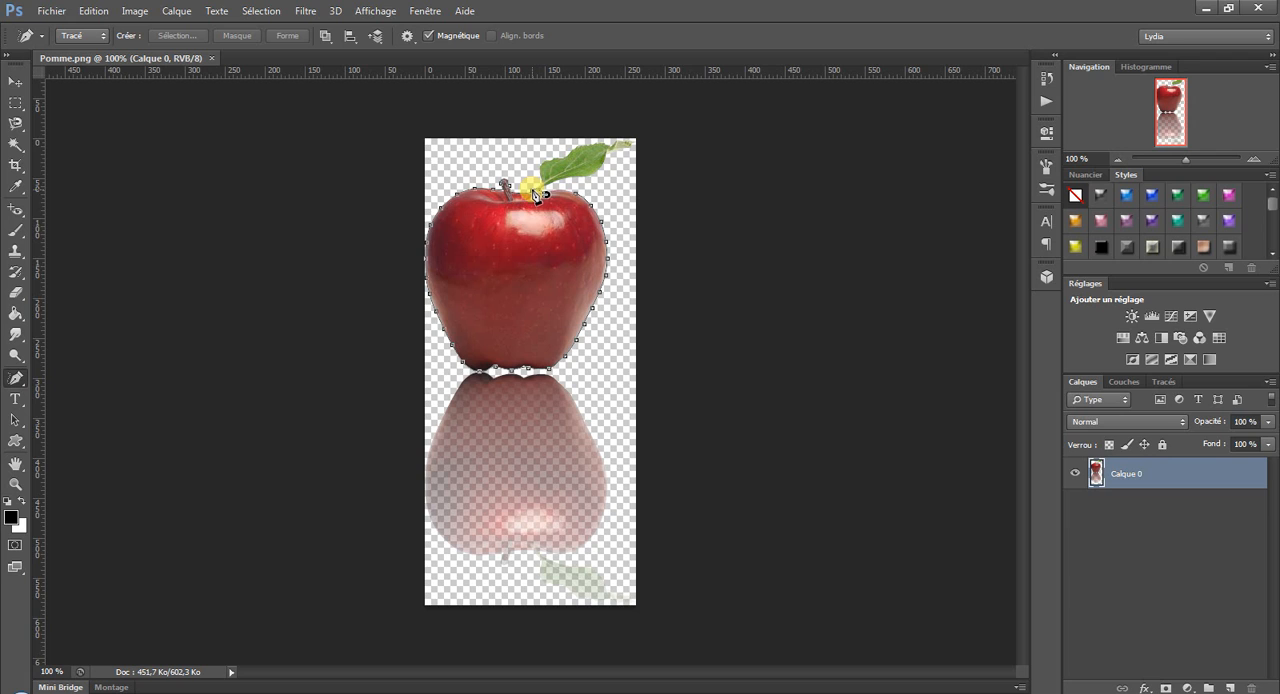
pyautogui.click(536, 195)
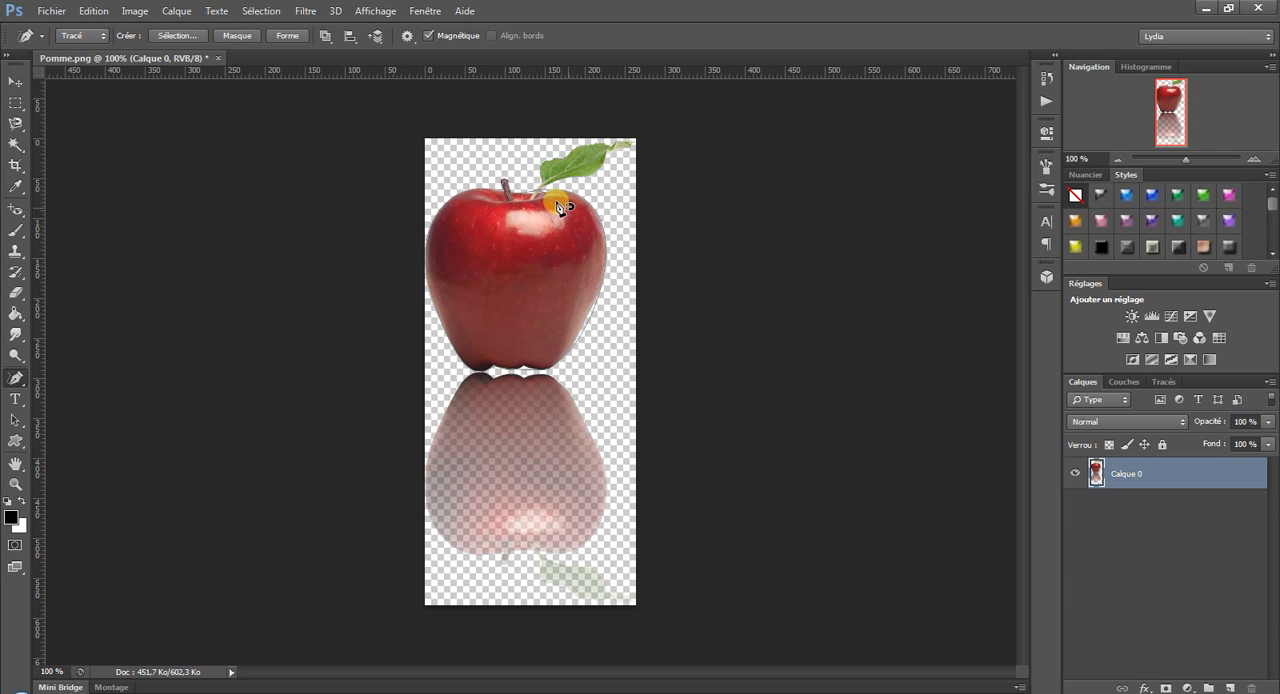
# Undo the magnetic path and, with Magnétique off, trace the apple's right side and base freehand.
pyautogui.rightClick(19, 375)
pyautogui.click(10, 375)
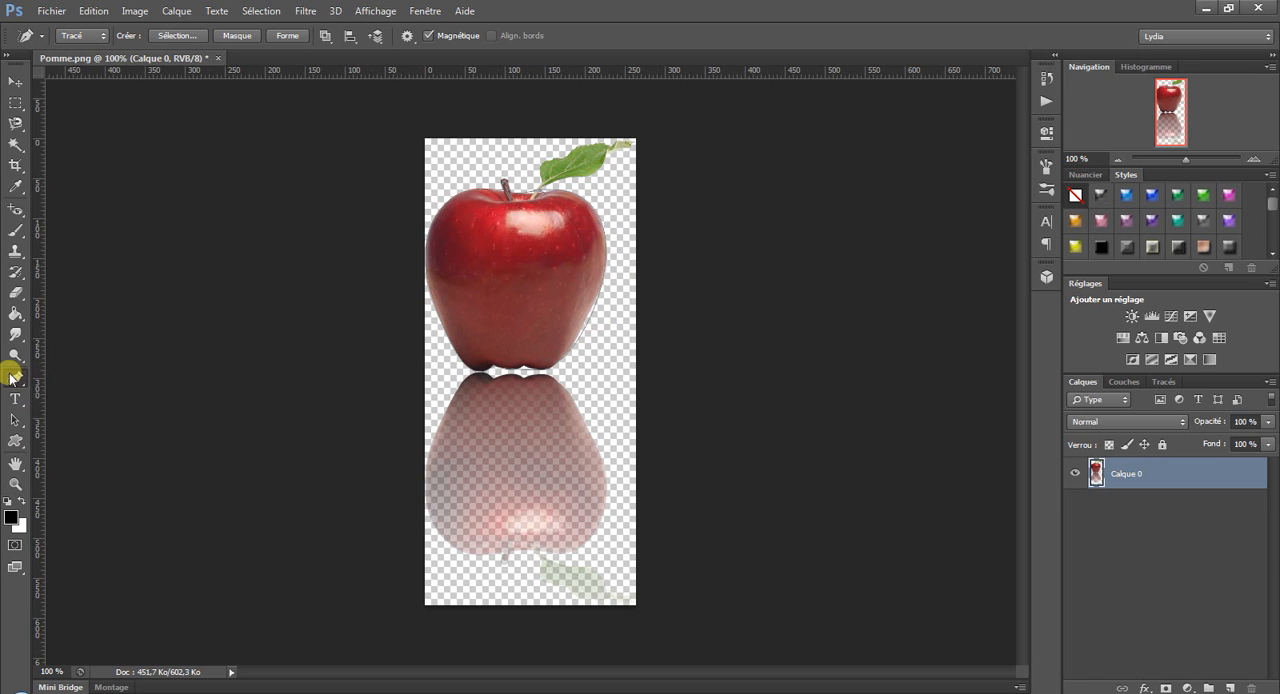
pyautogui.click(429, 36)
pyautogui.click(51, 11)
pyautogui.click(93, 60)
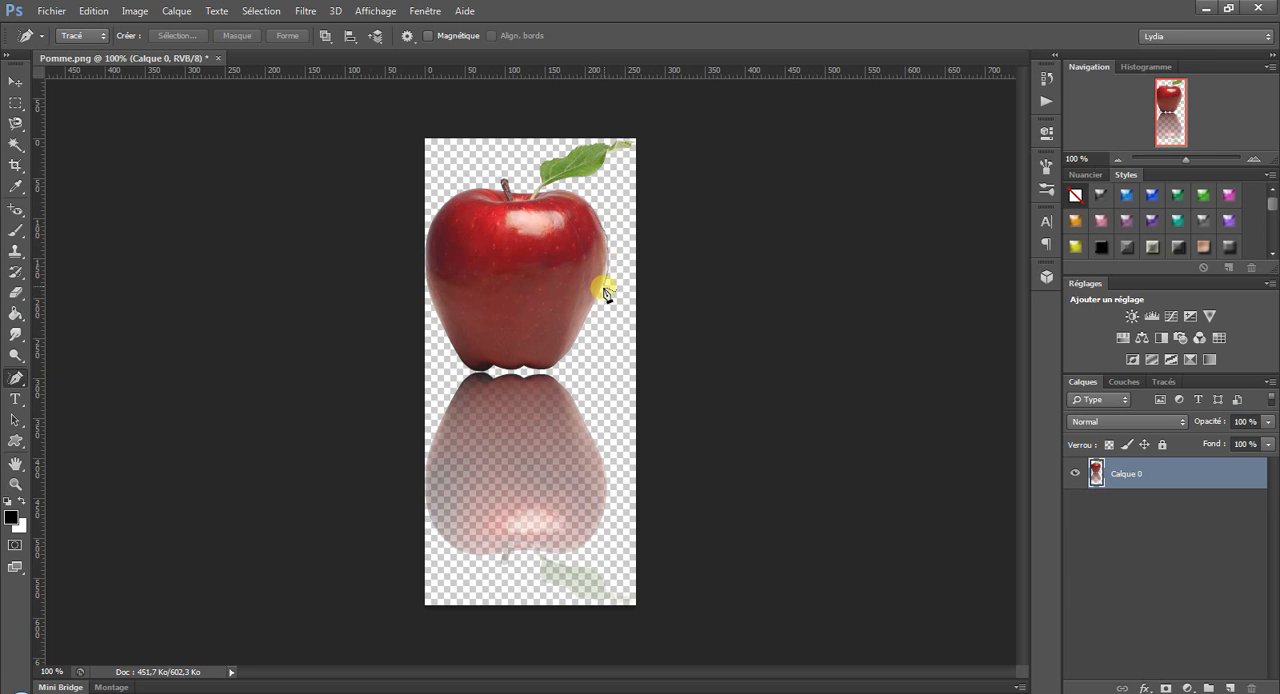
pyautogui.moveTo(607, 292)
pyautogui.mouseDown()
pyautogui.moveTo(558, 369)
pyautogui.moveTo(521, 369)
pyautogui.moveTo(517, 386)
pyautogui.moveTo(470, 374)
pyautogui.mouseUp()
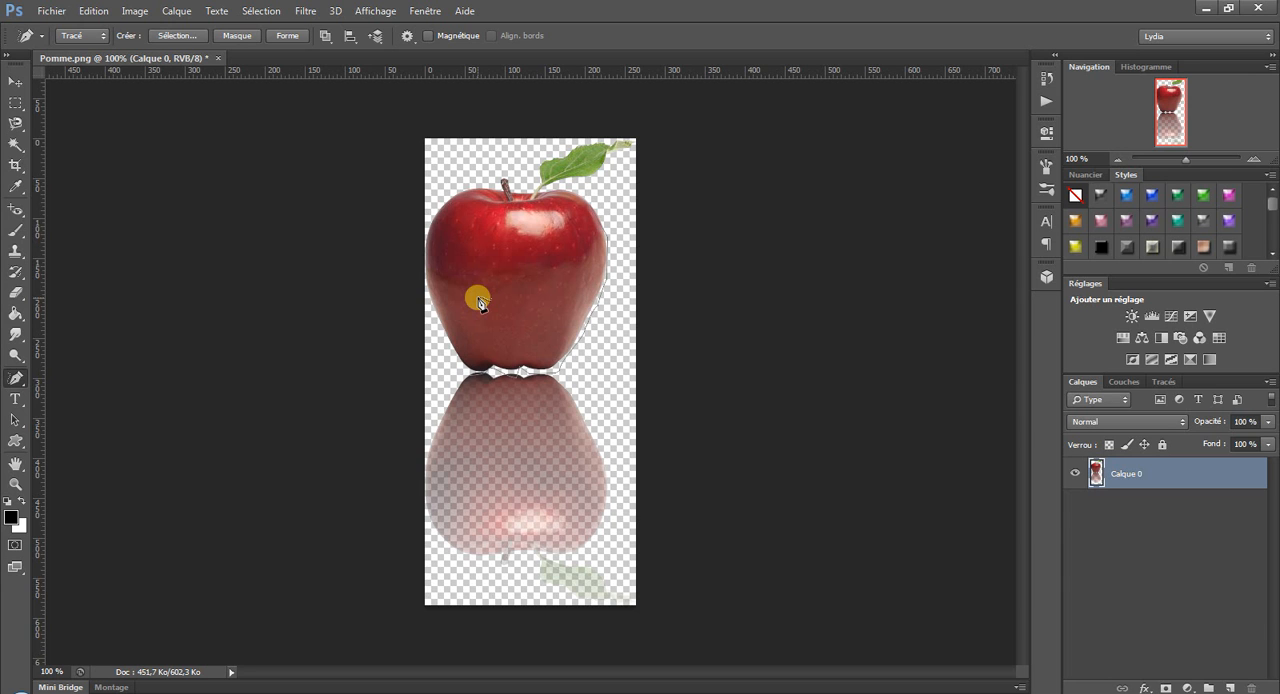
# Create another blank 800 x 600 pixel document and turn its locked background into a normal layer.
pyautogui.click(45, 11)
pyautogui.click(46, 24)
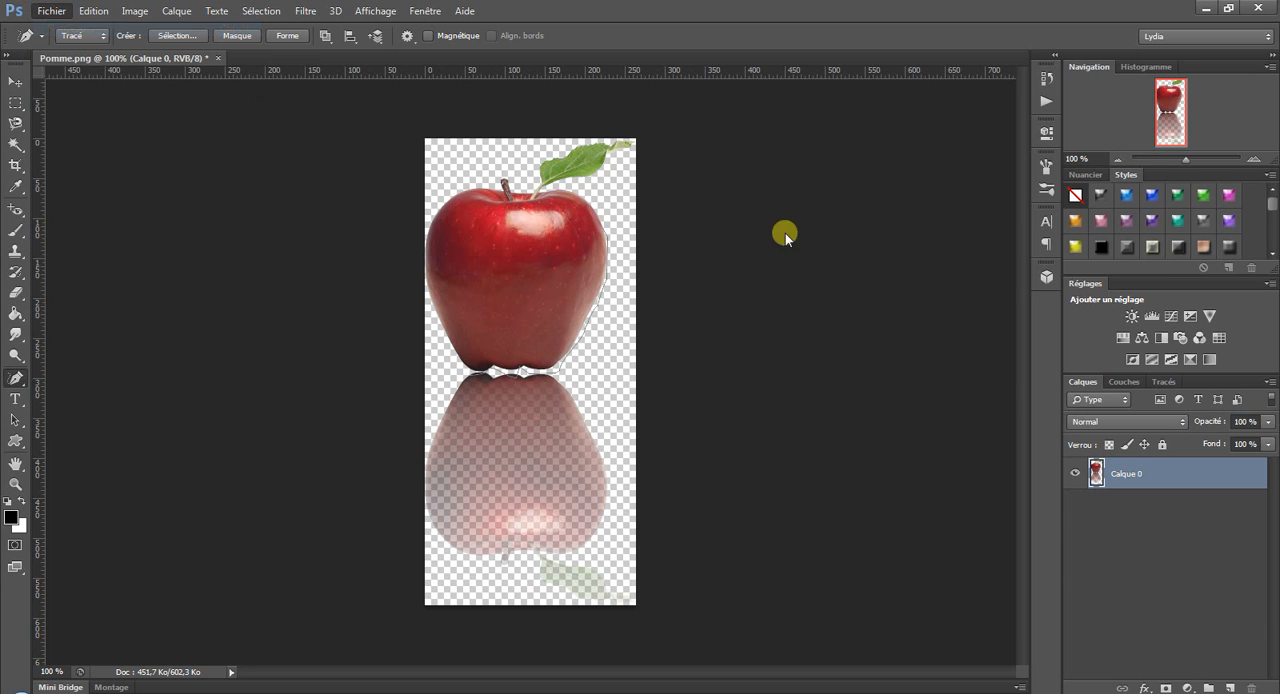
pyautogui.click(778, 180)
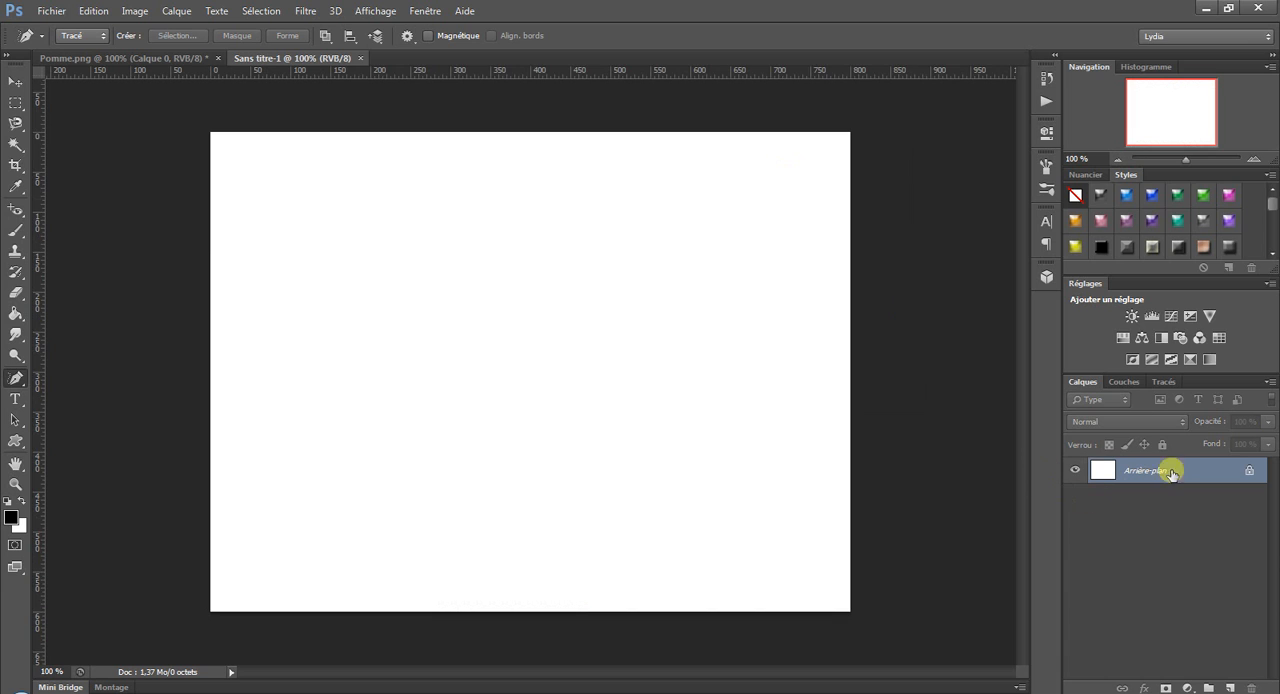
pyautogui.doubleClick(1182, 468)
pyautogui.click(815, 225)
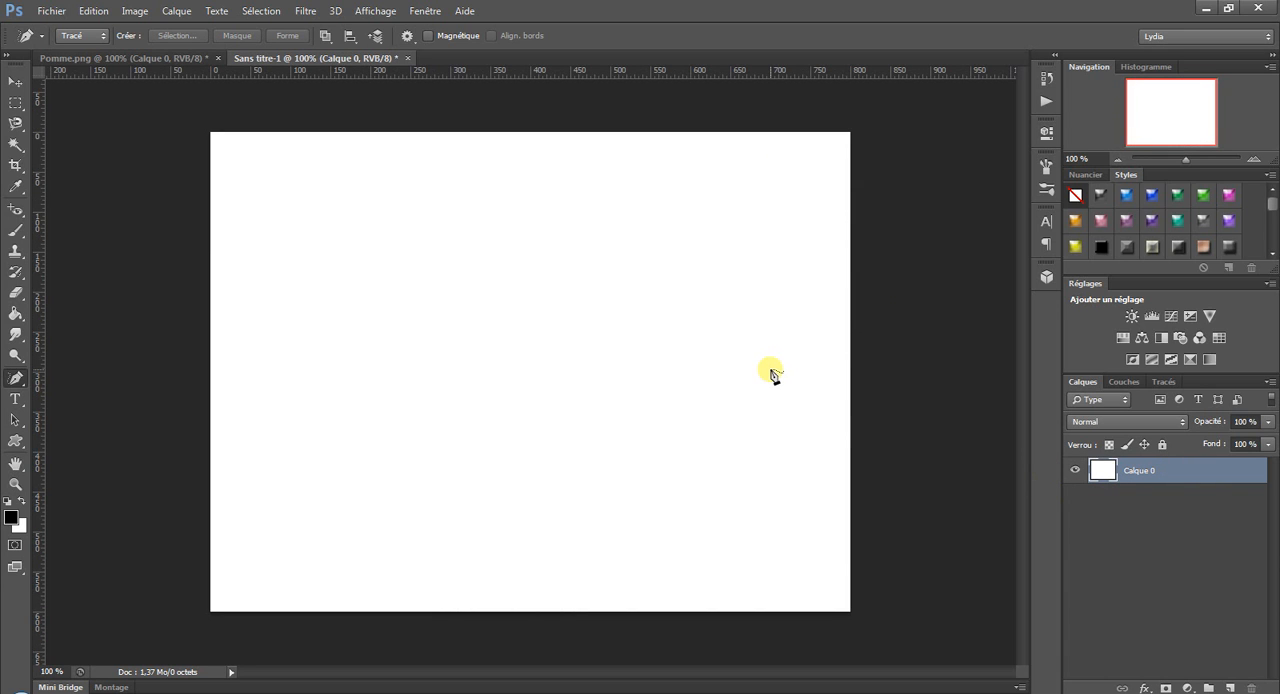
# Display the grid (Grille) over the blank canvas.
pyautogui.click(375, 11)
pyautogui.moveTo(409, 252)
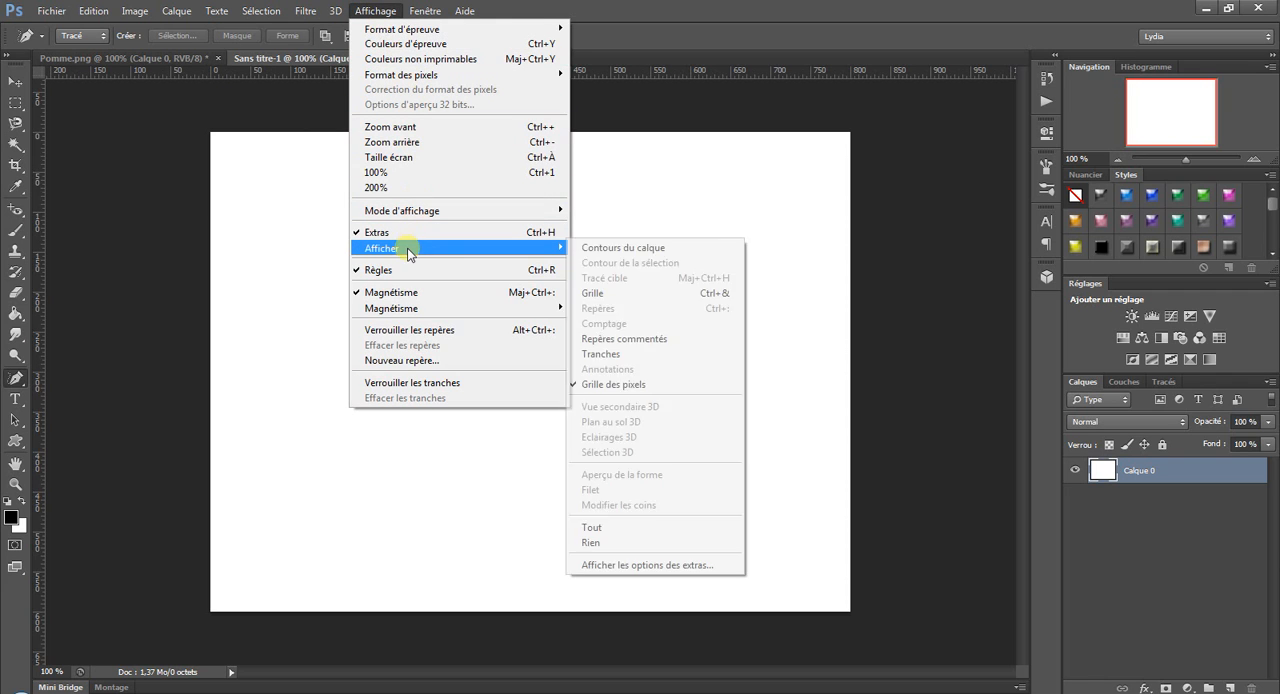
pyautogui.click(600, 293)
pyautogui.click(395, 12)
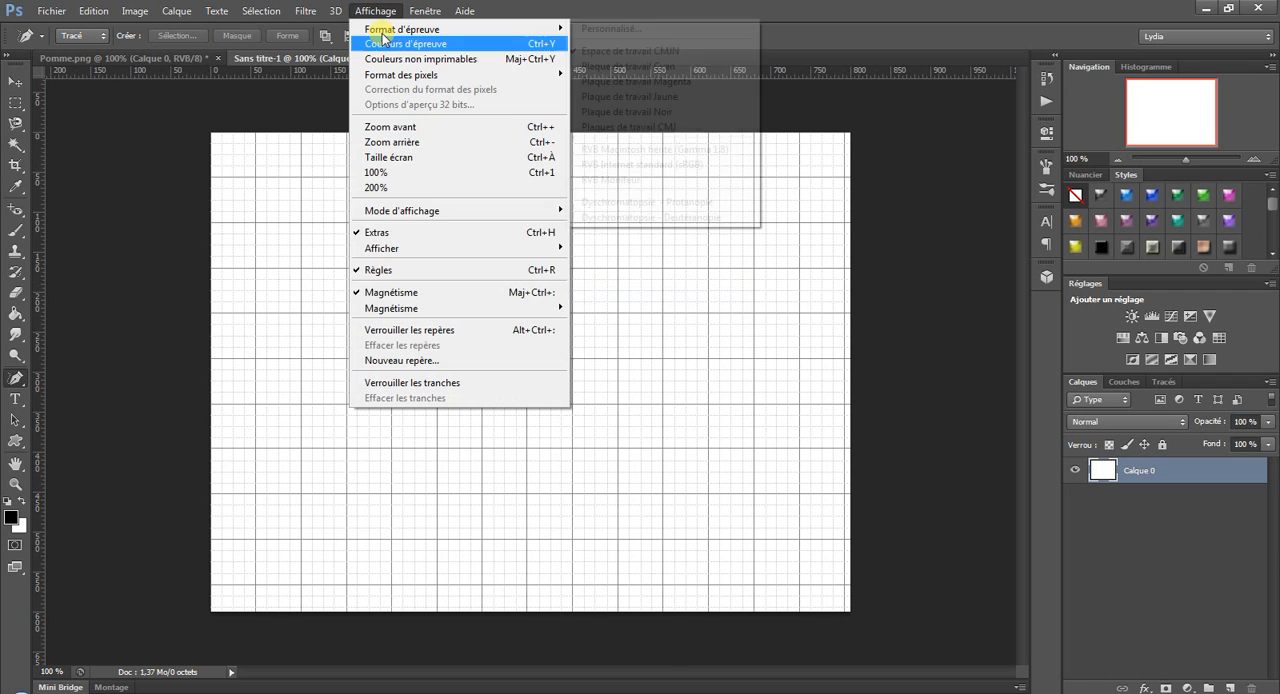
pyautogui.click(382, 18)
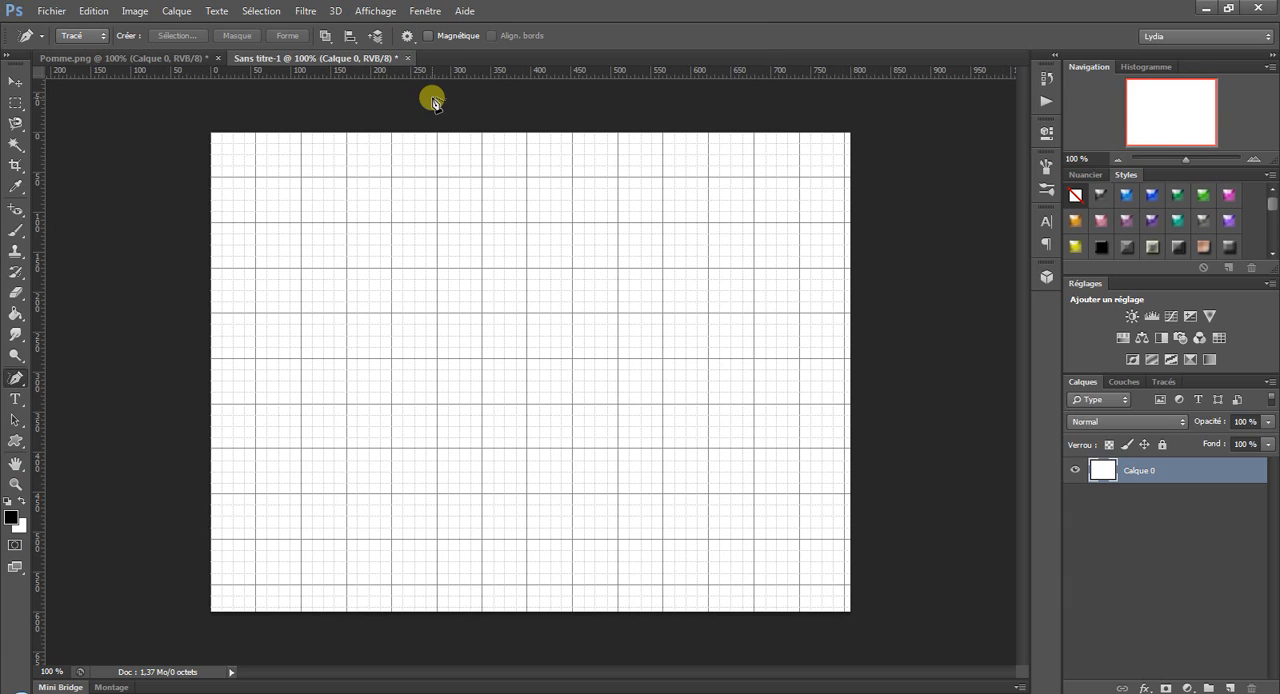
# Switch the pen's drawing mode to Forme and choose a light orange fill.
pyautogui.click(82, 35)
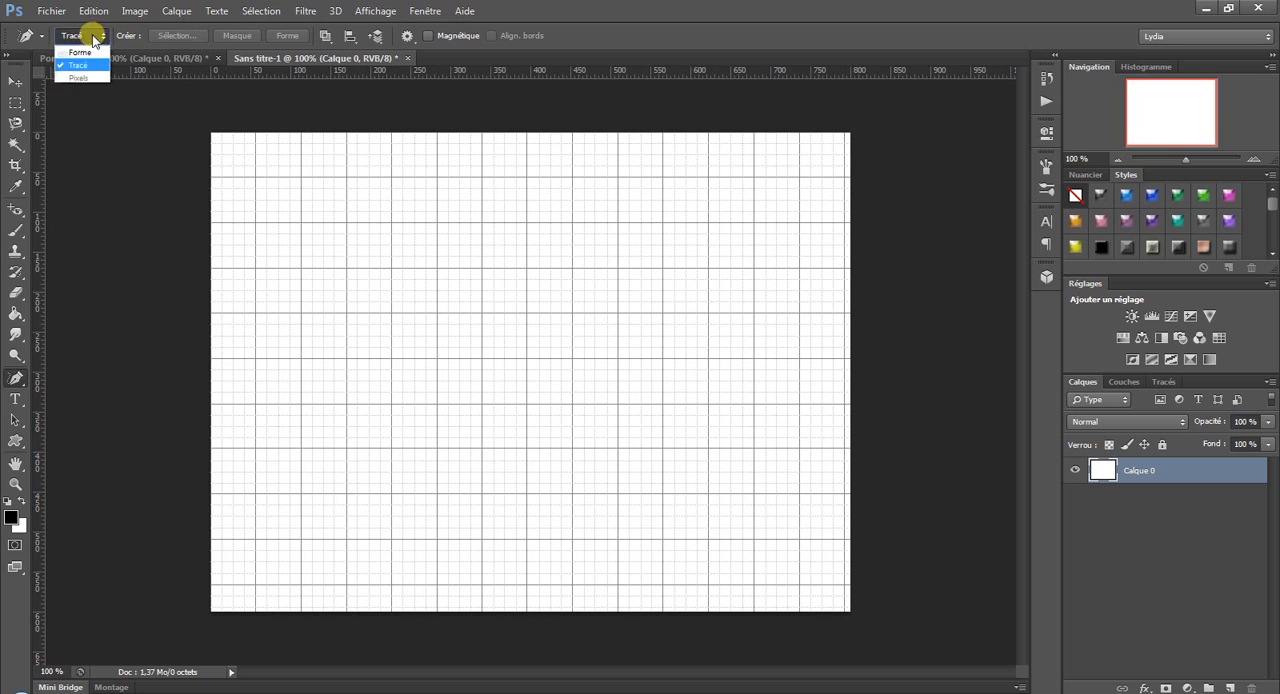
pyautogui.click(80, 48)
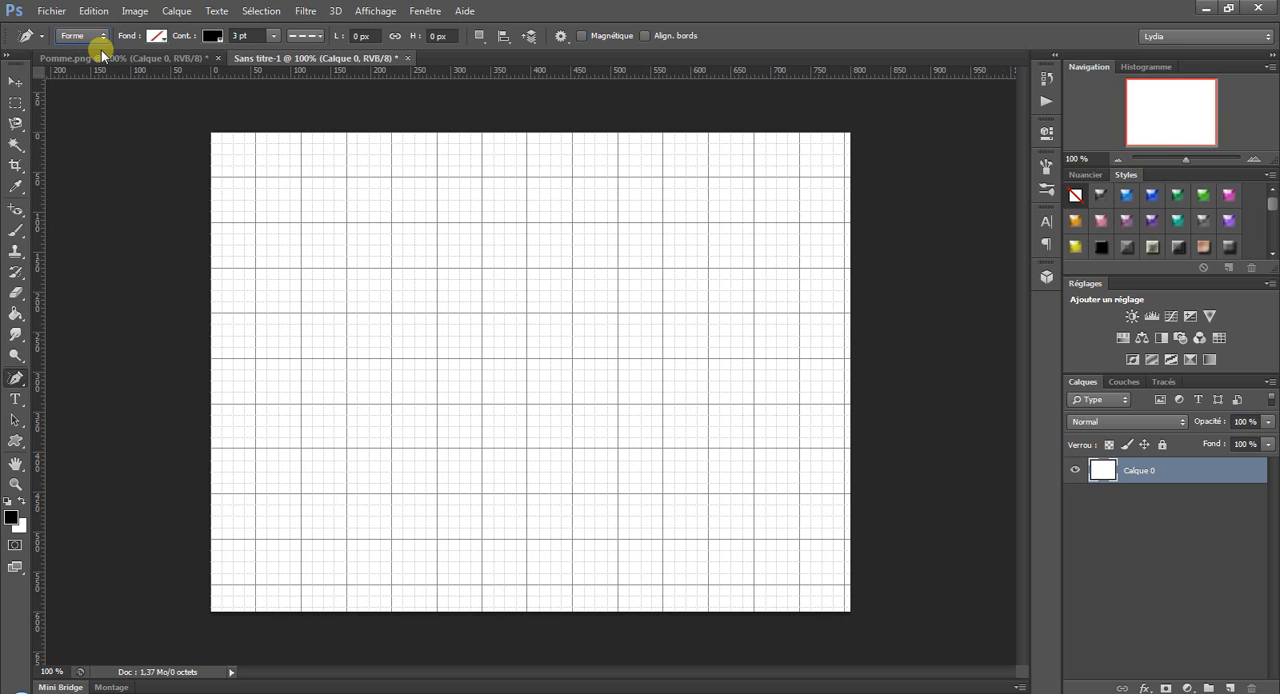
pyautogui.click(157, 36)
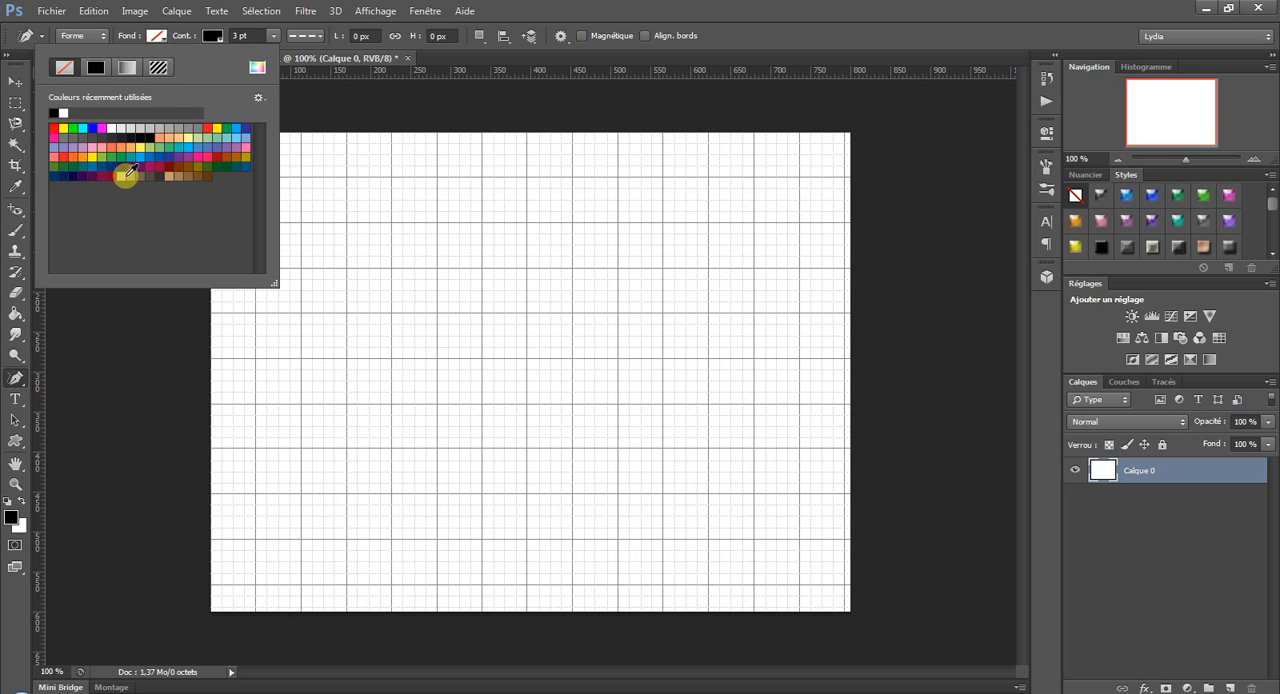
pyautogui.click(131, 147)
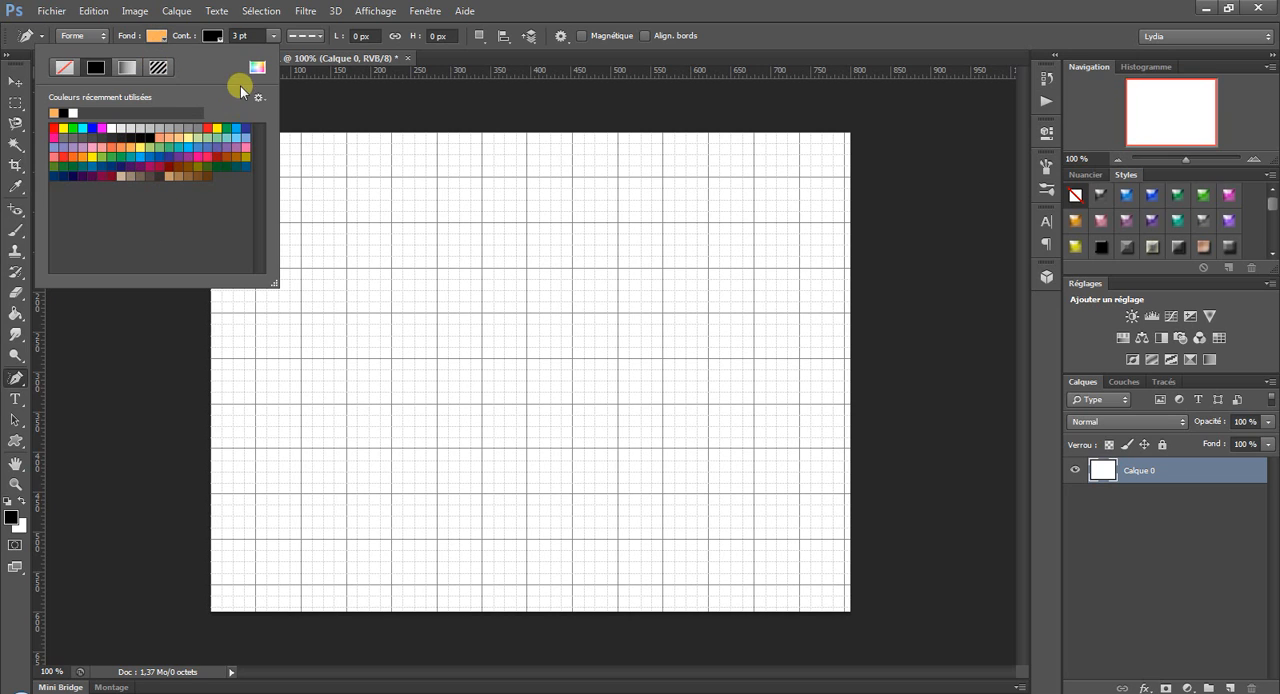
# Give the shape outline a solid line style and a thickness of 0,59 pt.
pyautogui.click(218, 37)
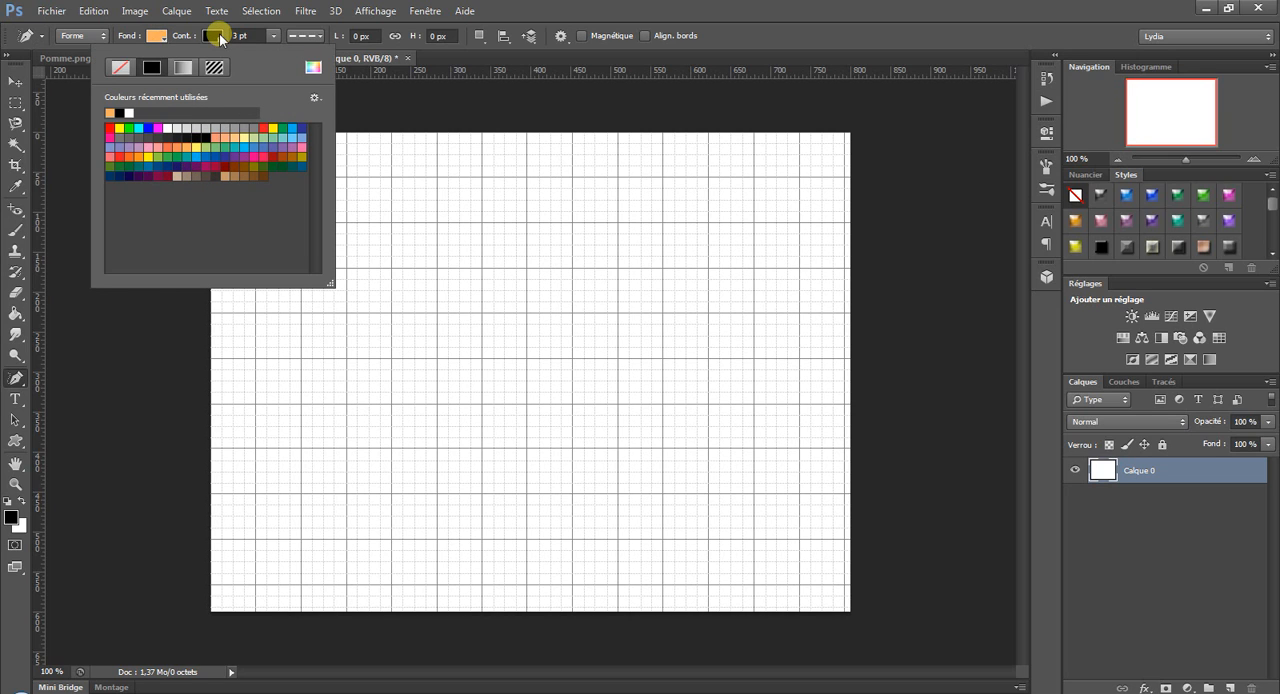
pyautogui.click(220, 38)
pyautogui.click(306, 36)
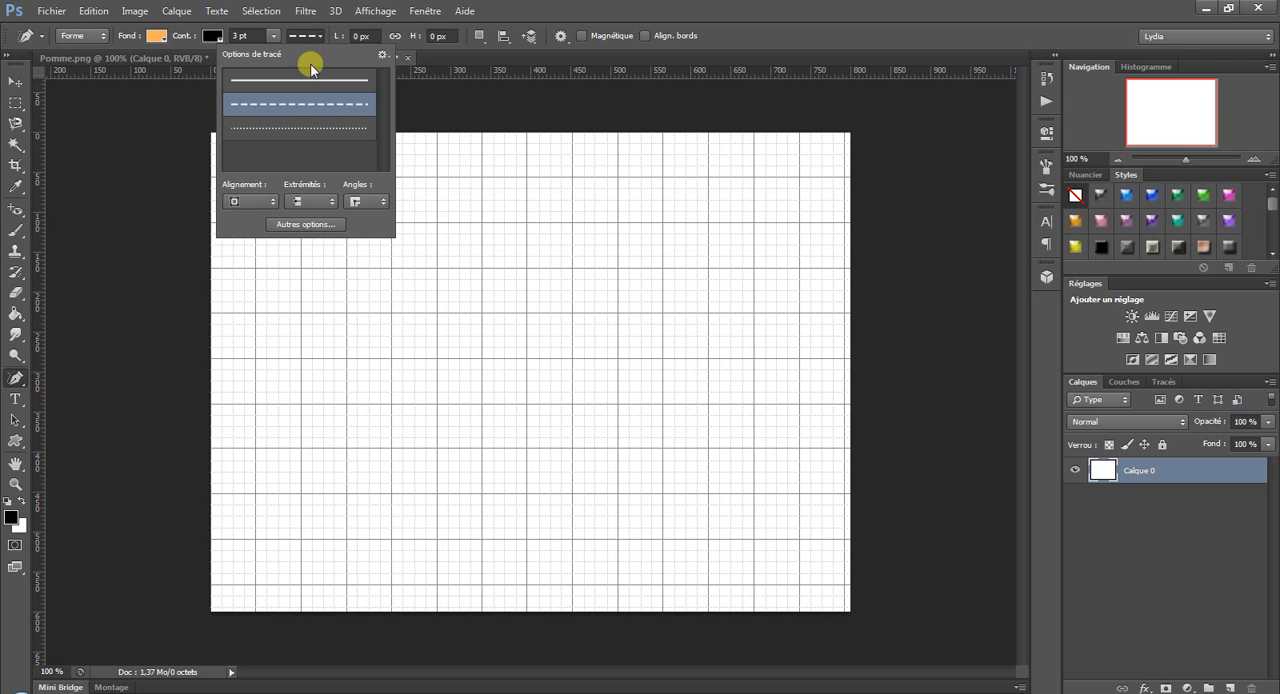
pyautogui.click(292, 78)
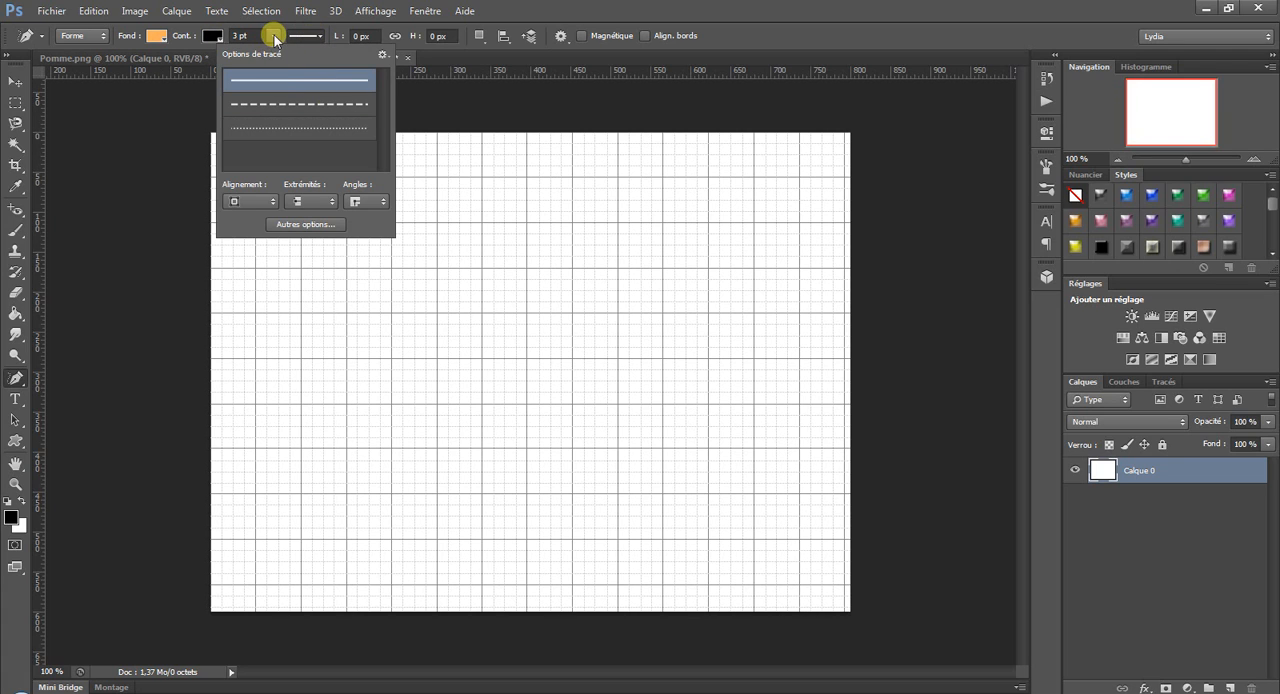
pyautogui.click(275, 39)
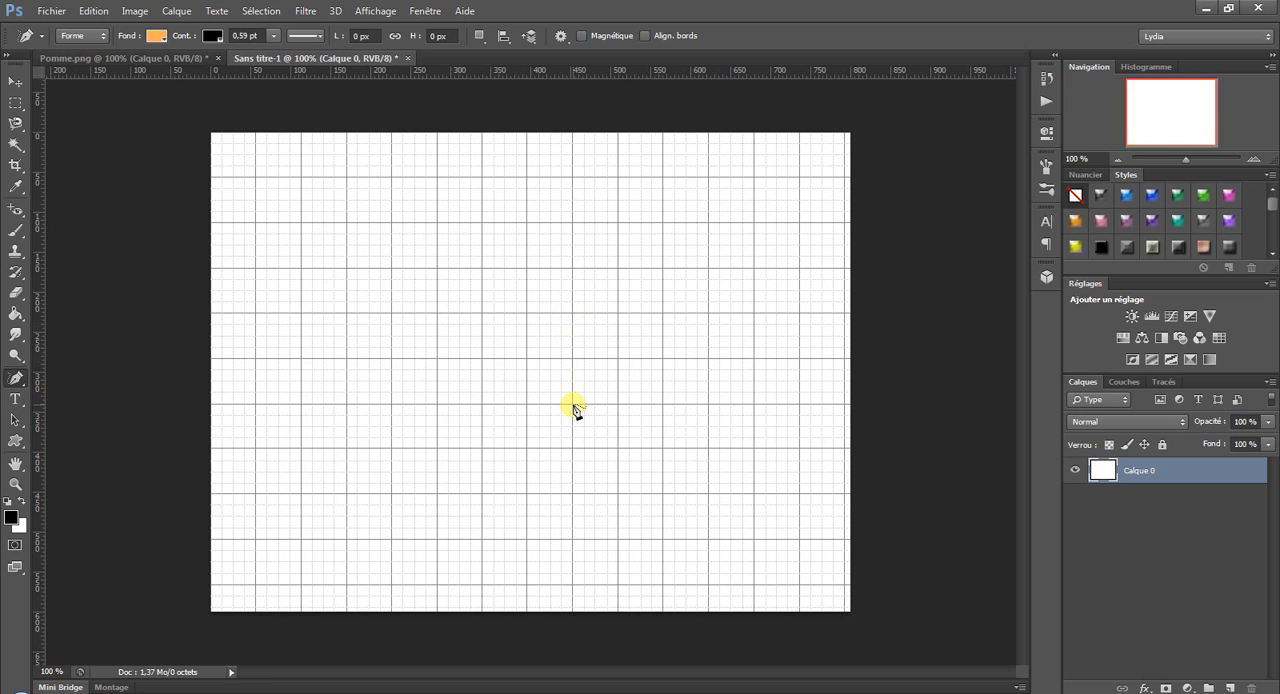
# With the standard Pen tool (Plume), draw a closed square about 113 px wide along the grid lines, right of the canvas centre.
pyautogui.rightClick(15, 378)
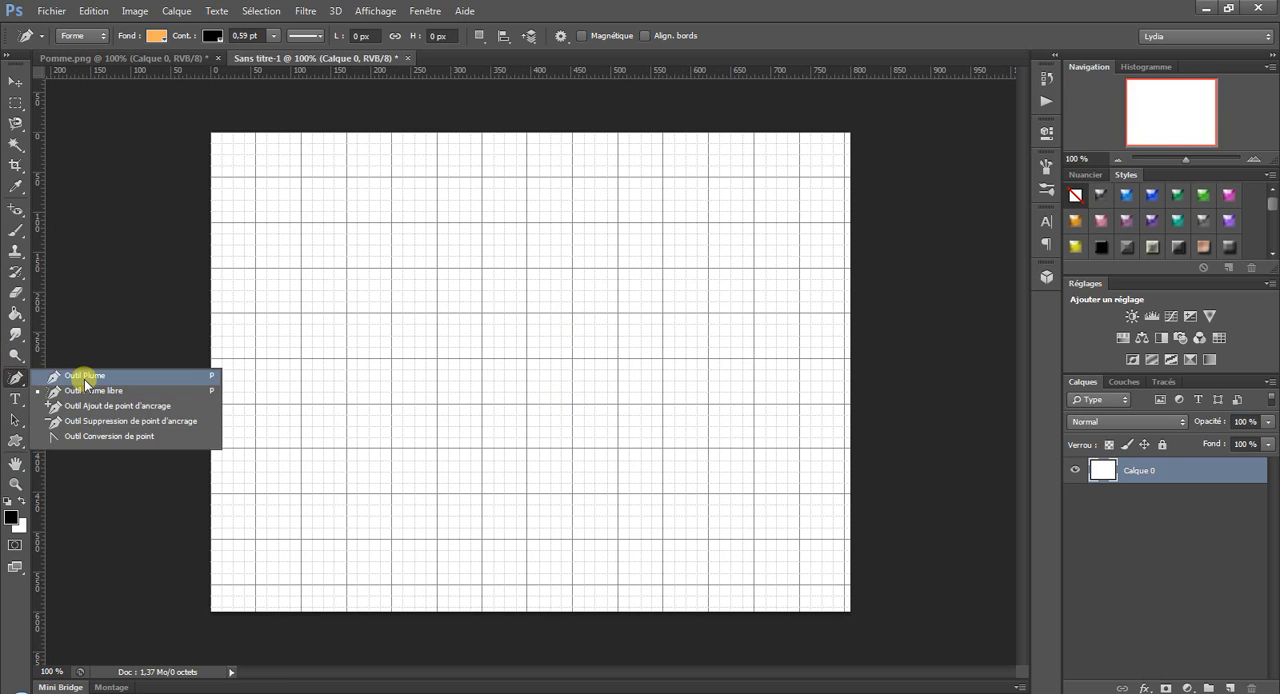
pyautogui.click(85, 376)
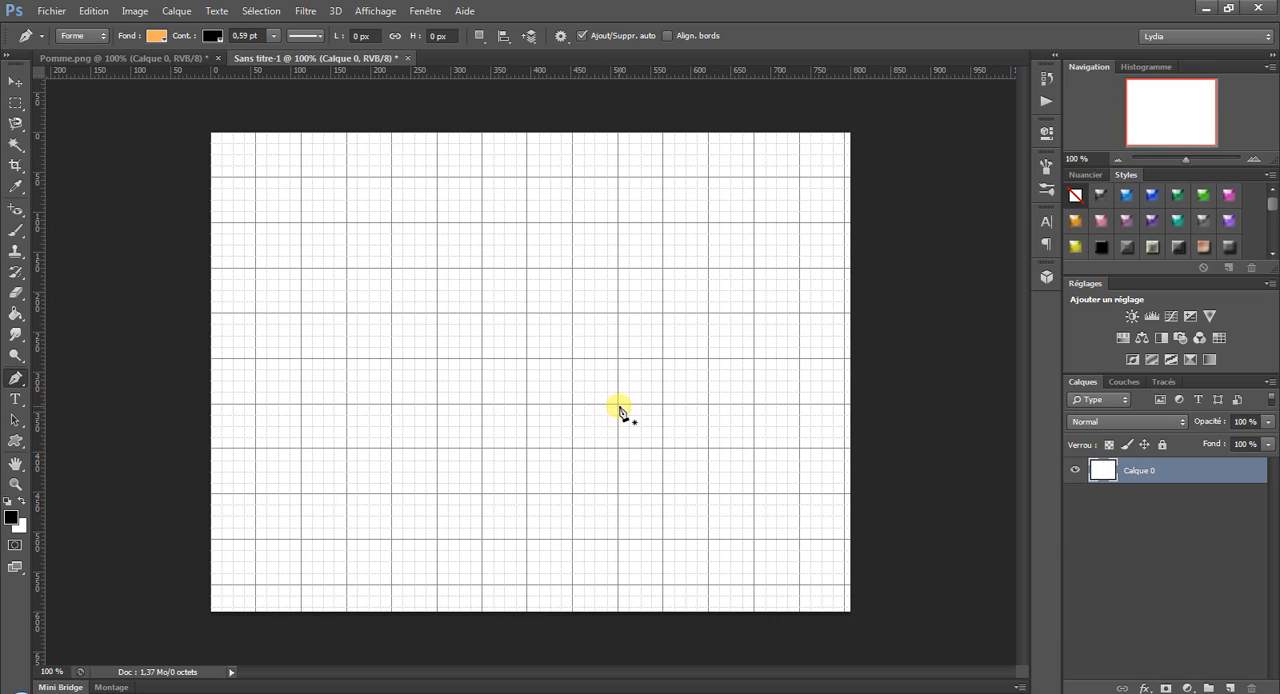
pyautogui.click(619, 404)
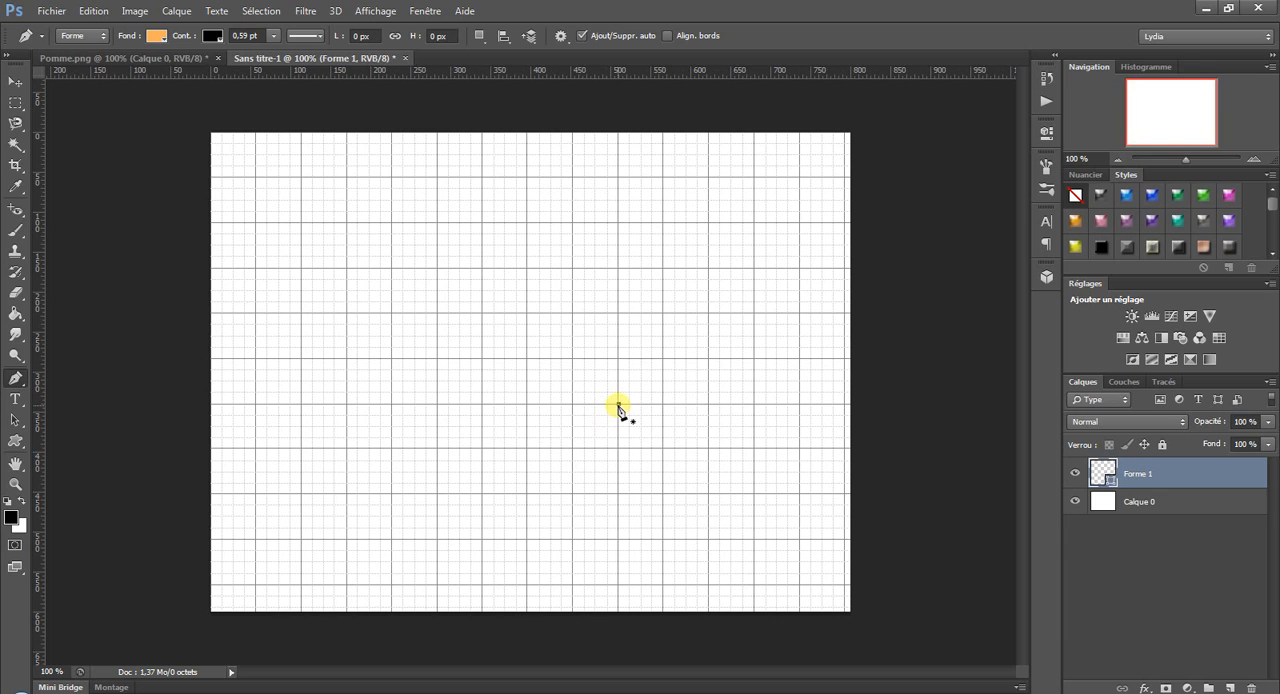
pyautogui.click(619, 314)
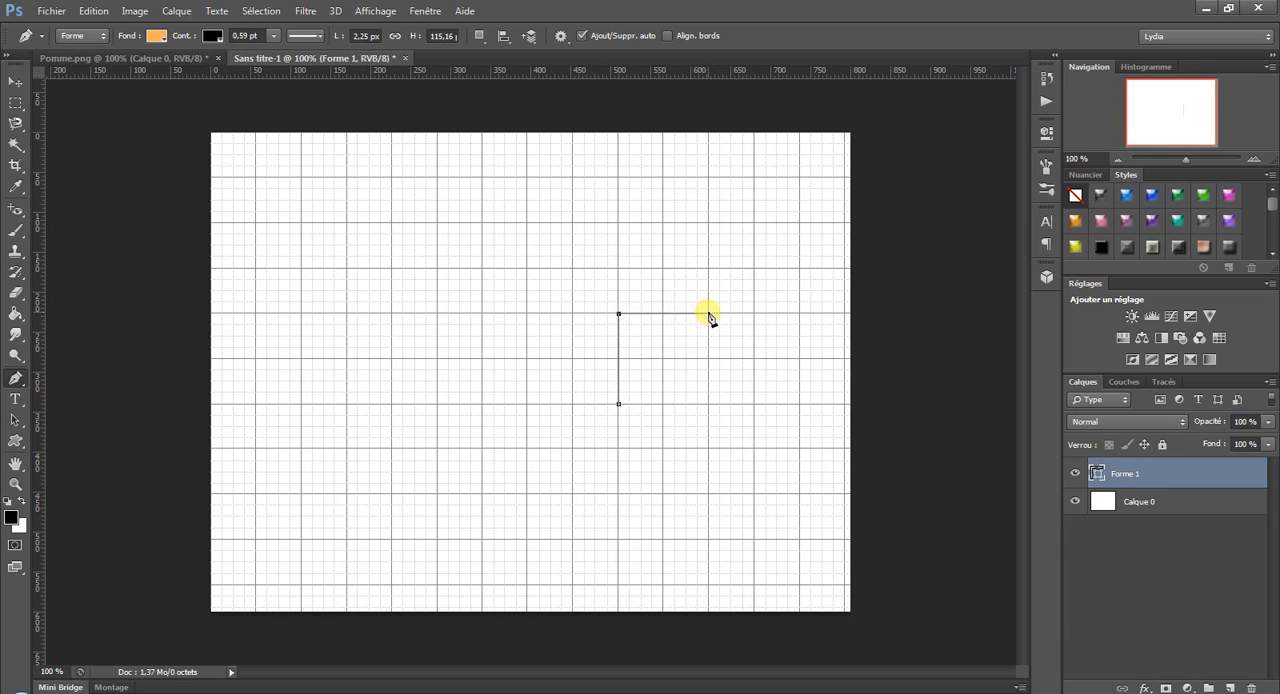
pyautogui.click(710, 314)
pyautogui.click(710, 404)
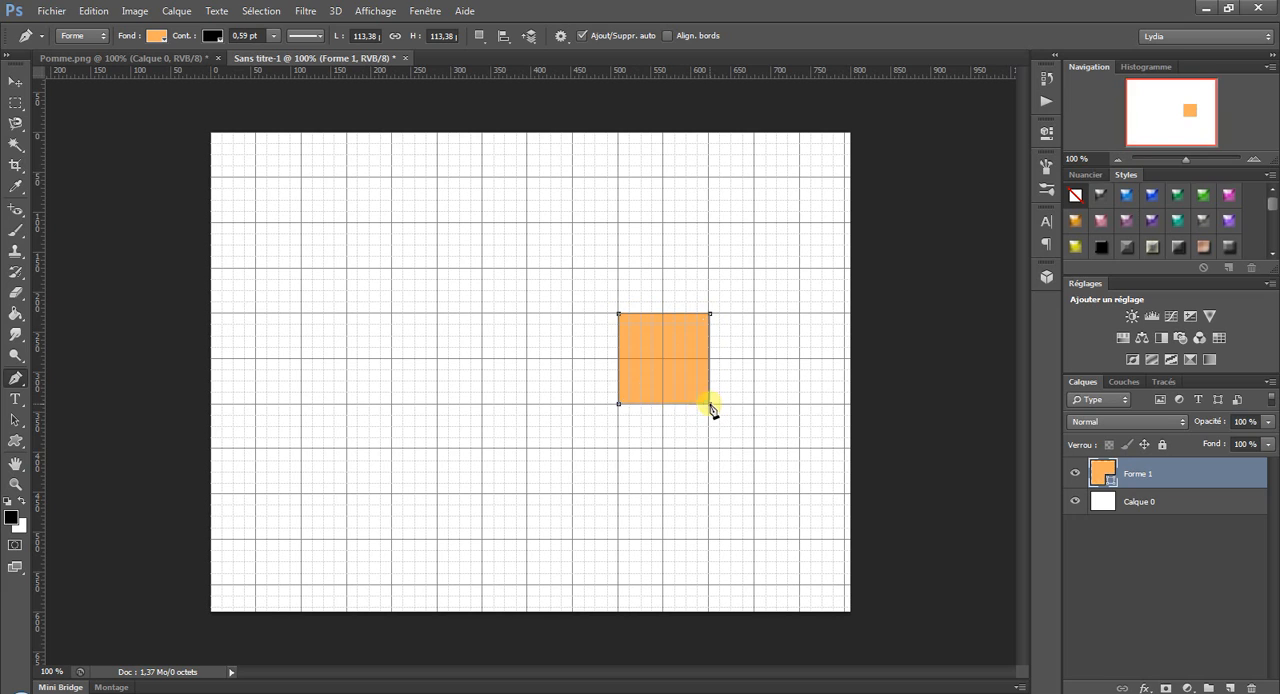
pyautogui.click(619, 405)
pyautogui.click(156, 36)
pyautogui.click(54, 128)
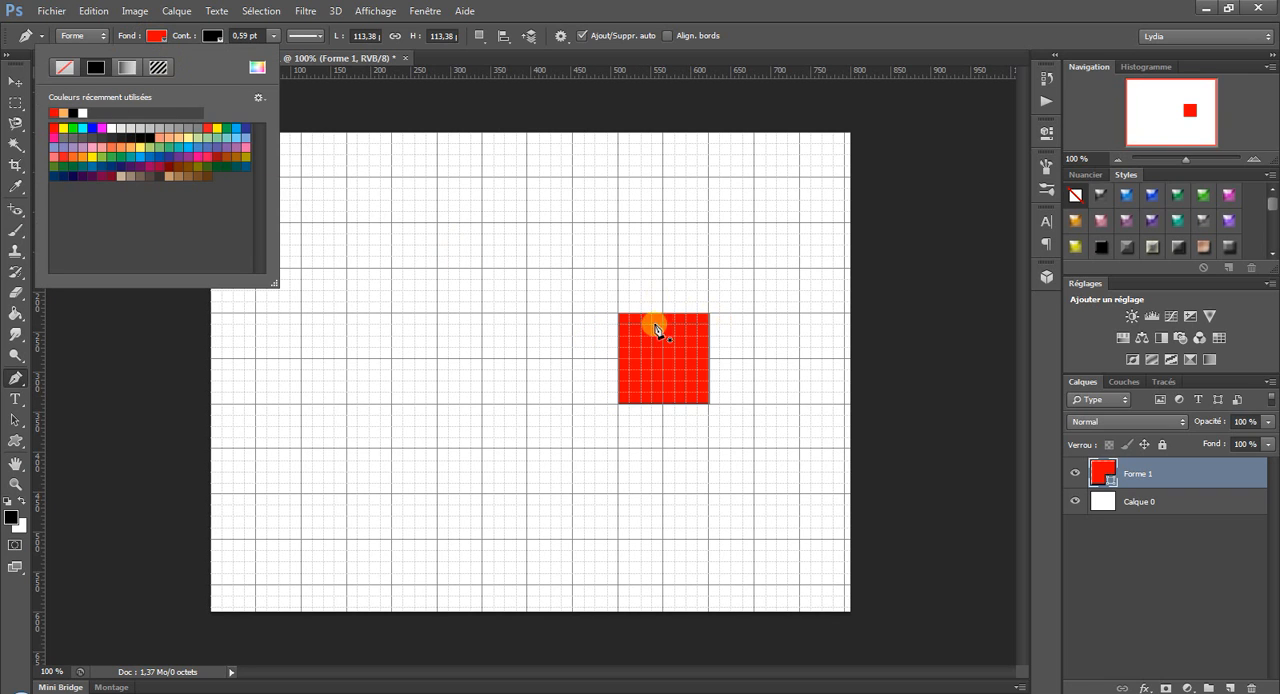
pyautogui.click(92, 12)
pyautogui.click(98, 28)
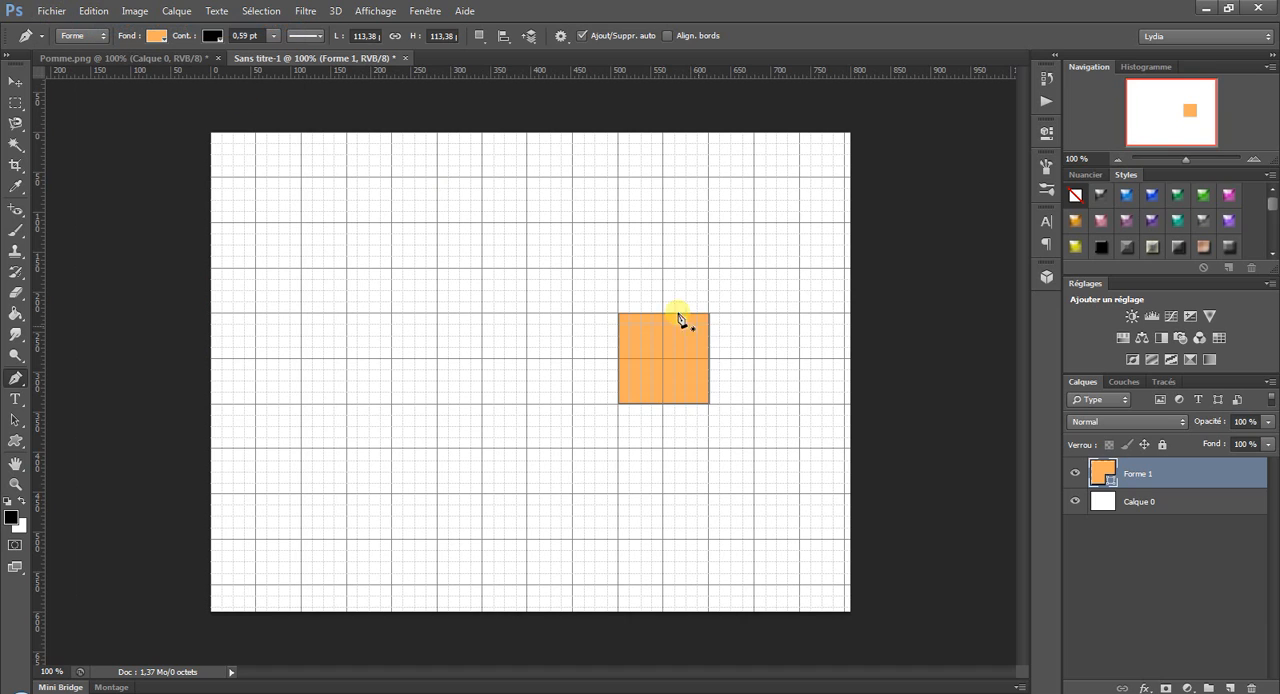
# Draw a triangular roof about 113 px wide and 113 px high on the square's upper edge and fill it red.
pyautogui.click(618, 314)
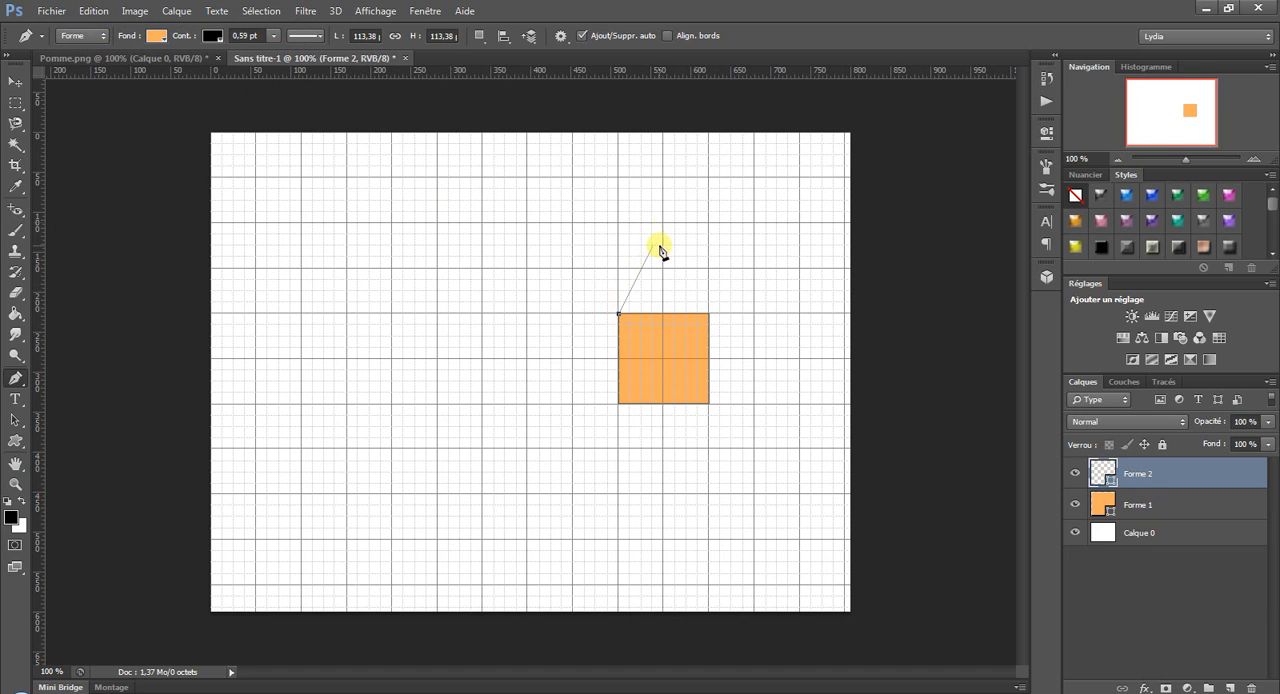
pyautogui.click(664, 223)
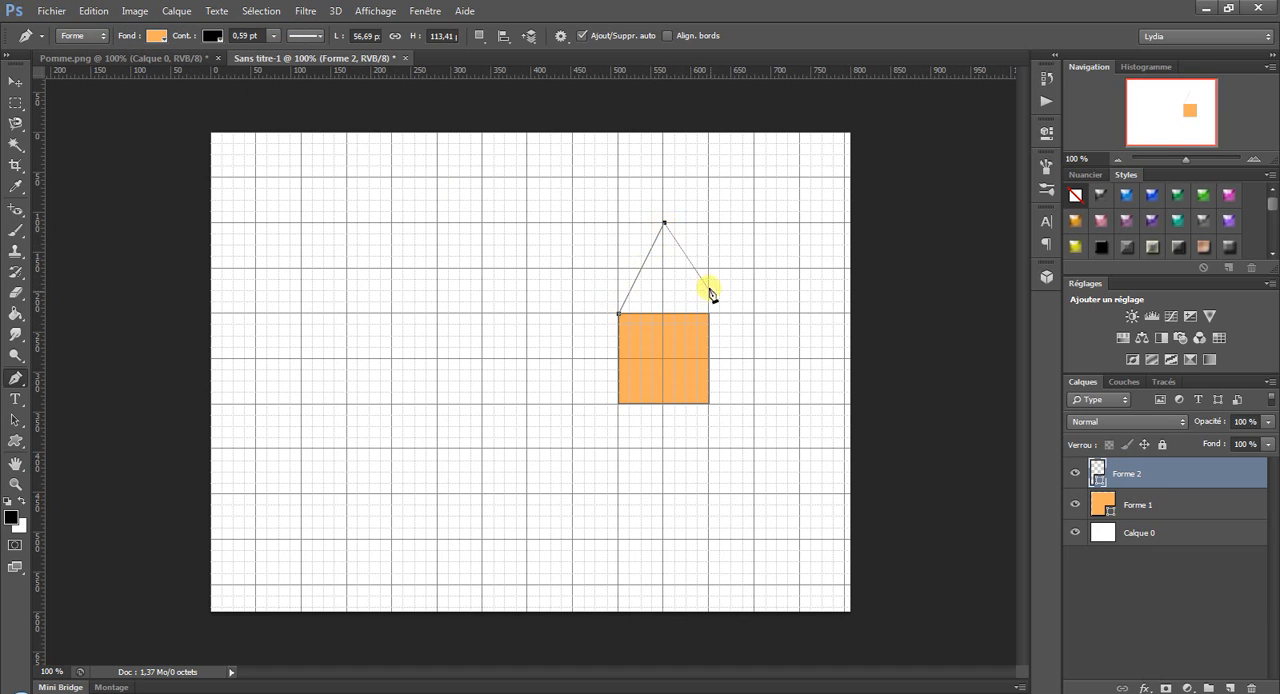
pyautogui.click(710, 314)
pyautogui.click(619, 314)
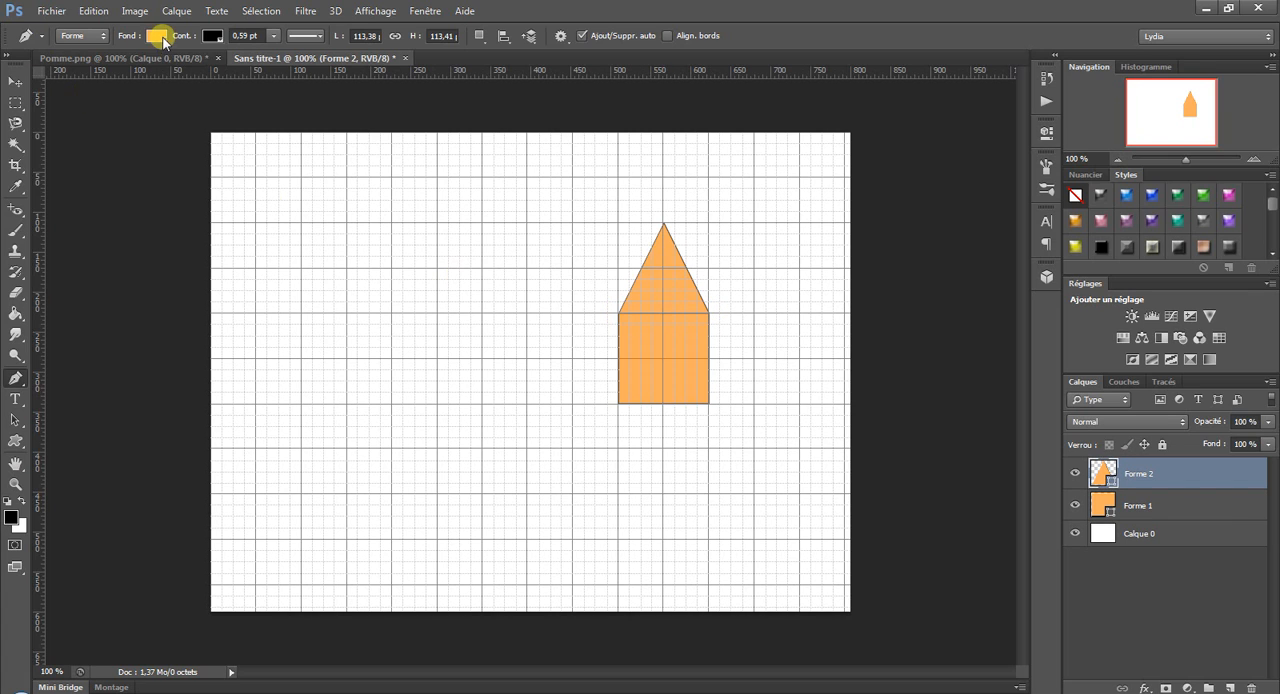
pyautogui.click(156, 36)
pyautogui.click(55, 112)
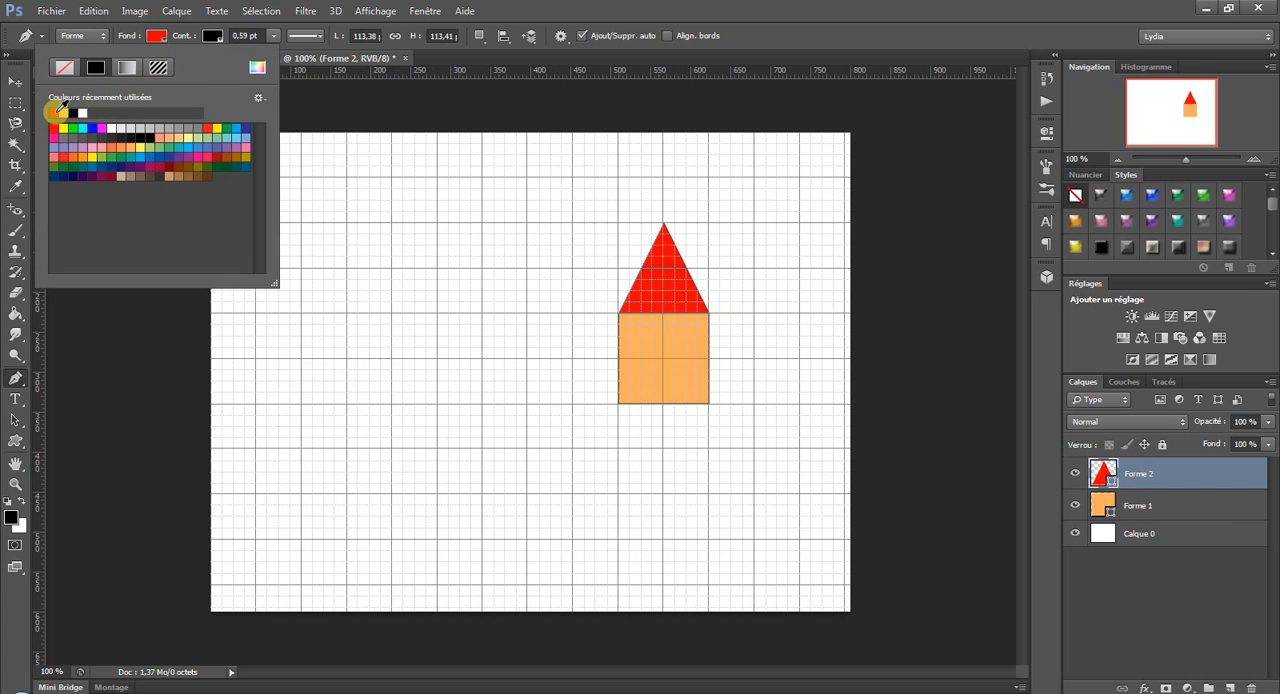
pyautogui.click(781, 5)
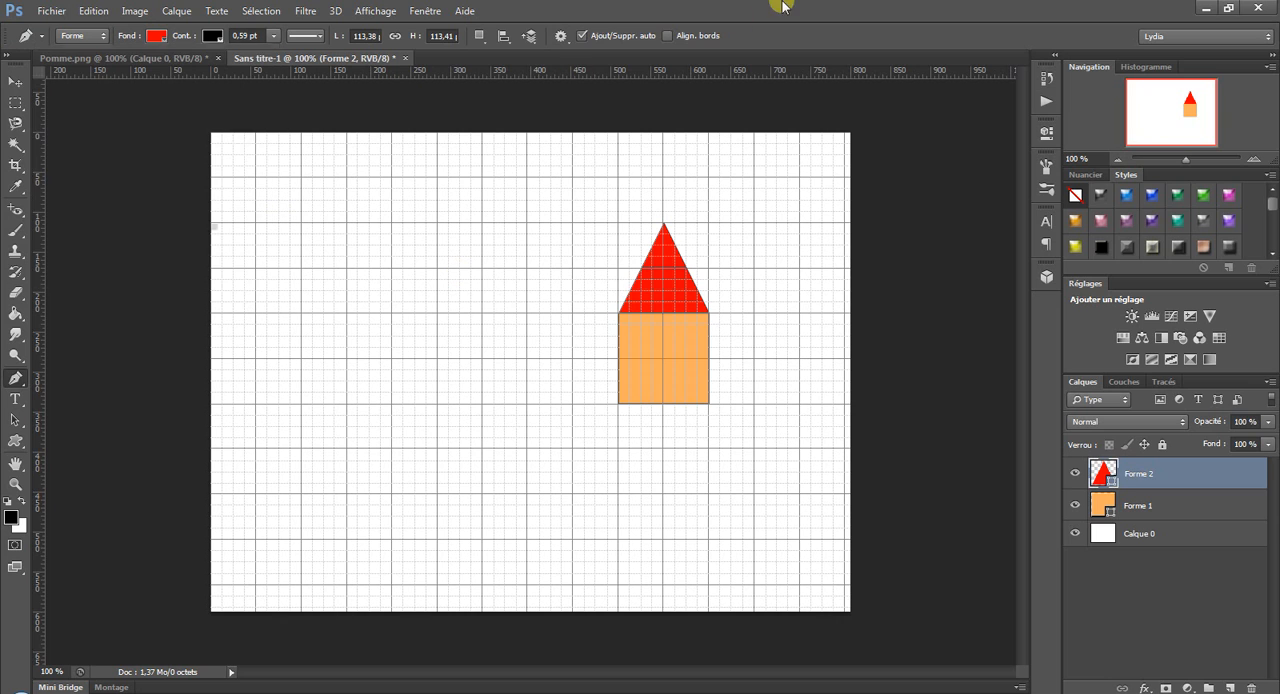
# Draw a square window about 28 px wide in the upper-left corner of the orange house wall.
pyautogui.click(15, 484)
pyautogui.click(648, 352)
pyautogui.click(689, 348)
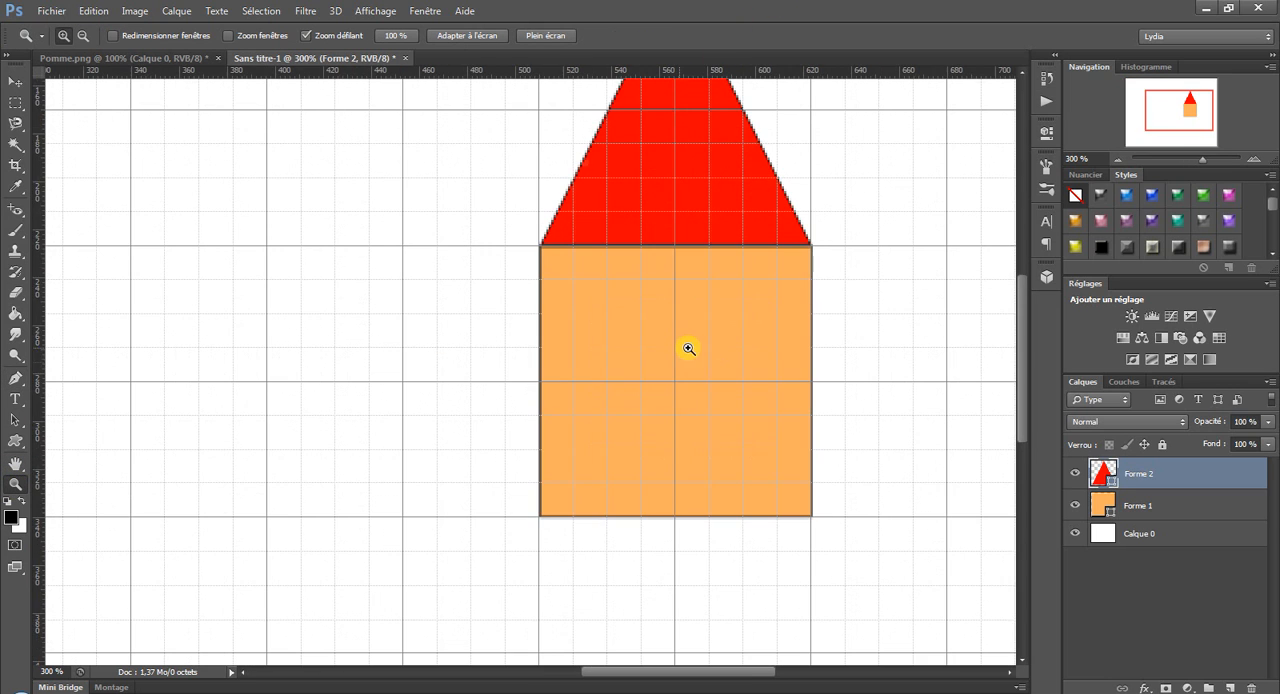
pyautogui.click(16, 379)
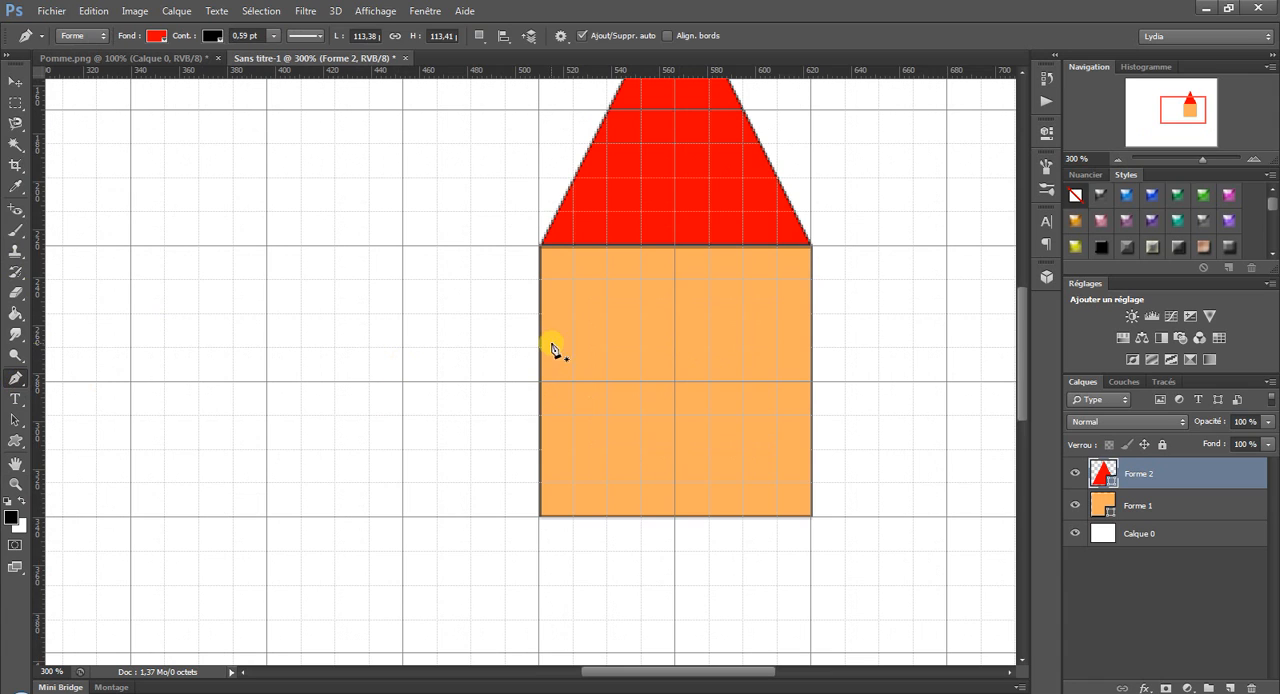
pyautogui.click(540, 313)
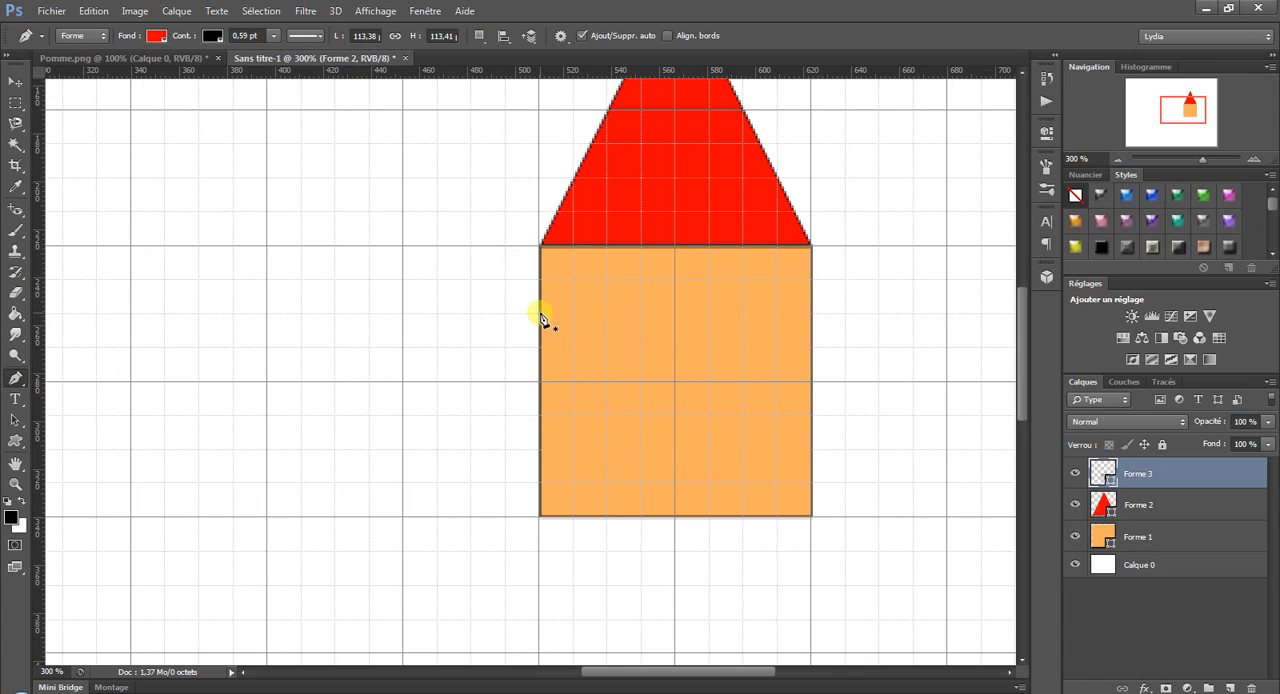
pyautogui.click(606, 314)
pyautogui.click(607, 247)
pyautogui.click(541, 247)
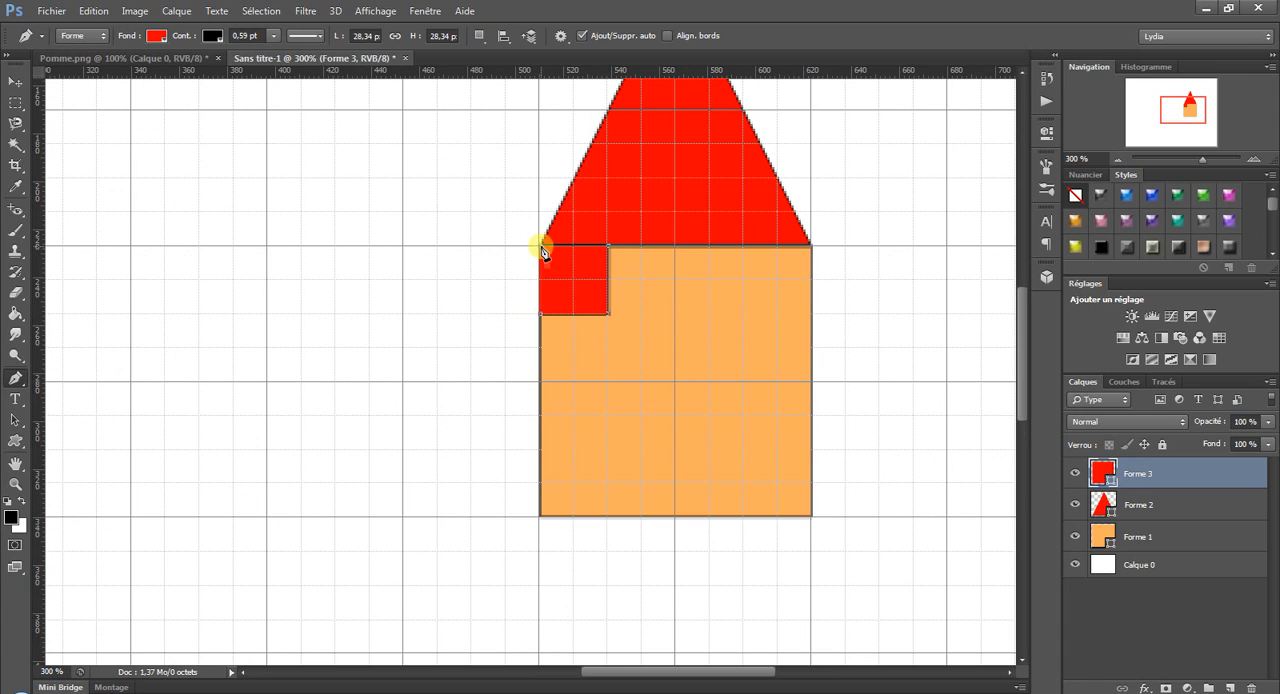
pyautogui.click(542, 310)
# Change the window's fill to light blue.
pyautogui.click(156, 35)
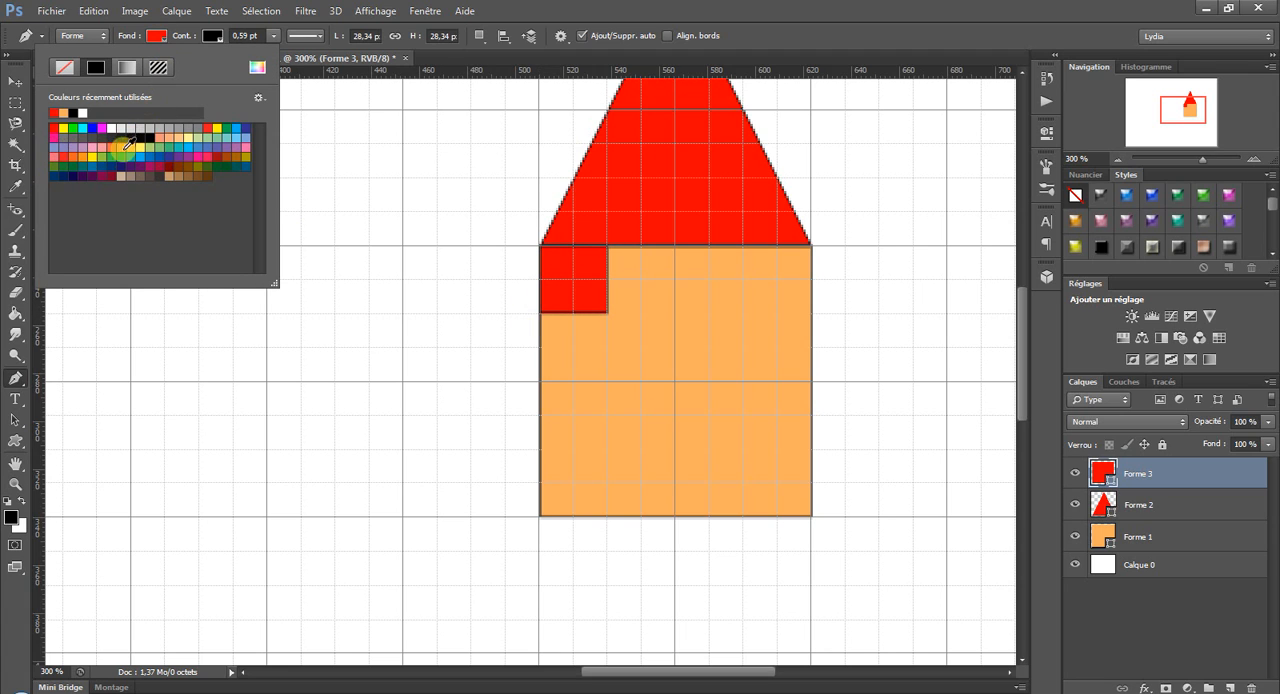
pyautogui.click(204, 150)
pyautogui.click(851, 31)
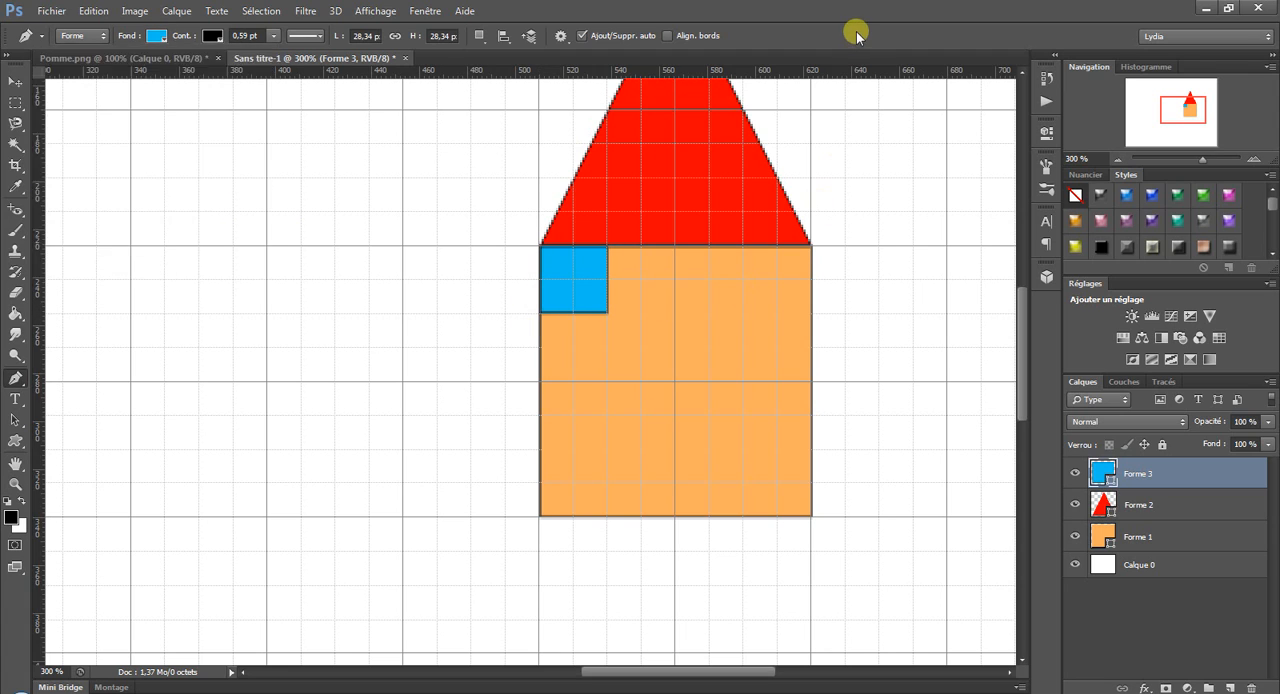
# Draw a matching blue window about 28 px square in the upper-right corner of the house wall.
pyautogui.click(744, 247)
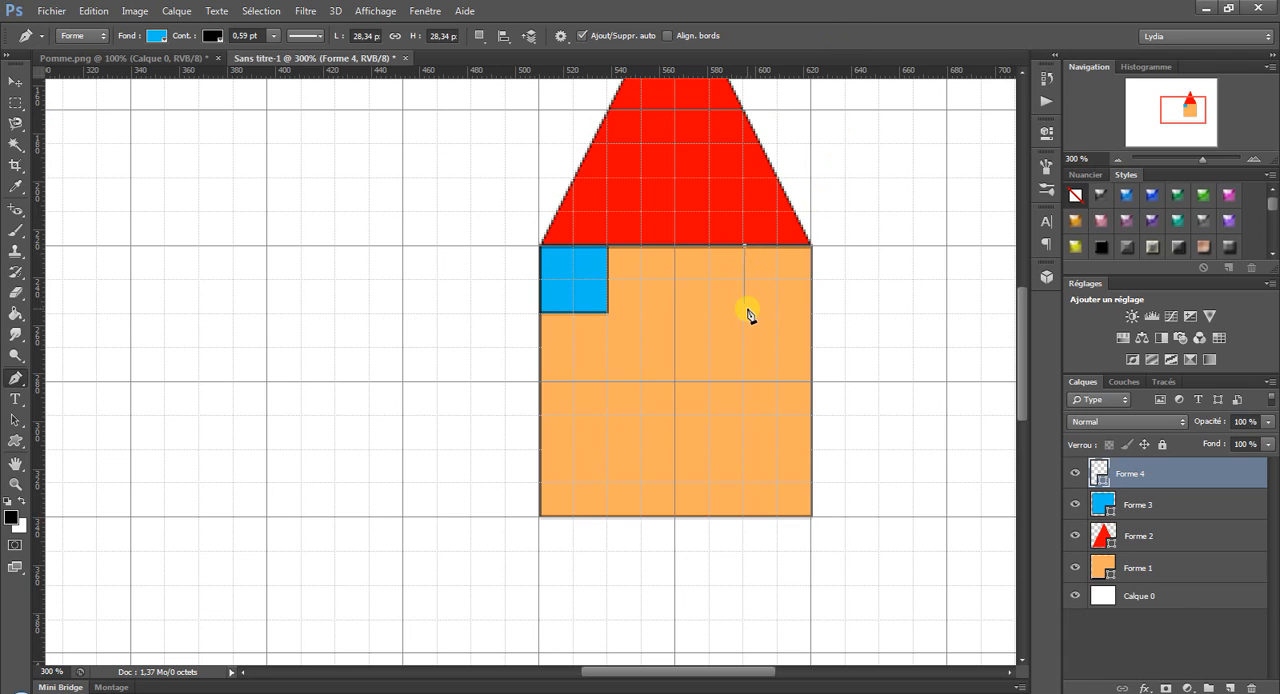
pyautogui.click(744, 314)
pyautogui.click(812, 314)
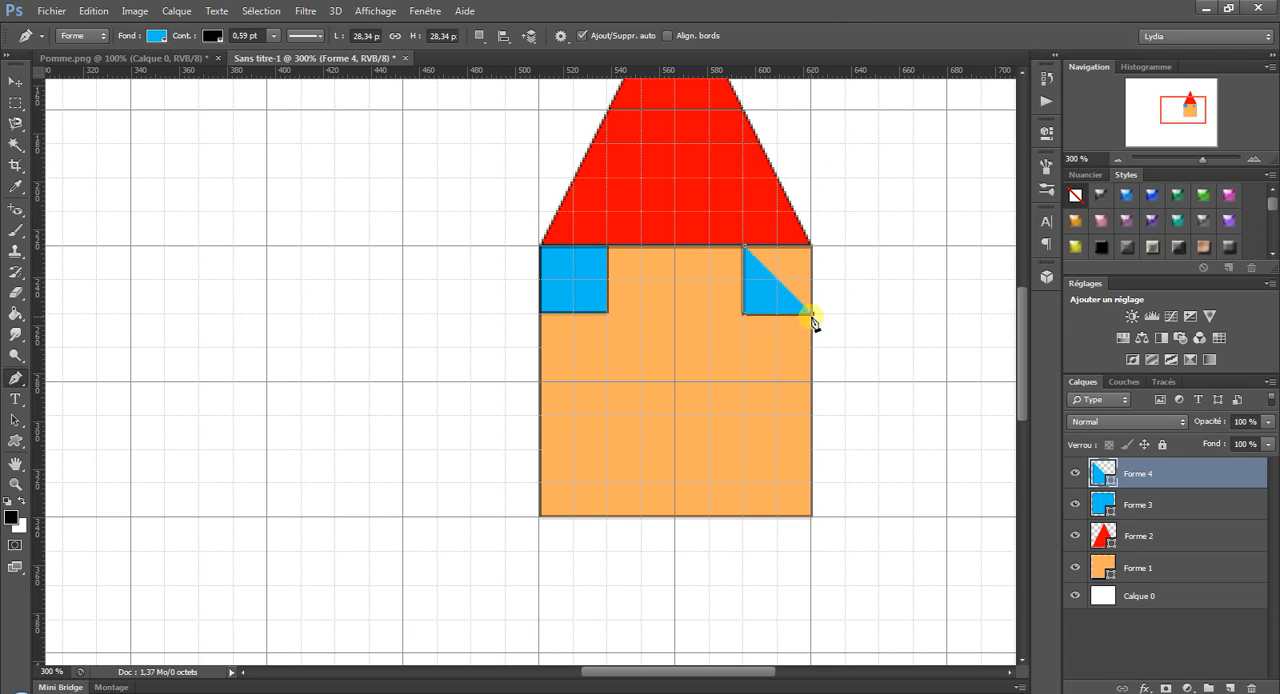
pyautogui.click(812, 247)
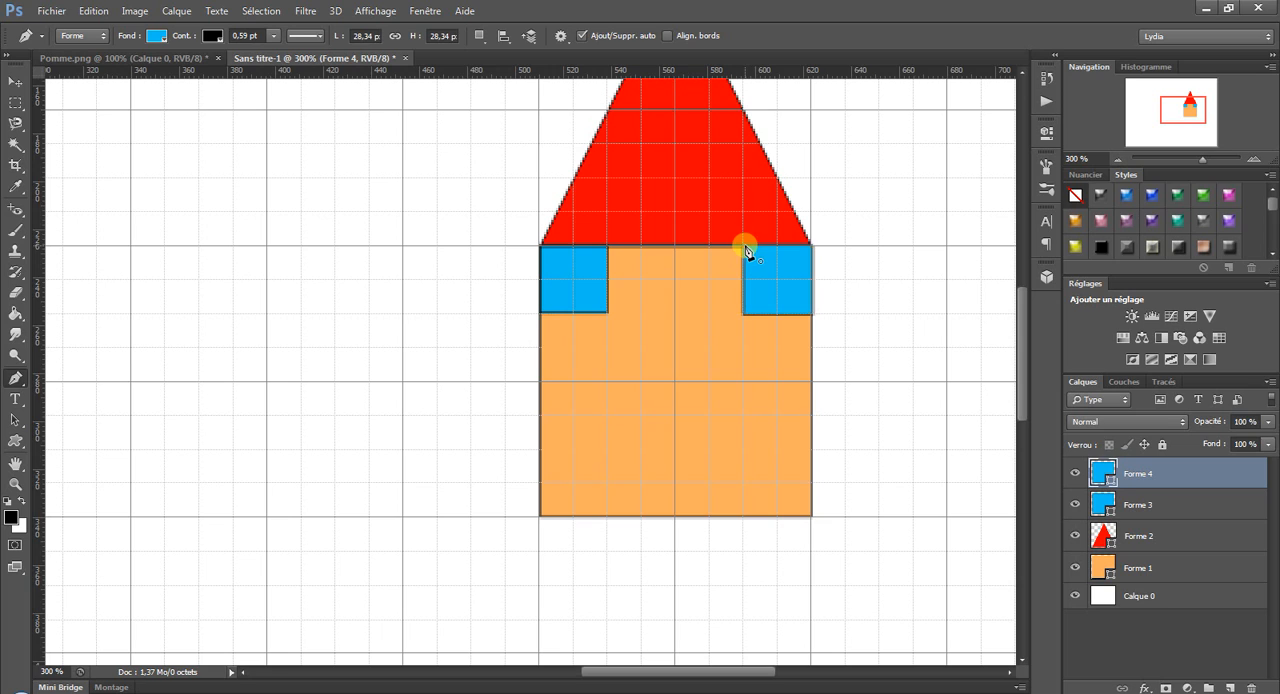
pyautogui.click(744, 247)
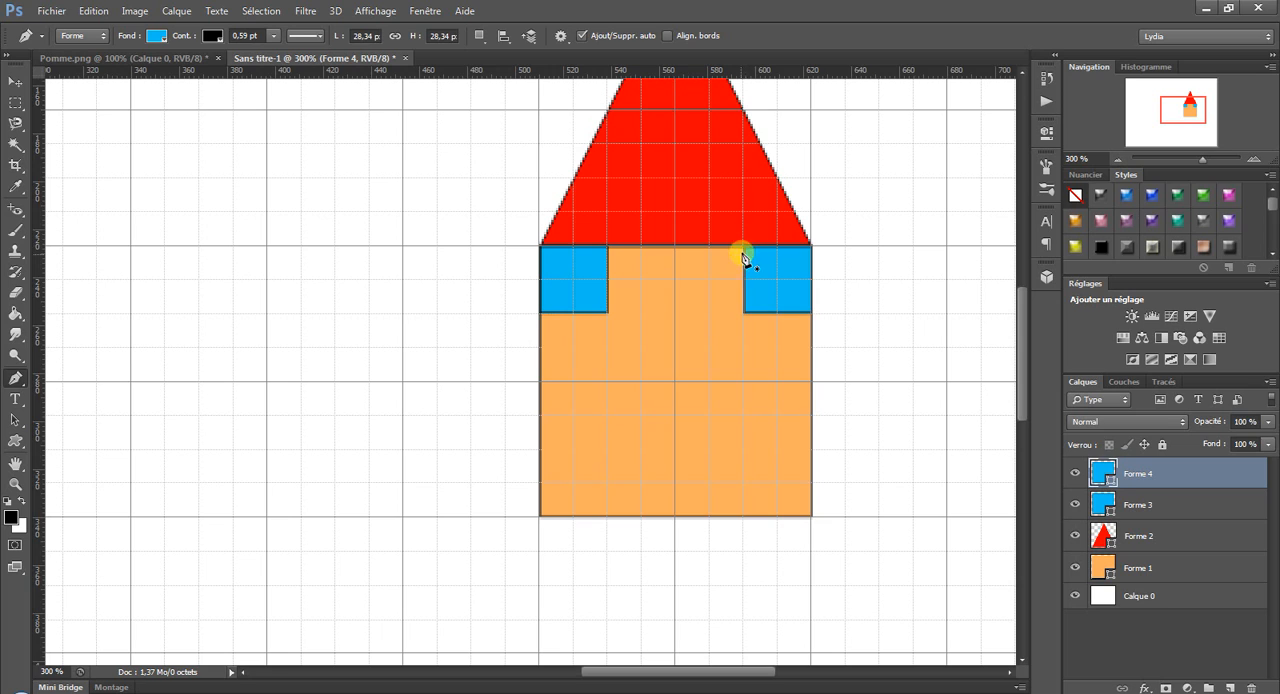
# Draw a door about 28 px wide and 43 px high at the middle of the wall's base and fill it brown.
pyautogui.click(642, 517)
pyautogui.click(642, 415)
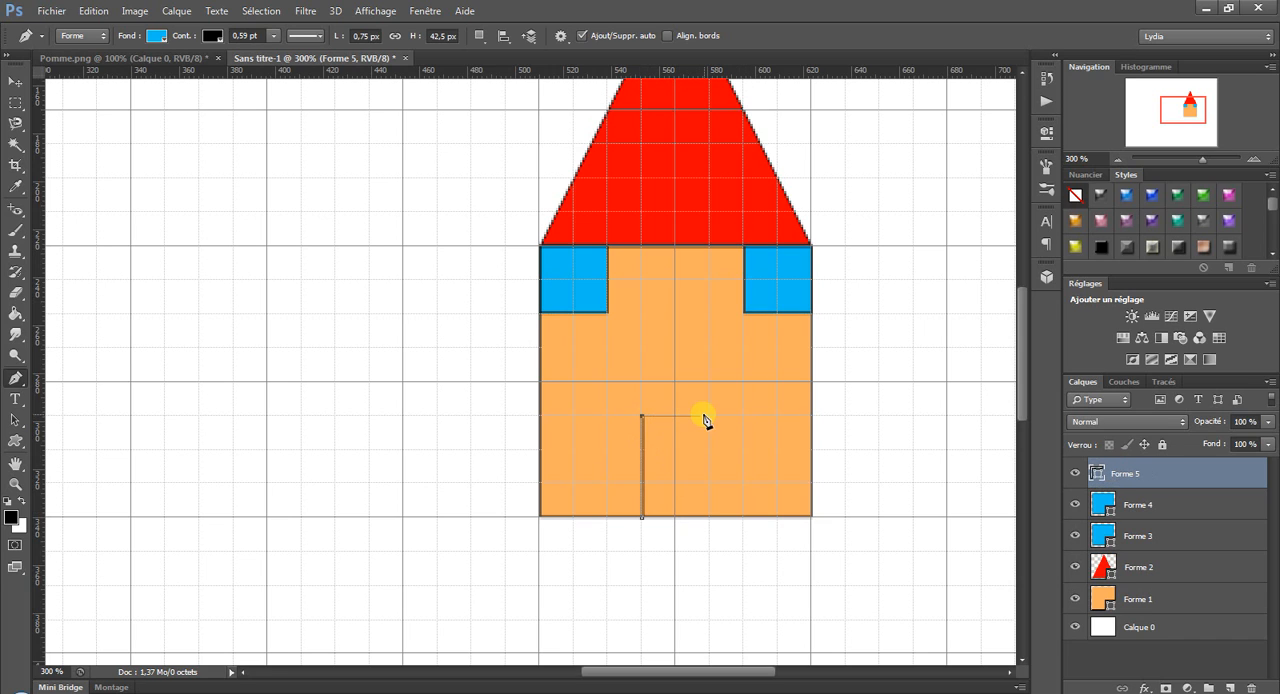
pyautogui.click(710, 416)
pyautogui.click(710, 517)
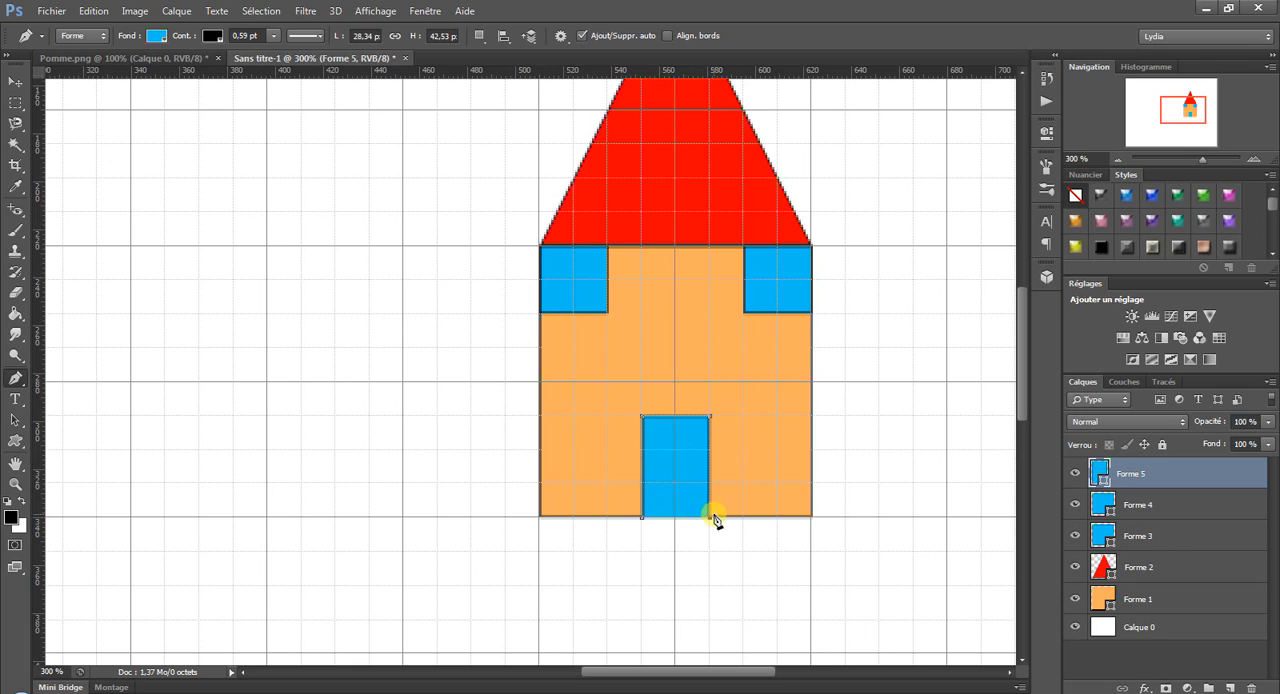
pyautogui.click(643, 518)
pyautogui.click(156, 36)
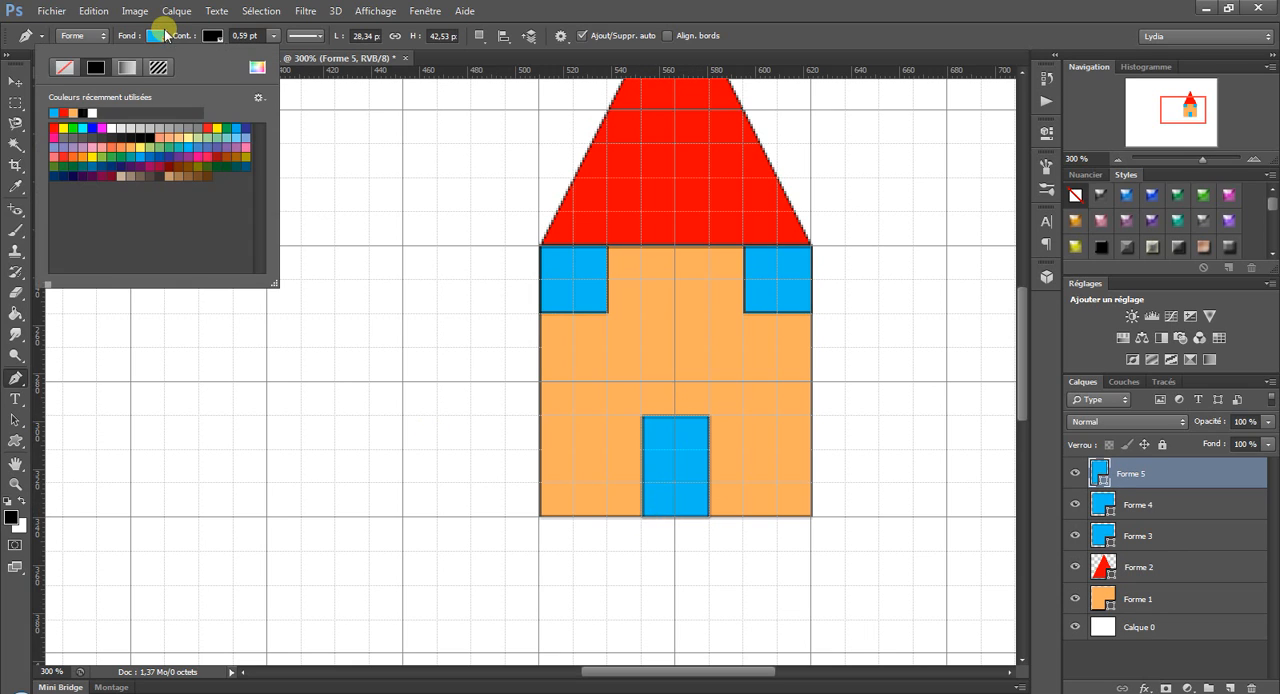
pyautogui.click(186, 175)
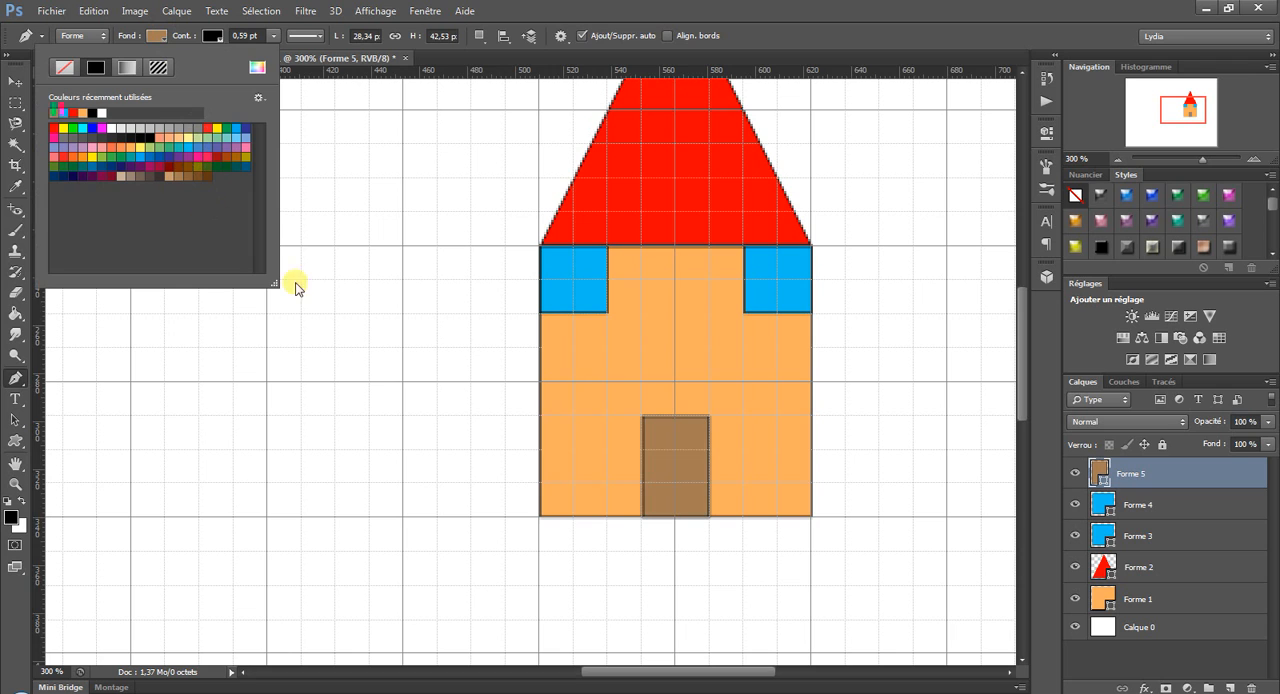
pyautogui.click(634, 10)
# Draw an upright rectangle about 57 px wide and 113 px high in the lower-left area of the canvas, away from the house.
pyautogui.click(362, 11)
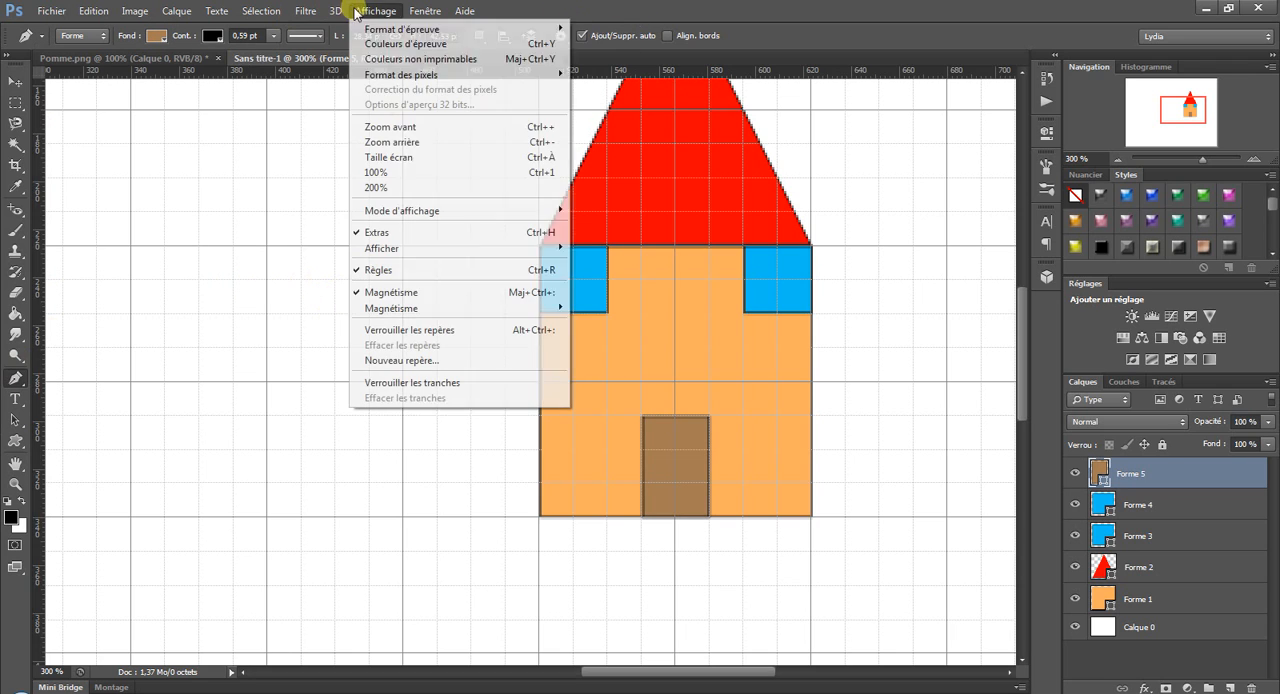
pyautogui.click(416, 158)
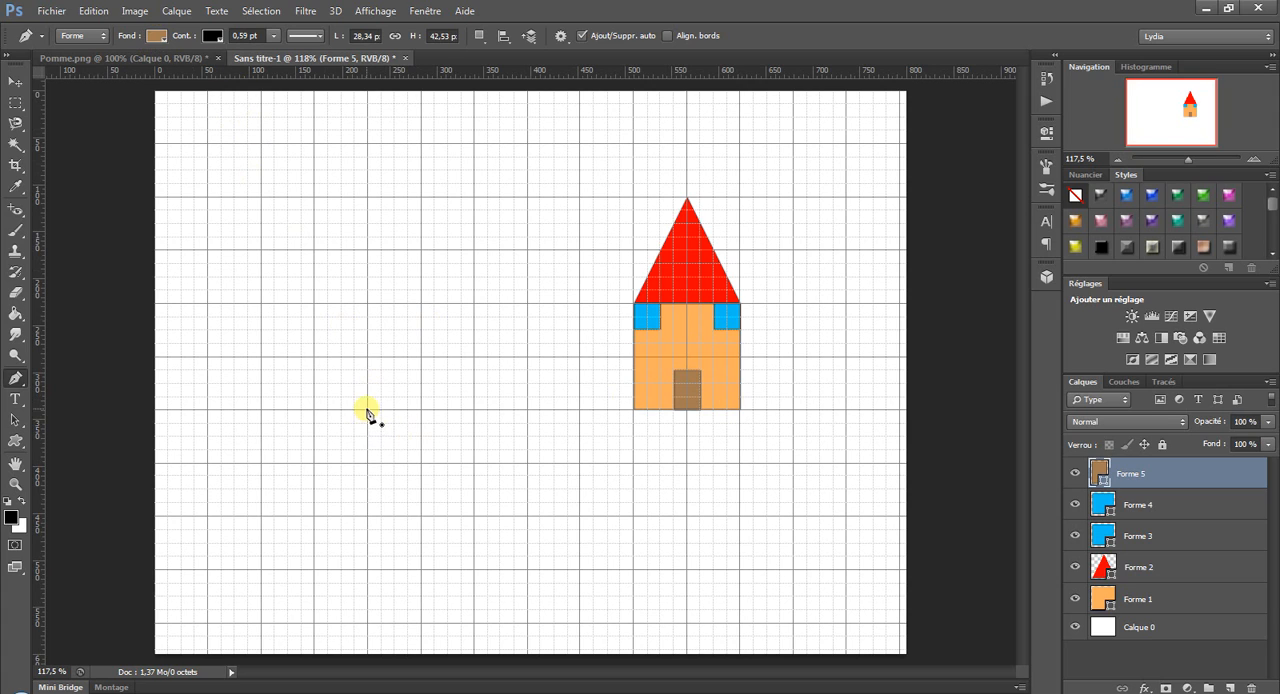
pyautogui.click(315, 516)
pyautogui.click(315, 410)
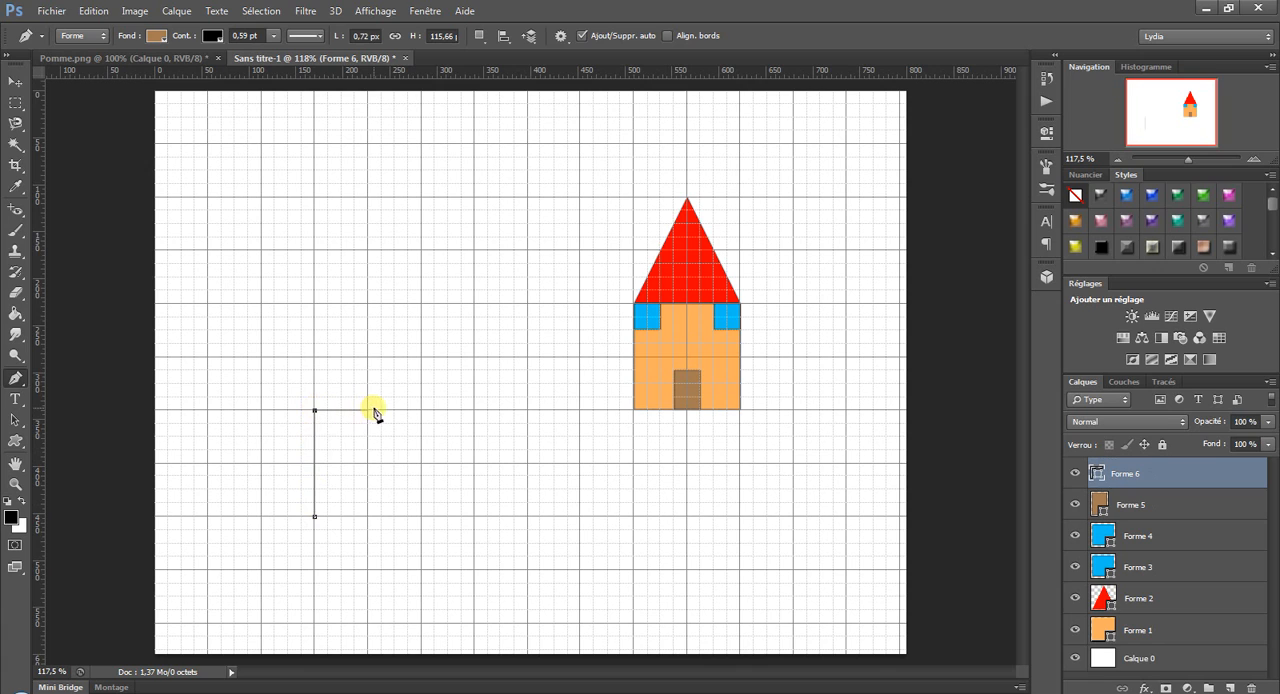
pyautogui.click(368, 410)
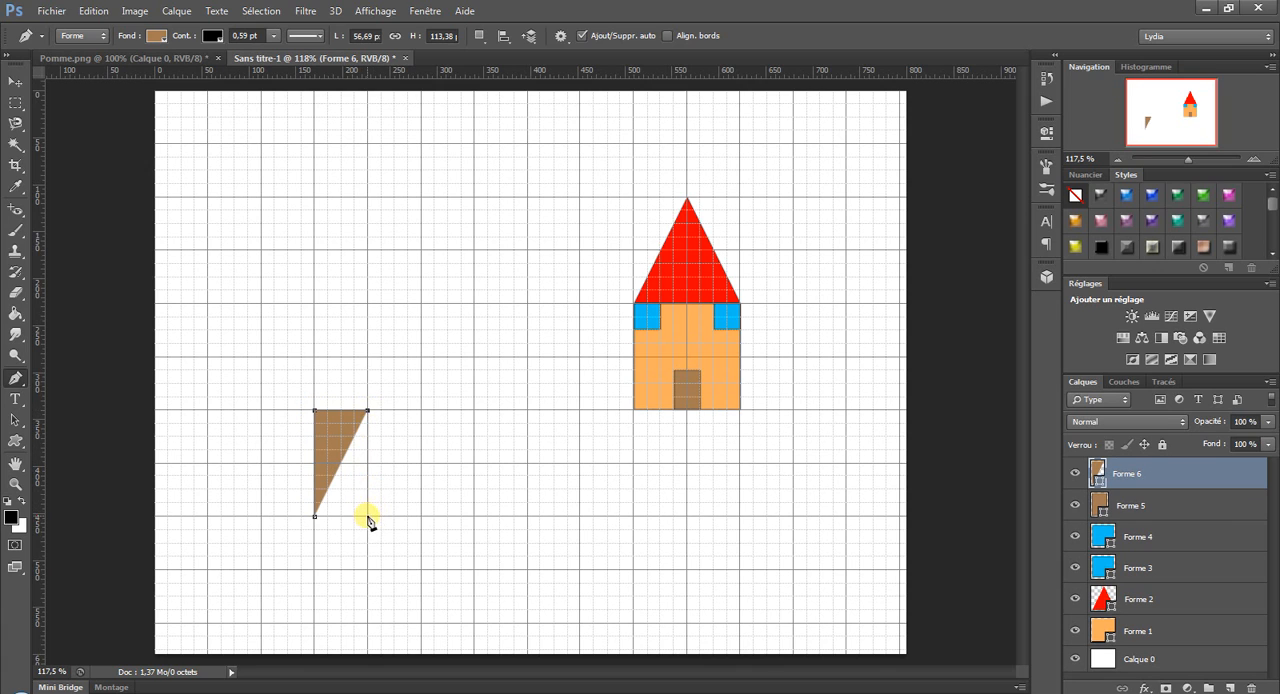
pyautogui.click(368, 516)
pyautogui.click(315, 517)
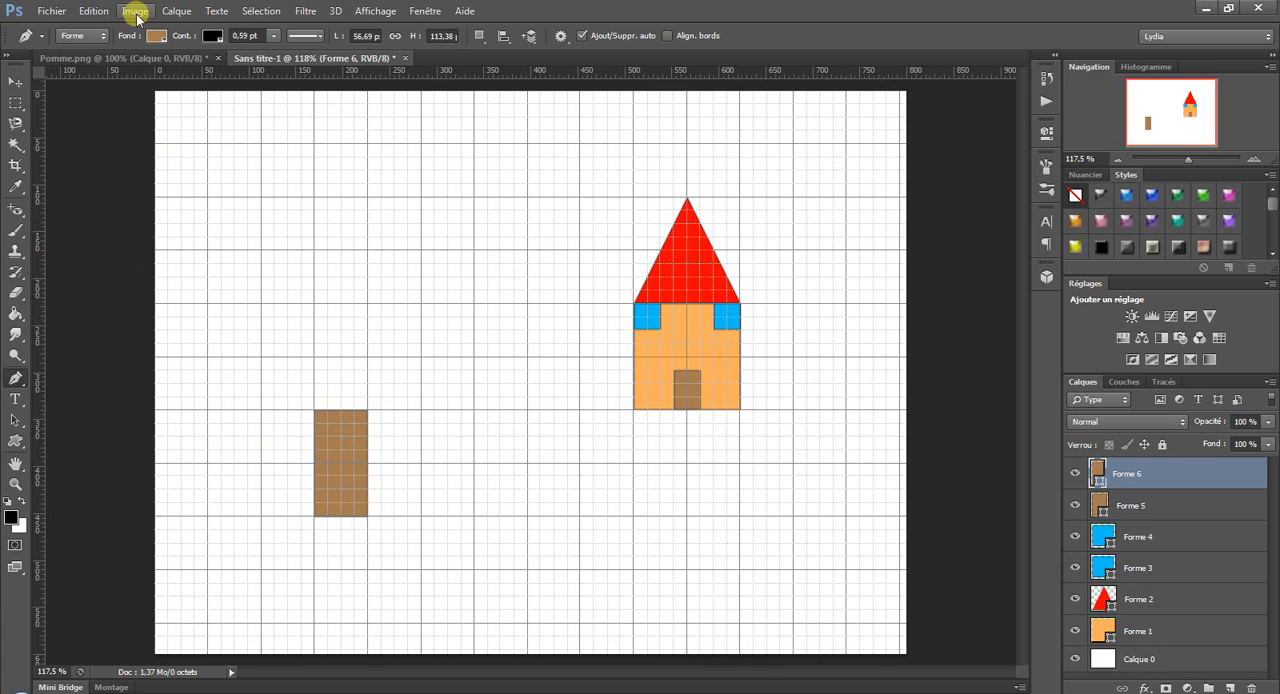
# Change the new upright rectangle's fill to dark brown.
pyautogui.click(155, 36)
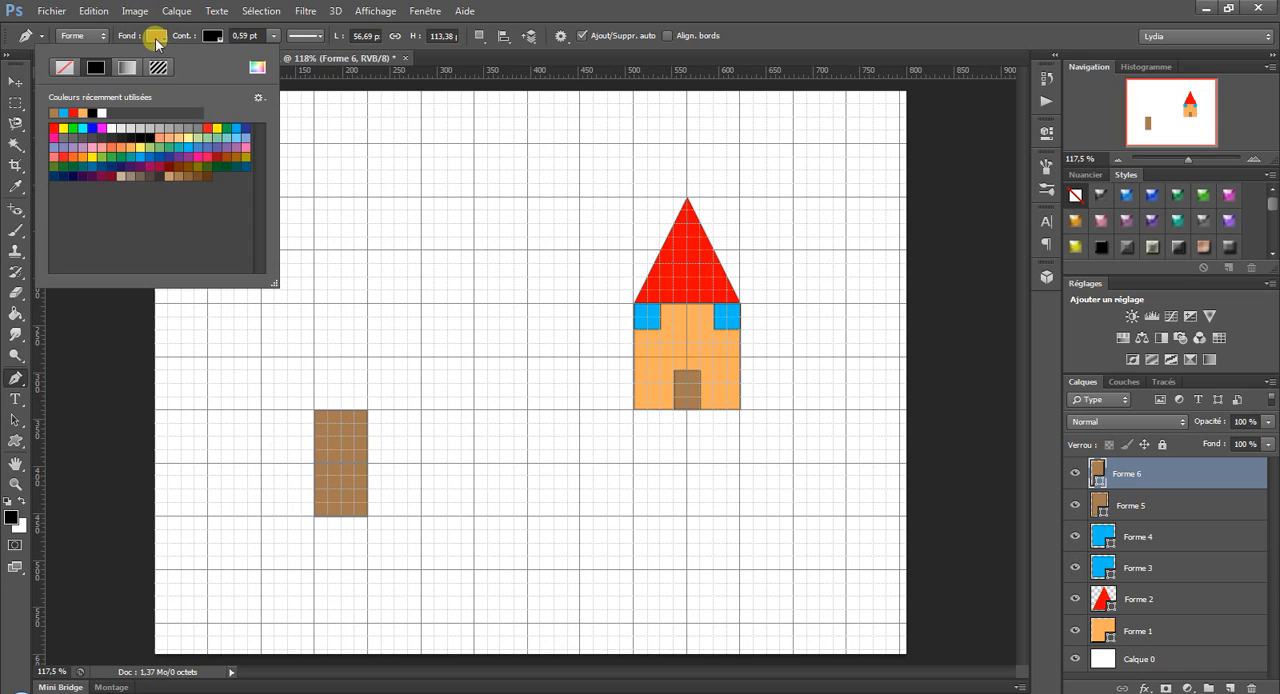
pyautogui.click(197, 176)
pyautogui.click(558, 8)
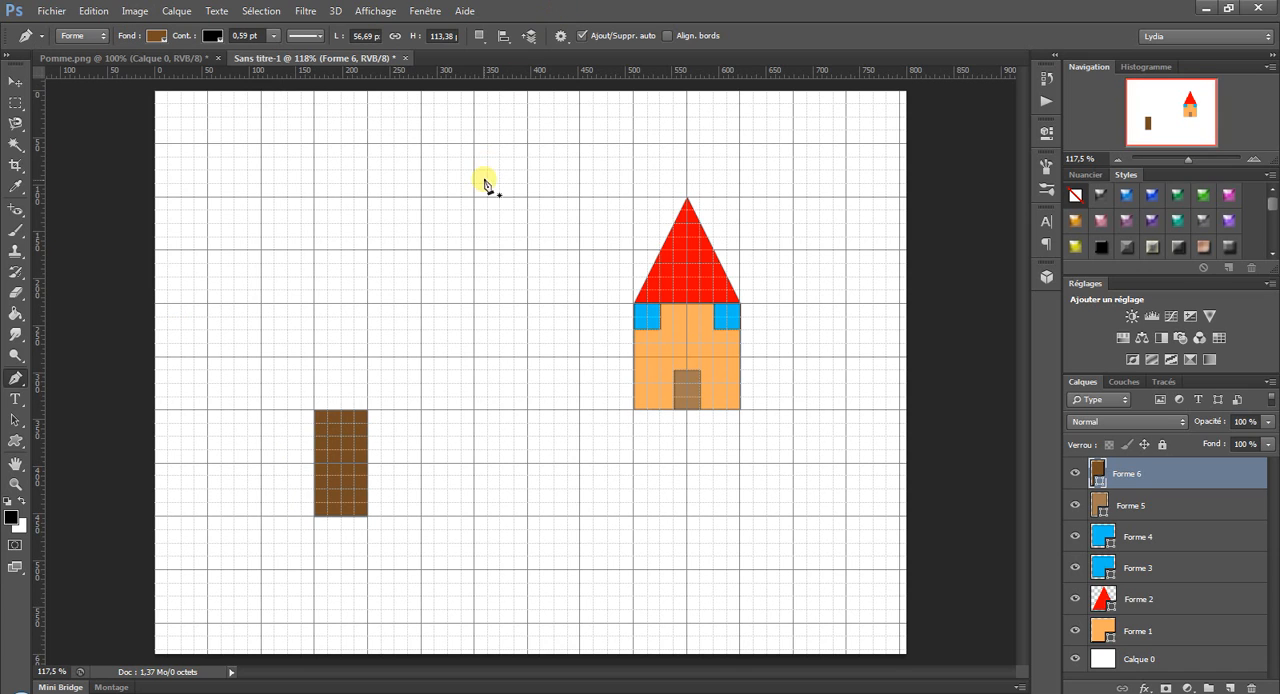
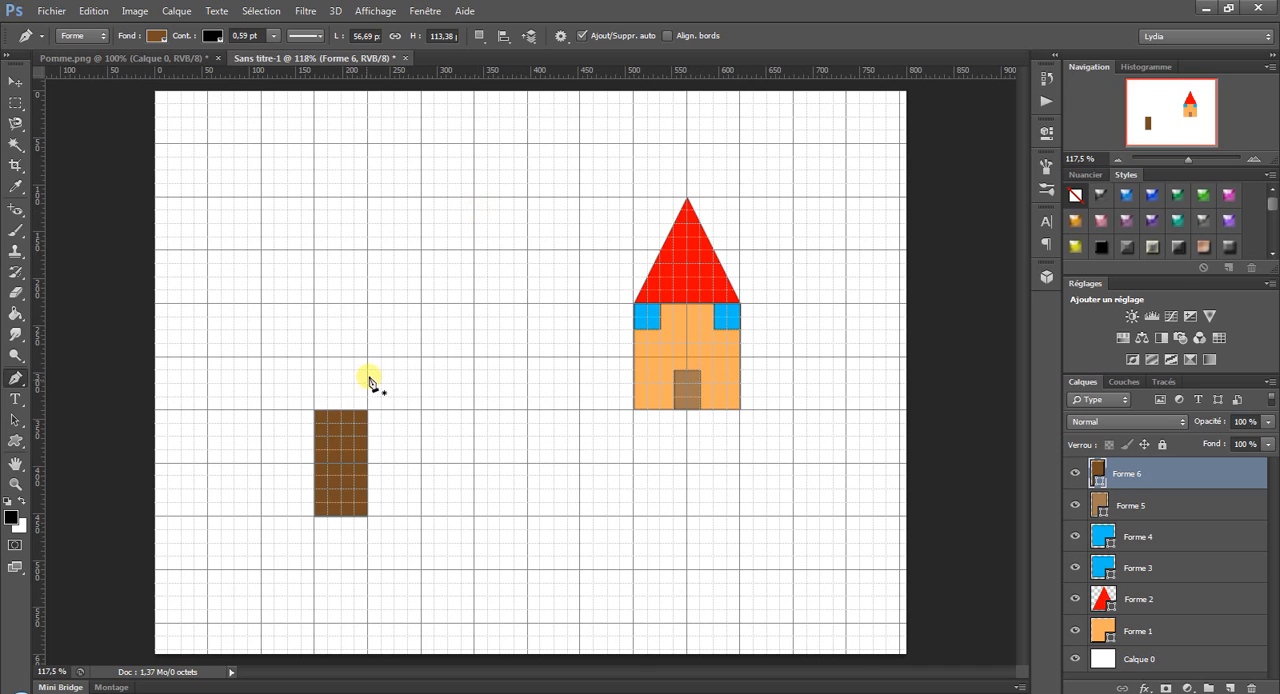
pyautogui.click(315, 412)
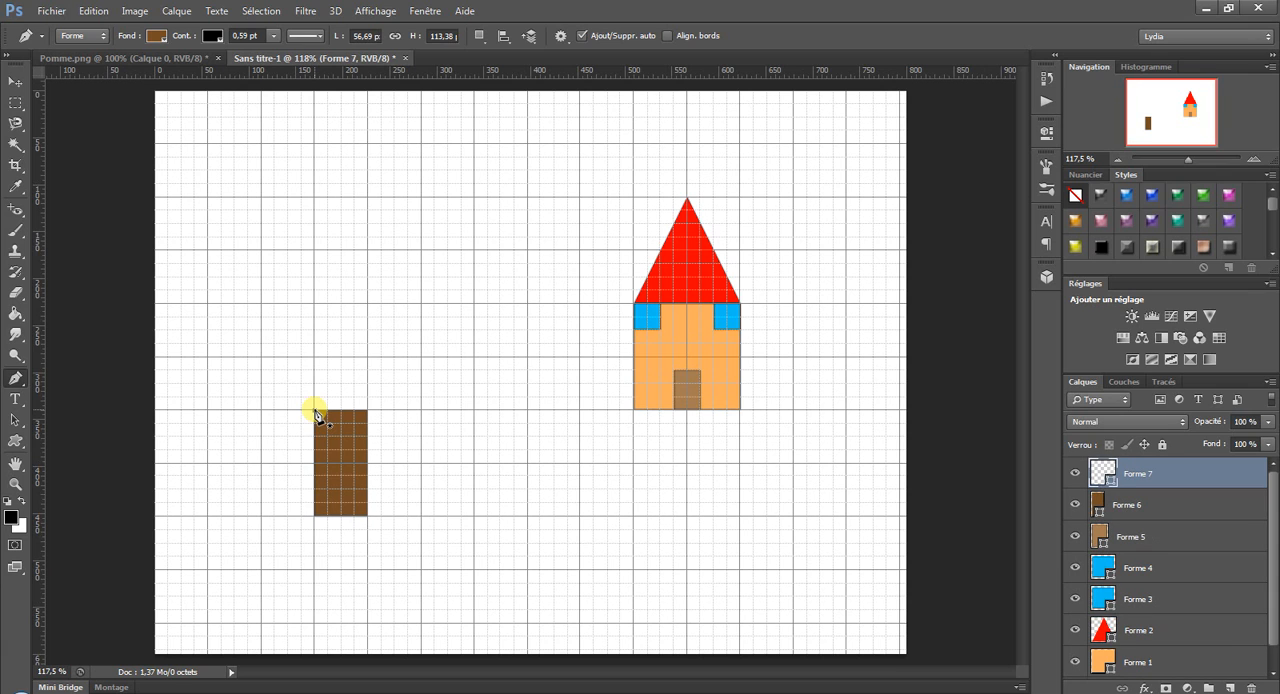
pyautogui.click(93, 11)
pyautogui.click(105, 29)
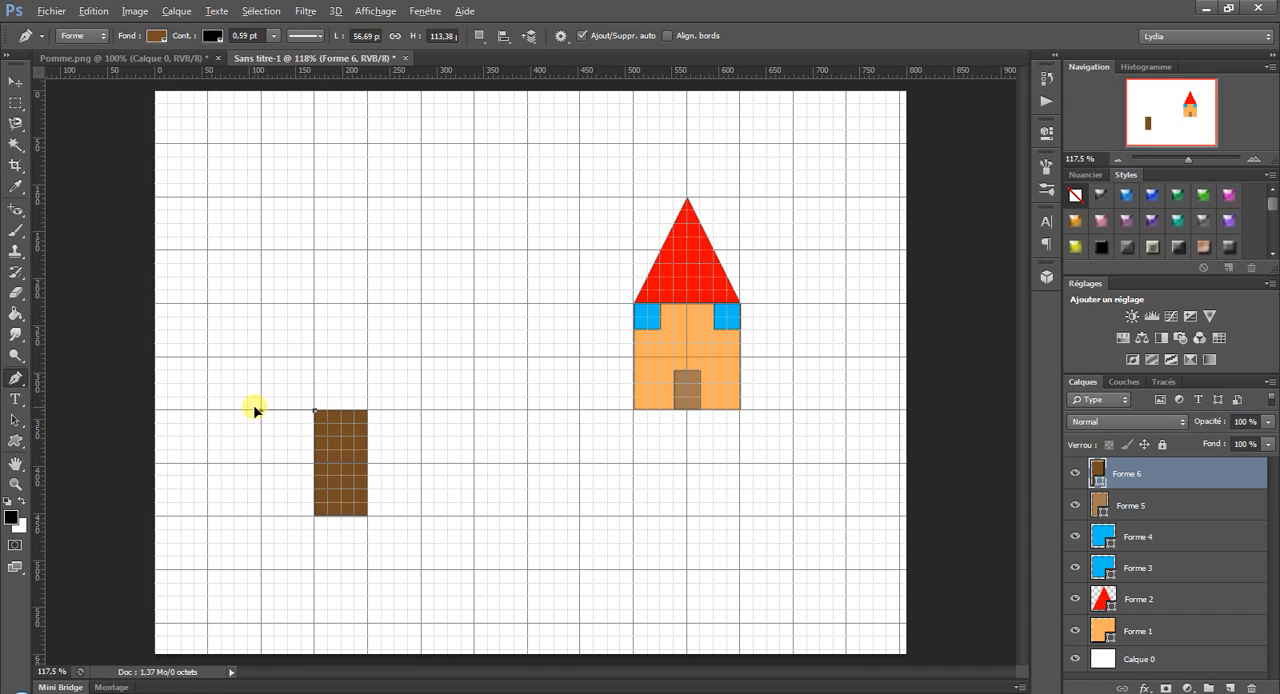
# Start the tree's foliage at the trunk's upper-left corner and draw two curved lobes up its left side.
pyautogui.moveTo(234, 409); pyautogui.dragTo(312, 410)
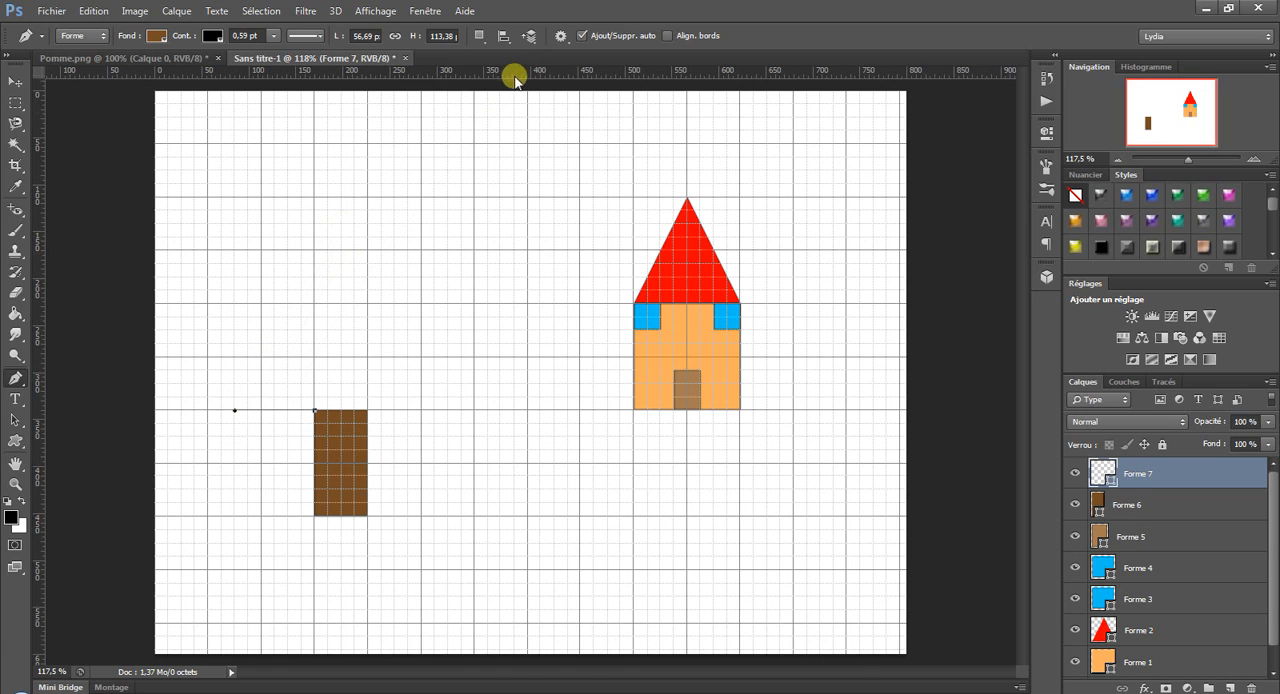
pyautogui.click(560, 35)
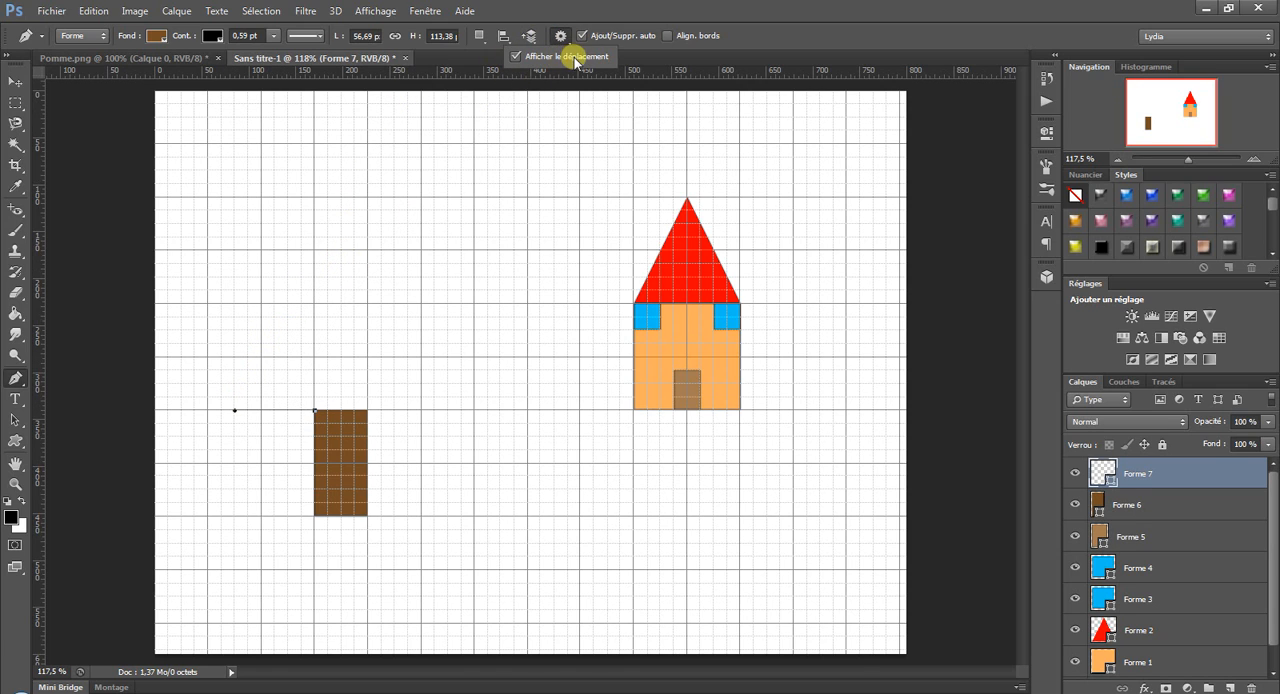
pyautogui.click(700, 9)
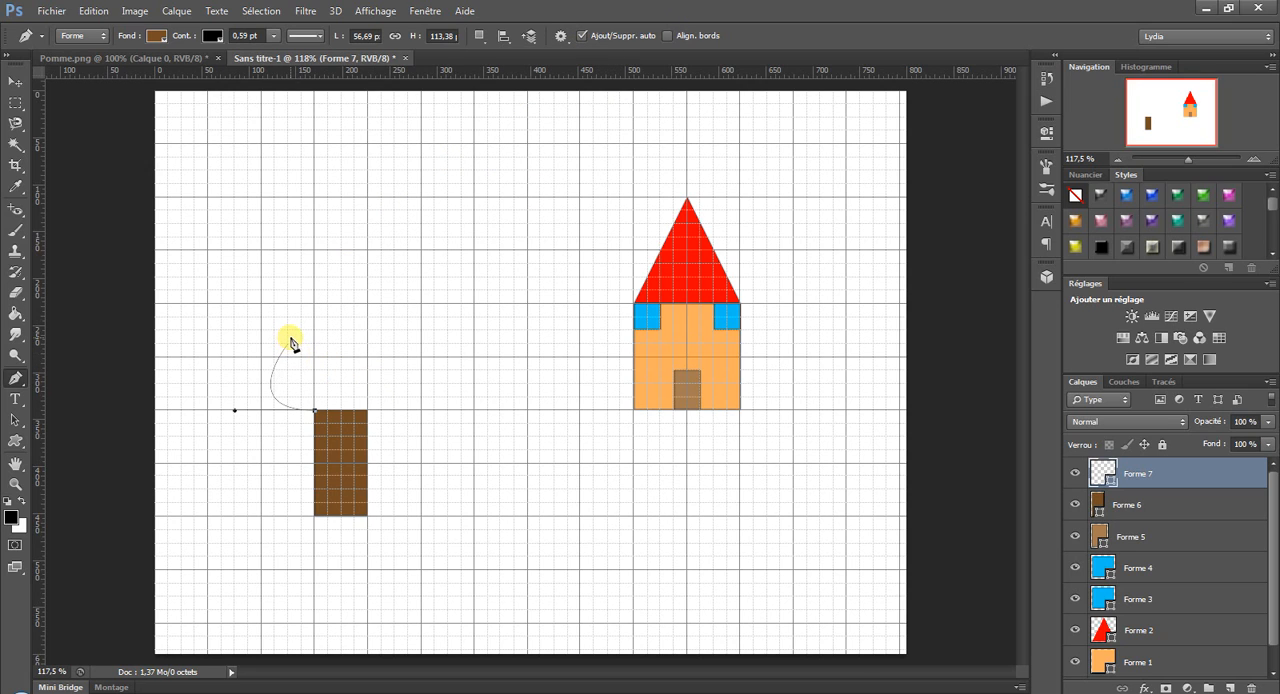
pyautogui.press('alt')
pyautogui.press('alt')
pyautogui.moveTo(301, 343); pyautogui.dragTo(236, 343)
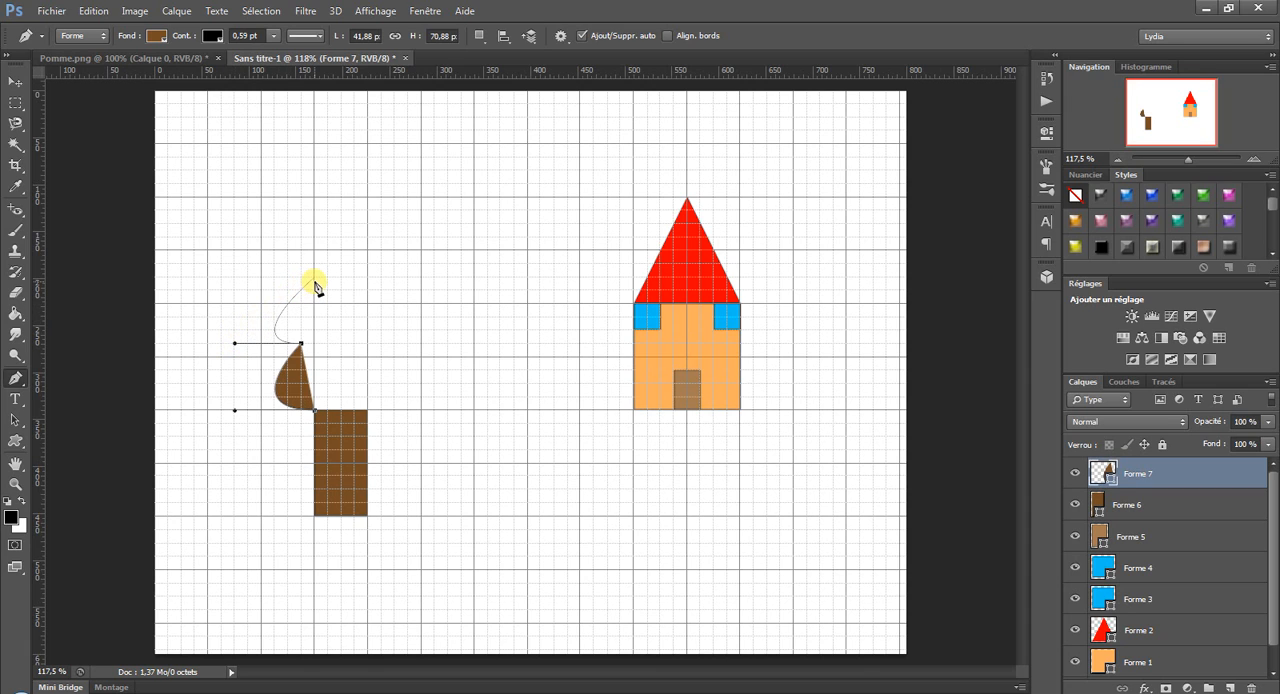
pyautogui.moveTo(314, 277); pyautogui.dragTo(314, 226)
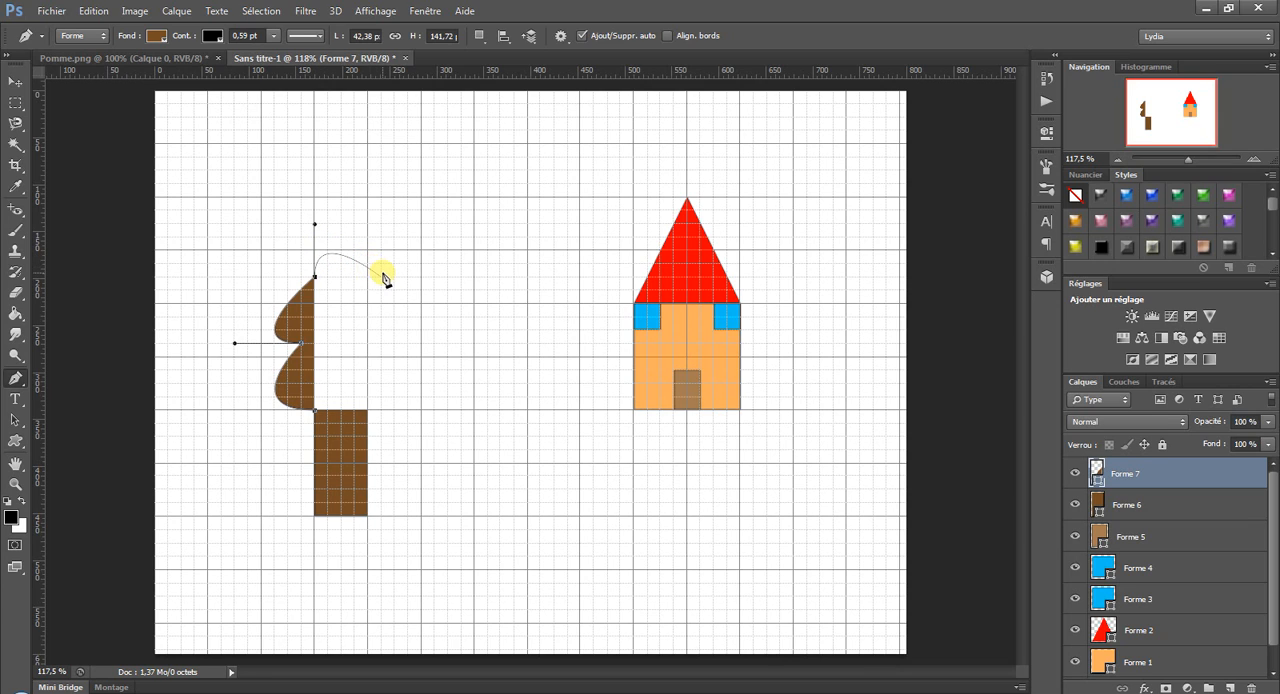
# Draw the foliage's rounded top lobe and redirect its end anchor's outgoing handle up and to the right.
pyautogui.click(384, 278)
pyautogui.moveTo(384, 278); pyautogui.dragTo(383, 318)
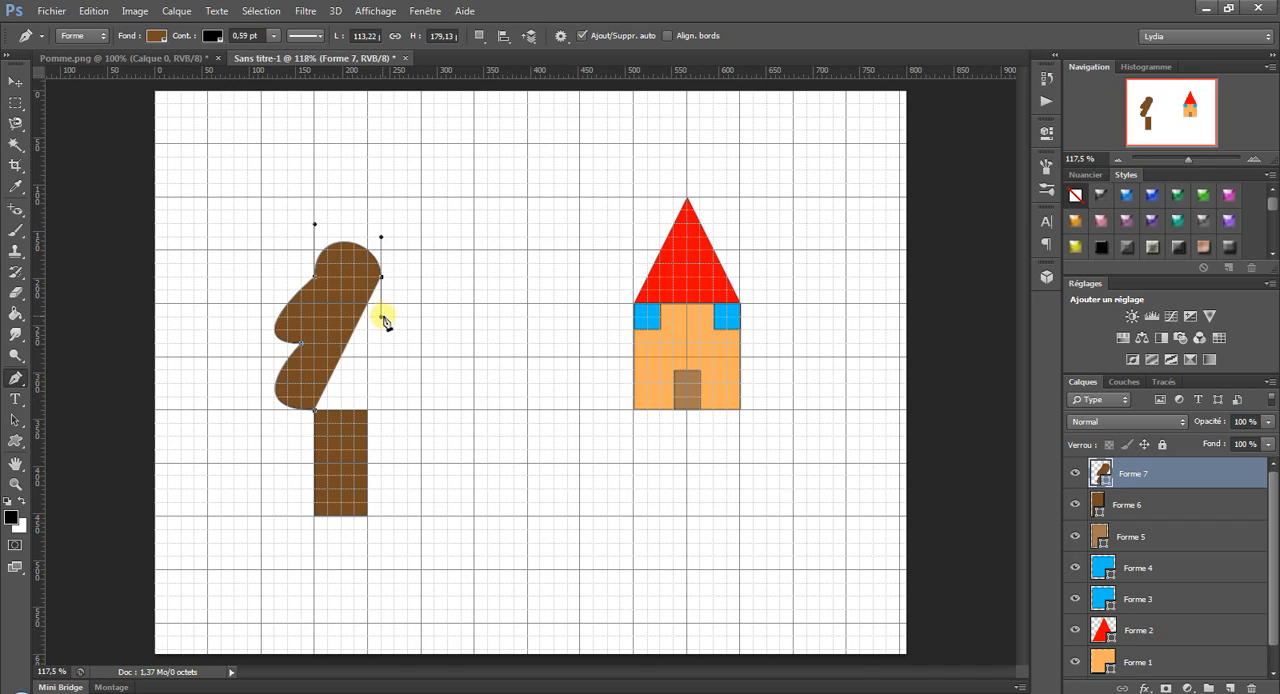
pyautogui.click(381, 279)
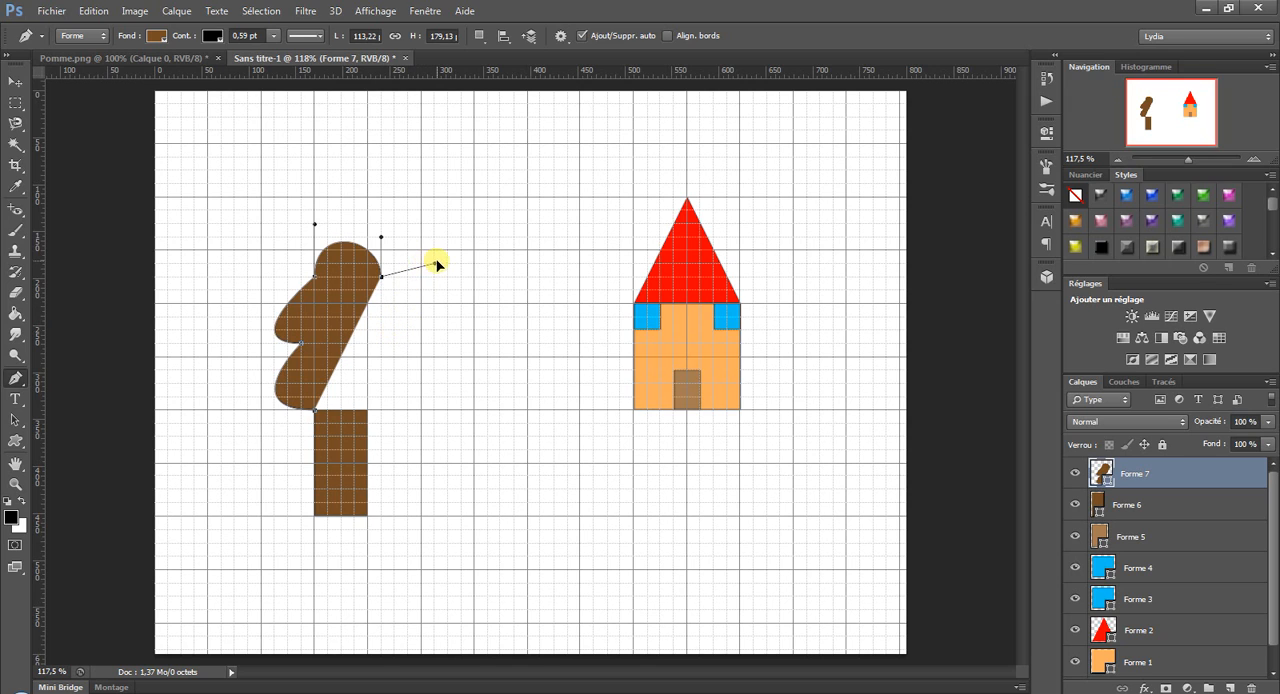
pyautogui.moveTo(436, 262); pyautogui.dragTo(448, 250)
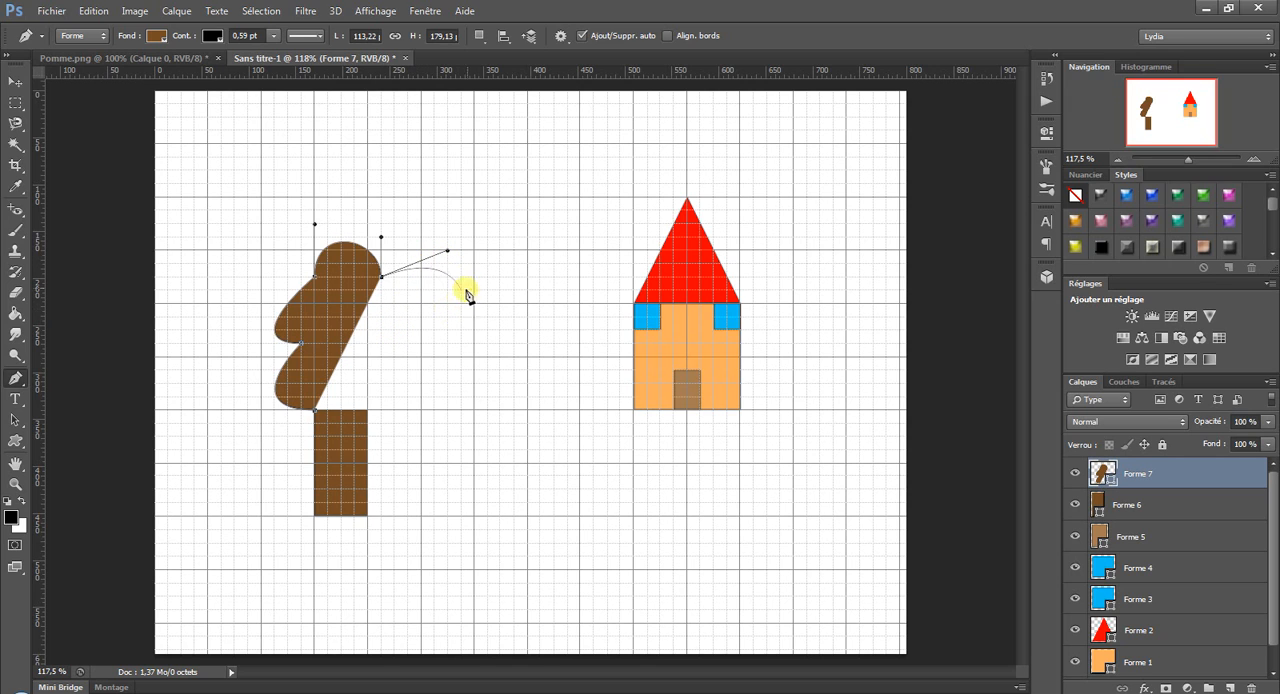
pyautogui.click(447, 290)
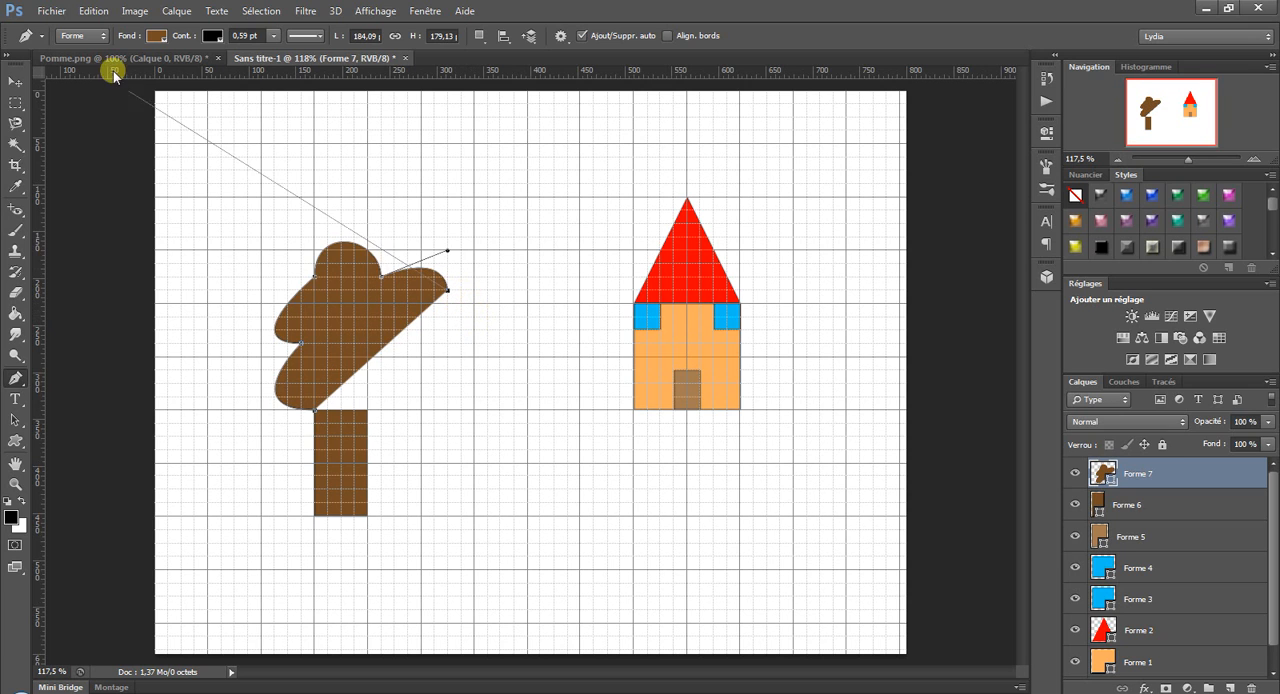
pyautogui.click(94, 11)
pyautogui.click(150, 27)
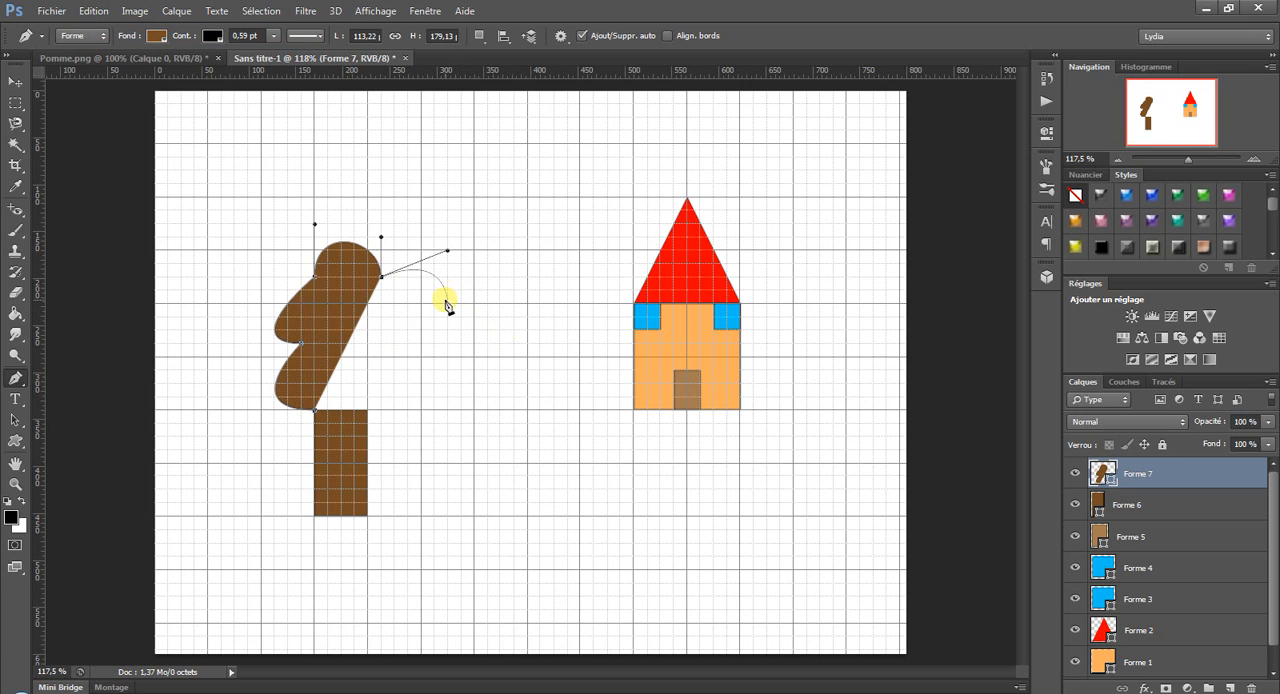
# Add the foliage's upper-right lobe, with the end anchor's outgoing handle pointing down and to the right.
pyautogui.moveTo(447, 303); pyautogui.dragTo(487, 330)
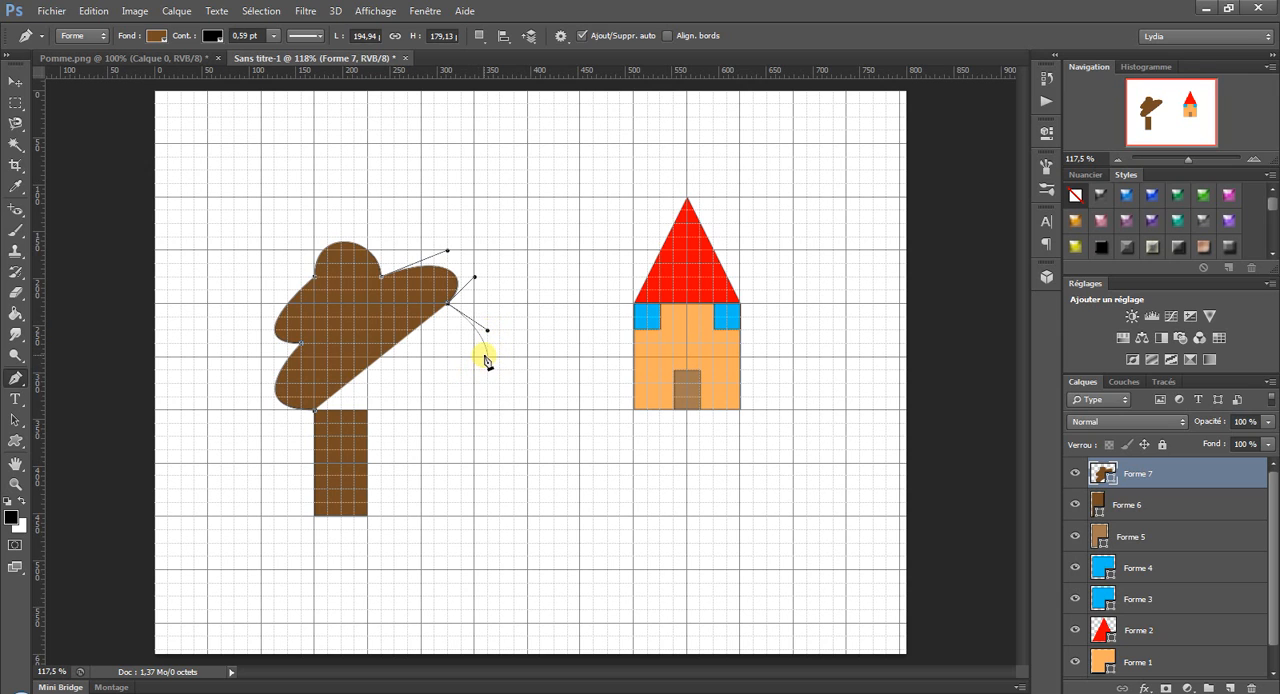
pyautogui.click(485, 359)
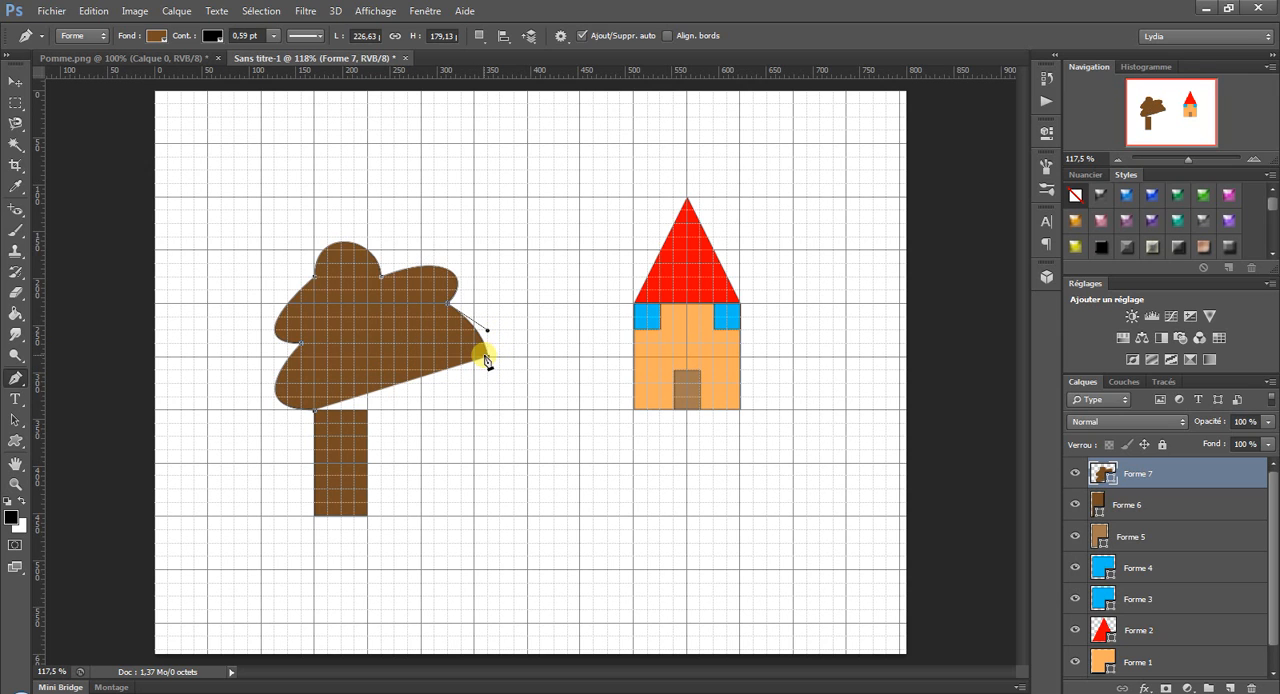
pyautogui.click(93, 10)
pyautogui.click(110, 24)
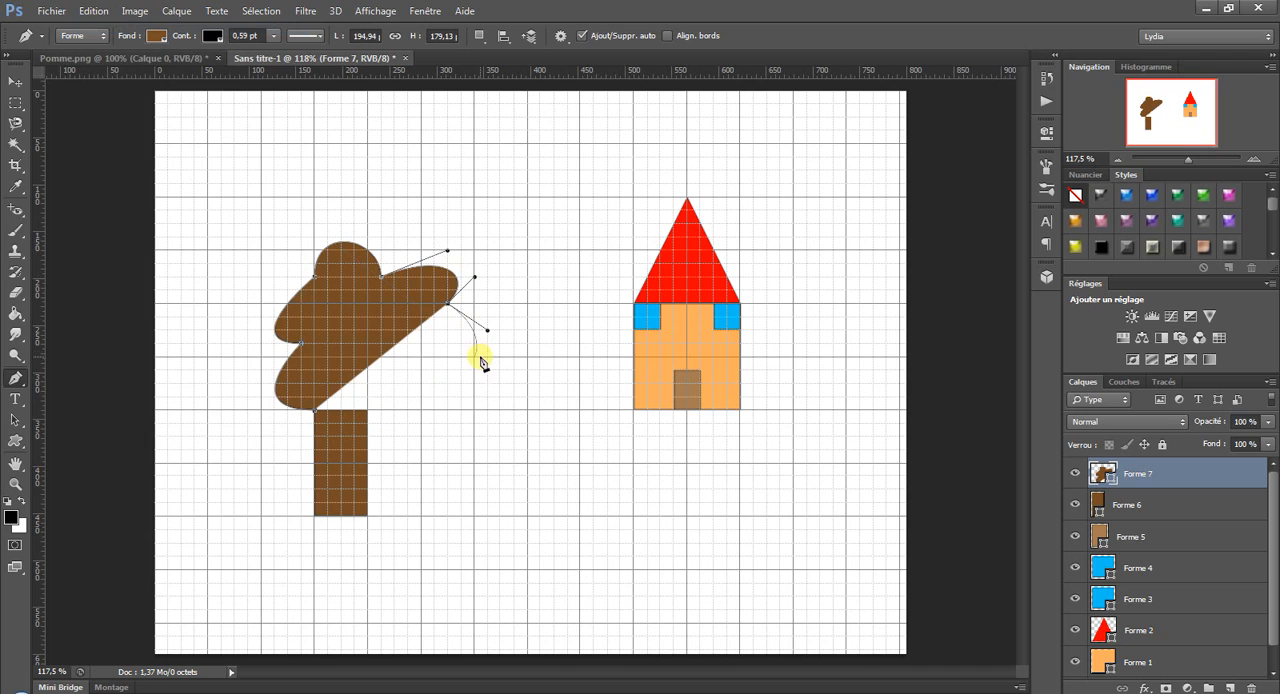
# Draw the two remaining right-hand lobes and close the foliage along the top of the trunk, about 224 px wide and 179 px high.
pyautogui.moveTo(460, 357); pyautogui.dragTo(515, 357)
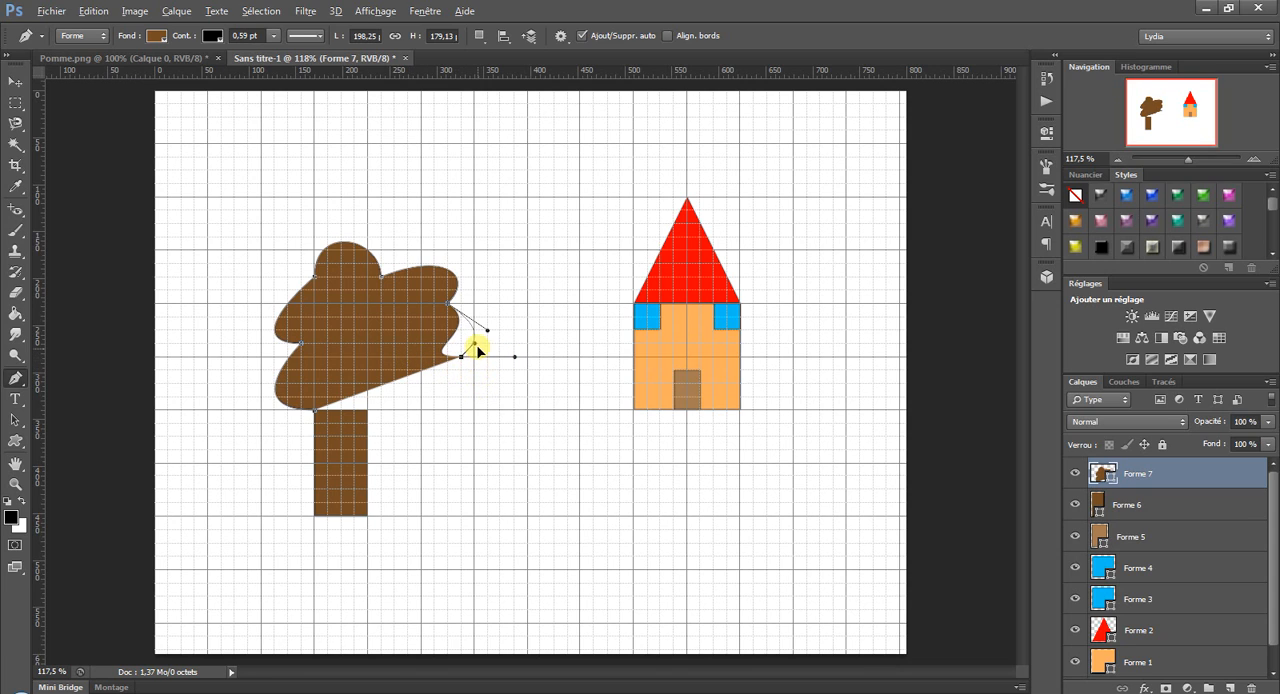
pyautogui.moveTo(501, 341); pyautogui.dragTo(501, 383)
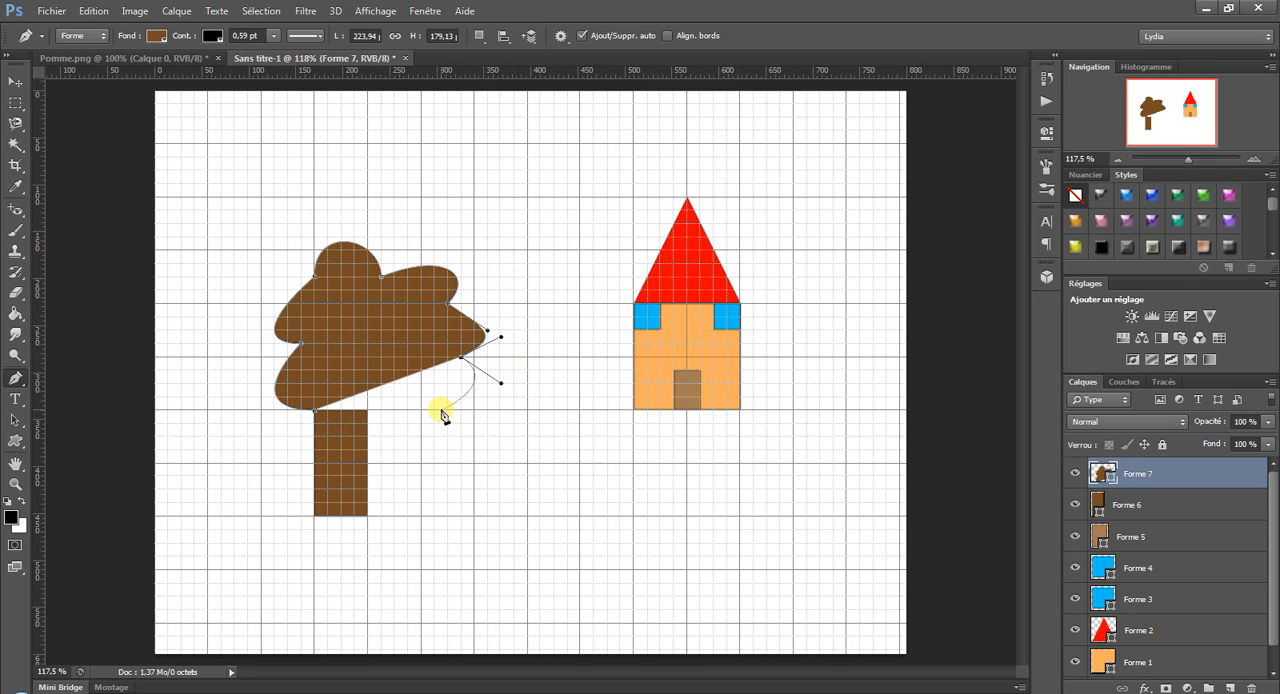
pyautogui.click(441, 410)
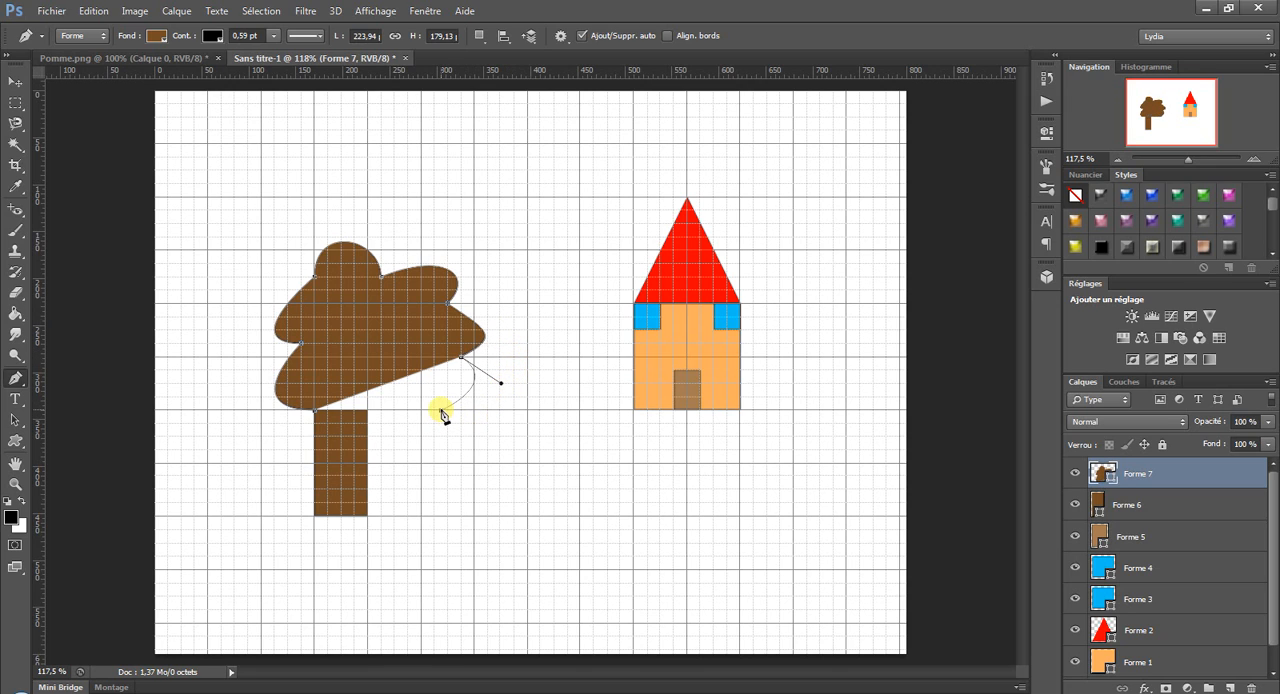
pyautogui.click(316, 415)
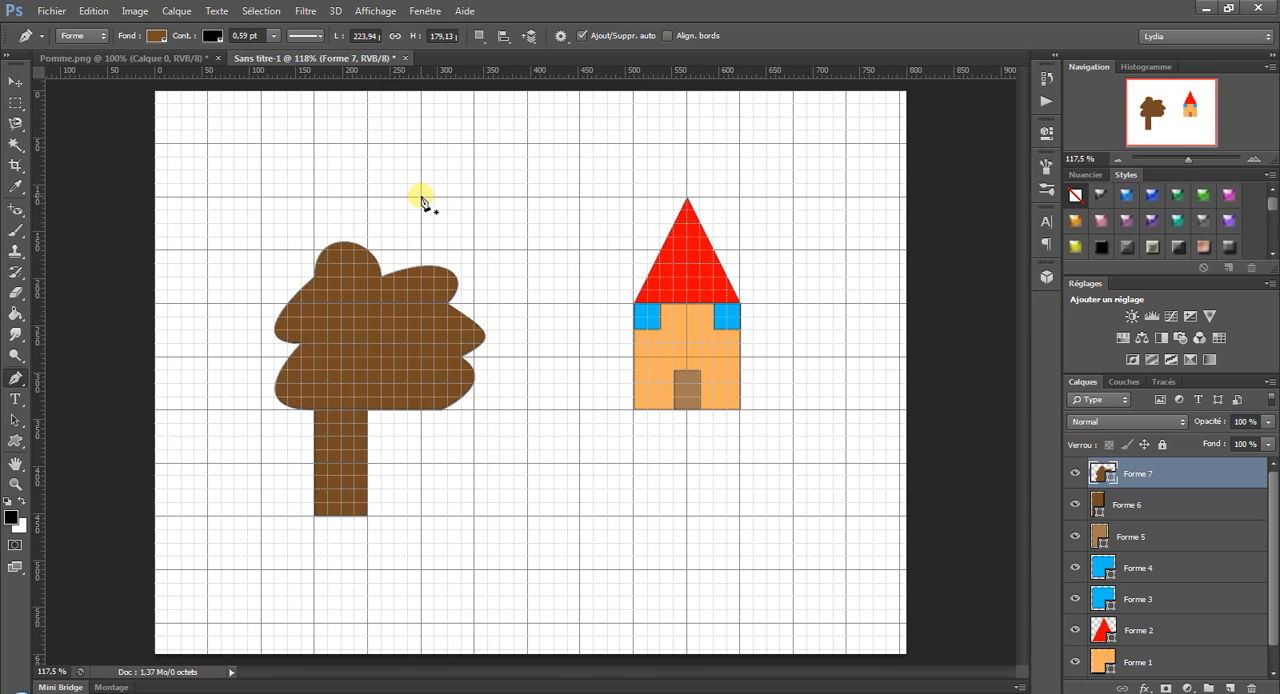
pyautogui.moveTo(421, 197); pyautogui.dragTo(551, 166)
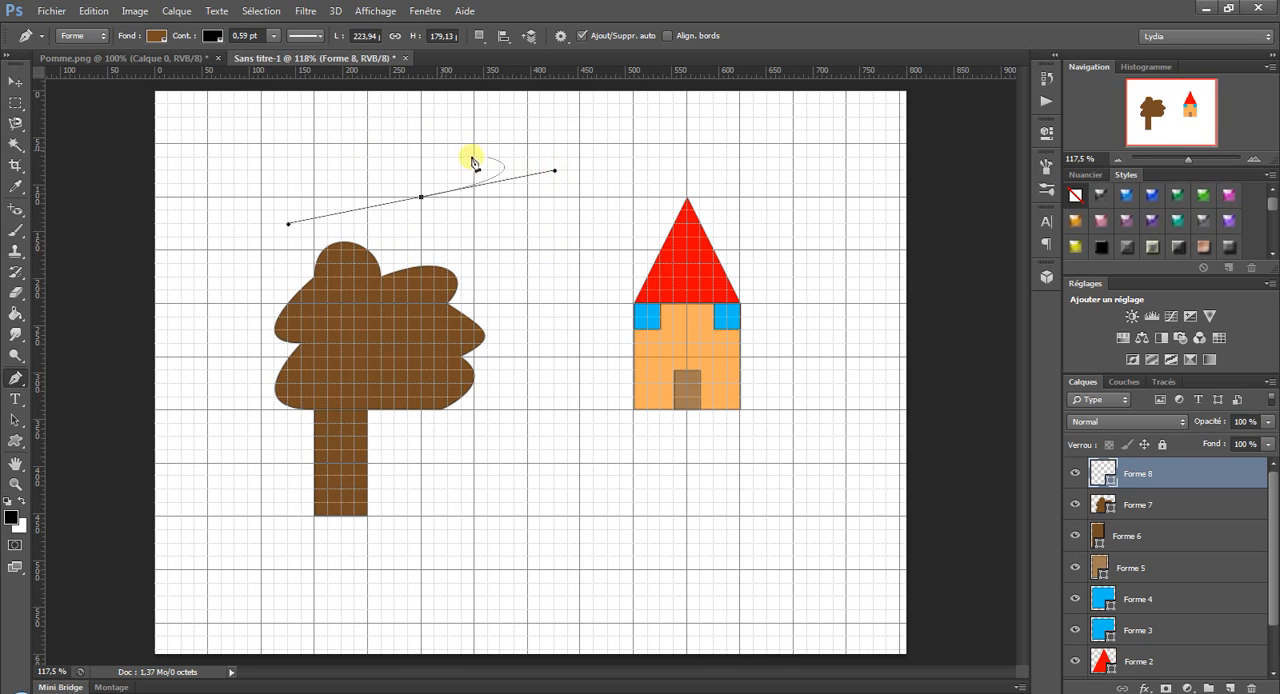
pyautogui.click(104, 11)
pyautogui.click(130, 26)
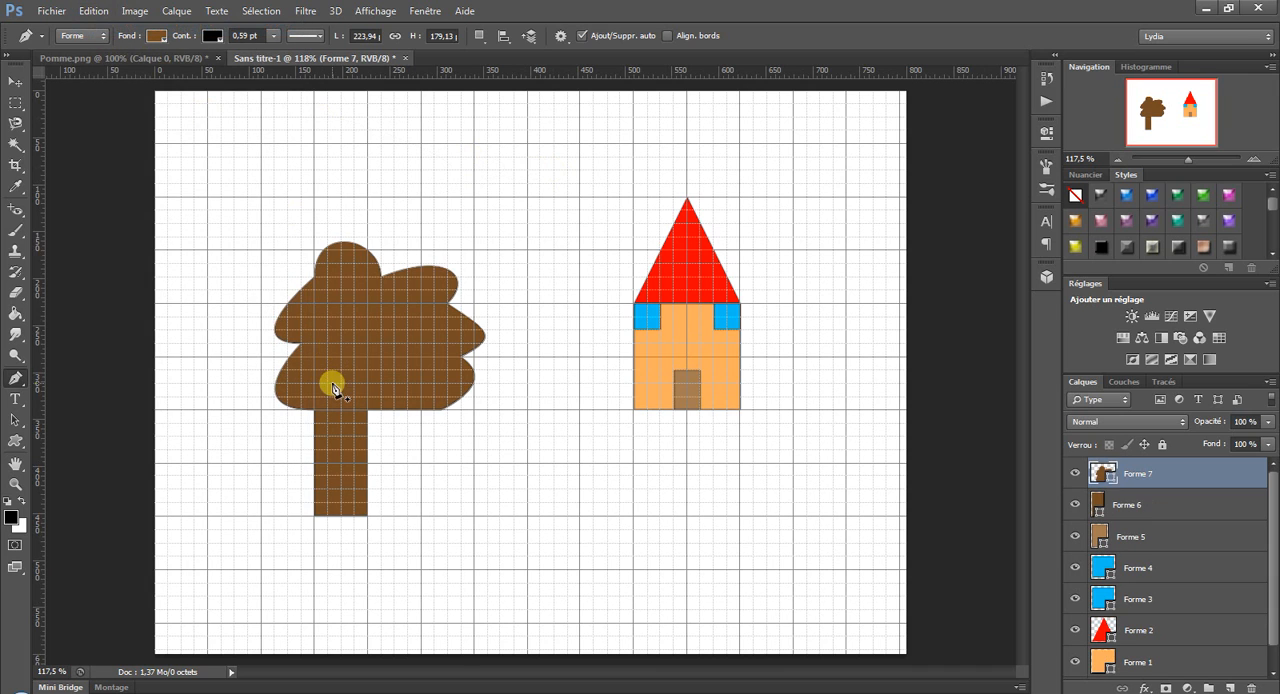
# Change the tree foliage's fill to light green.
pyautogui.click(164, 35)
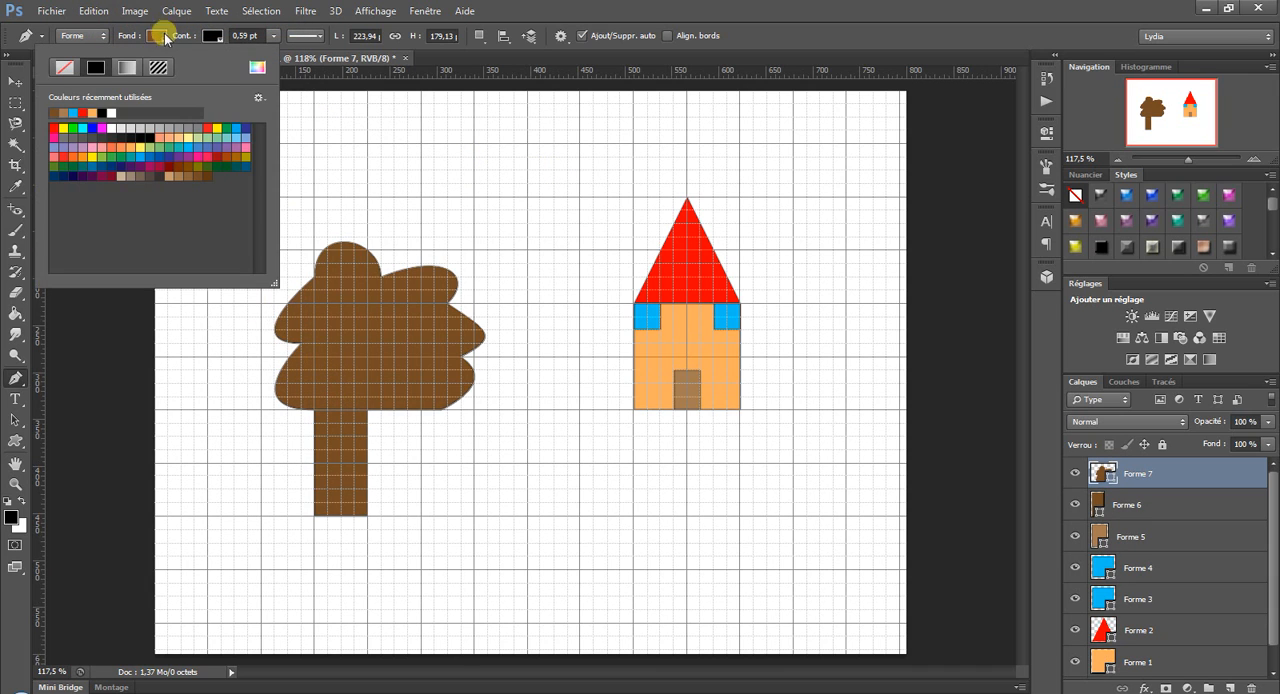
pyautogui.click(102, 155)
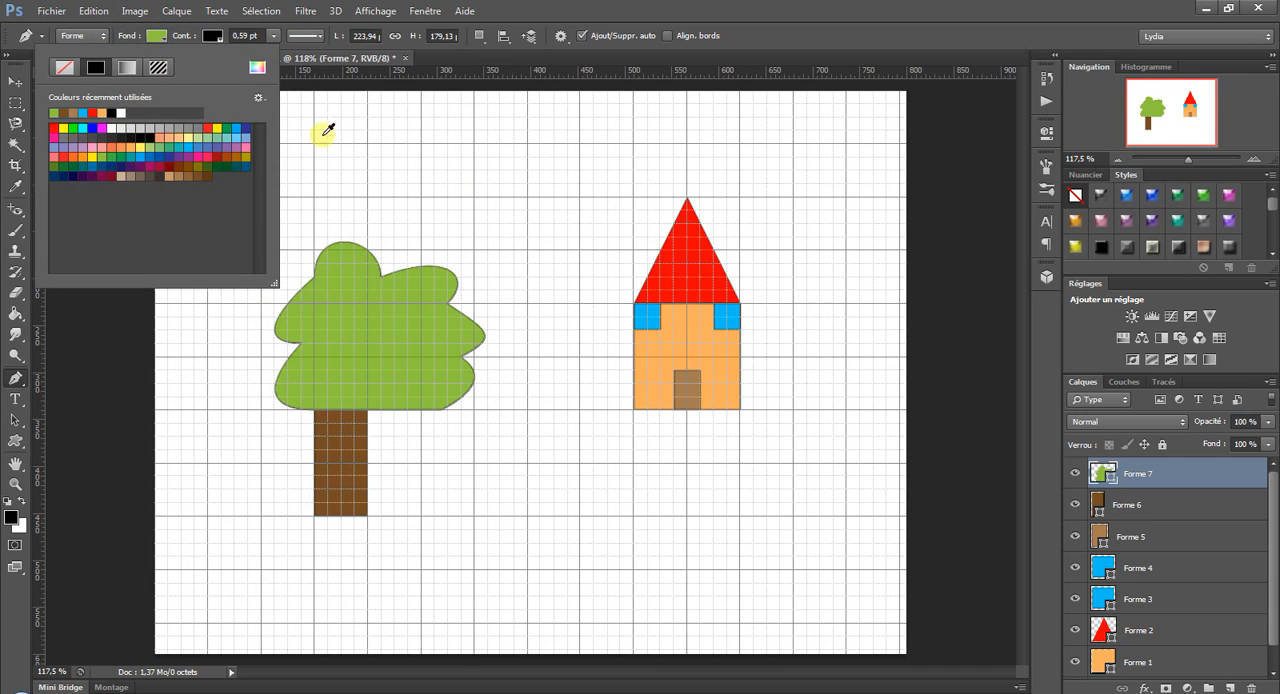
pyautogui.click(714, 9)
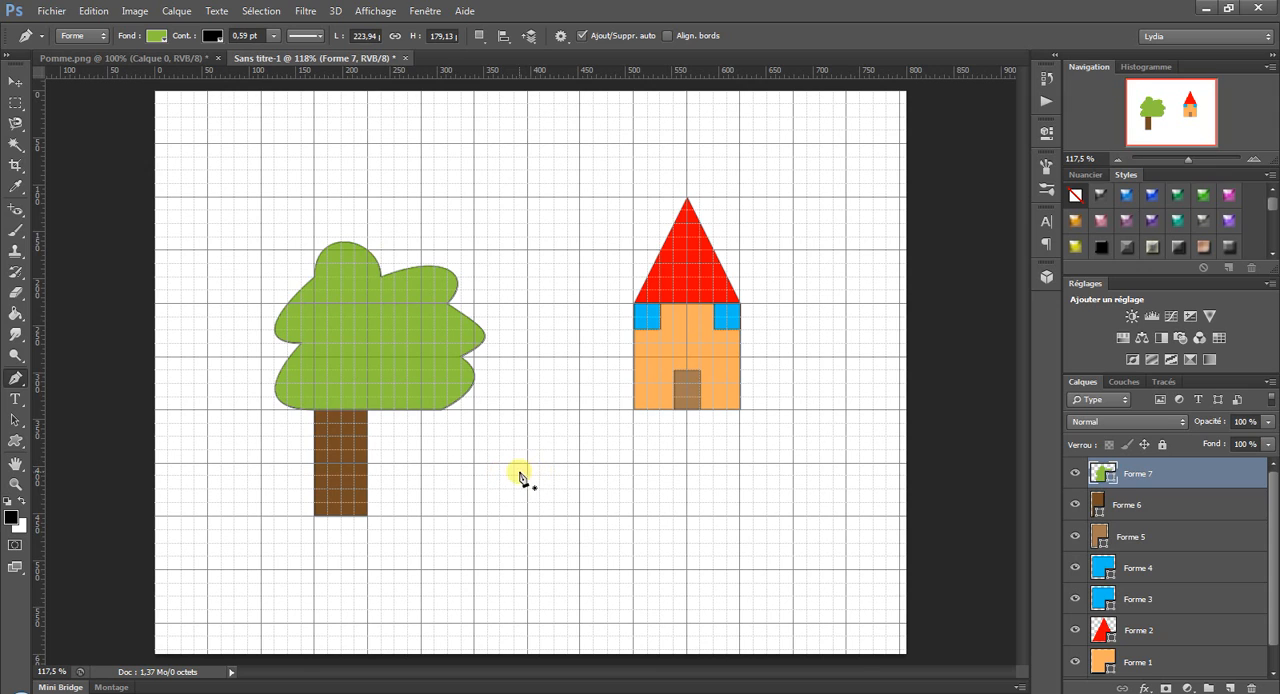
# Draw a closed green practice shape about 142 px wide and 99 px high below the house, with straight edges and one curved side.
pyautogui.click(527, 490)
pyautogui.click(527, 463)
pyautogui.moveTo(527, 436); pyautogui.dragTo(527, 410)
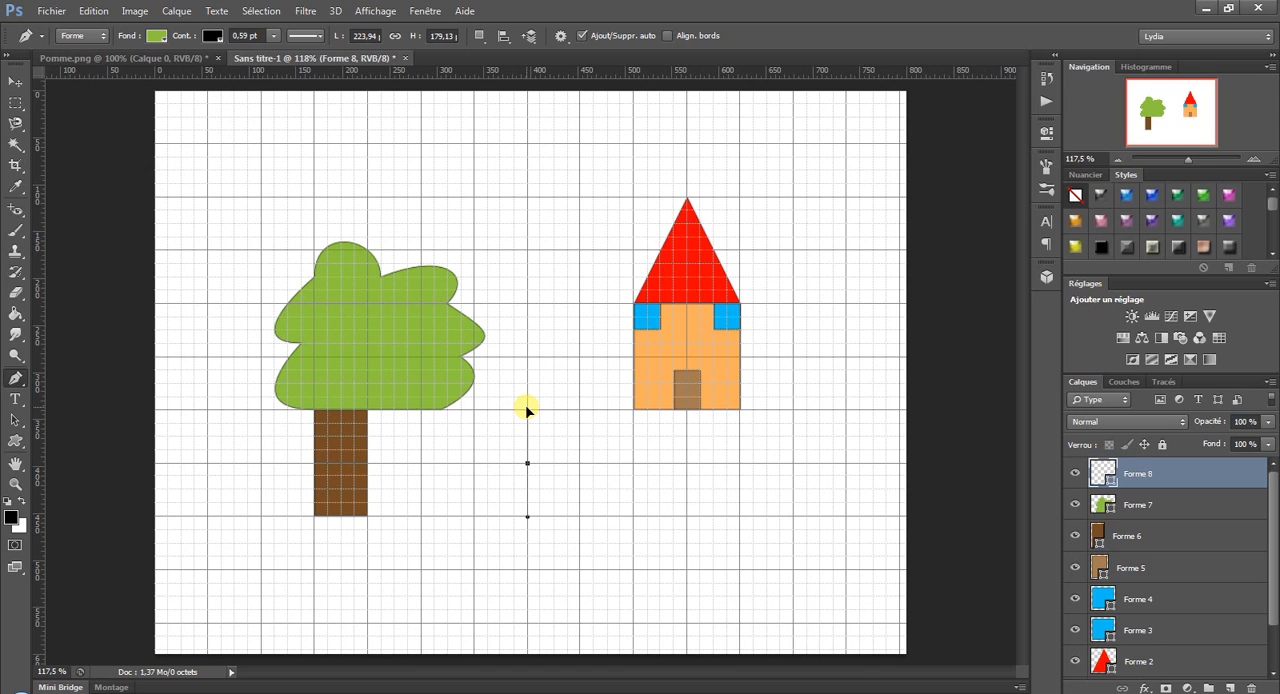
pyautogui.moveTo(527, 409)
pyautogui.mouseDown()
pyautogui.moveTo(529, 465)
pyautogui.moveTo(557, 424)
pyautogui.moveTo(631, 443)
pyautogui.moveTo(507, 436)
pyautogui.moveTo(541, 410)
pyautogui.moveTo(526, 452)
pyautogui.moveTo(528, 411)
pyautogui.mouseUp()
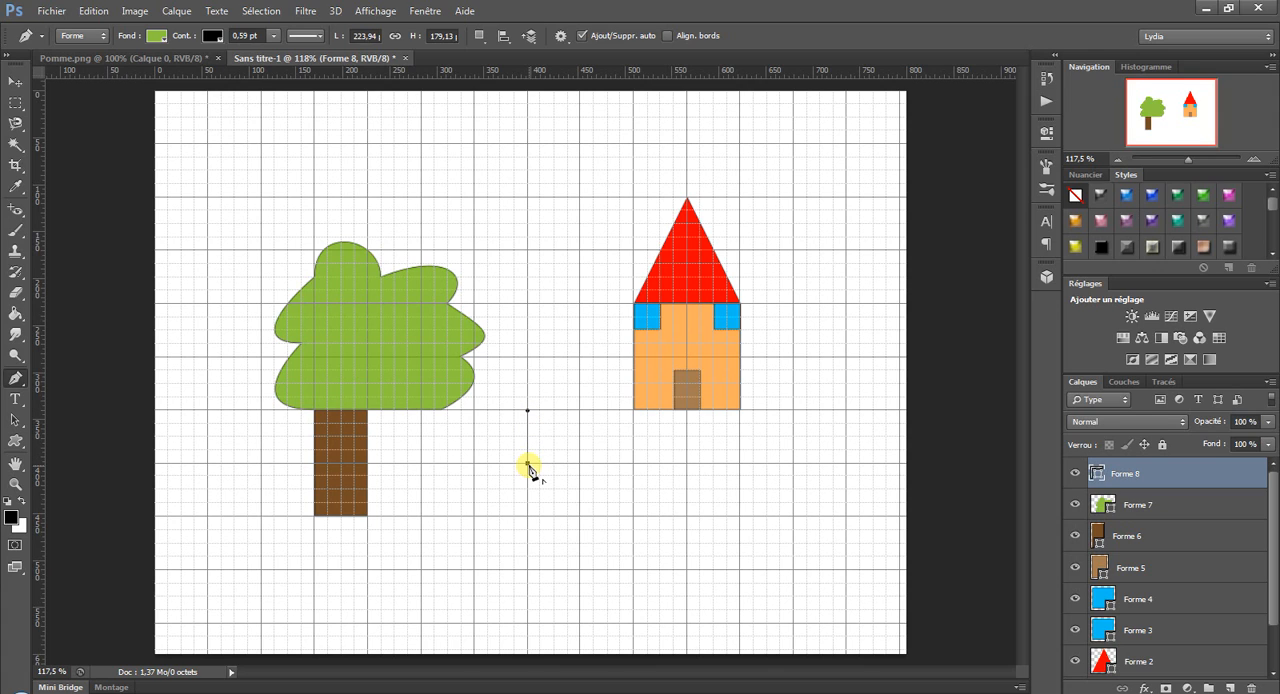
pyautogui.click(527, 463)
pyautogui.click(635, 437)
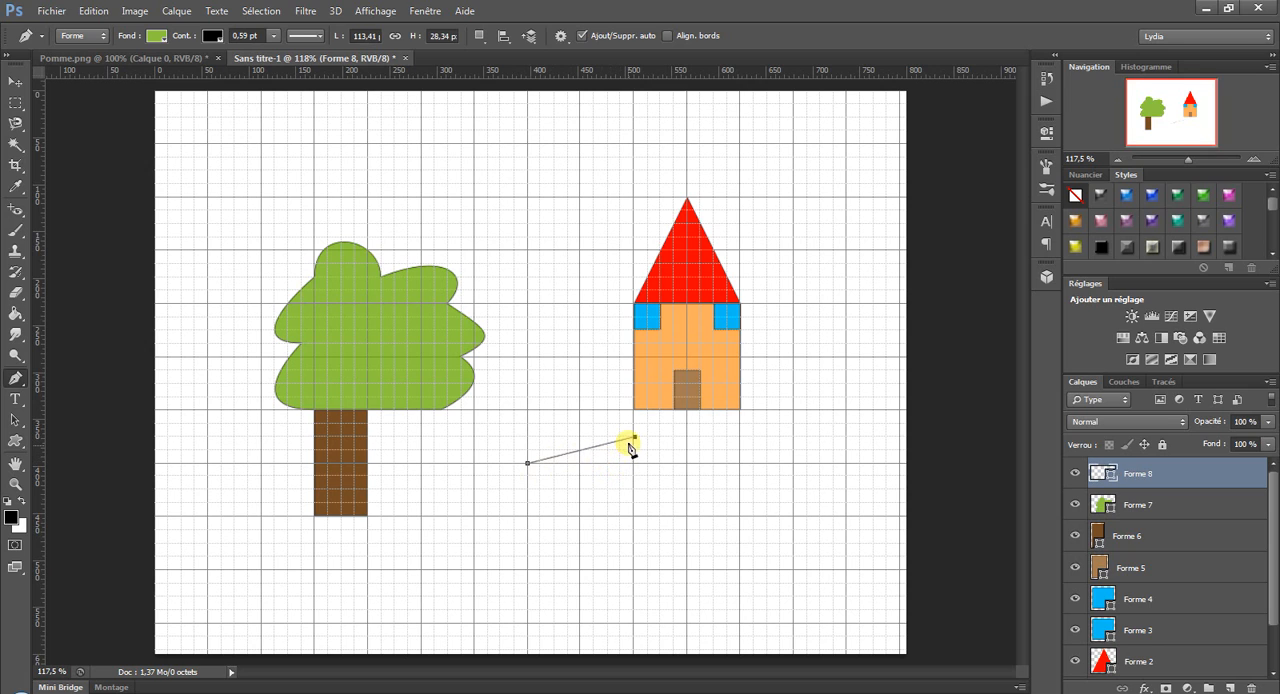
pyautogui.click(657, 524)
pyautogui.moveTo(580, 529); pyautogui.dragTo(529, 466)
pyautogui.click(529, 466)
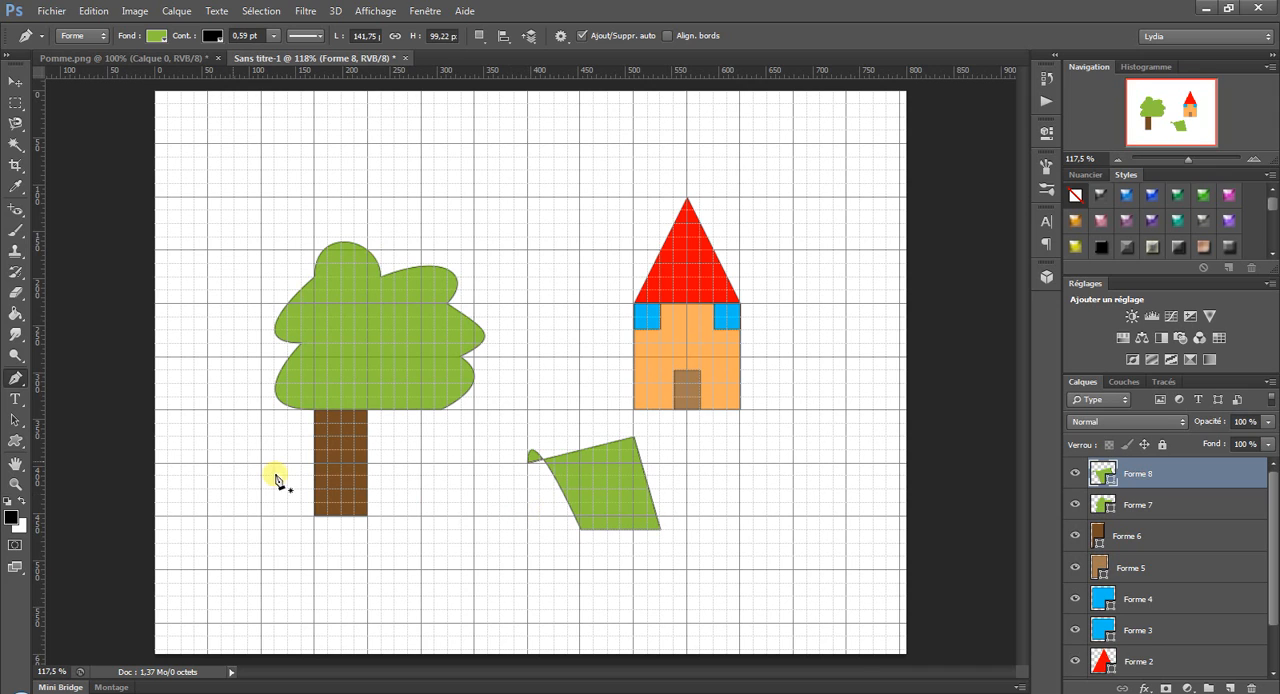
# Draw three straight-edged anchors with the Pen tool above the tree, forming a green triangle about 305 px wide and 142 px high.
pyautogui.click(15, 378)
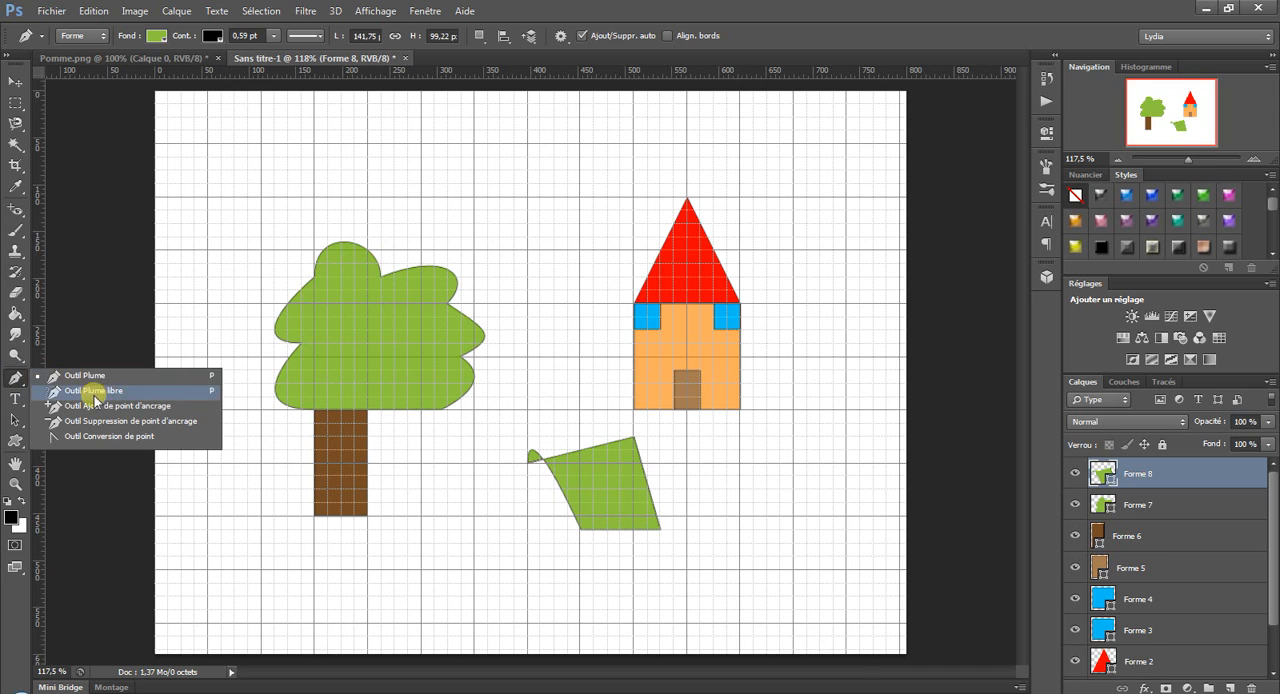
pyautogui.click(14, 379)
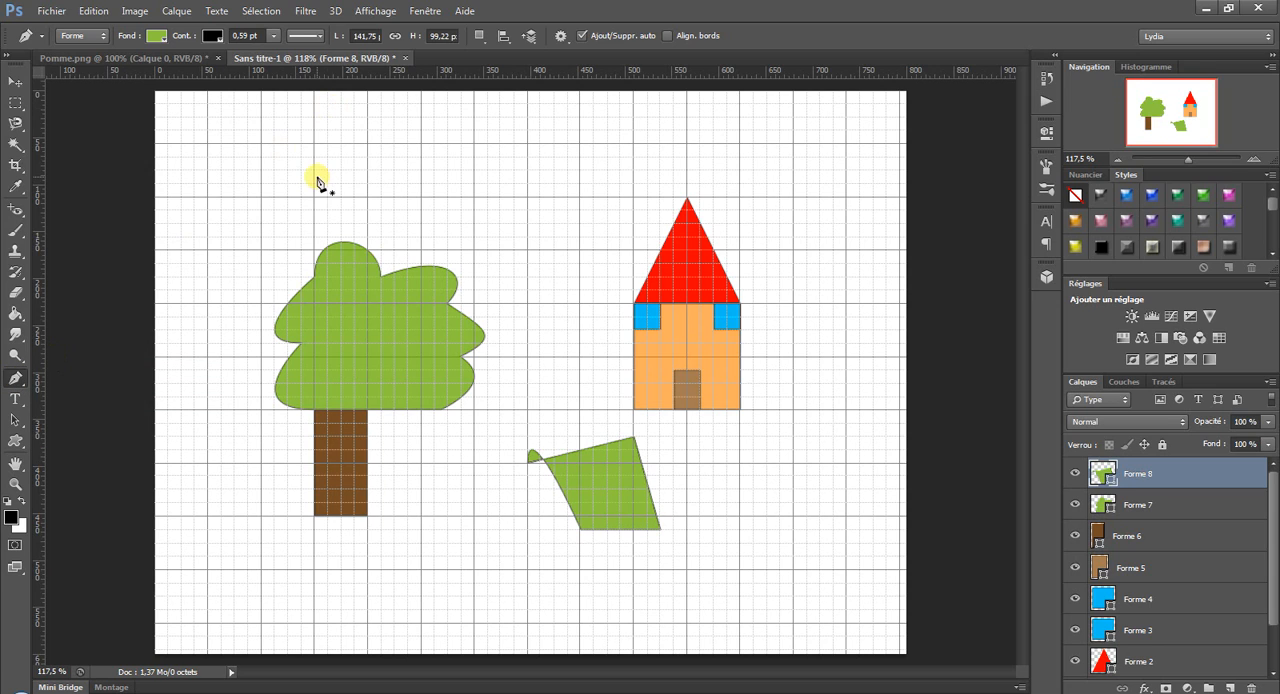
pyautogui.click(315, 144)
pyautogui.click(601, 131)
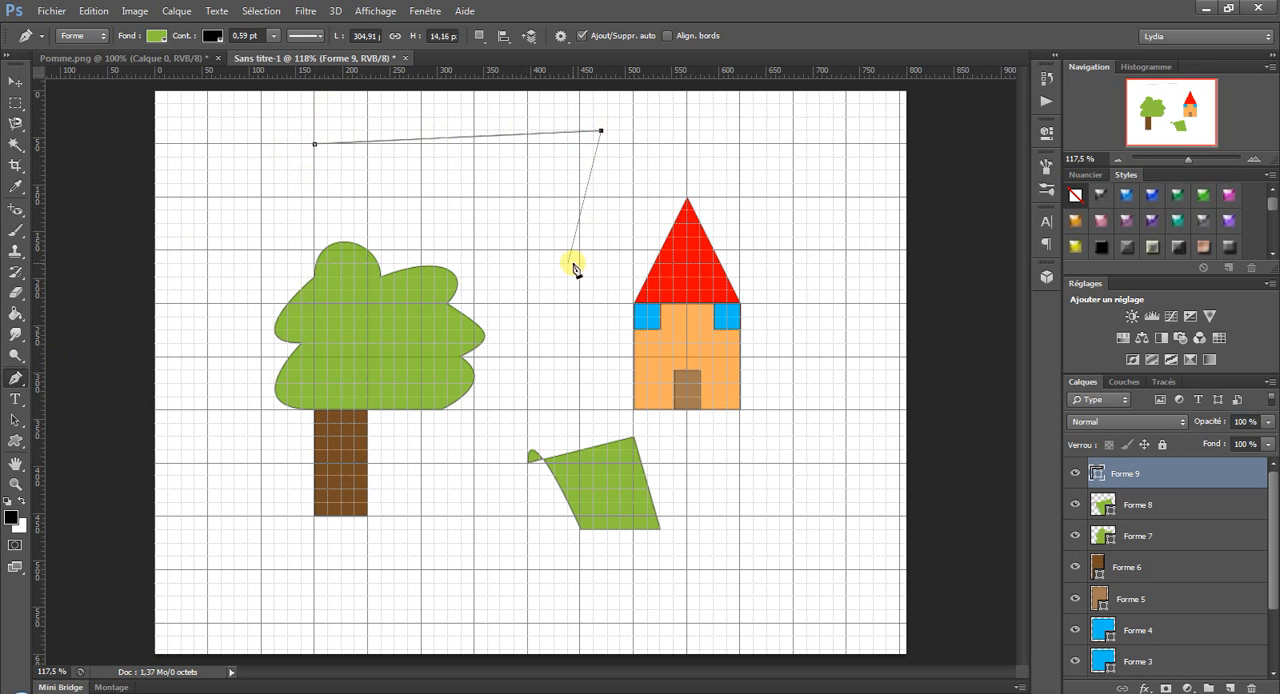
pyautogui.click(568, 263)
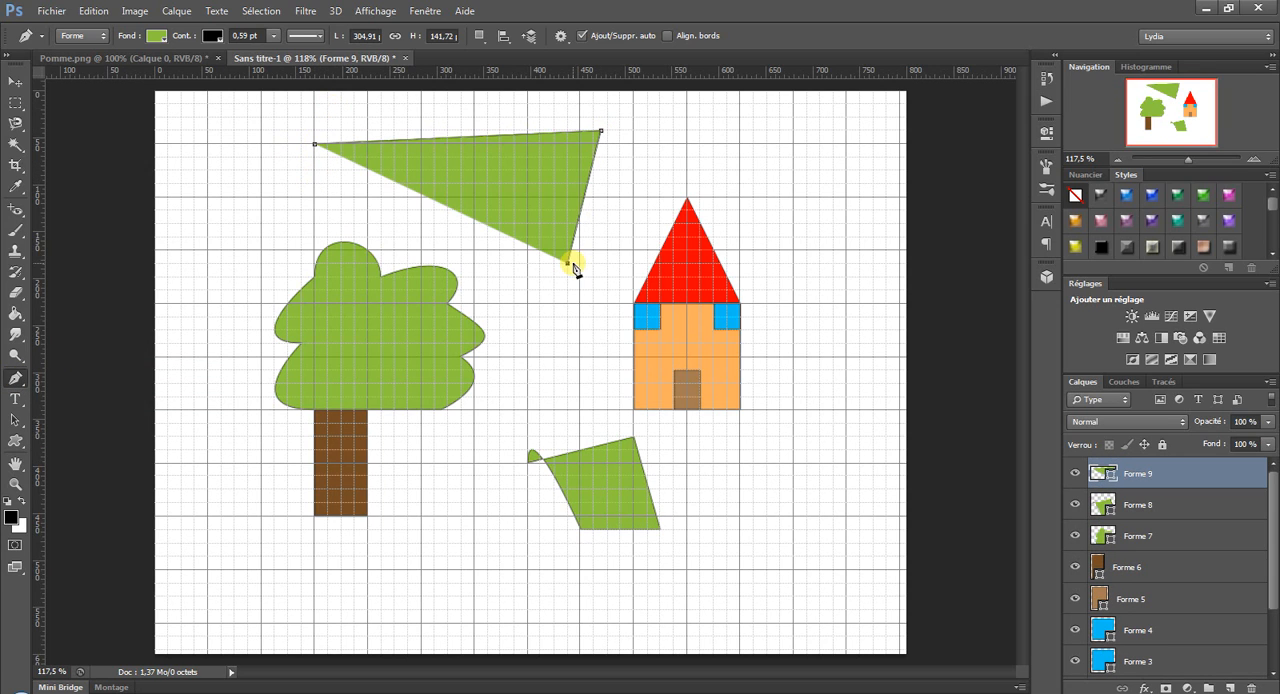
# Remove the triangle's upper-right anchor point using the Pen tool's automatic add/delete behaviour.
pyautogui.click(582, 36)
pyautogui.click(600, 131)
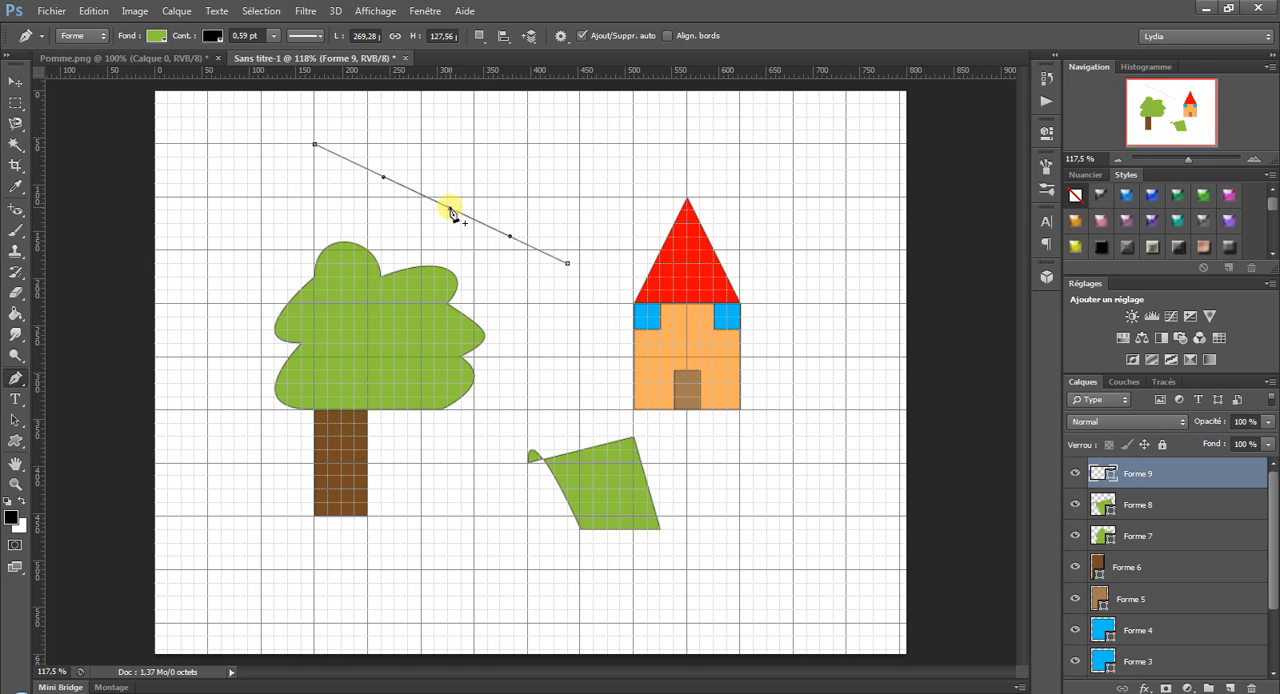
# Add an anchor midway along the remaining line and redraw the upper-right corner, making the triangle about 305 px wide and 128 px high.
pyautogui.moveTo(451, 212); pyautogui.dragTo(600, 142)
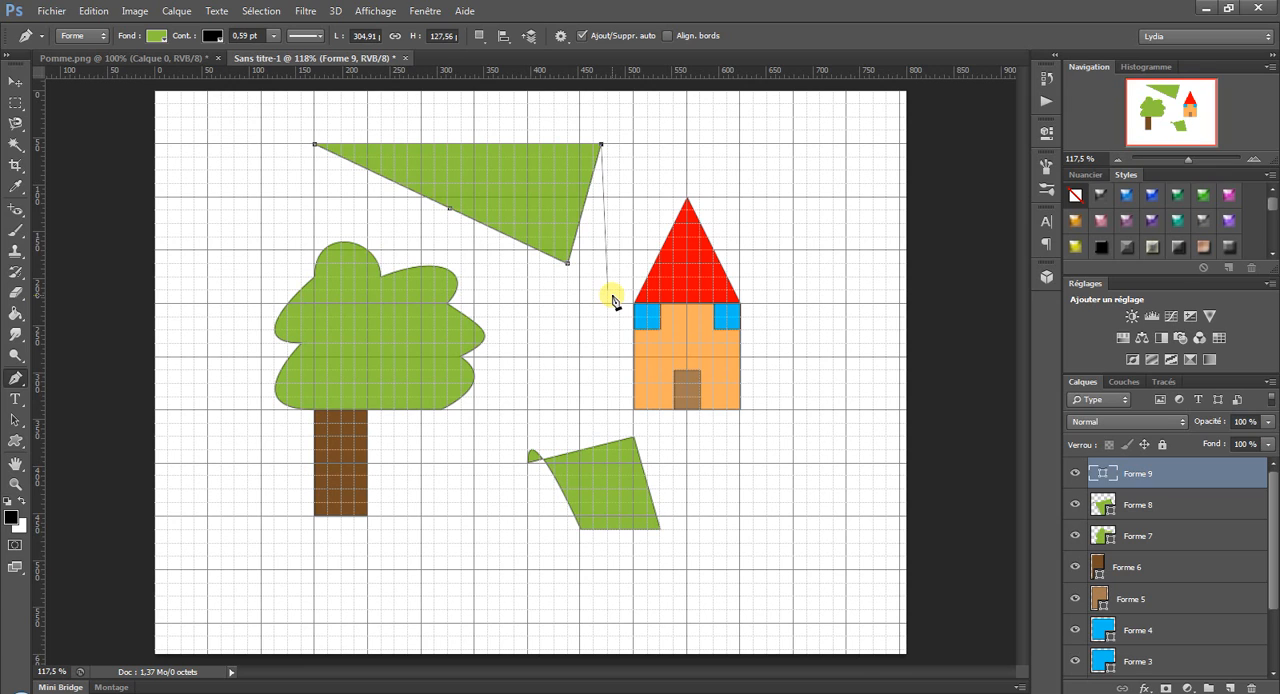
pyautogui.press('Escape')
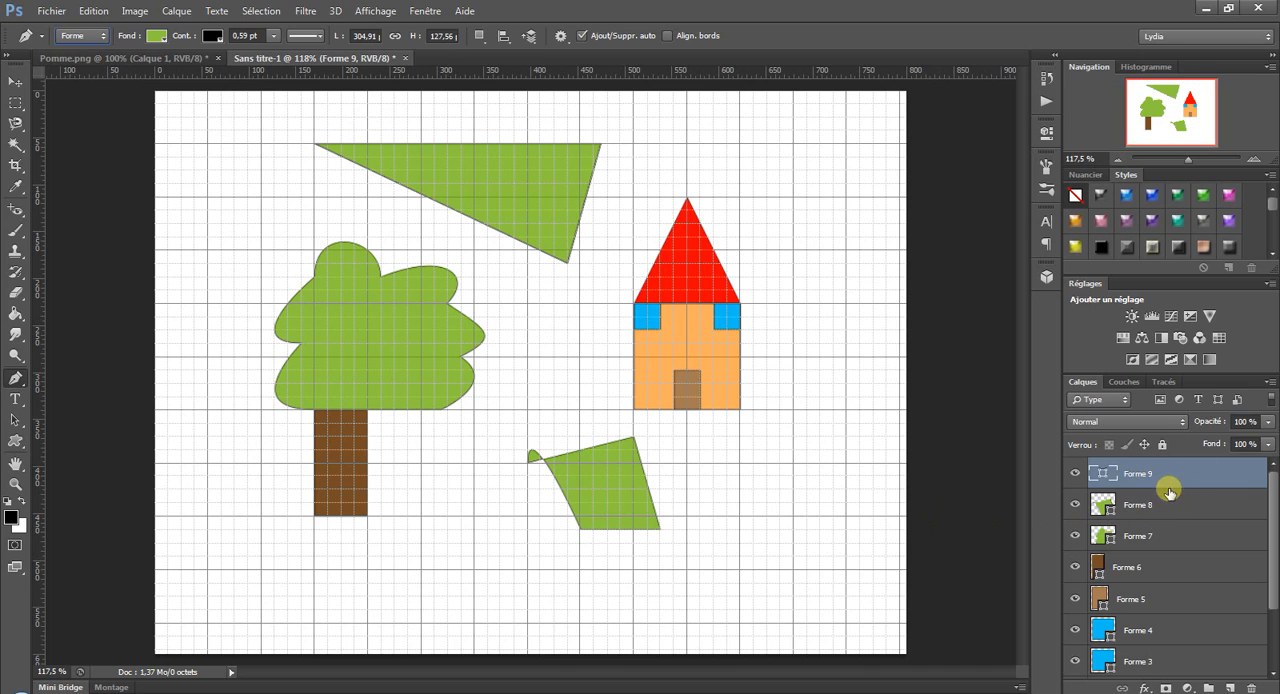
# Hide and show the Forme 7 and Forme 6 layers again to check what each contains.
pyautogui.click(1076, 541)
pyautogui.click(1076, 541)
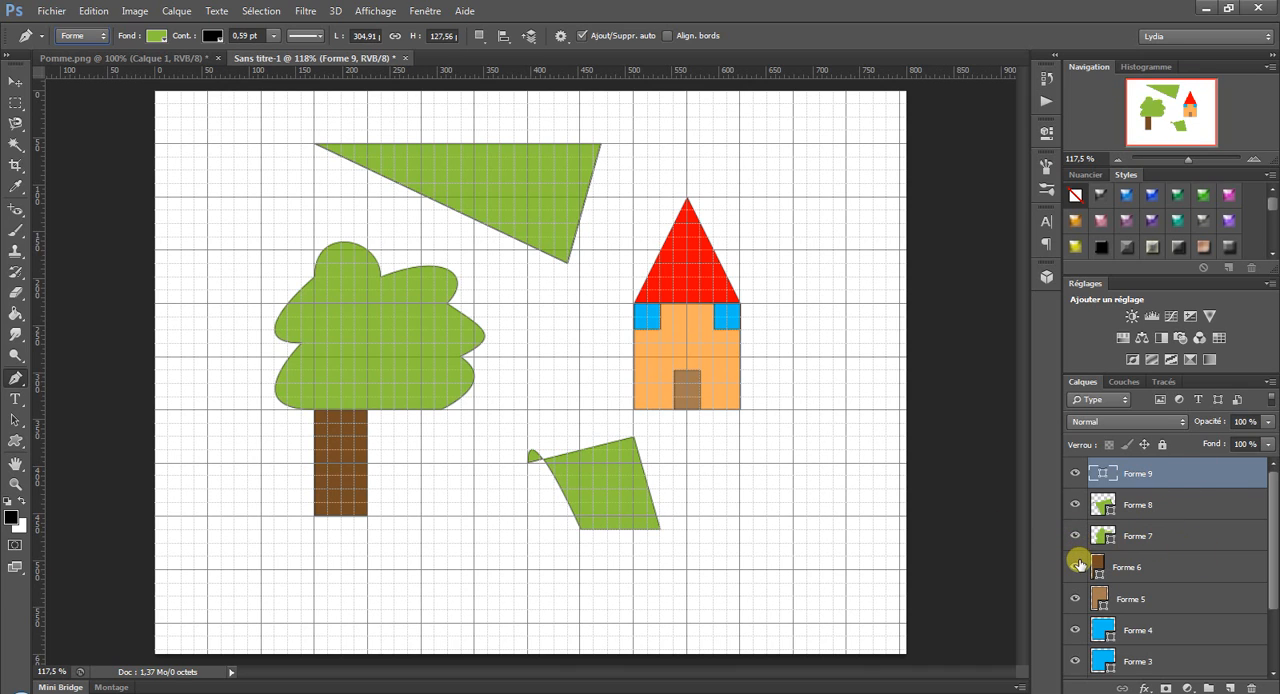
pyautogui.click(1077, 566)
pyautogui.click(1077, 566)
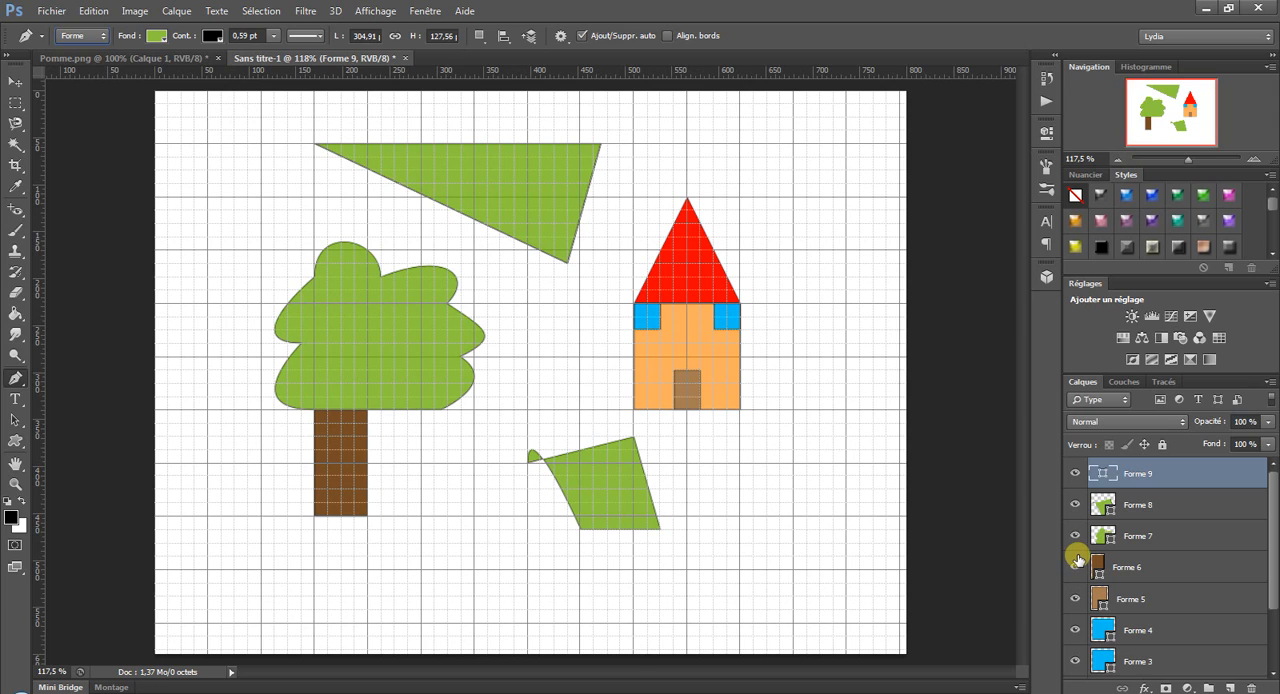
# Close Pomme.png without saving its changes and reopen it from the Bureau folder.
pyautogui.click(218, 60)
pyautogui.click(641, 268)
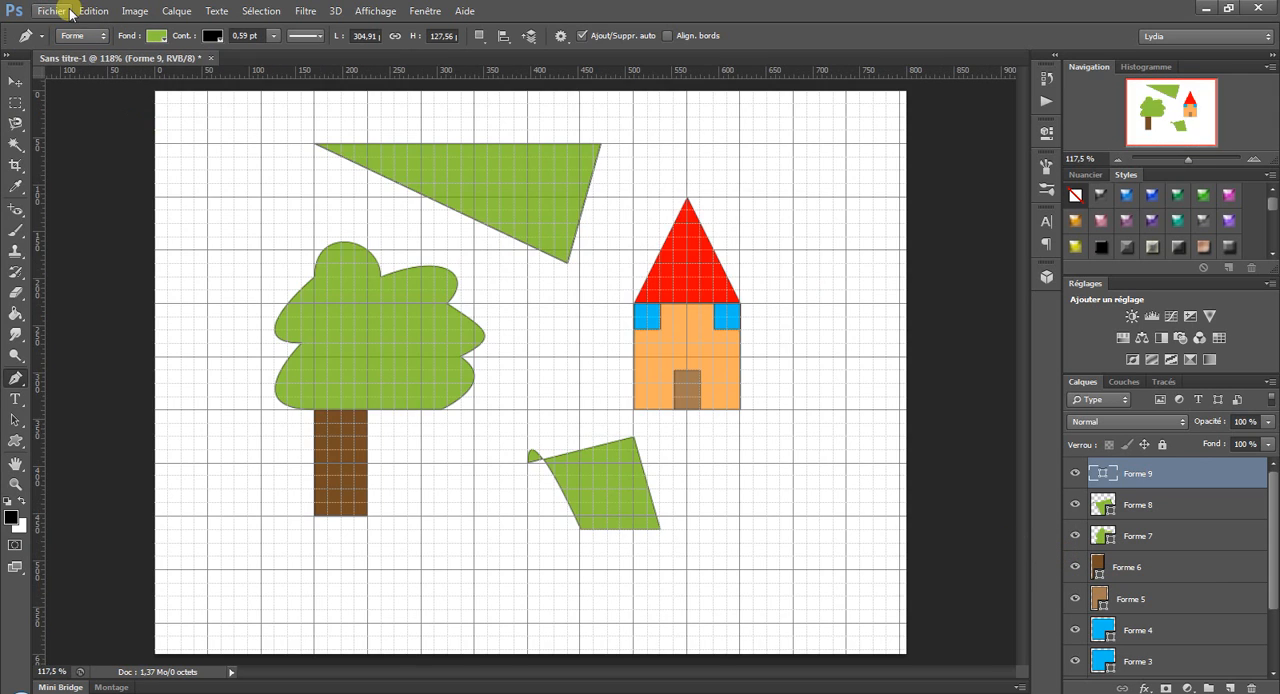
pyautogui.click(52, 11)
pyautogui.click(56, 40)
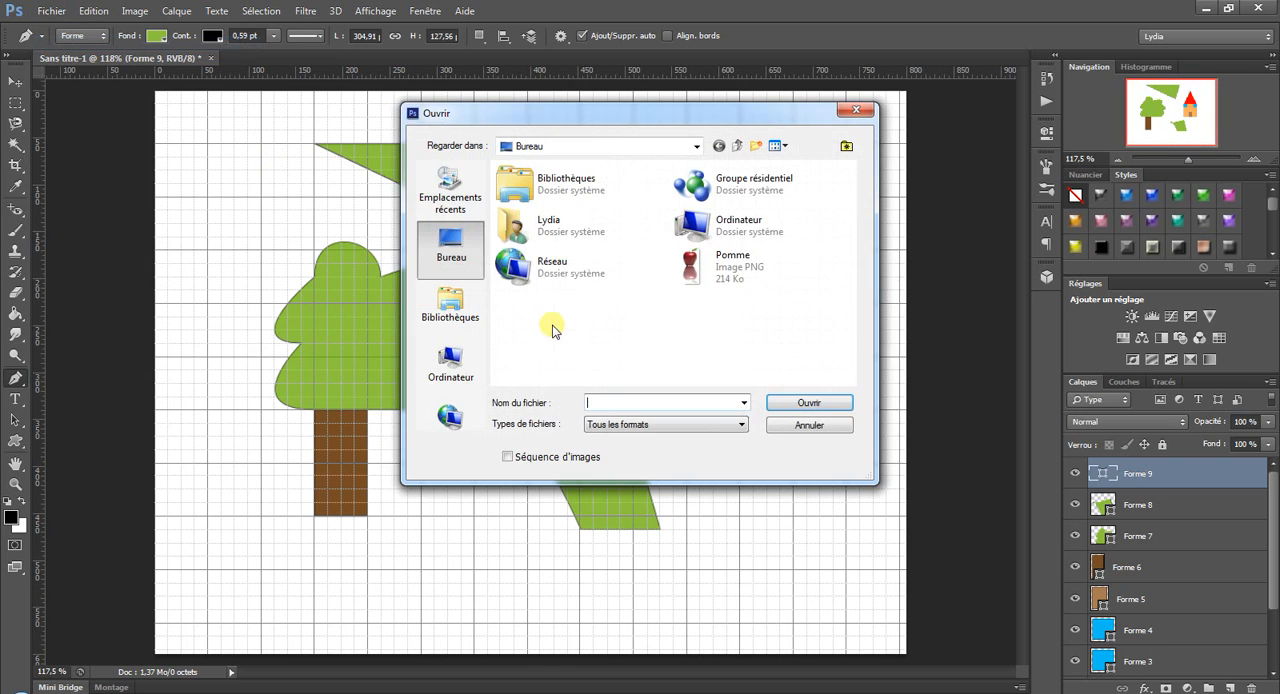
pyautogui.doubleClick(690, 265)
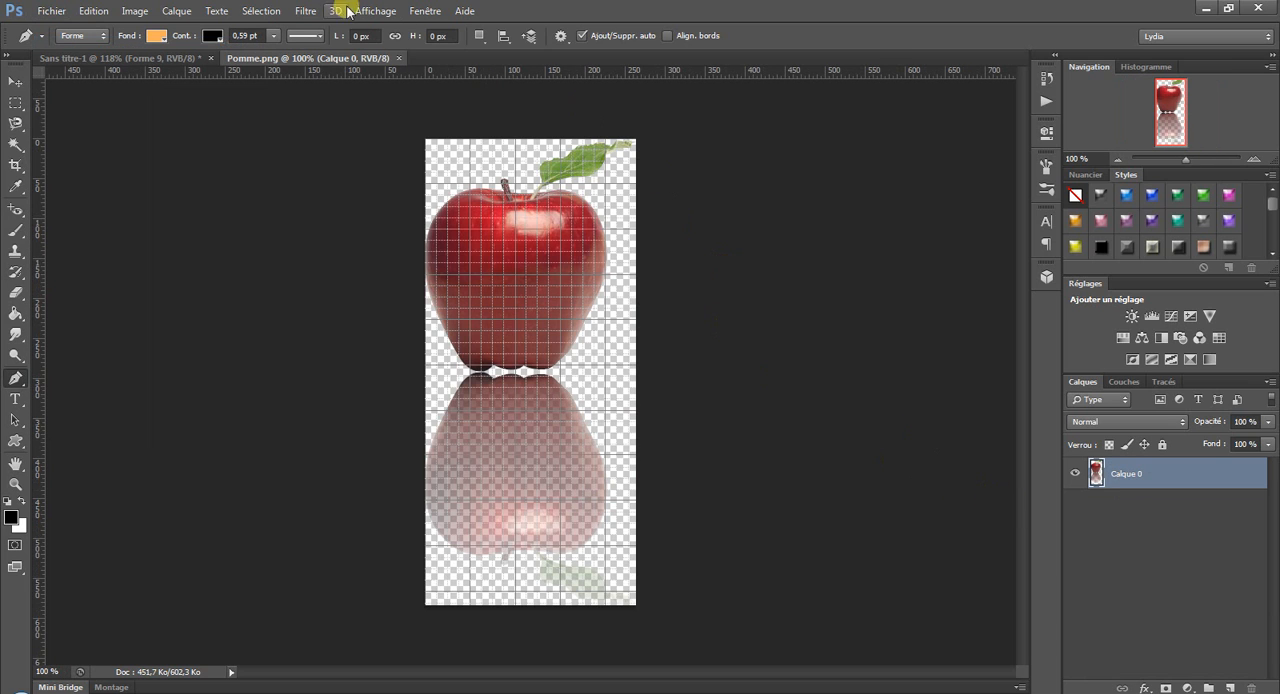
# Hide the grid over the apple image.
pyautogui.click(355, 11)
pyautogui.moveTo(410, 248)
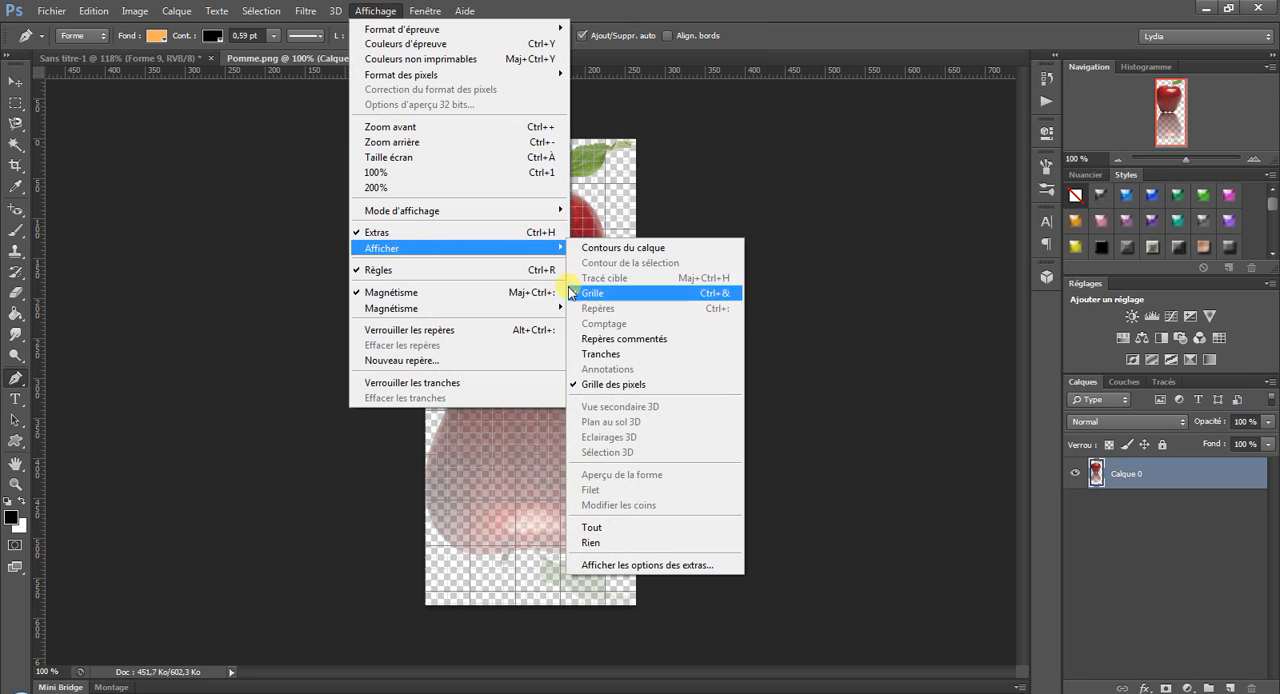
pyautogui.click(600, 296)
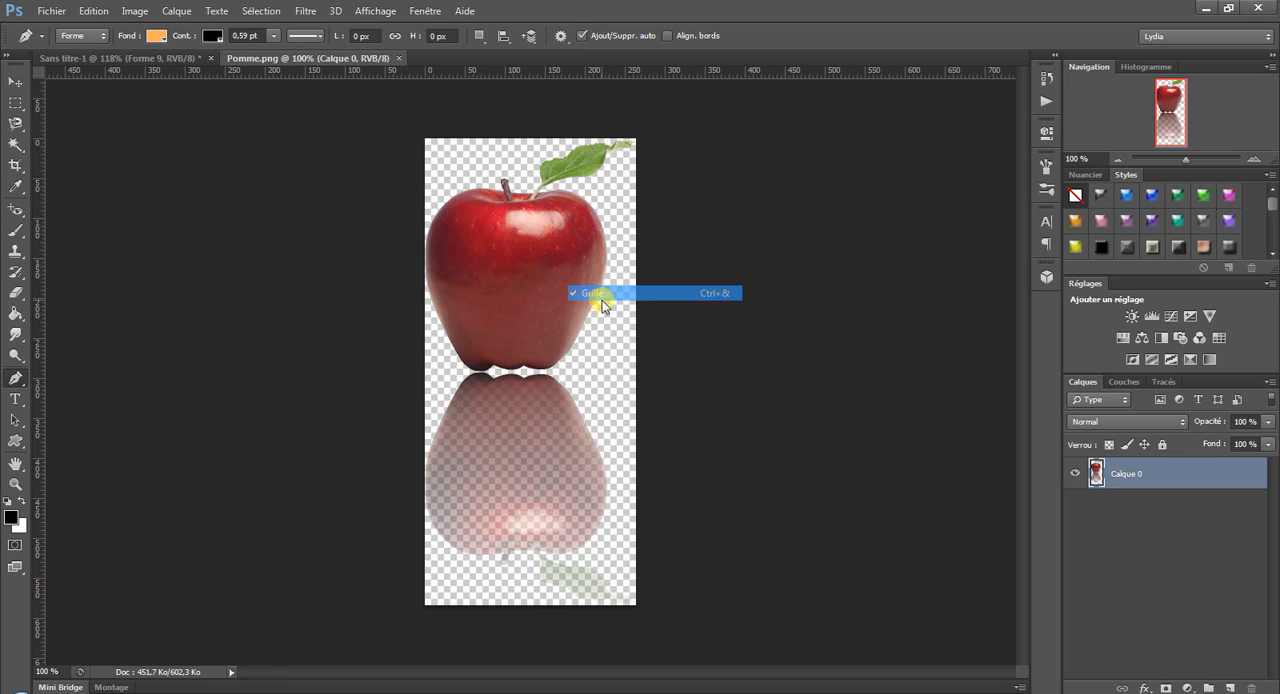
# Draw a closed four-sided orange shape about 102 px wide and 106 px high on the upper apple with the Pen tool.
pyautogui.moveTo(470, 280); pyautogui.dragTo(475, 236)
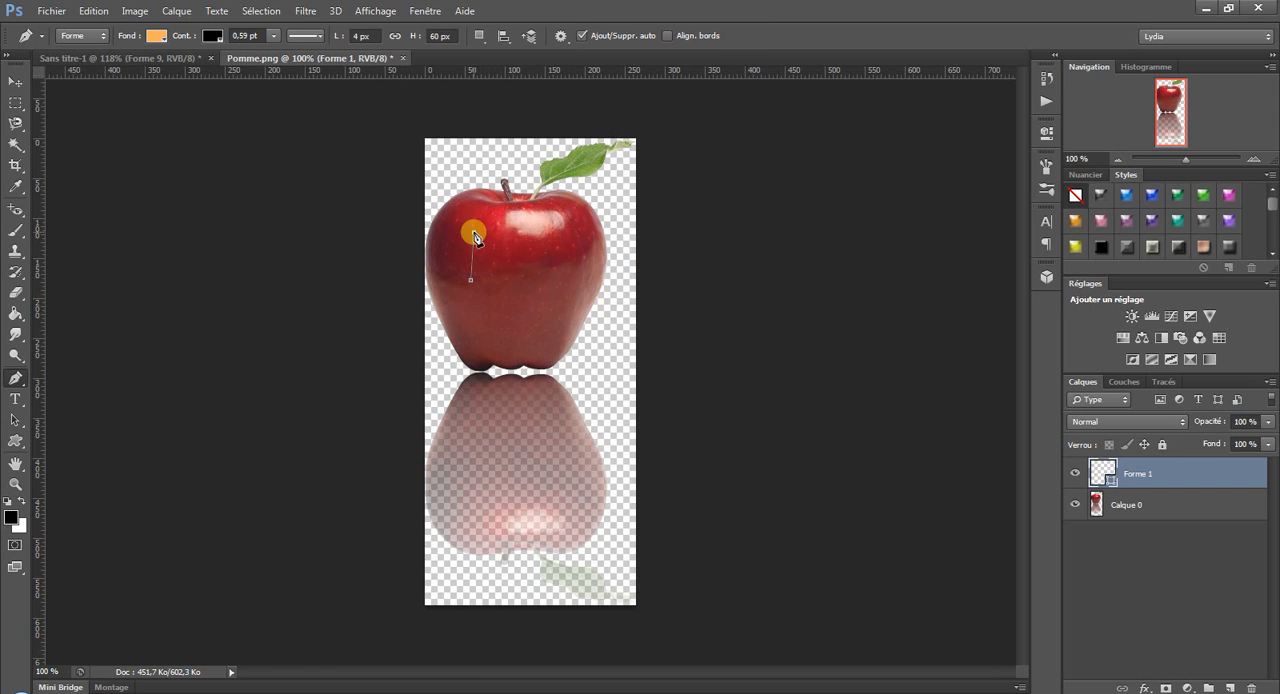
pyautogui.click(552, 243)
pyautogui.click(552, 317)
pyautogui.click(474, 287)
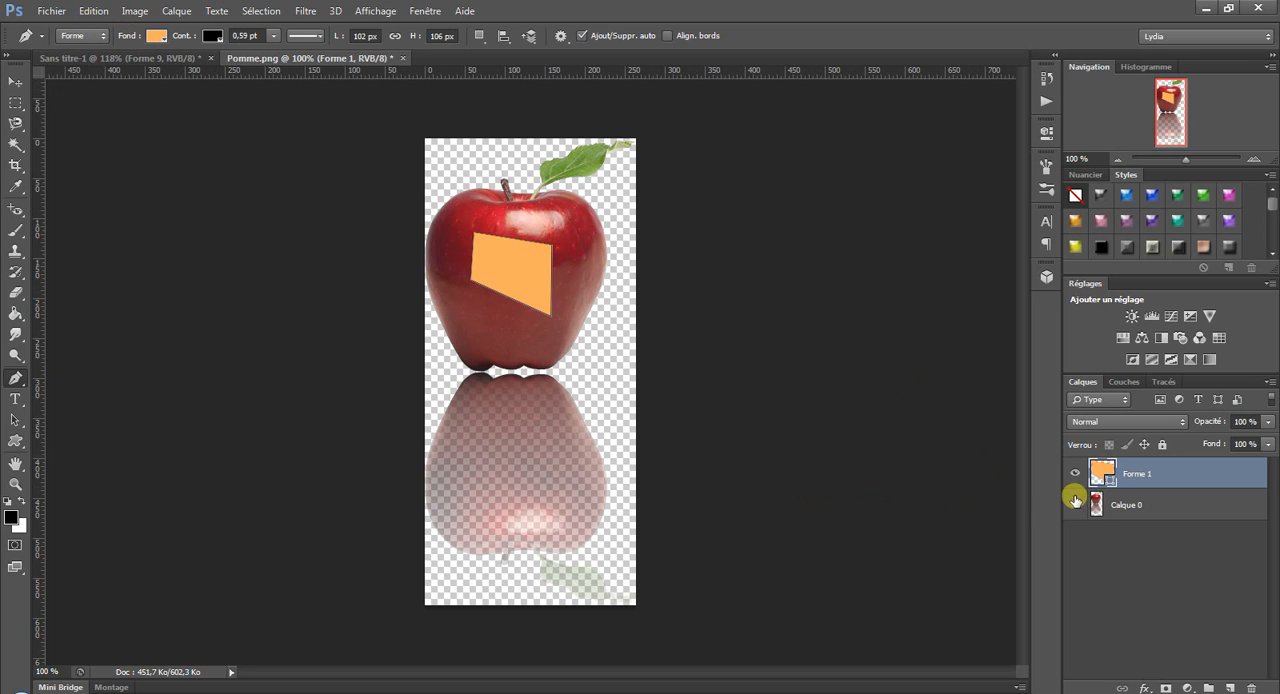
# Undo the orange four-sided shape on the apple step by step until its layer is gone.
pyautogui.click(107, 11)
pyautogui.click(106, 58)
pyautogui.click(97, 11)
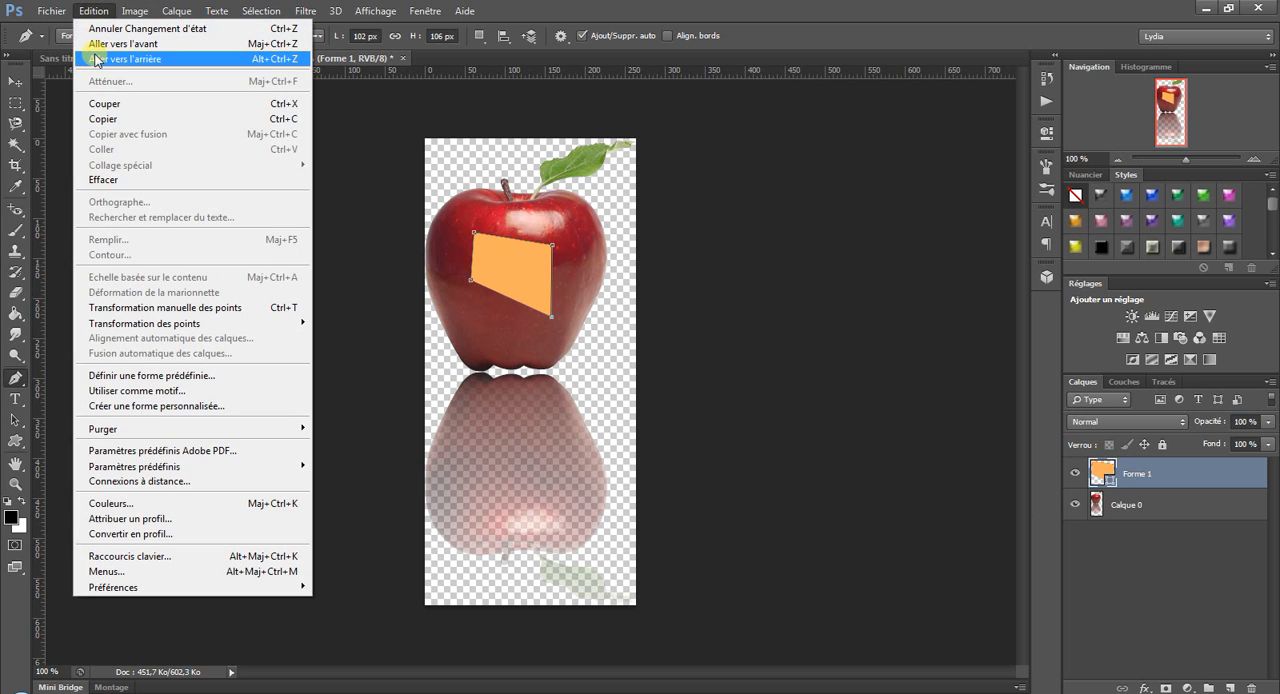
pyautogui.click(97, 59)
pyautogui.click(95, 11)
pyautogui.click(97, 60)
pyautogui.click(94, 11)
pyautogui.click(110, 59)
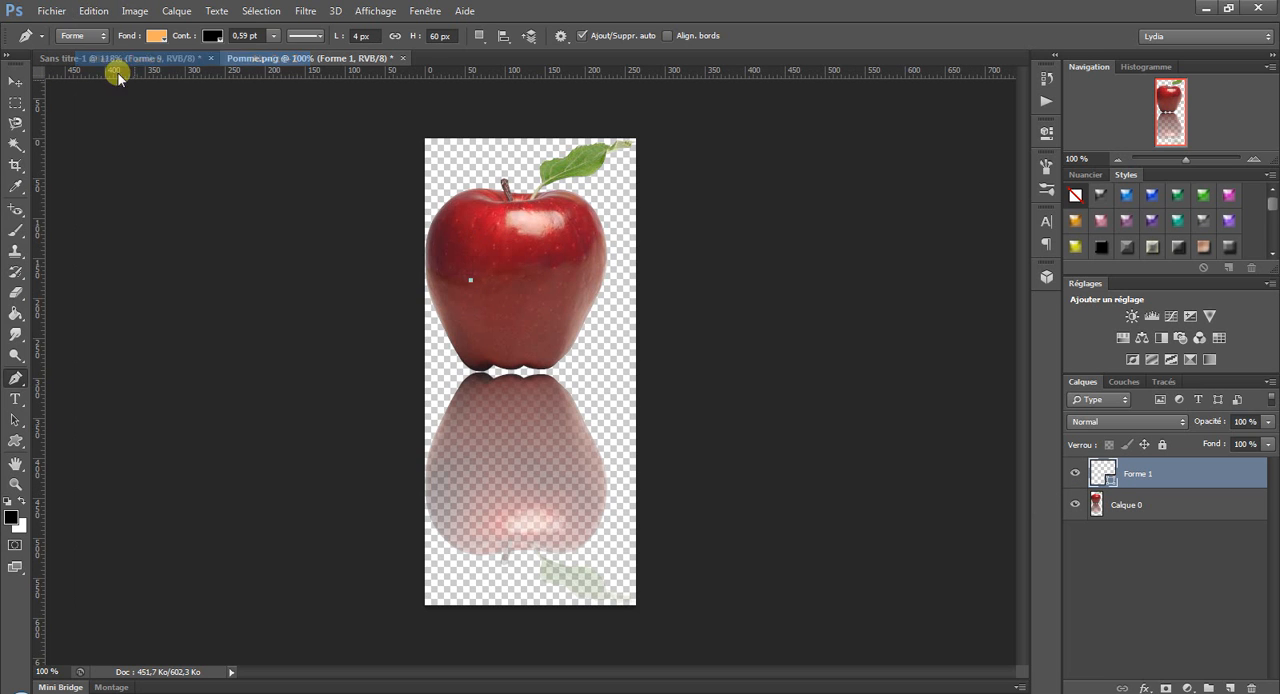
pyautogui.click(93, 11)
pyautogui.click(100, 59)
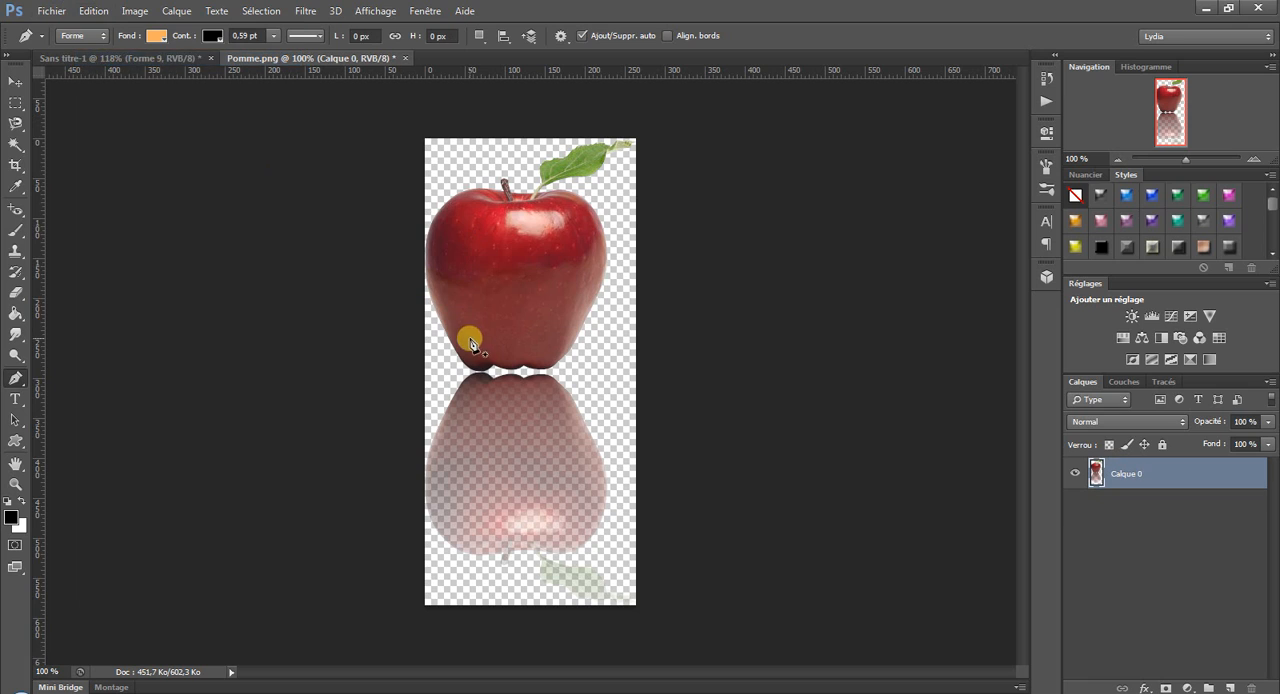
# Switch the Pen tool to path mode (Tracé) and place five straight-edged anchors on the upper apple.
pyautogui.click(82, 35)
pyautogui.click(80, 59)
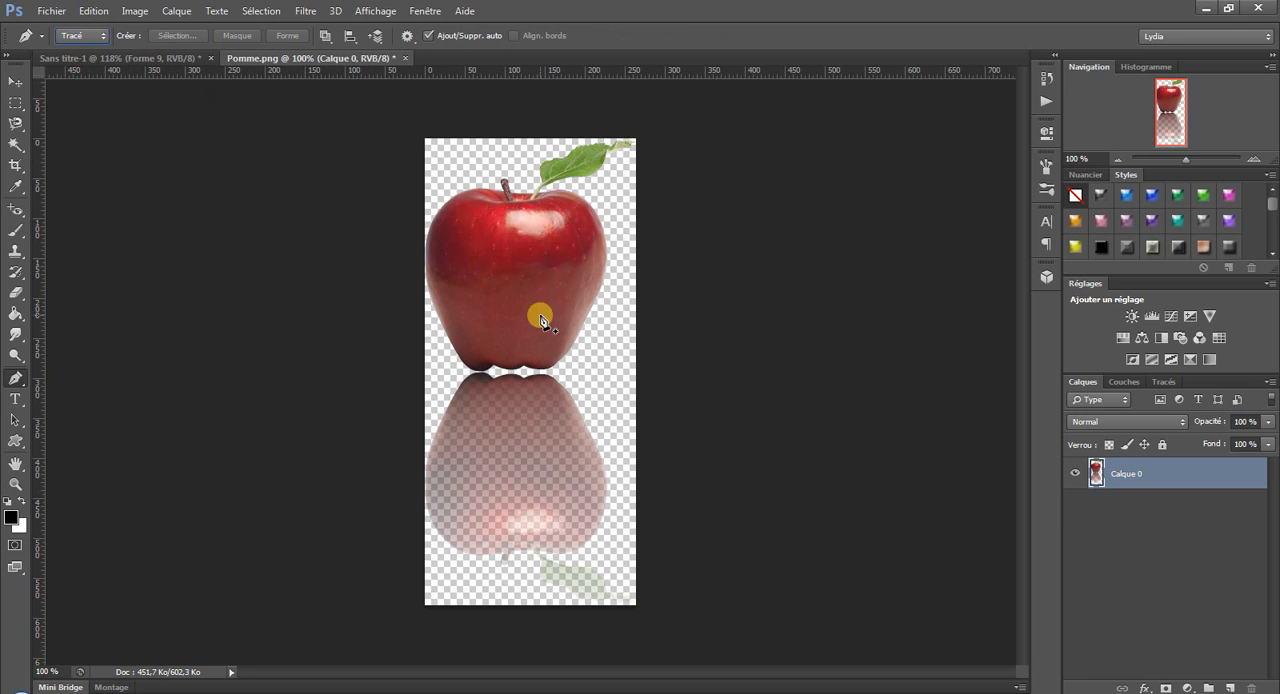
pyautogui.click(499, 316)
pyautogui.click(489, 250)
pyautogui.click(564, 250)
pyautogui.click(588, 294)
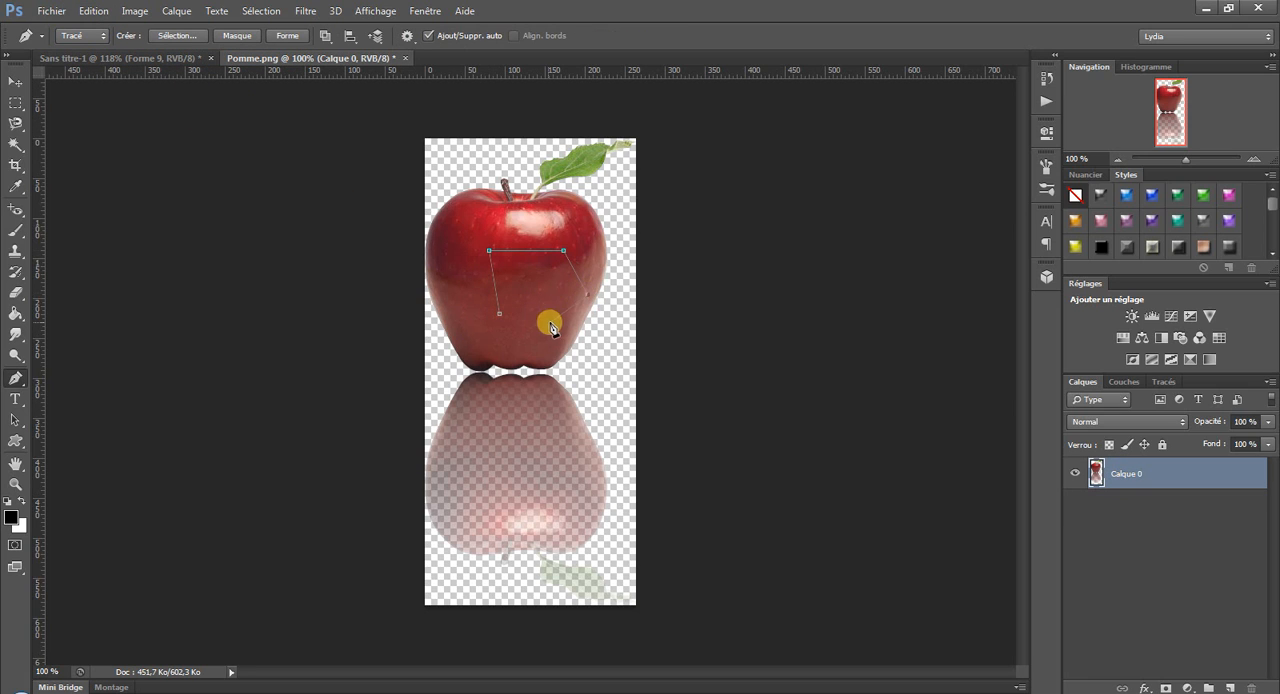
pyautogui.click(548, 322)
# Try to move the path on the apple with the Move tool.
pyautogui.click(153, 240)
pyautogui.click(15, 81)
pyautogui.moveTo(519, 258)
pyautogui.mouseDown()
pyautogui.moveTo(523, 294)
pyautogui.moveTo(520, 220)
pyautogui.moveTo(534, 262)
pyautogui.mouseUp()
# Switch to the Sans titre-1 document and move the green triangle into the space between the tree and the house roof.
pyautogui.click(100, 56)
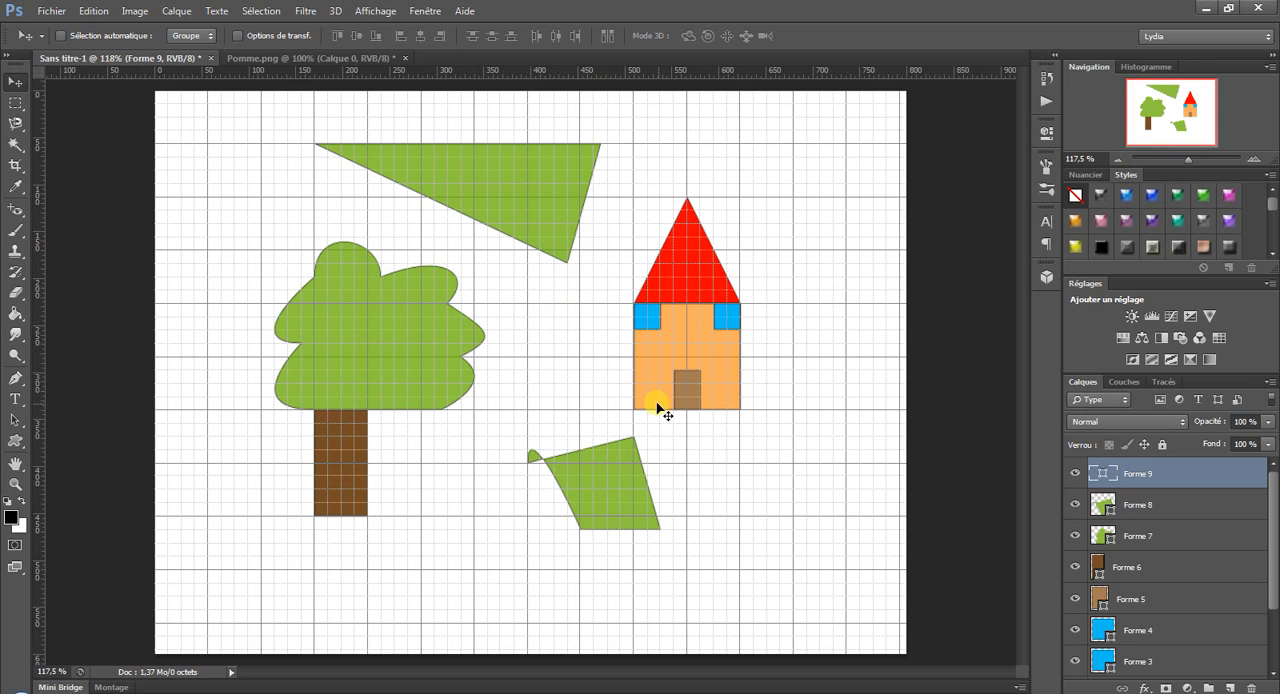
pyautogui.moveTo(610, 510); pyautogui.dragTo(717, 543)
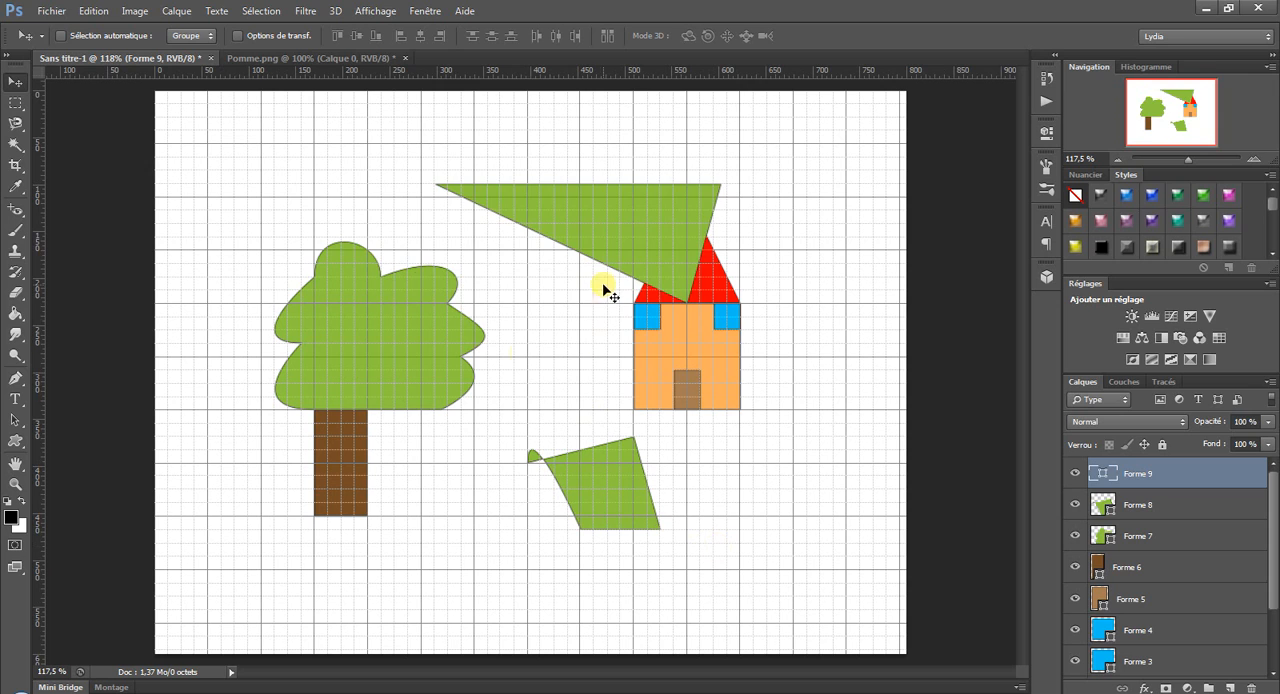
pyautogui.moveTo(606, 286); pyautogui.dragTo(527, 283)
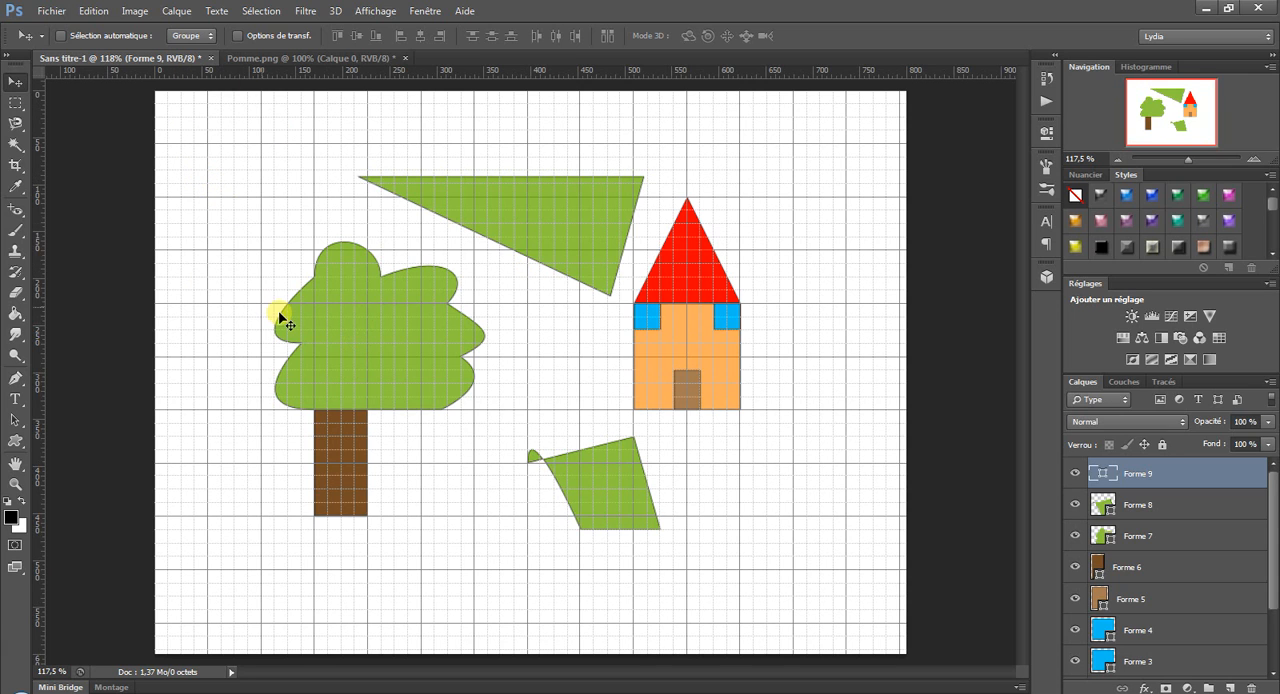
# Create a new blank document with the proposed settings and convert its locked background into a regular layer.
pyautogui.click(47, 14)
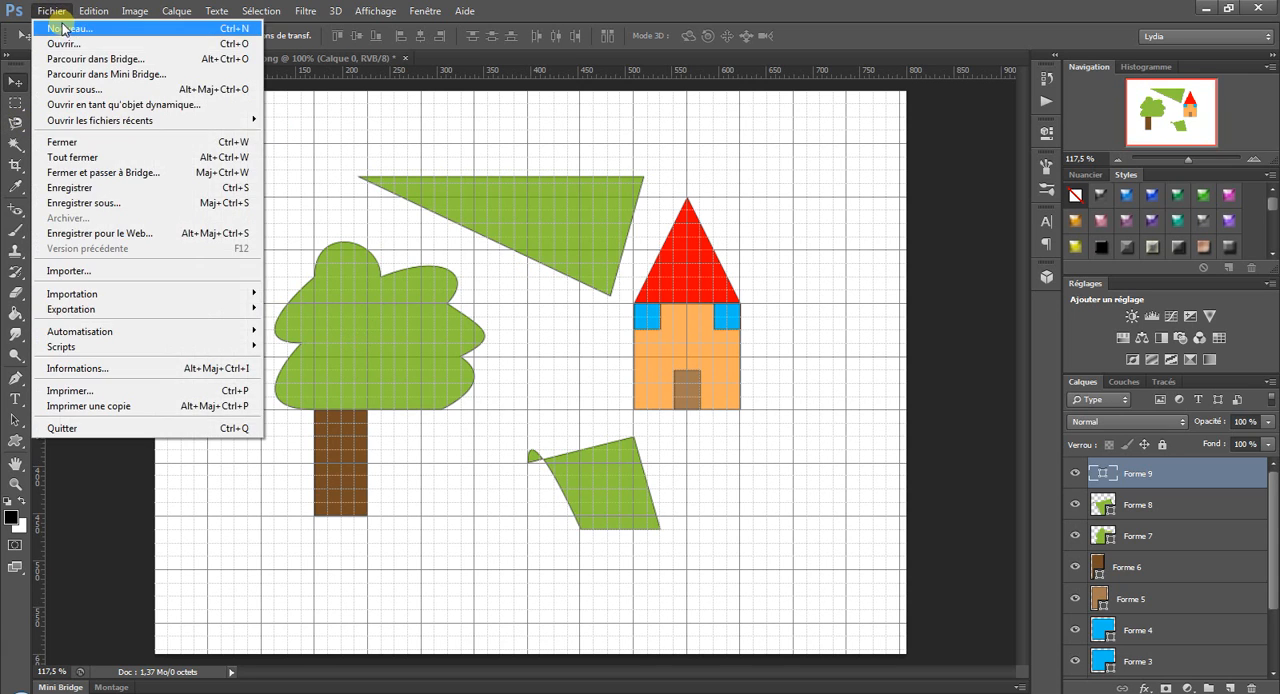
pyautogui.click(50, 26)
pyautogui.click(826, 170)
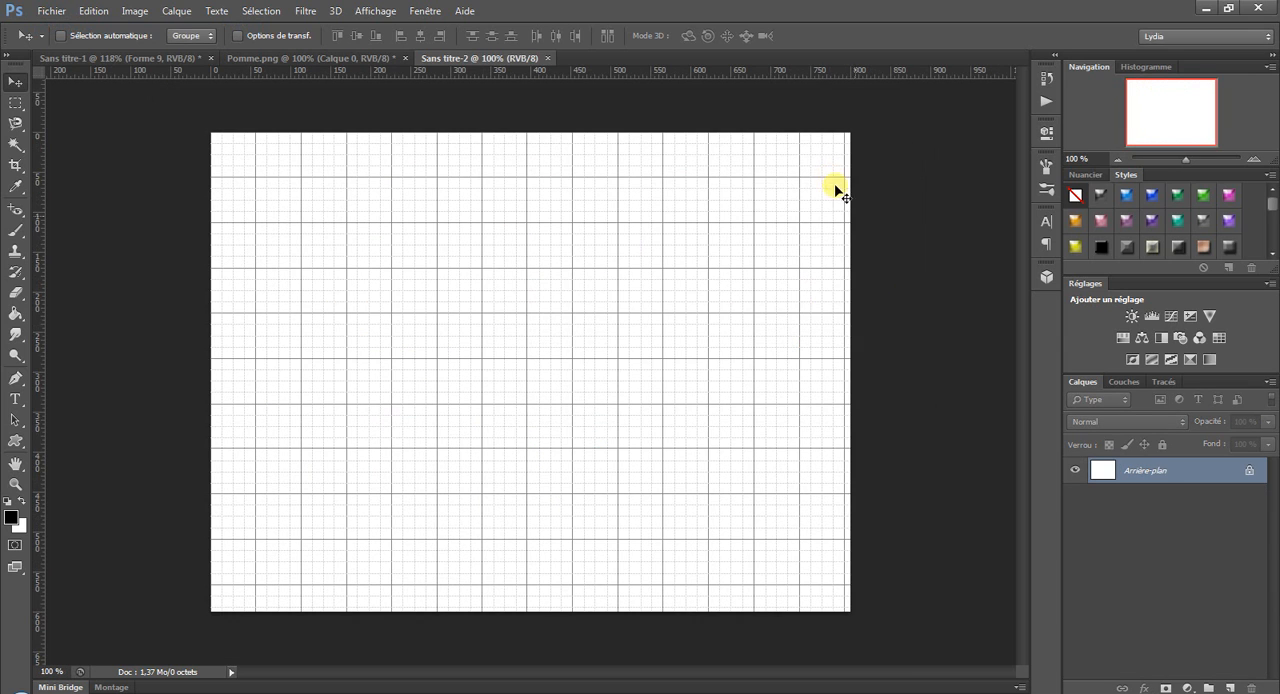
pyautogui.doubleClick(1203, 471)
pyautogui.click(790, 224)
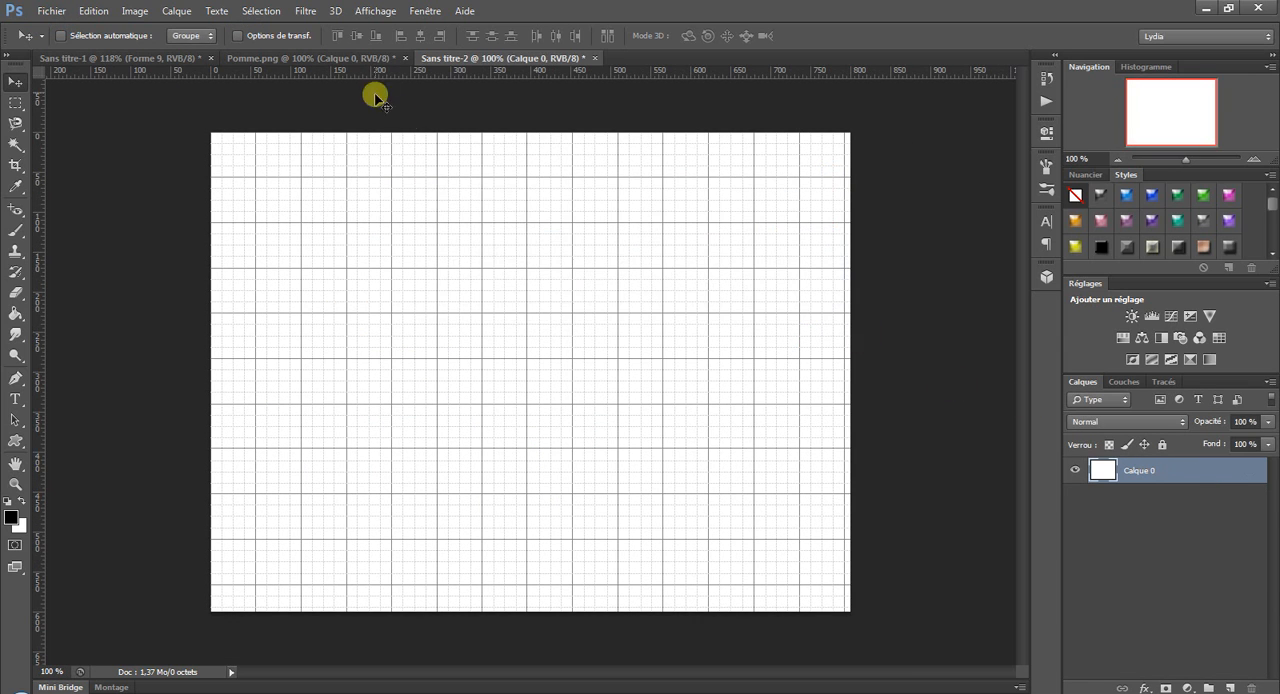
# Hide the grid in the new blank document.
pyautogui.click(375, 11)
pyautogui.moveTo(394, 250)
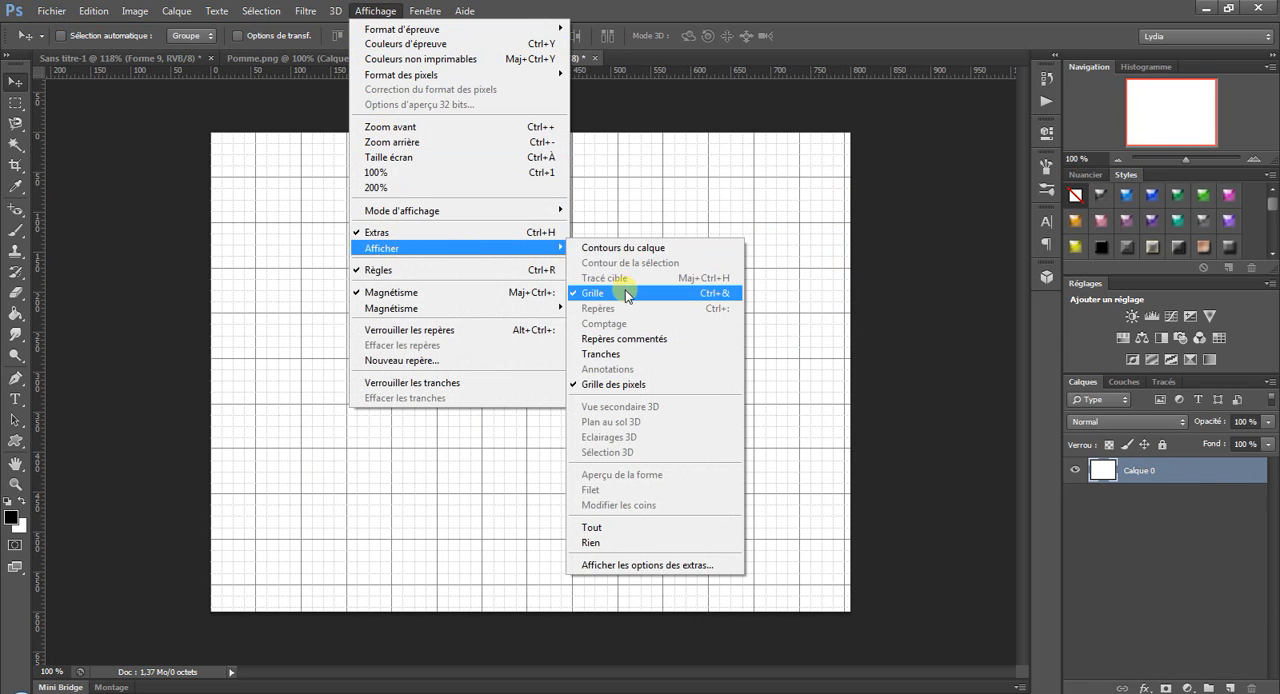
pyautogui.click(630, 293)
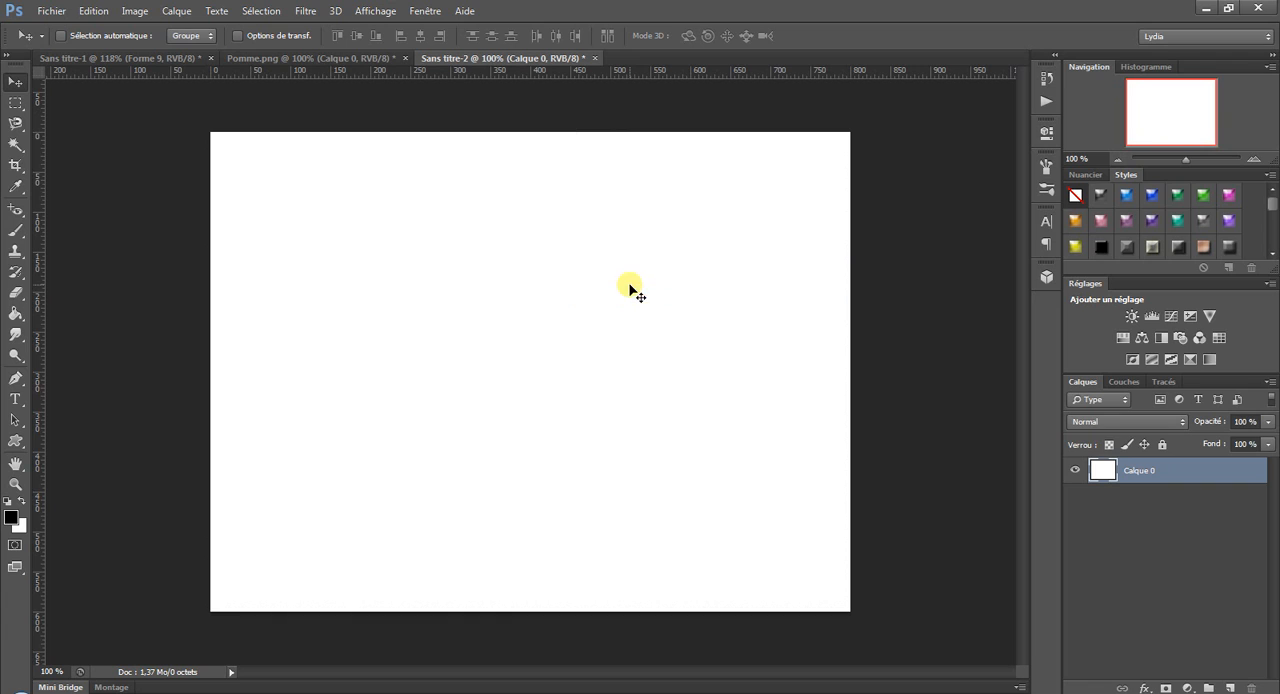
# Stamp one black cluster of stars near the canvas's upper-left corner using the 100 px star brush.
pyautogui.click(15, 232)
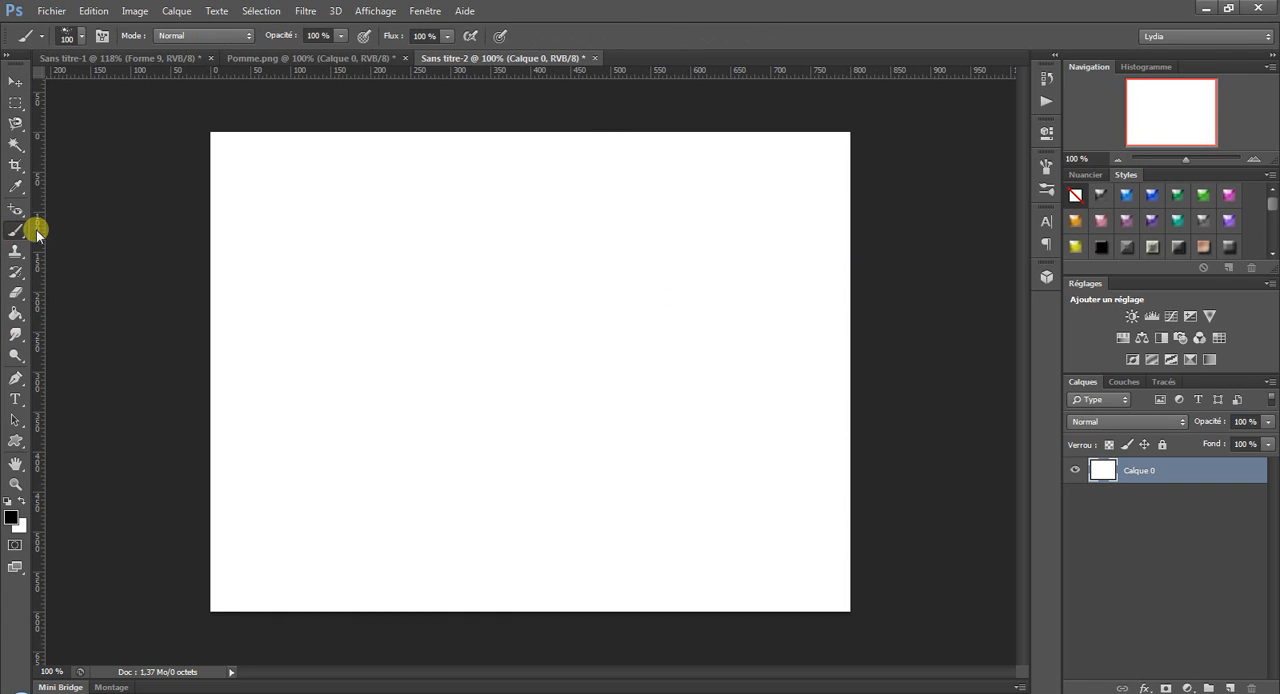
pyautogui.click(82, 37)
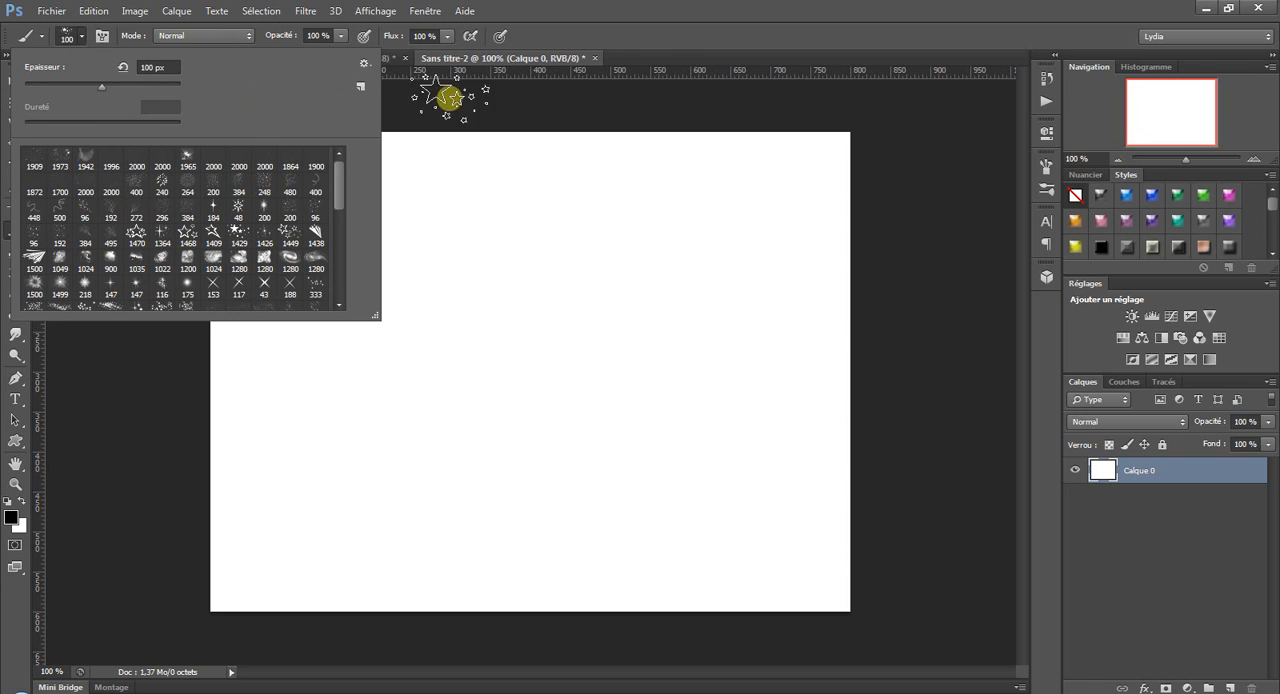
pyautogui.click(605, 5)
pyautogui.click(313, 182)
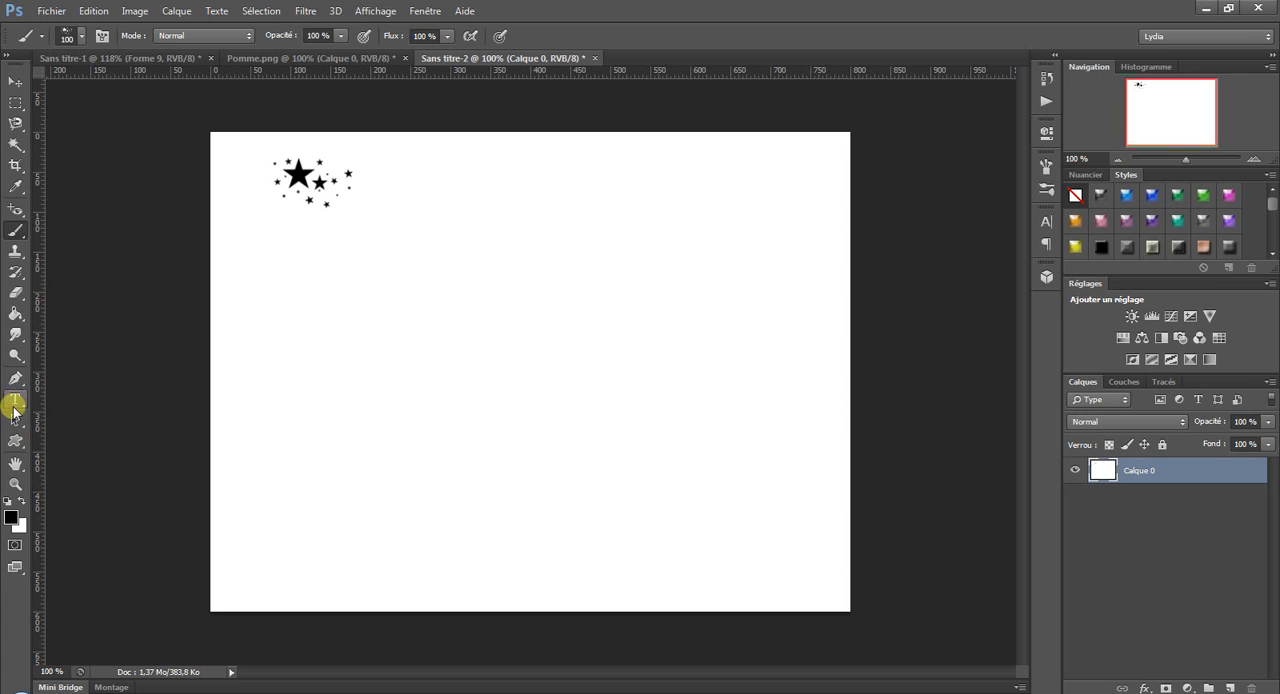
# Draw a closed five-sided path about 480 px wide and 330 px high in the middle of the canvas with the Pen tool.
pyautogui.click(15, 378)
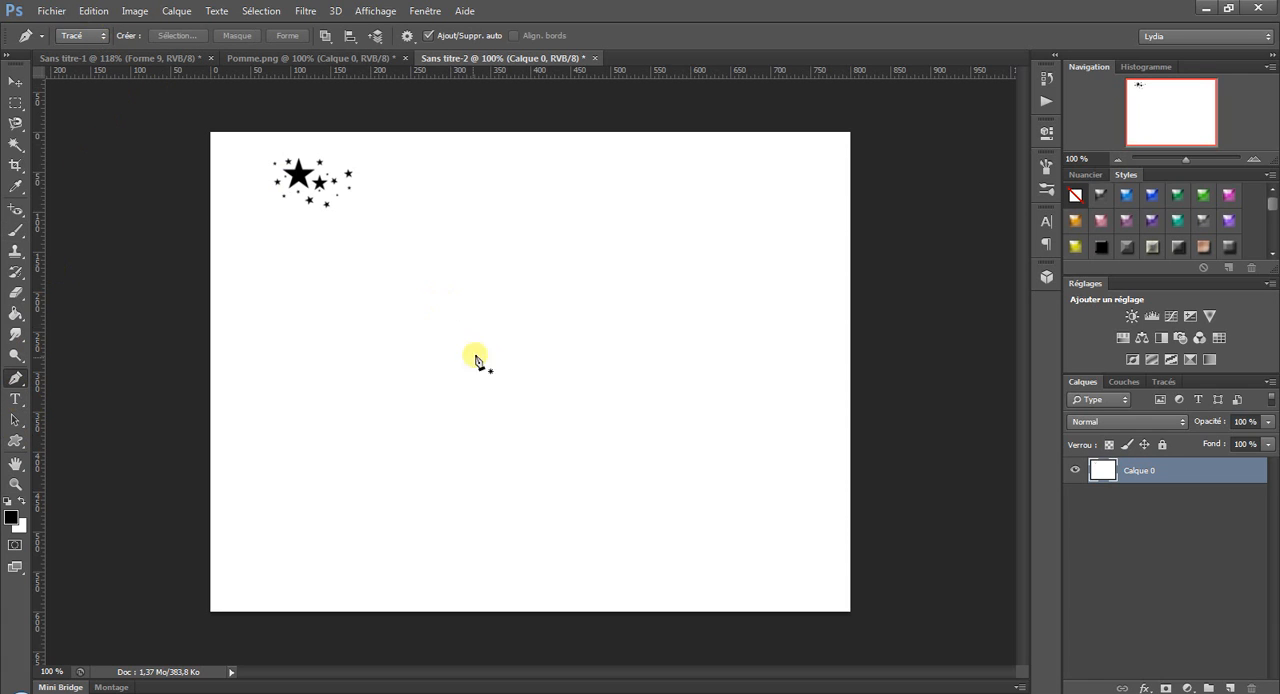
pyautogui.click(368, 368)
pyautogui.click(496, 260)
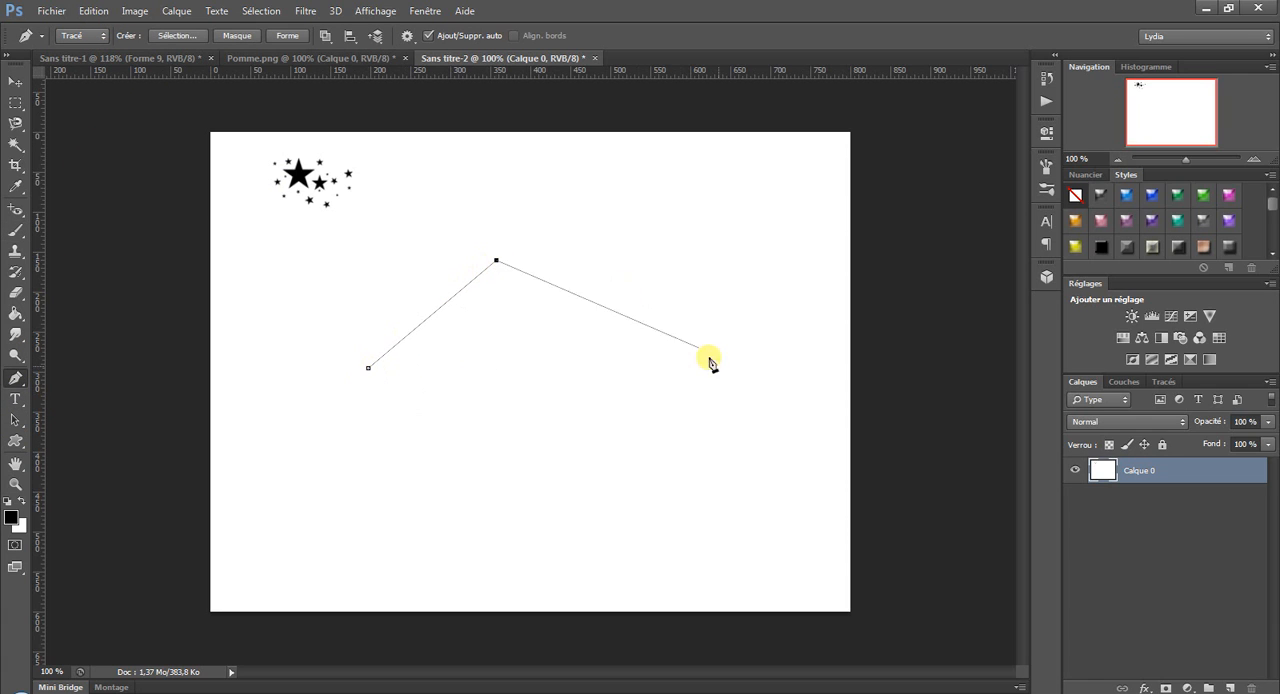
pyautogui.click(751, 391)
pyautogui.click(692, 526)
pyautogui.click(443, 482)
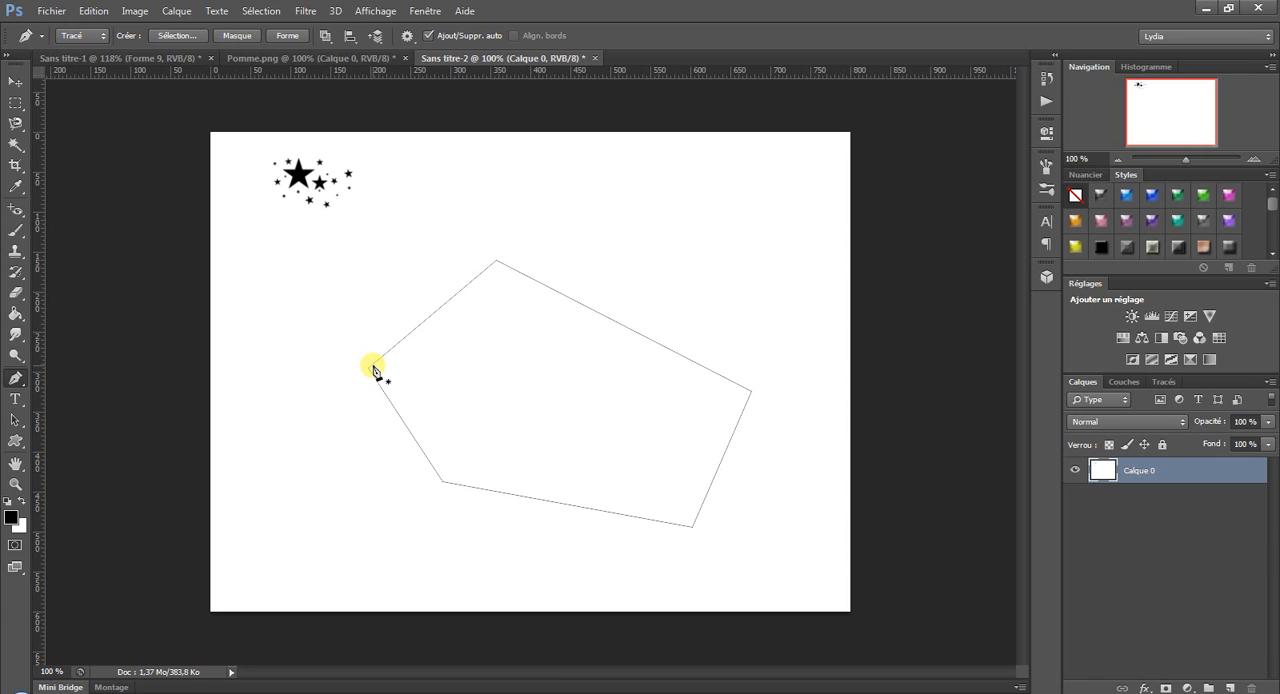
pyautogui.click(370, 368)
# Stroke the five-sided work path with the star brush (Forme), leaving pressure simulation off.
pyautogui.click(1175, 383)
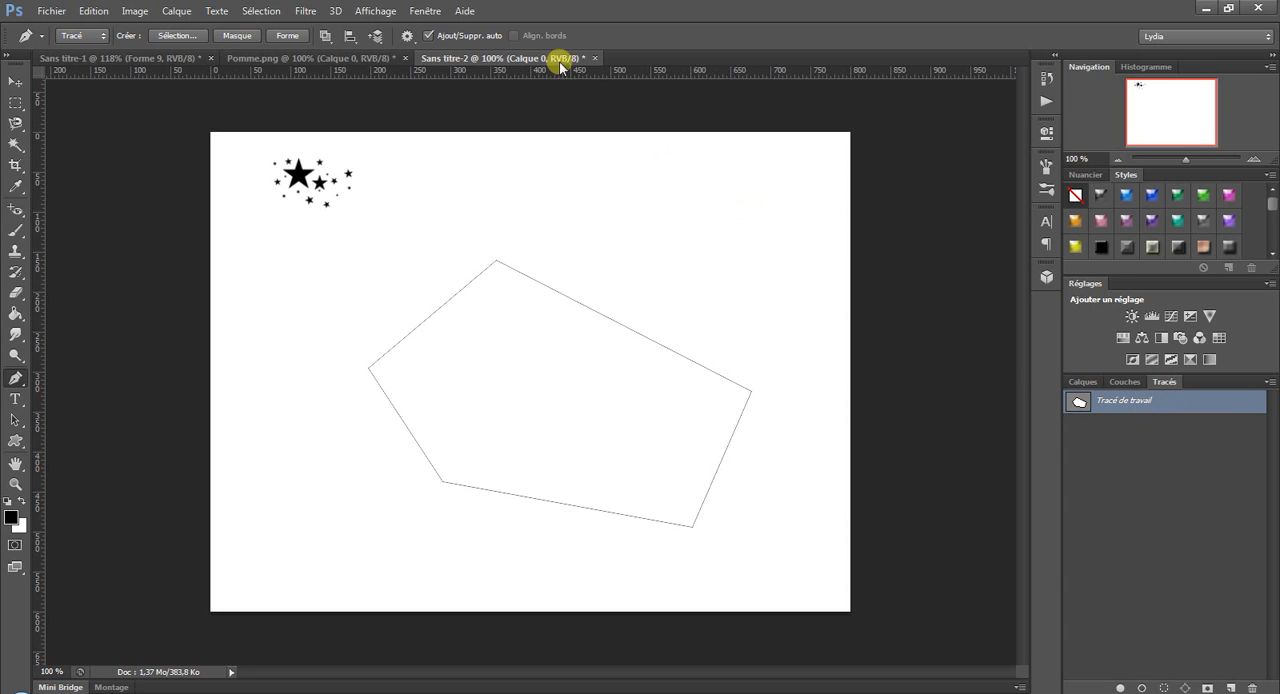
pyautogui.click(426, 11)
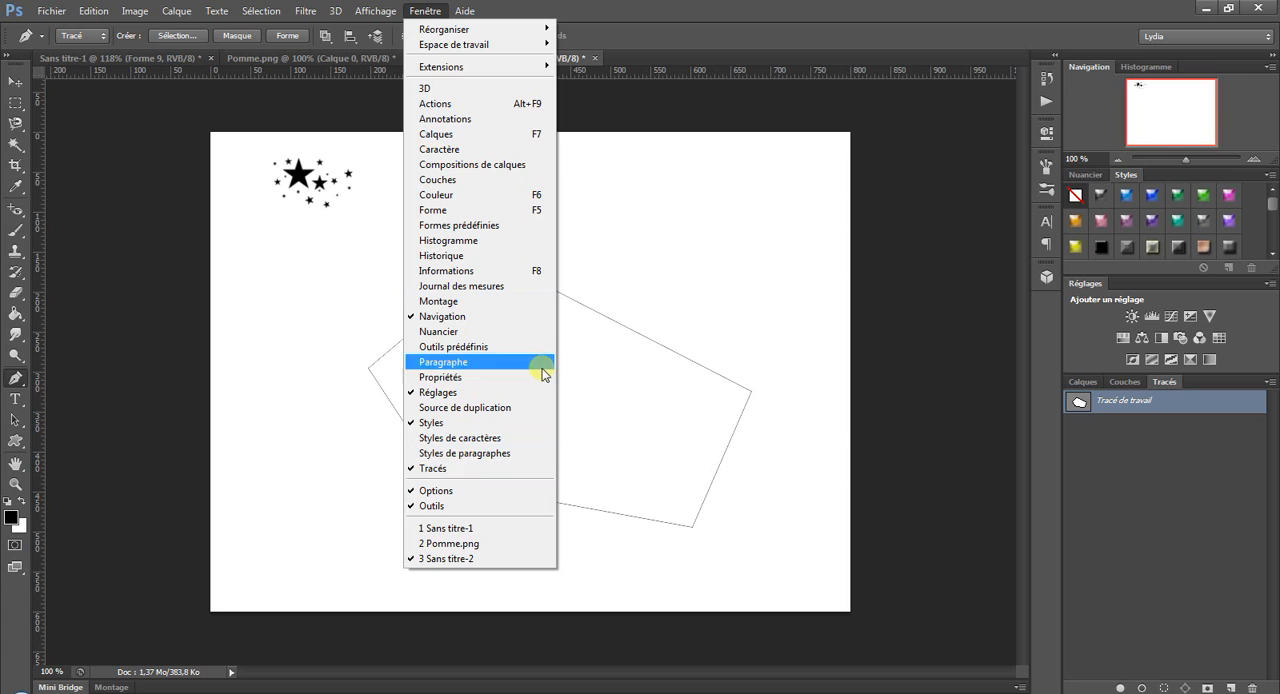
pyautogui.click(737, 6)
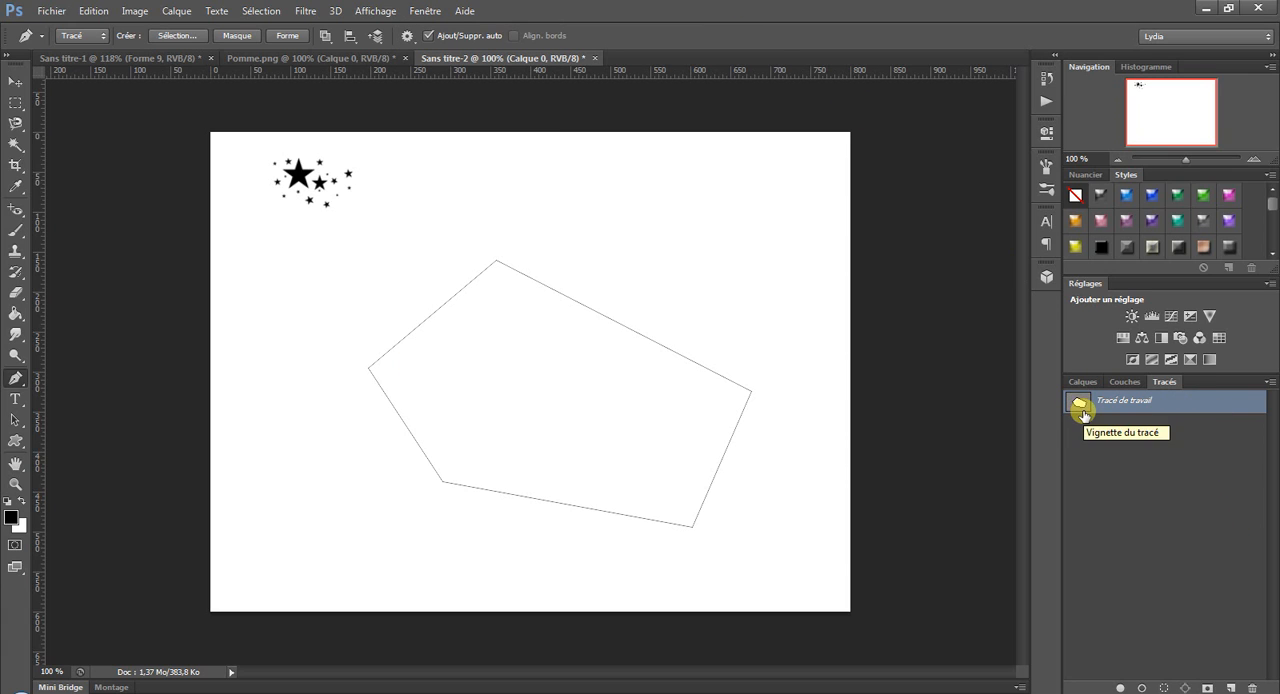
pyautogui.rightClick(1214, 413)
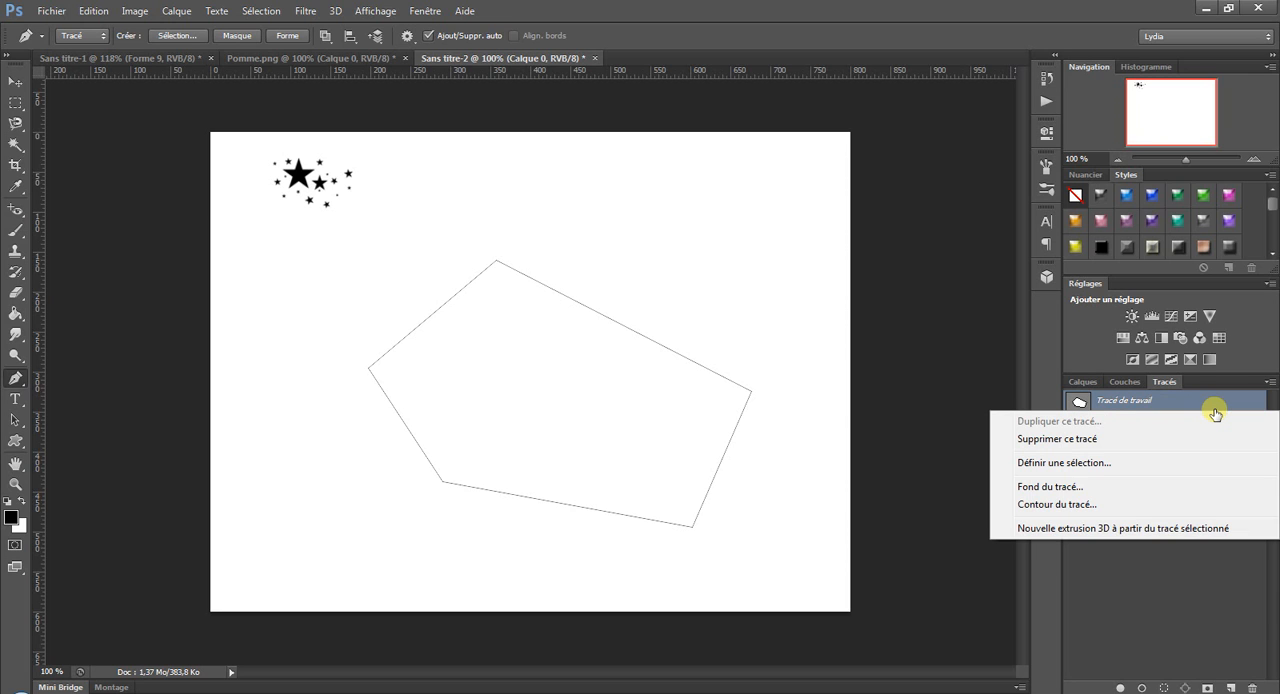
pyautogui.click(1058, 505)
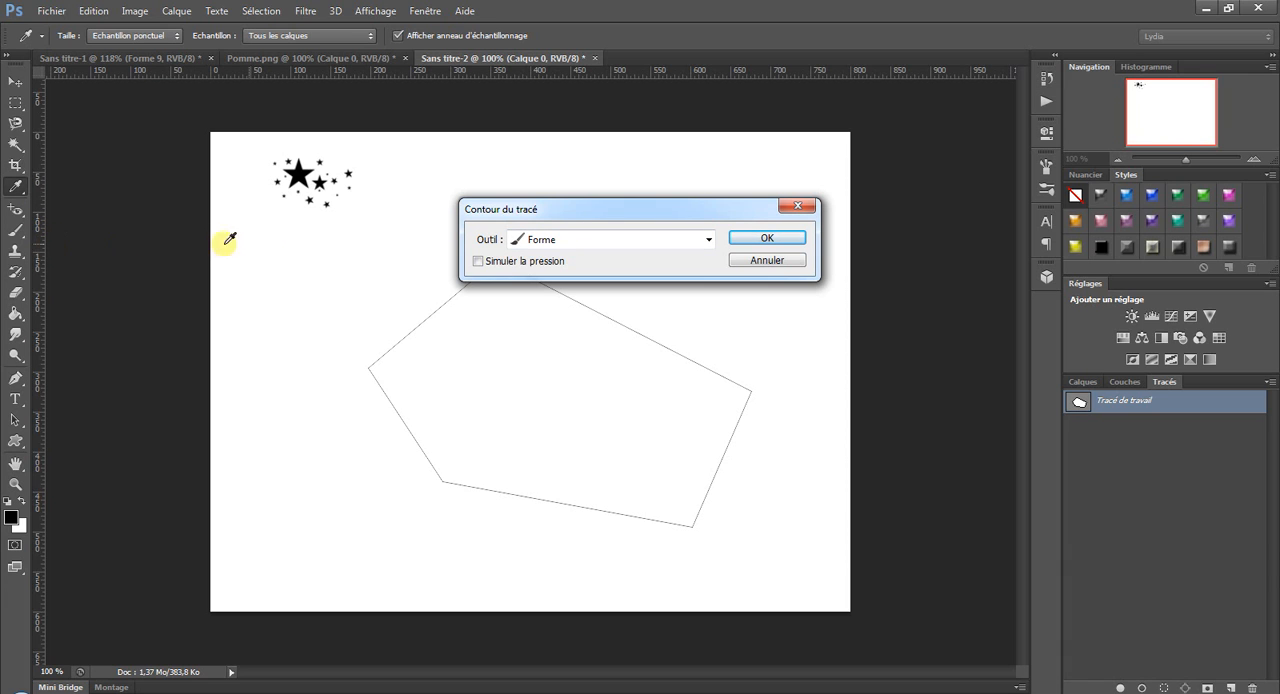
pyautogui.click(766, 239)
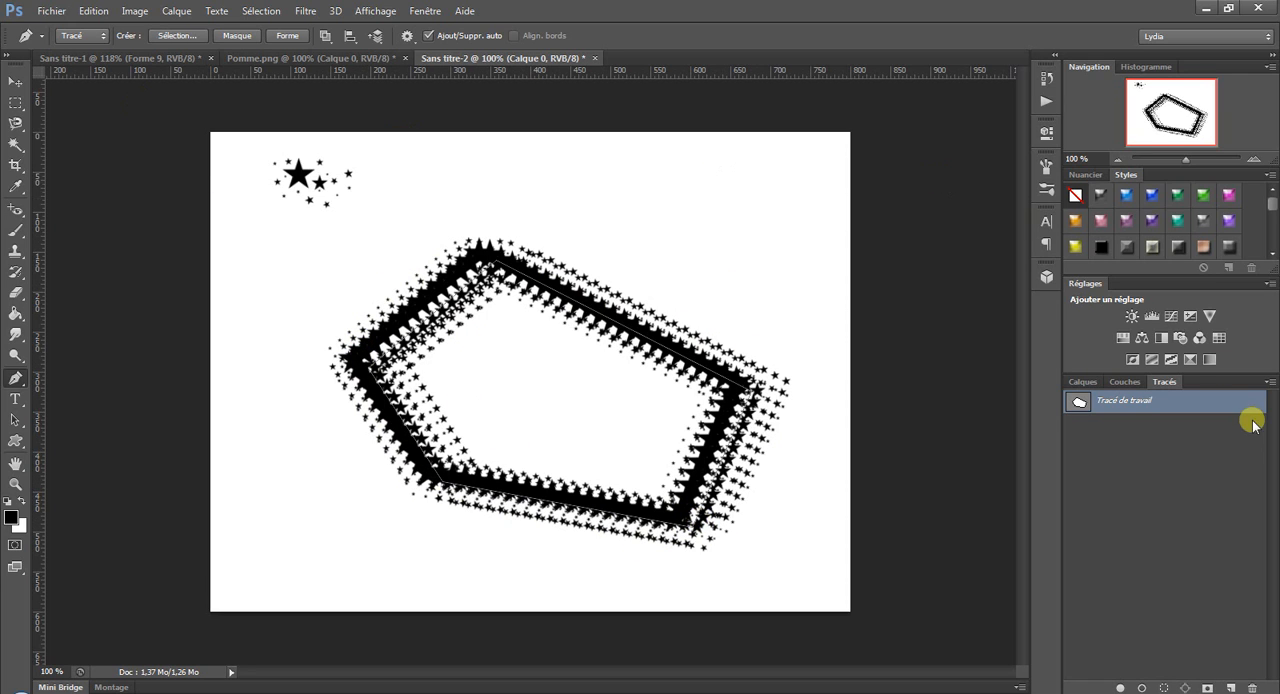
# Stroke the five-sided work path a second time with the star brush (Forme), without pressure simulation.
pyautogui.rightClick(1202, 402)
pyautogui.click(1085, 499)
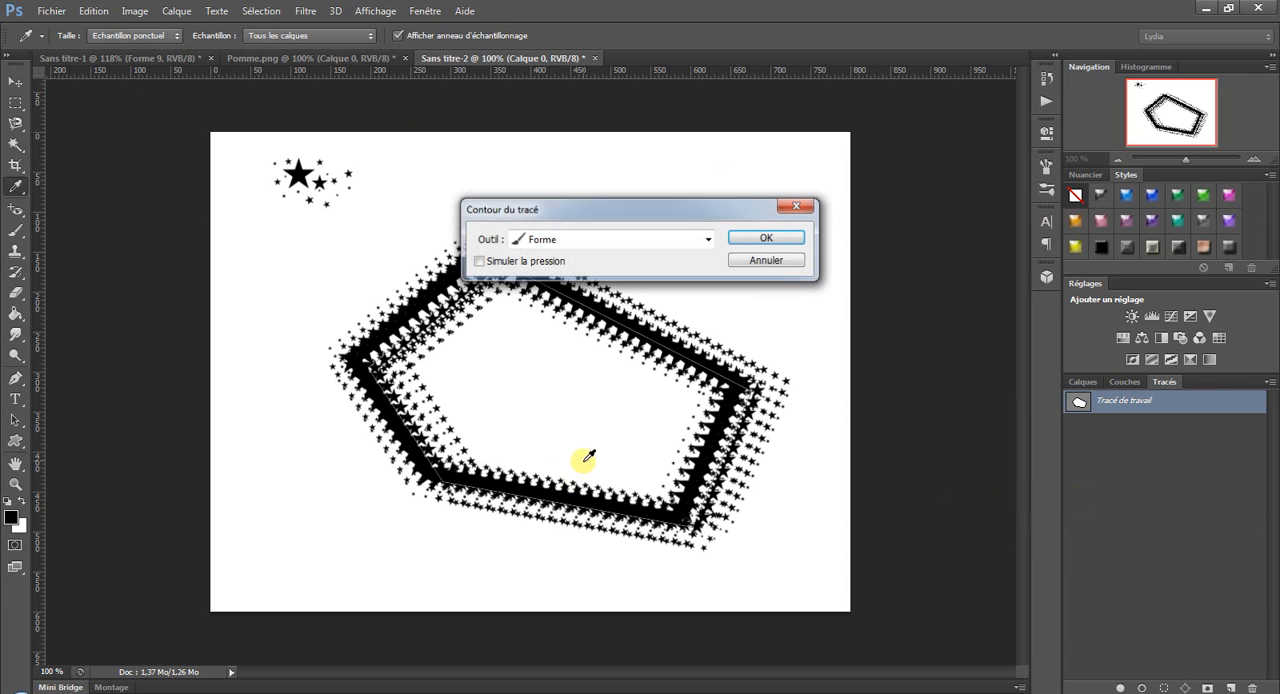
pyautogui.click(752, 239)
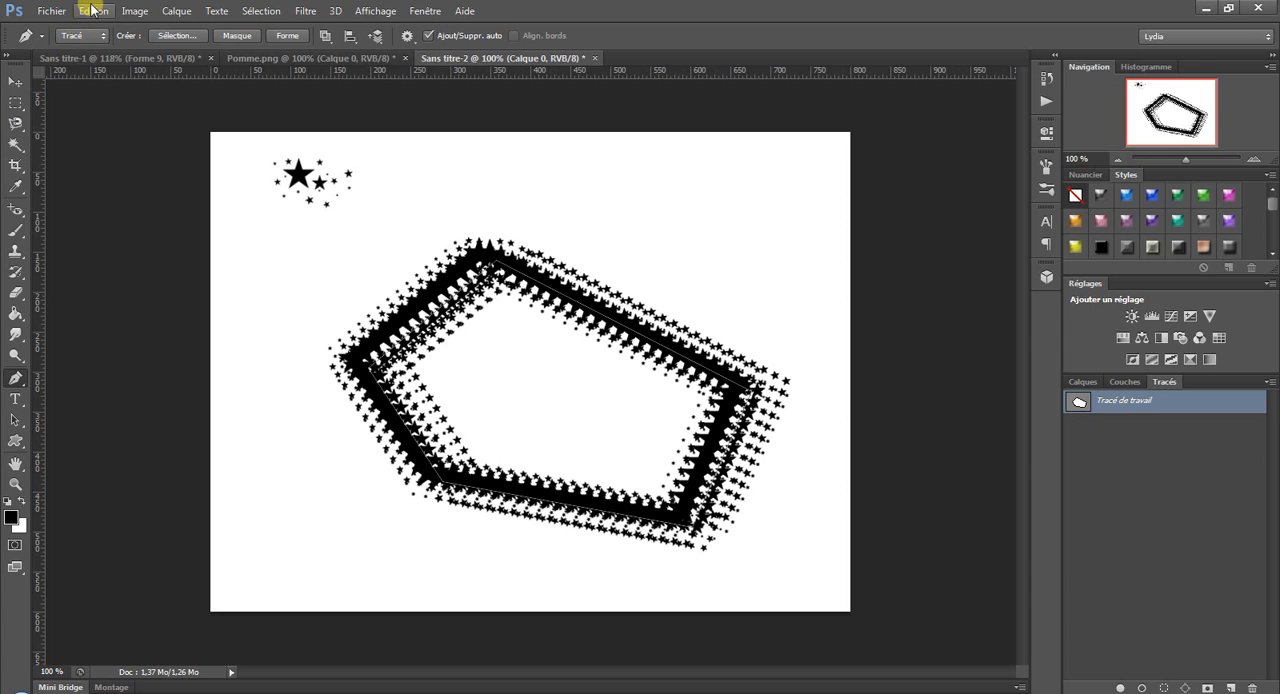
# Undo the star strokes along the work path and choose the 218 px starburst brush.
pyautogui.hotkey('ctrl', 'alt', 'z')
pyautogui.hotkey('ctrl', 'alt', 'z')
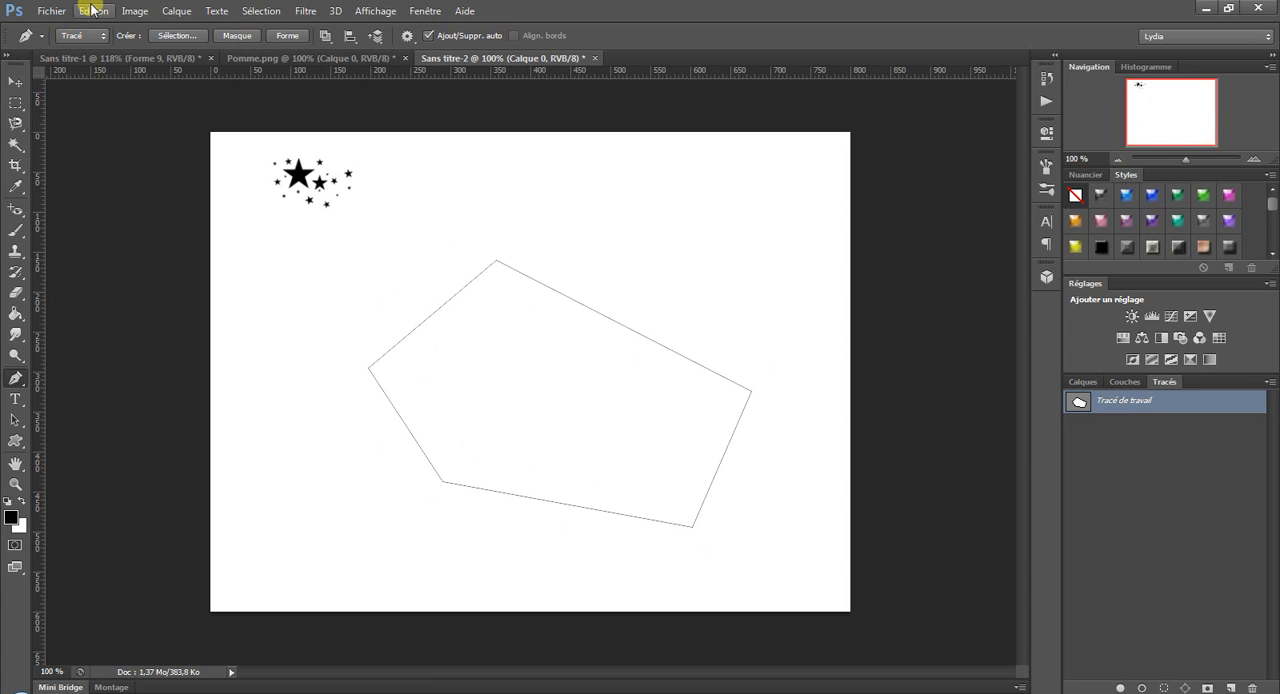
pyautogui.click(15, 230)
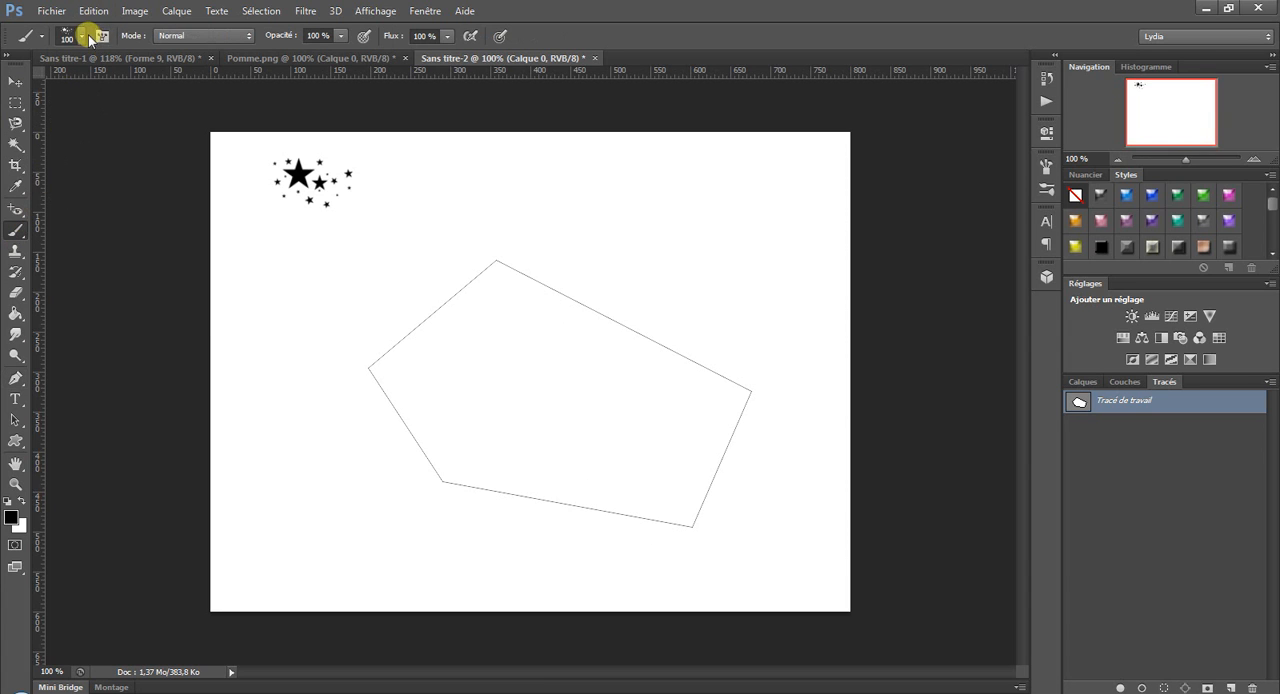
pyautogui.click(84, 38)
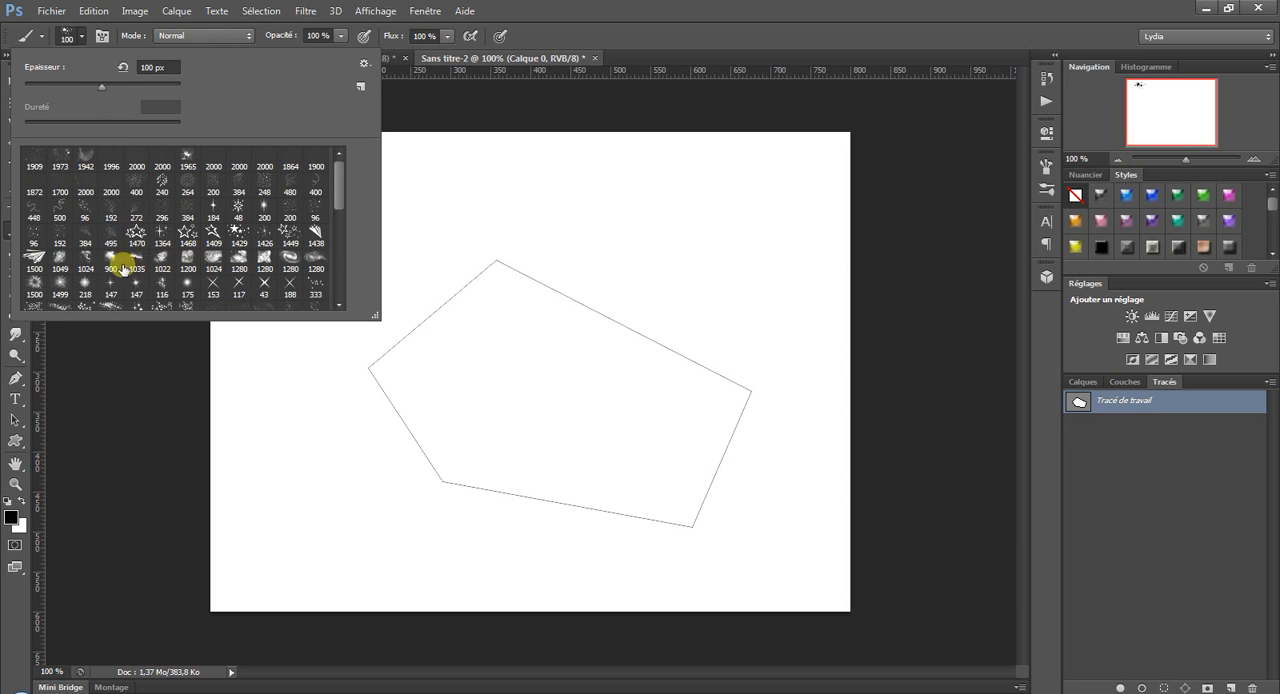
pyautogui.click(88, 293)
pyautogui.click(755, 6)
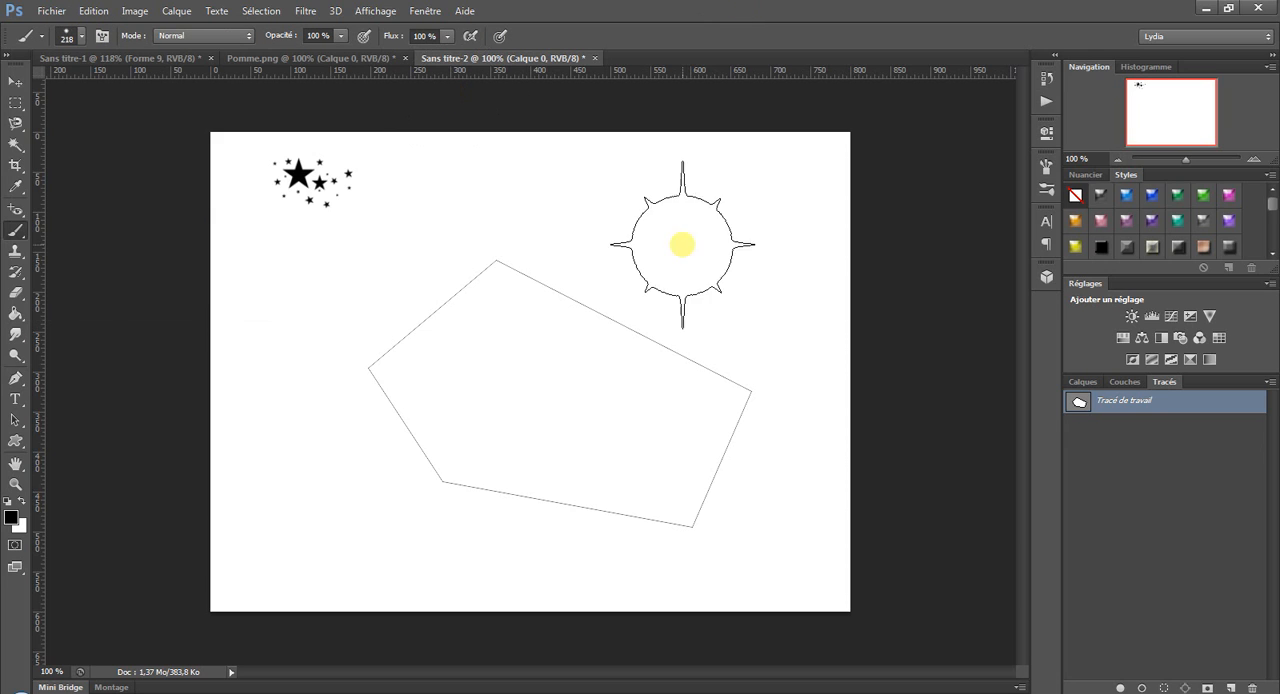
# Stroke the five-sided work path with the 218 px starburst brush.
pyautogui.rightClick(1188, 418)
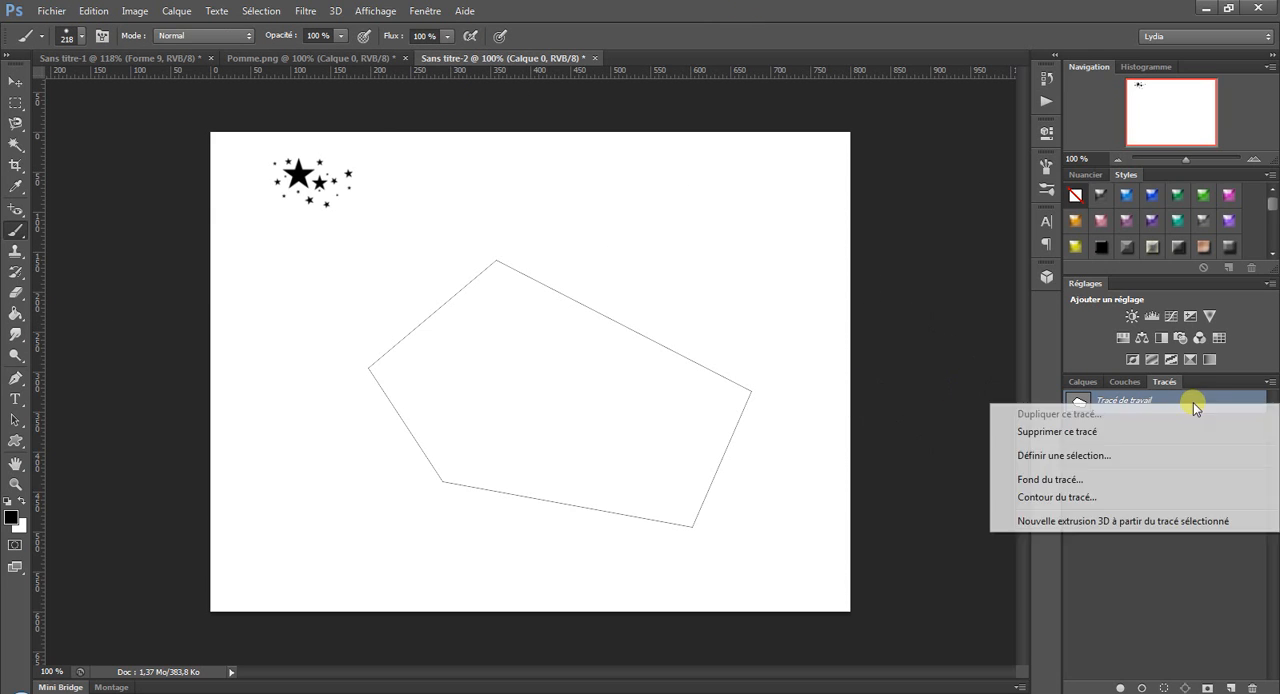
pyautogui.click(1037, 493)
pyautogui.click(765, 239)
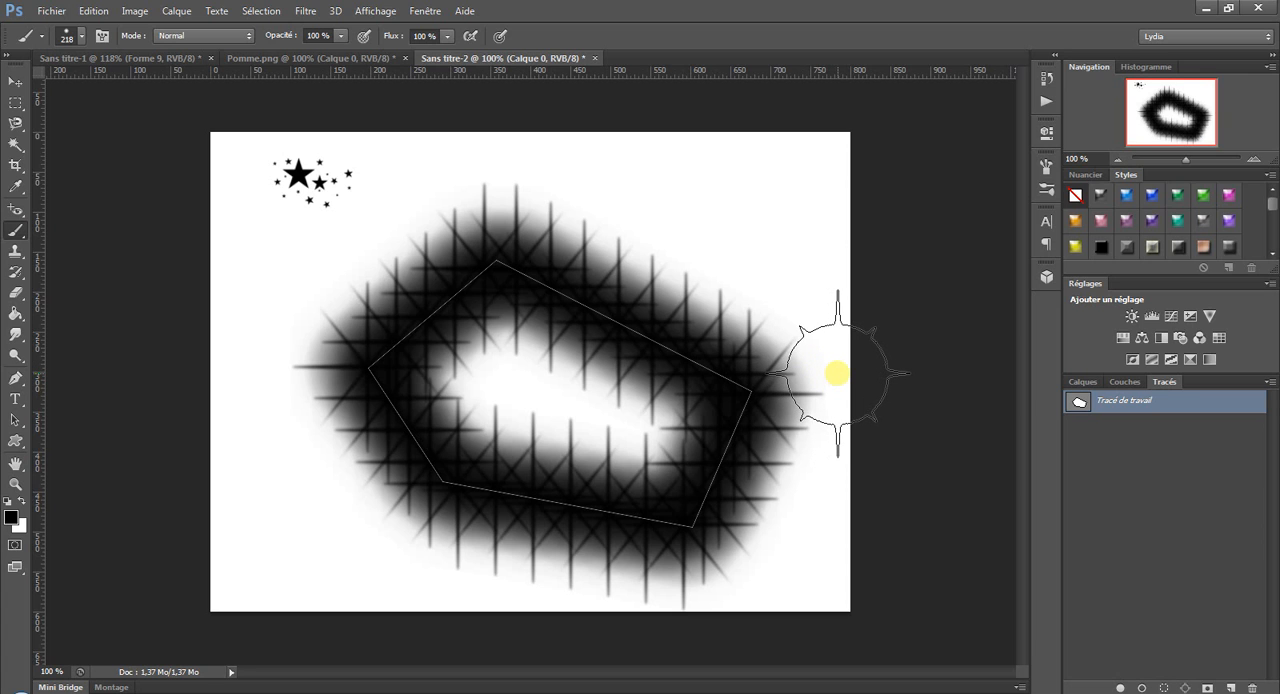
# Fill the five-sided work path with the orange grid pattern (Motif).
pyautogui.rightClick(1180, 405)
pyautogui.click(1095, 489)
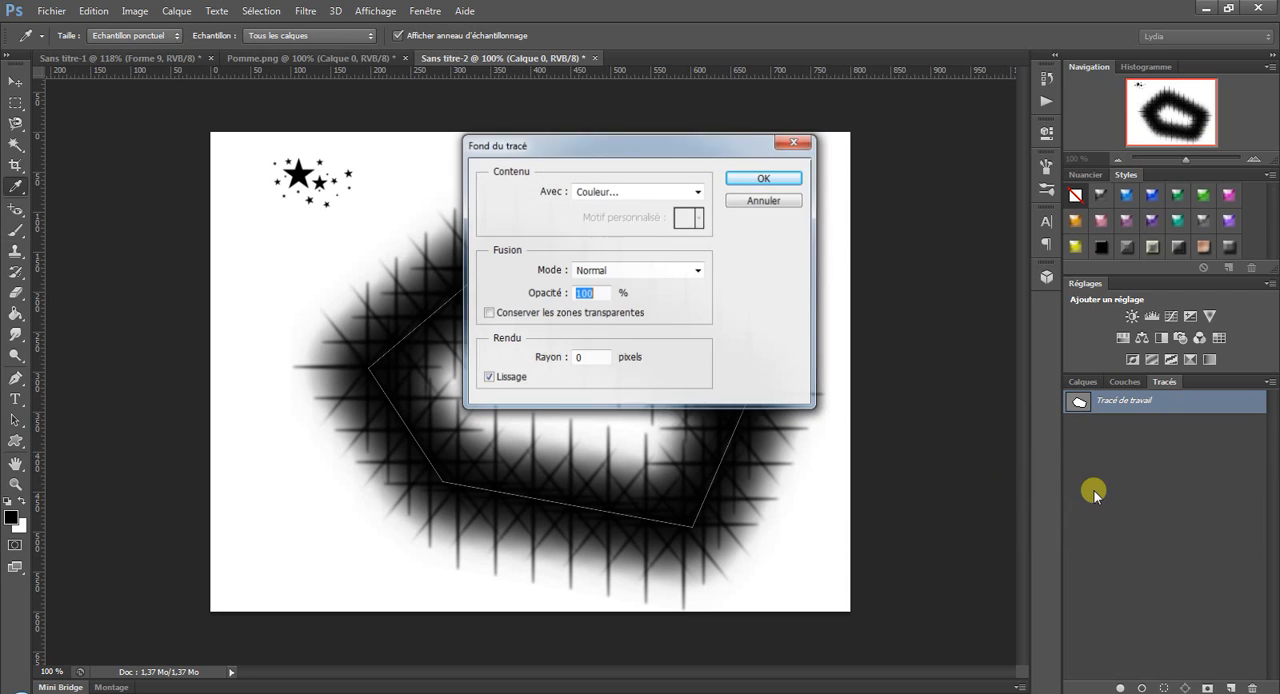
pyautogui.click(609, 192)
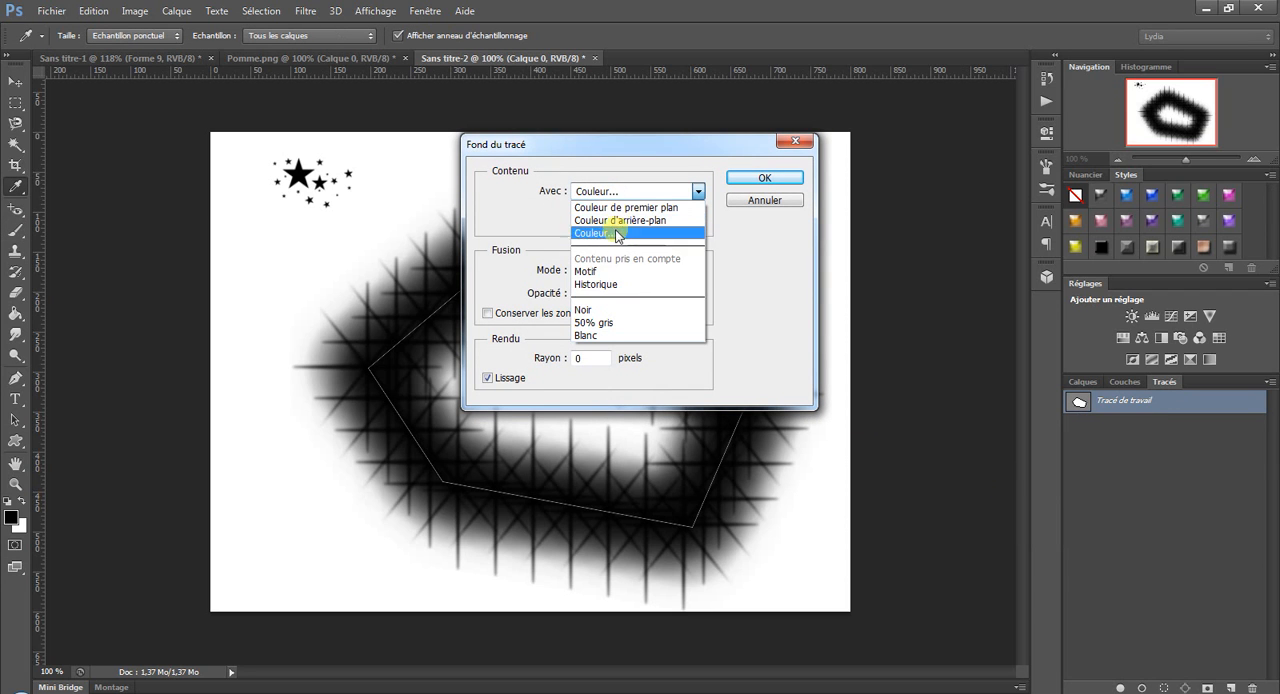
pyautogui.click(612, 272)
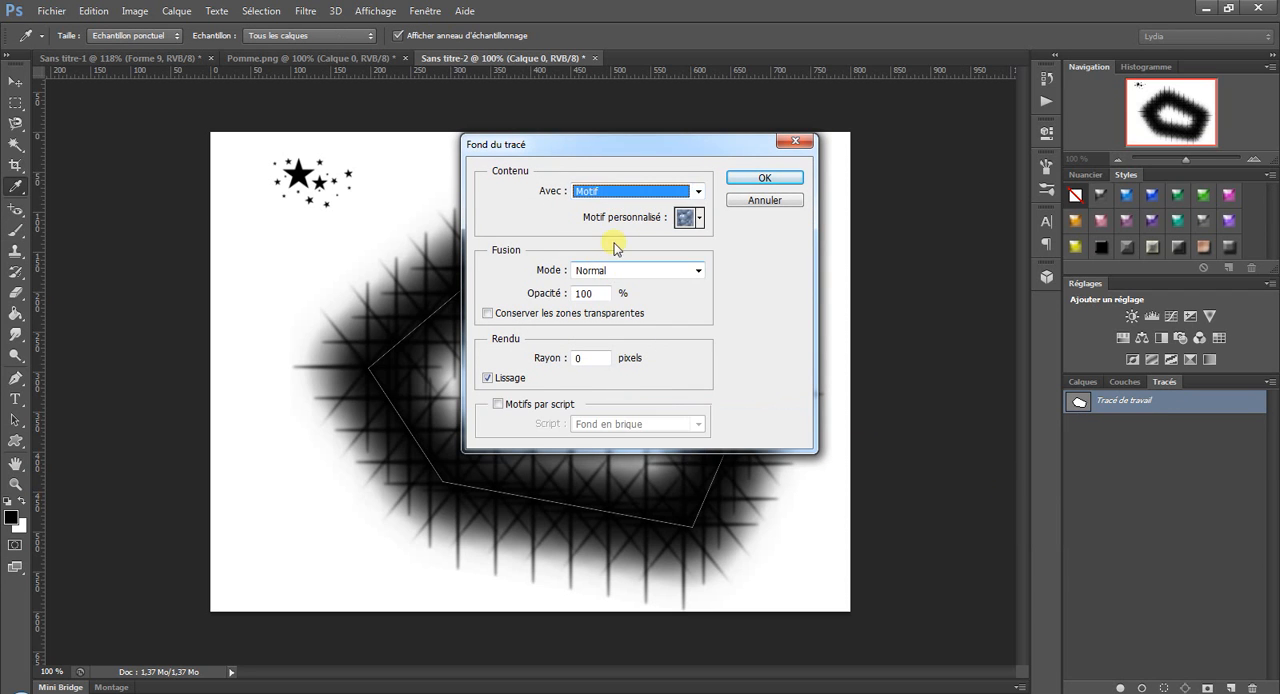
pyautogui.click(699, 217)
pyautogui.click(635, 277)
pyautogui.click(741, 181)
pyautogui.press('b')
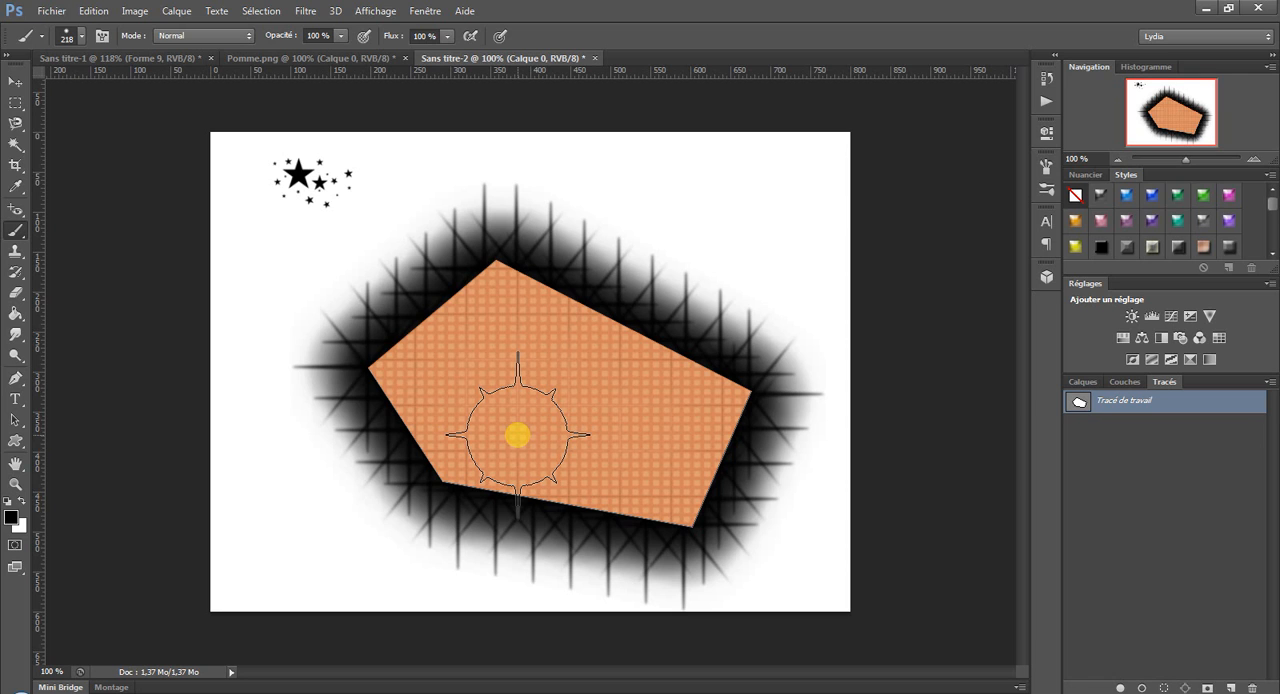
# Create a new blank 800 × 600 px document and show its layers.
pyautogui.click(51, 11)
pyautogui.click(70, 24)
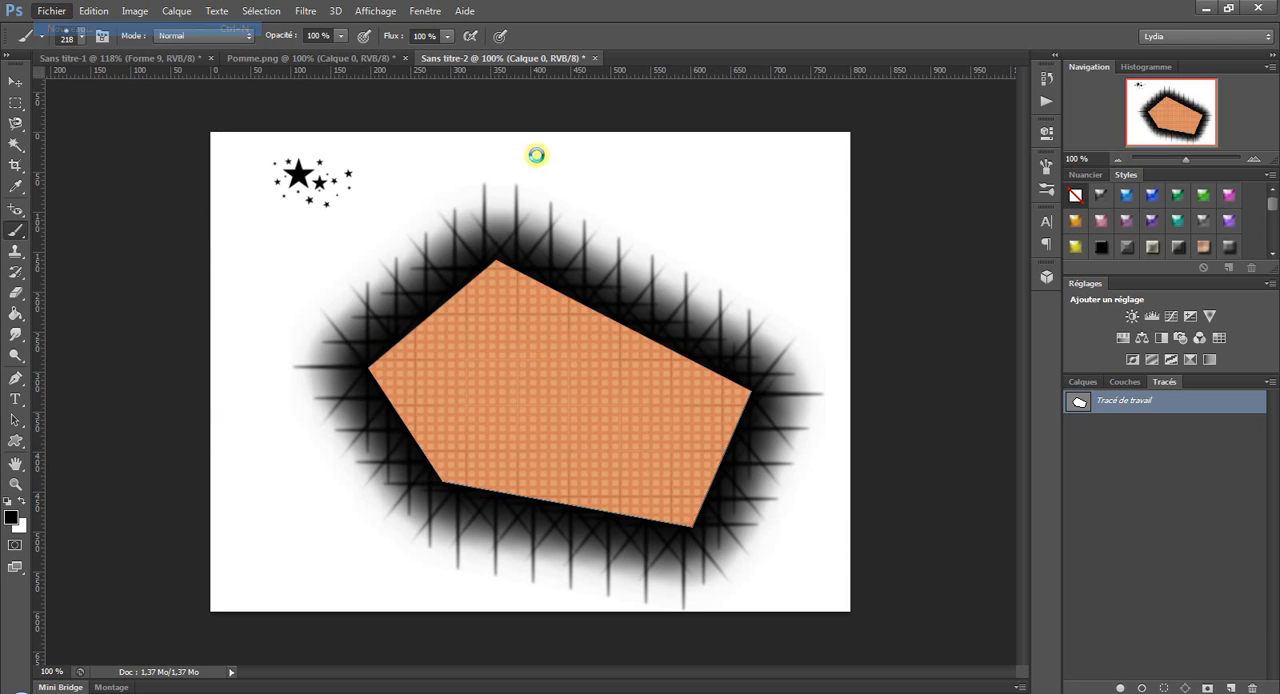
pyautogui.click(748, 175)
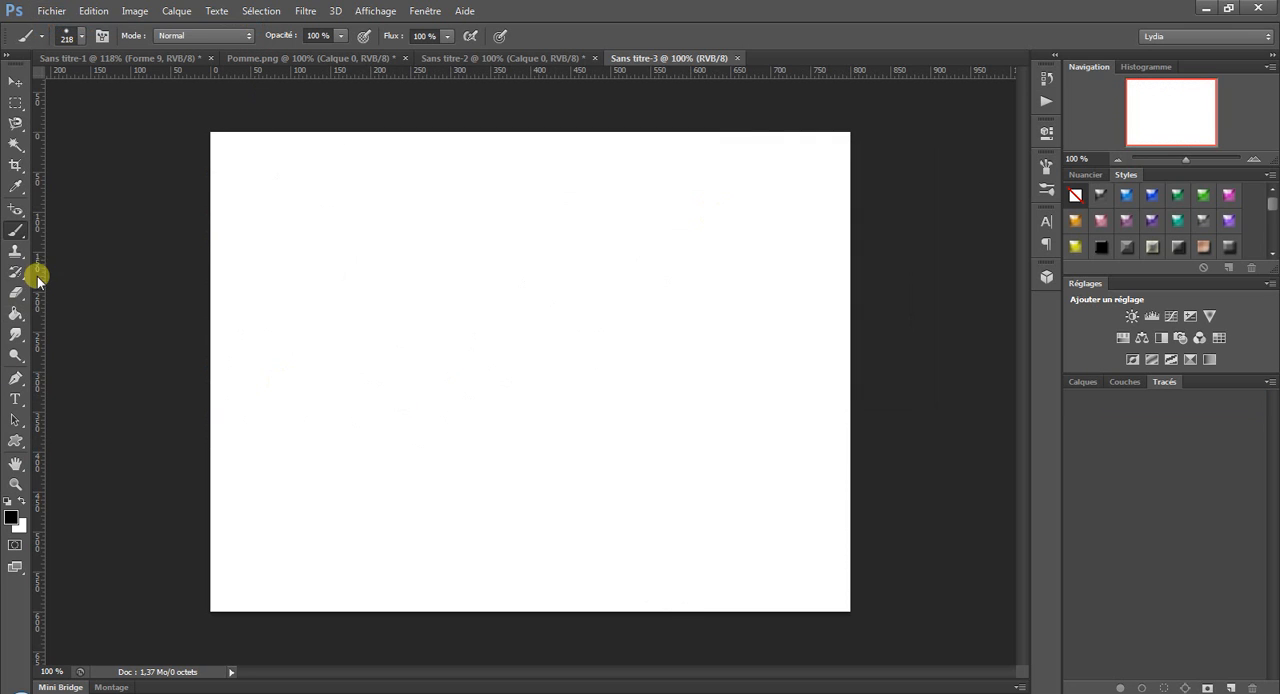
pyautogui.click(1084, 382)
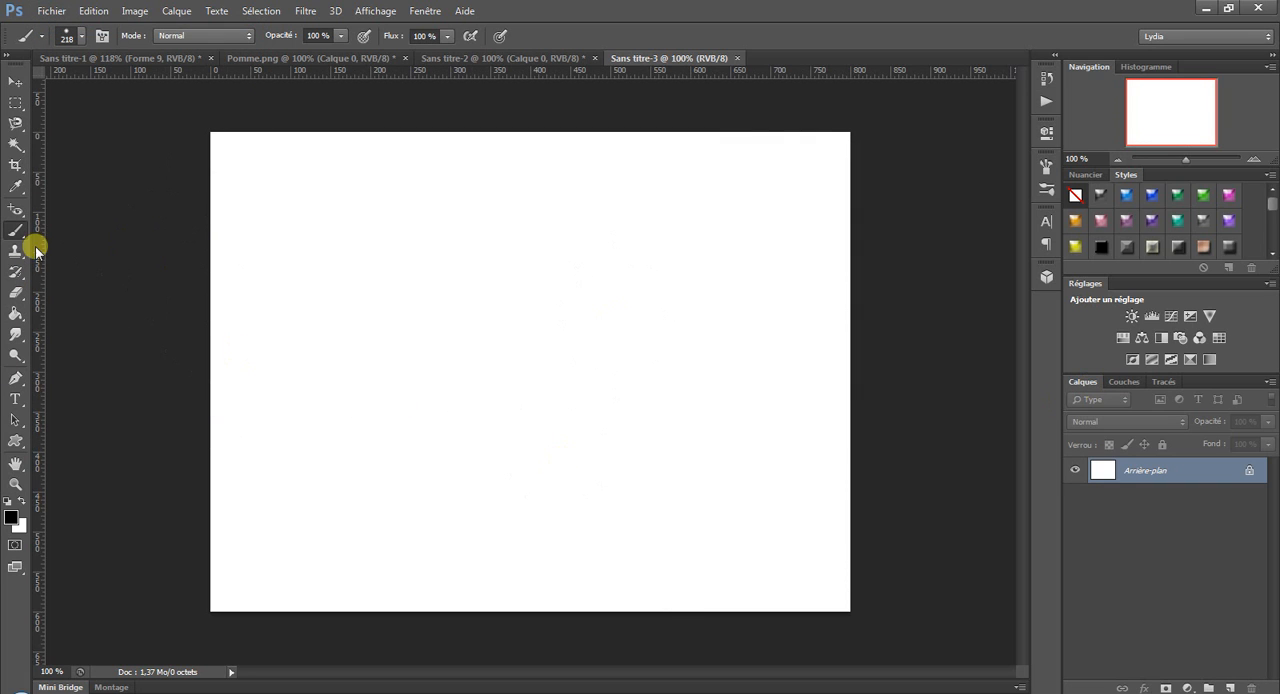
# Draw an open six-point path with a curved first segment, about 575 px wide and 315 px high, with the Pen tool.
pyautogui.click(15, 381)
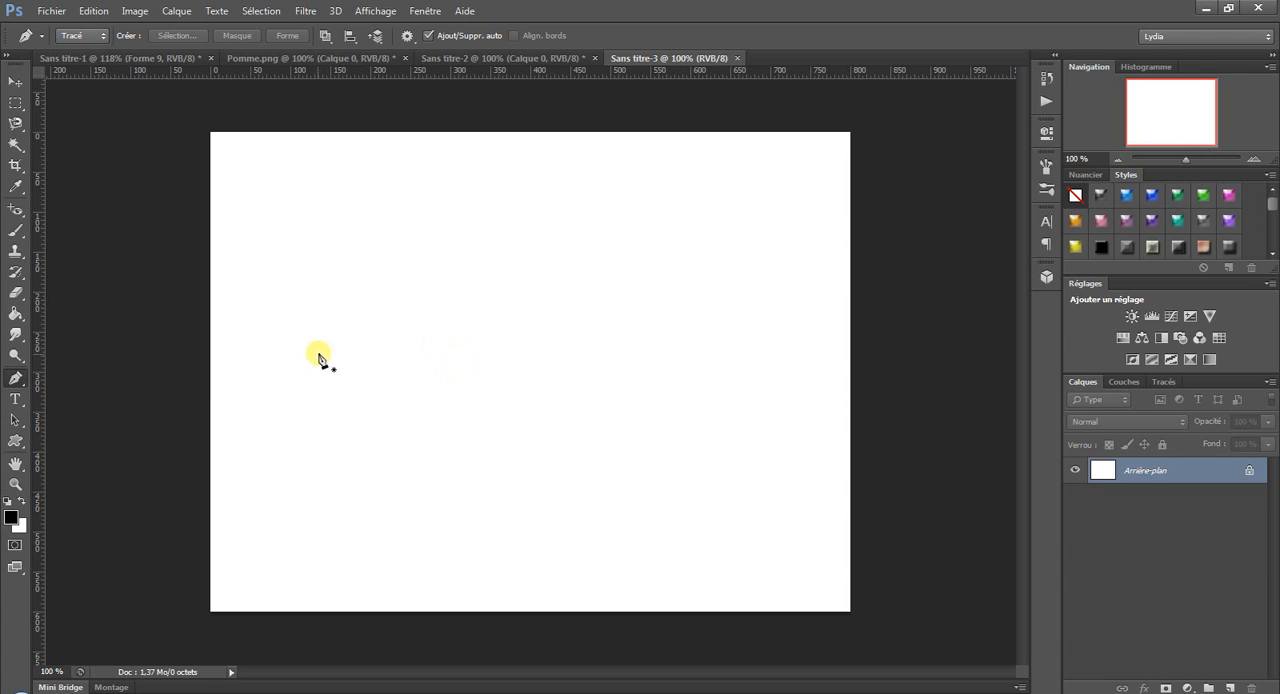
pyautogui.moveTo(331, 428); pyautogui.dragTo(331, 337)
pyautogui.click(429, 283)
pyautogui.click(634, 303)
pyautogui.click(741, 391)
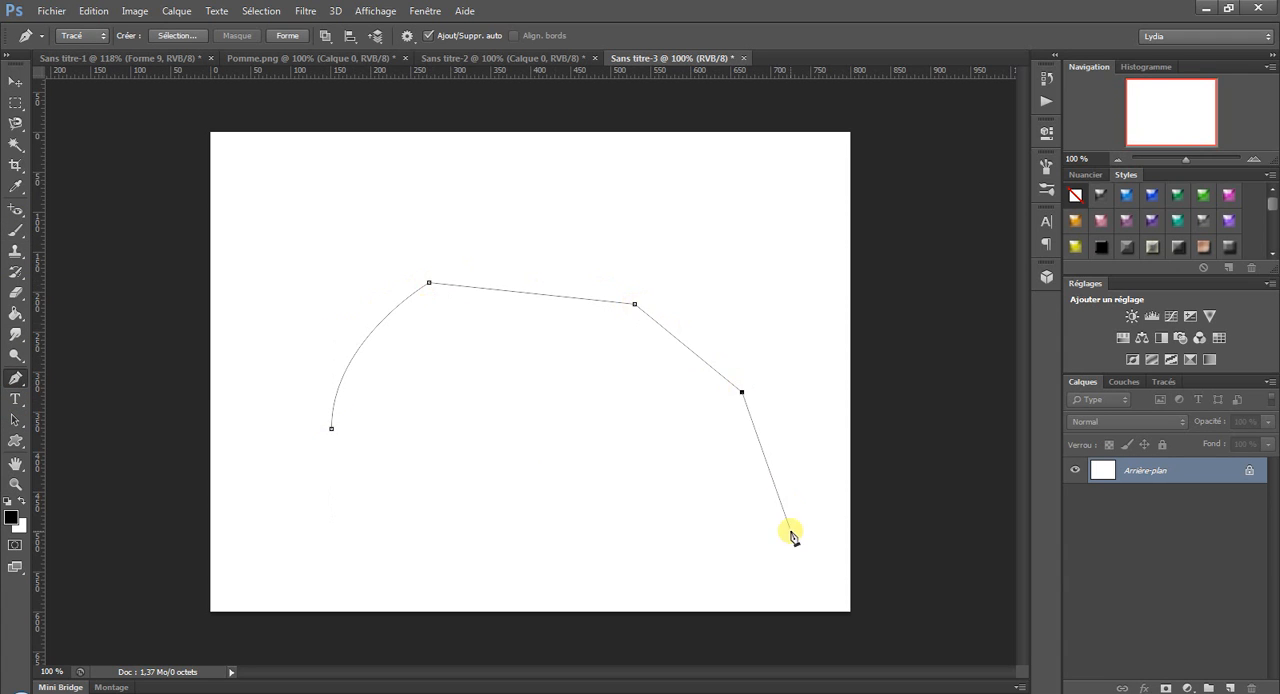
pyautogui.click(790, 531)
pyautogui.click(597, 534)
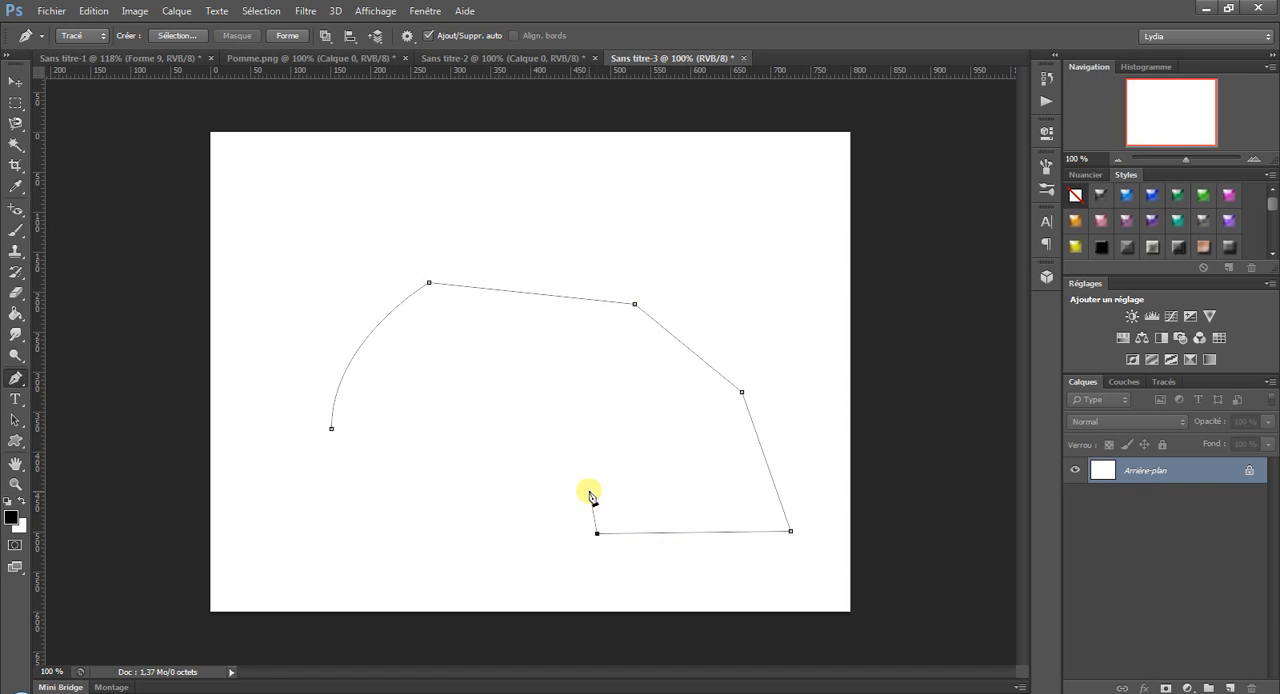
pyautogui.press('Return')
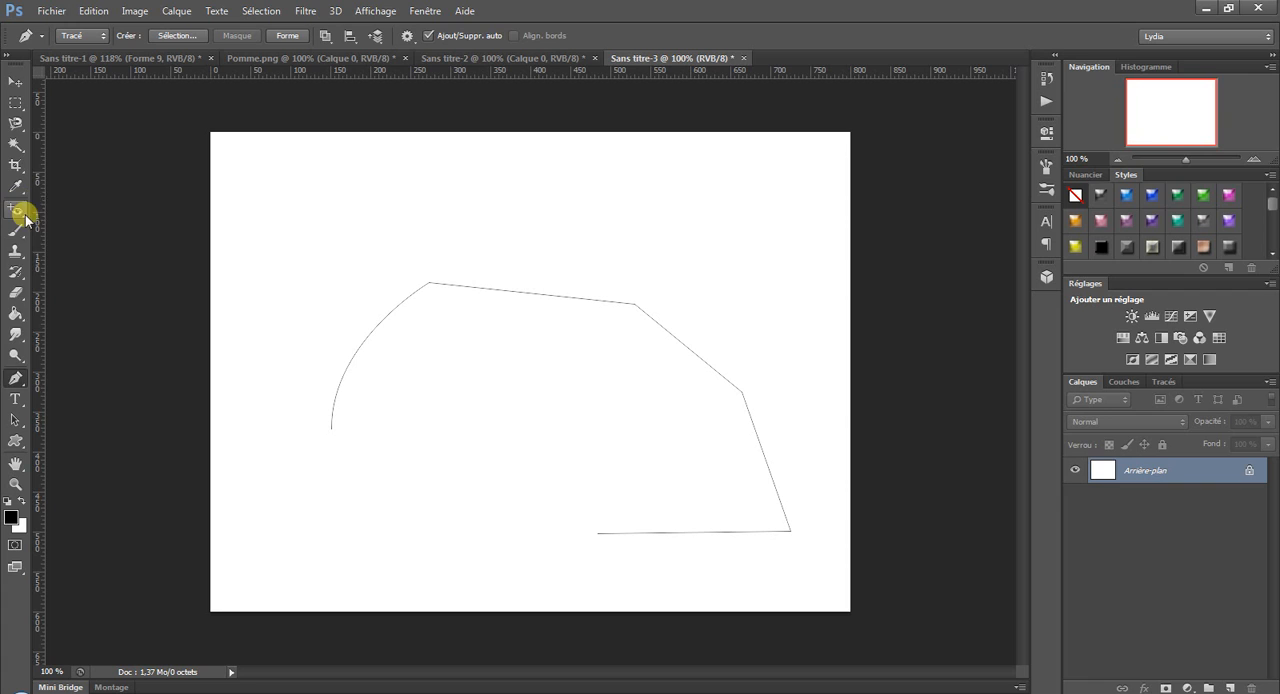
# Add the text "Votre Assistante" in 100 pt Freehand575 BT near the path's curved start and colour it red (#e31212).
pyautogui.click(16, 398)
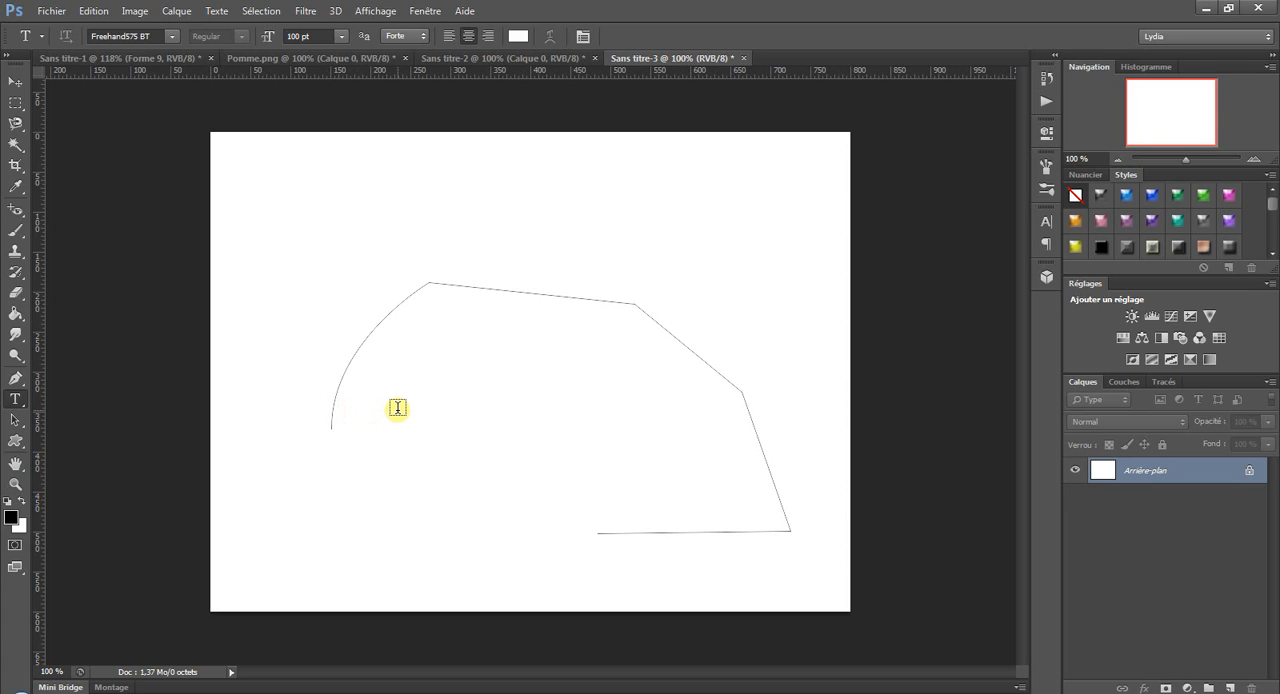
pyautogui.click(334, 410)
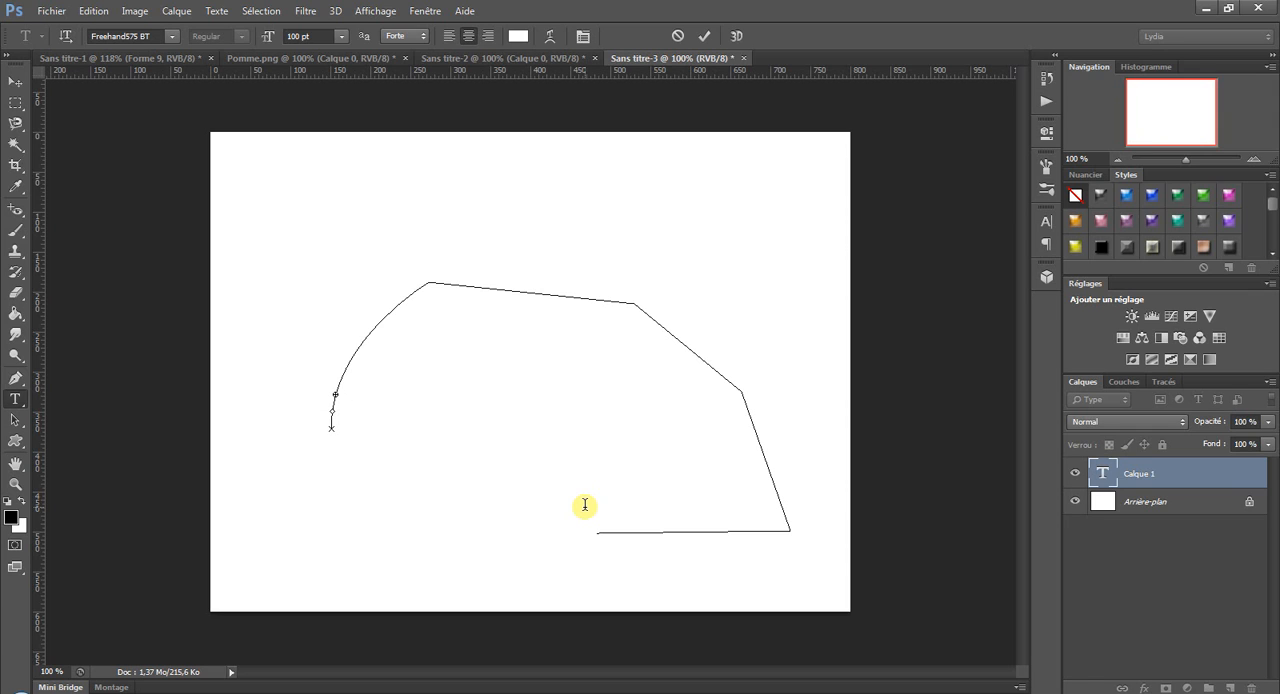
pyautogui.hotkey('ctrl', 'a')
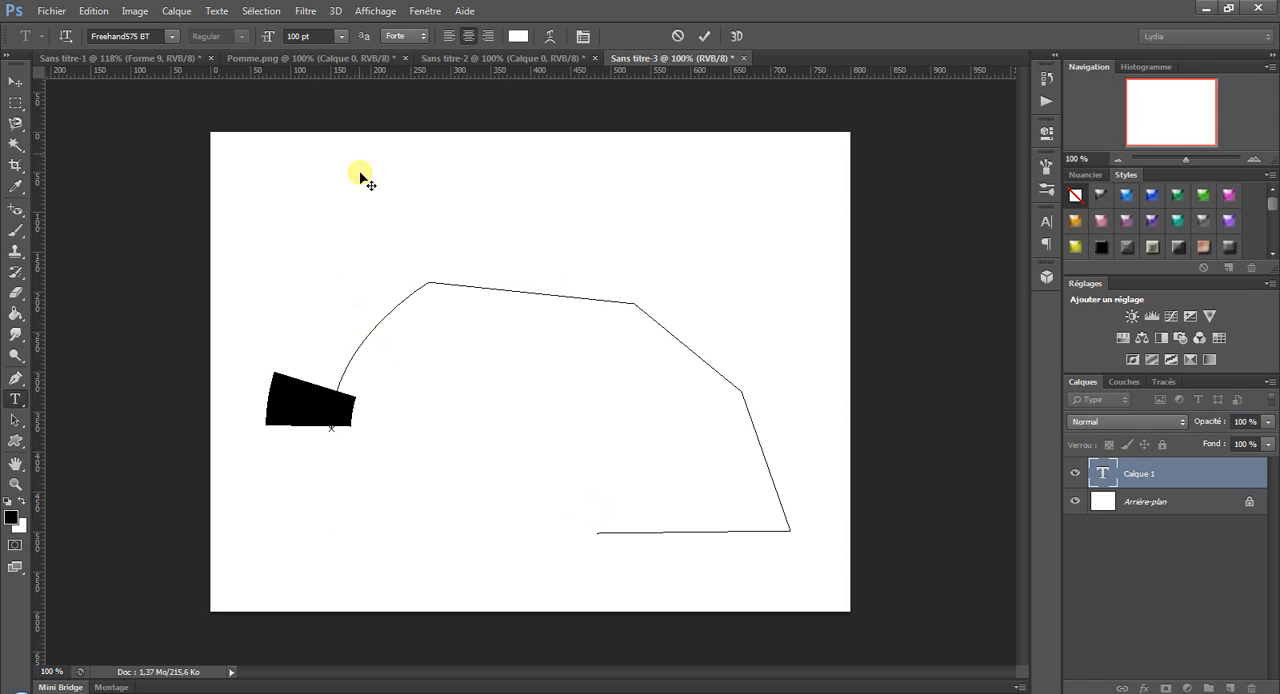
pyautogui.click(515, 36)
pyautogui.click(1030, 165)
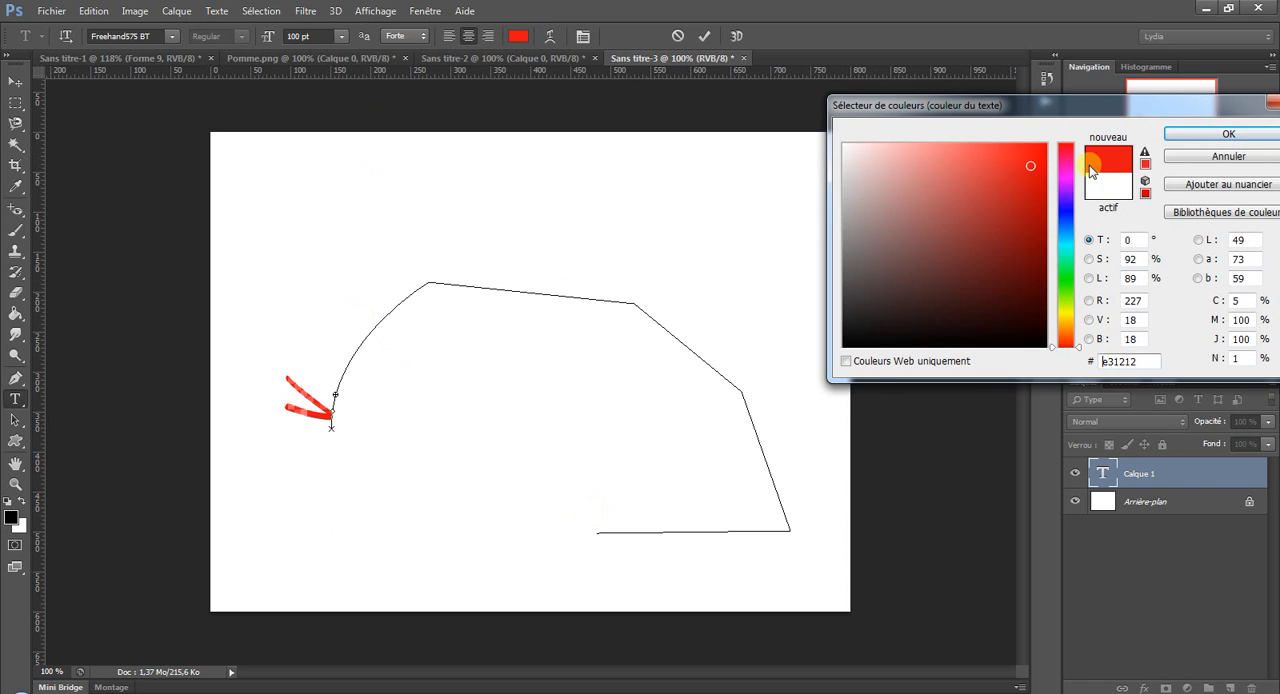
pyautogui.click(1228, 132)
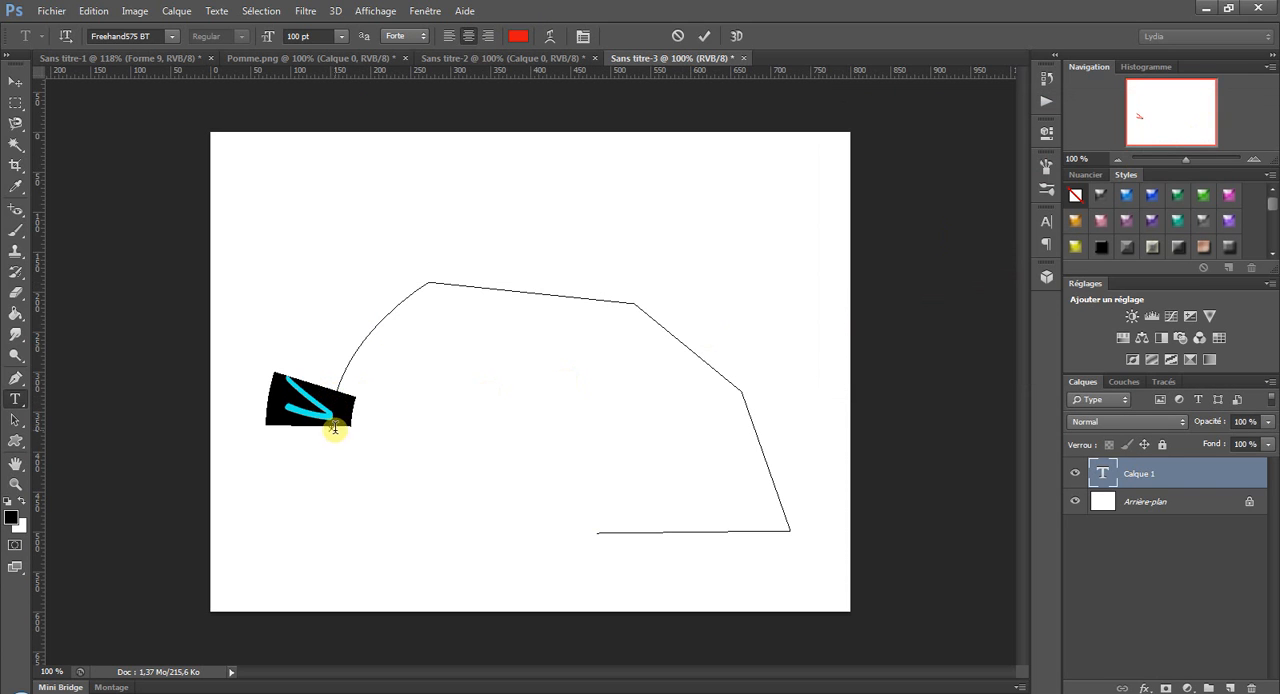
pyautogui.click(15, 420)
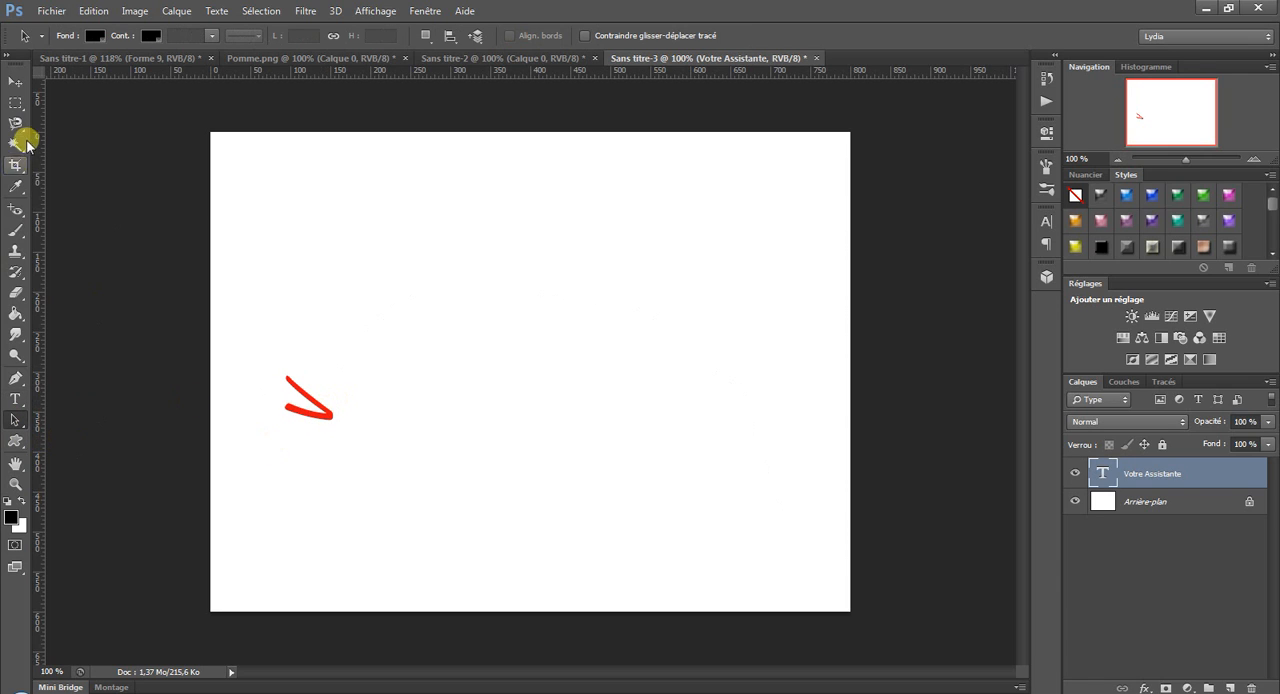
# Shift the text's end point farther along the path and its start point back to the curve's beginning to fit all of "Votre Assistante".
pyautogui.click(15, 399)
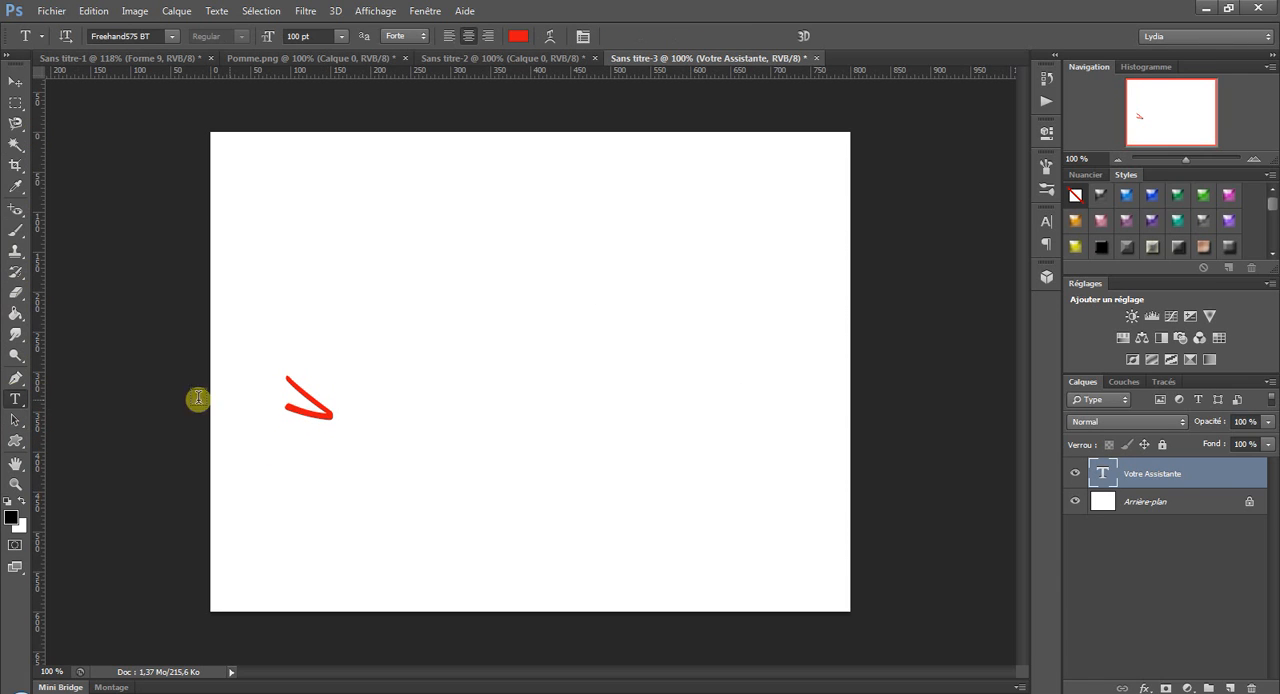
pyautogui.click(322, 404)
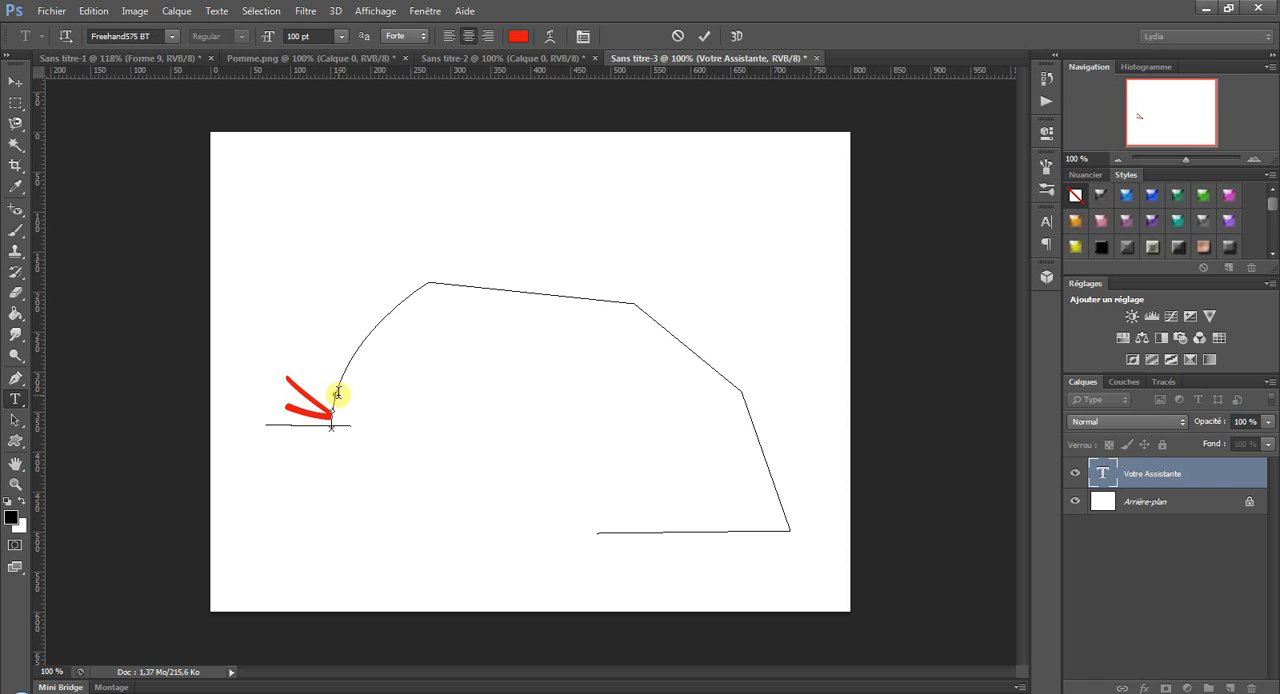
pyautogui.click(335, 399)
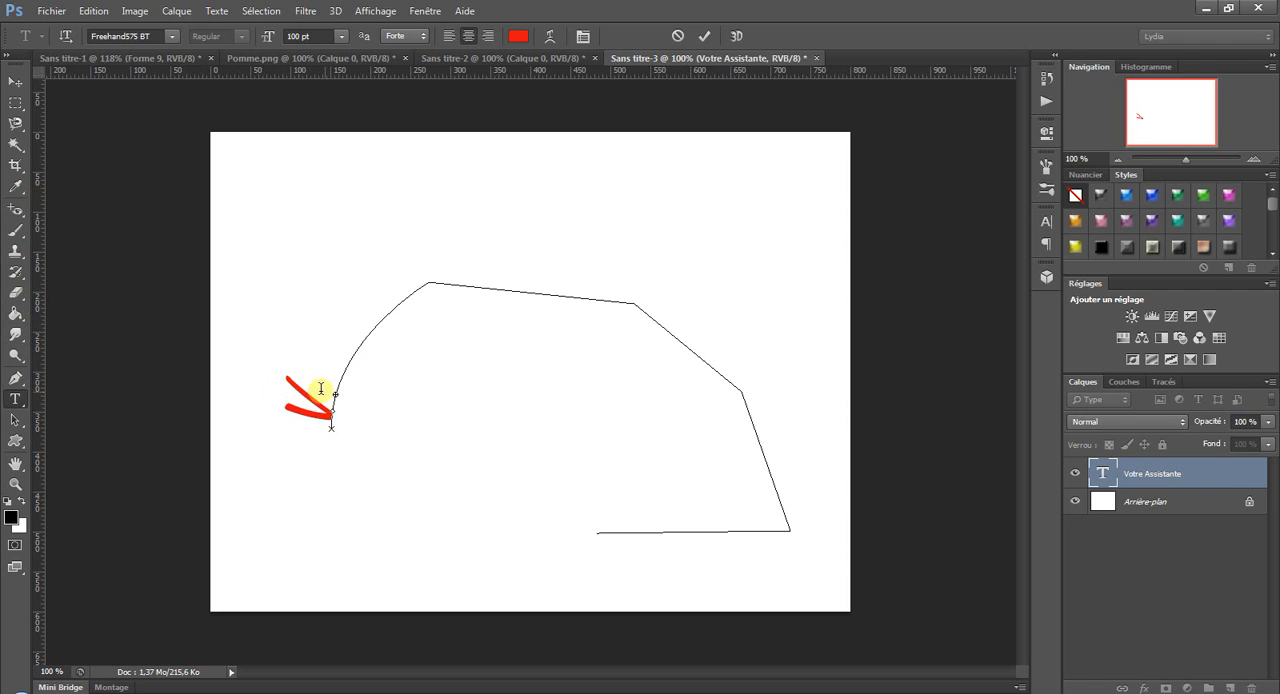
pyautogui.press('ctrl')
pyautogui.moveTo(336, 395); pyautogui.dragTo(406, 298)
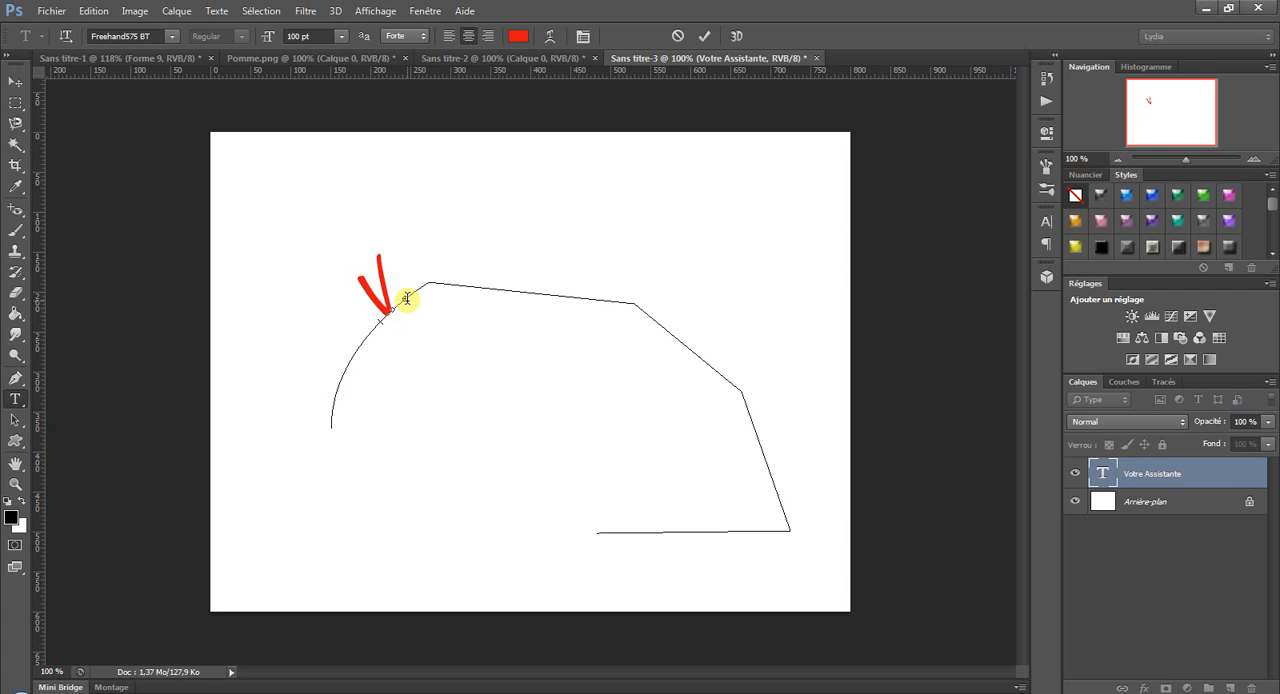
pyautogui.press('ctrl')
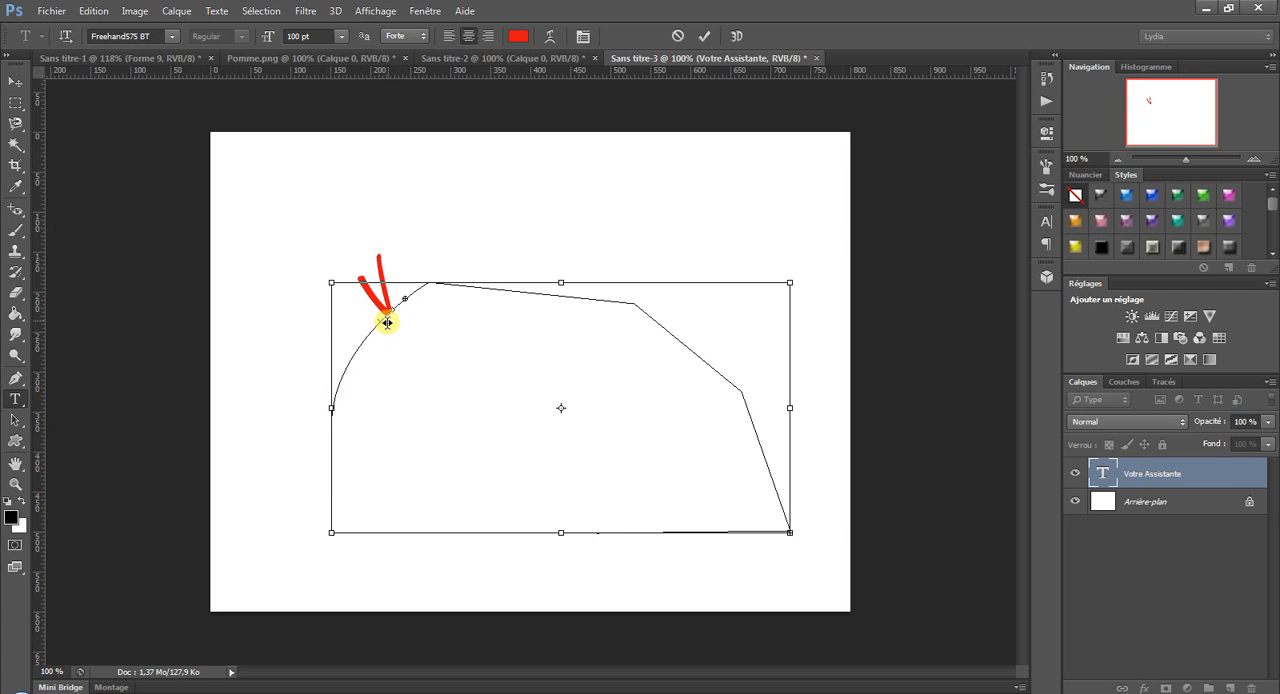
pyautogui.moveTo(391, 315)
pyautogui.mouseDown()
pyautogui.moveTo(371, 331)
pyautogui.moveTo(417, 291)
pyautogui.moveTo(489, 283)
pyautogui.moveTo(532, 295)
pyautogui.moveTo(523, 305)
pyautogui.moveTo(542, 254)
pyautogui.moveTo(557, 277)
pyautogui.moveTo(608, 284)
pyautogui.moveTo(380, 301)
pyautogui.moveTo(329, 423)
pyautogui.mouseUp()
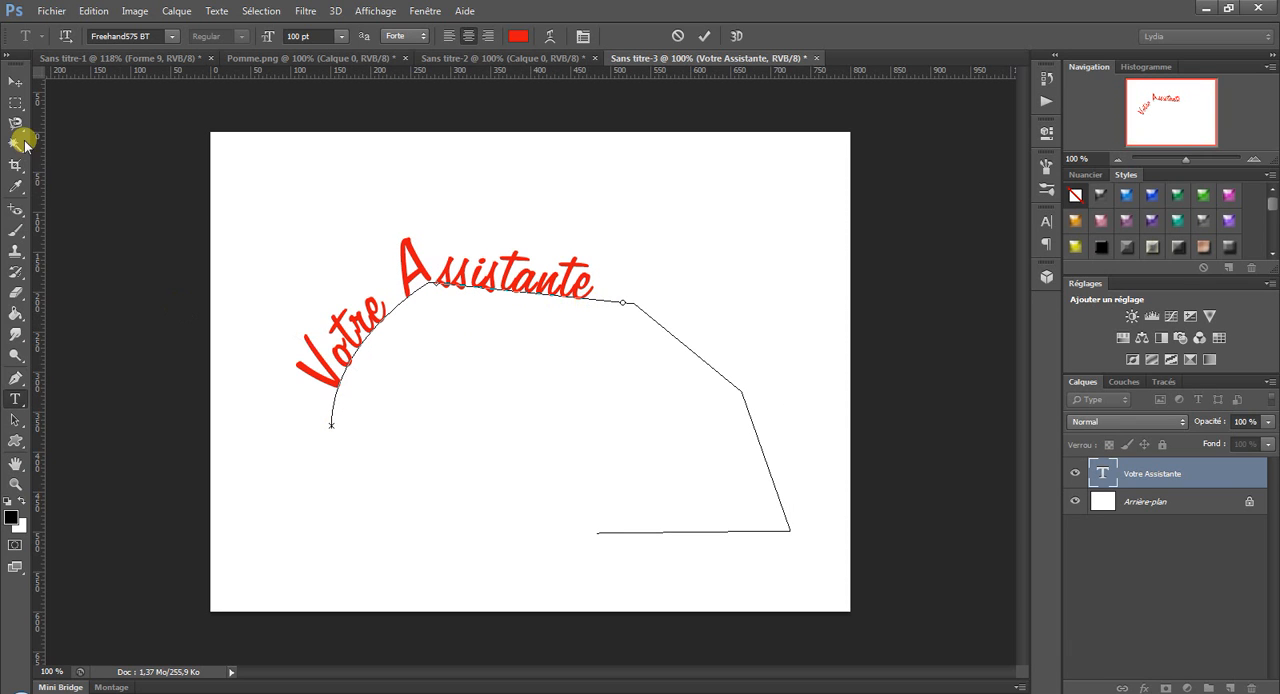
pyautogui.click(15, 81)
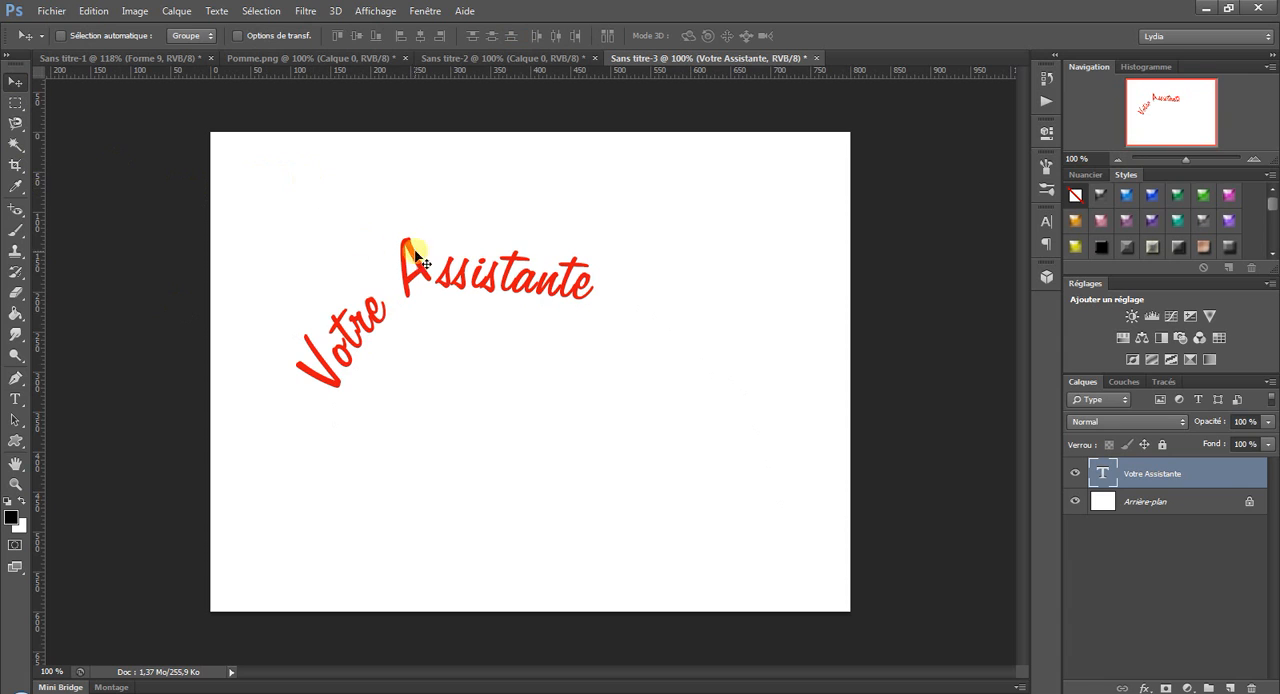
pyautogui.moveTo(478, 276)
pyautogui.mouseDown()
pyautogui.moveTo(600, 269)
pyautogui.moveTo(480, 282)
pyautogui.mouseUp()
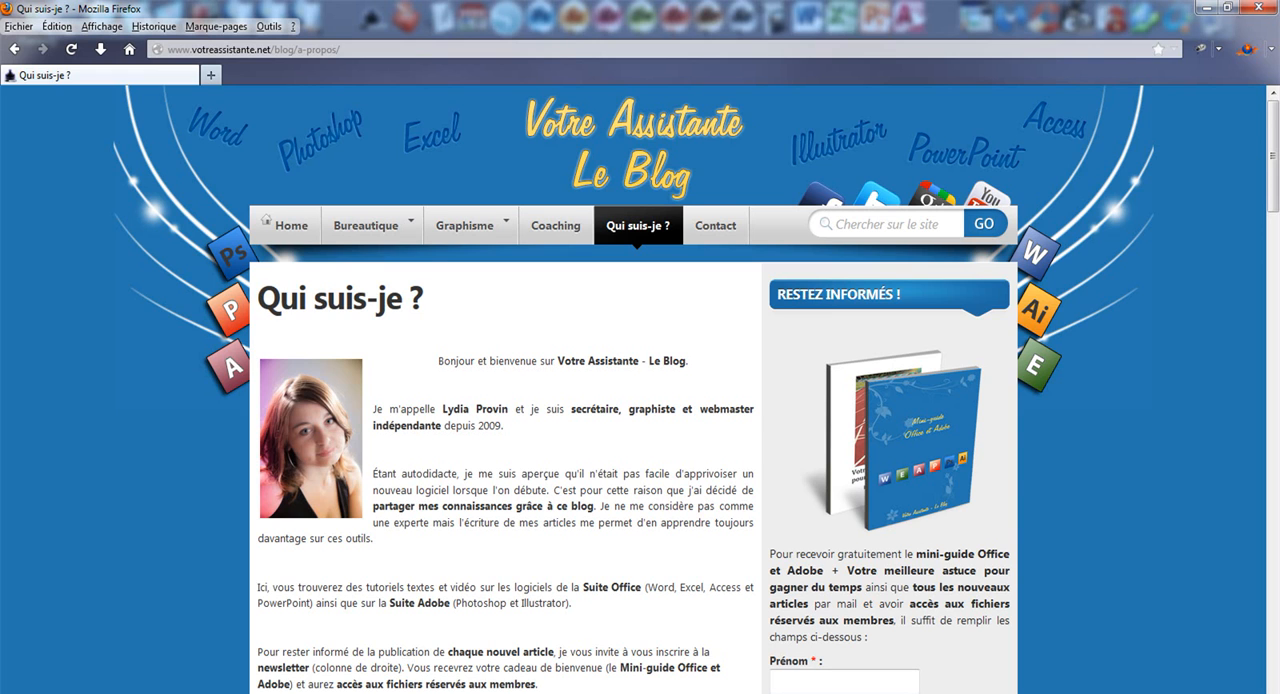
# Switch to Firefox and examine the newsletter sign-up form on the blog's "Qui suis-je ?" page.
pyautogui.scroll(-2, 849, 490)
pyautogui.click(782, 586)
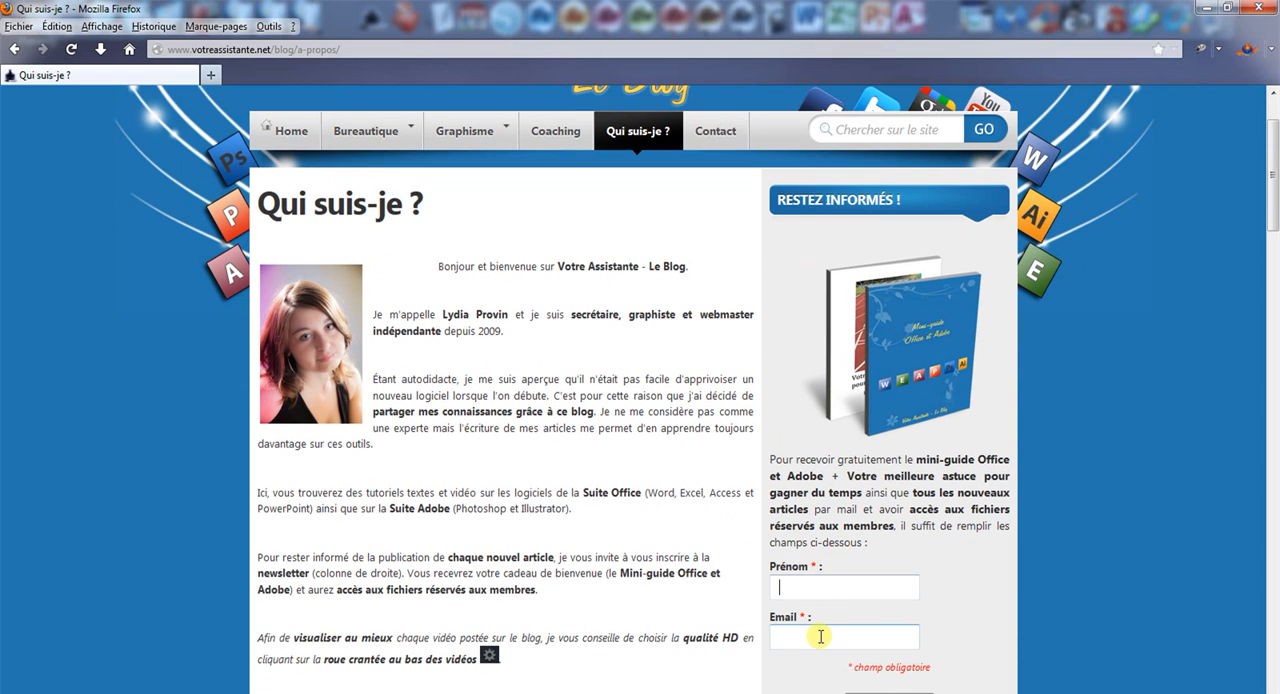
pyautogui.scroll(-2, 820, 636)
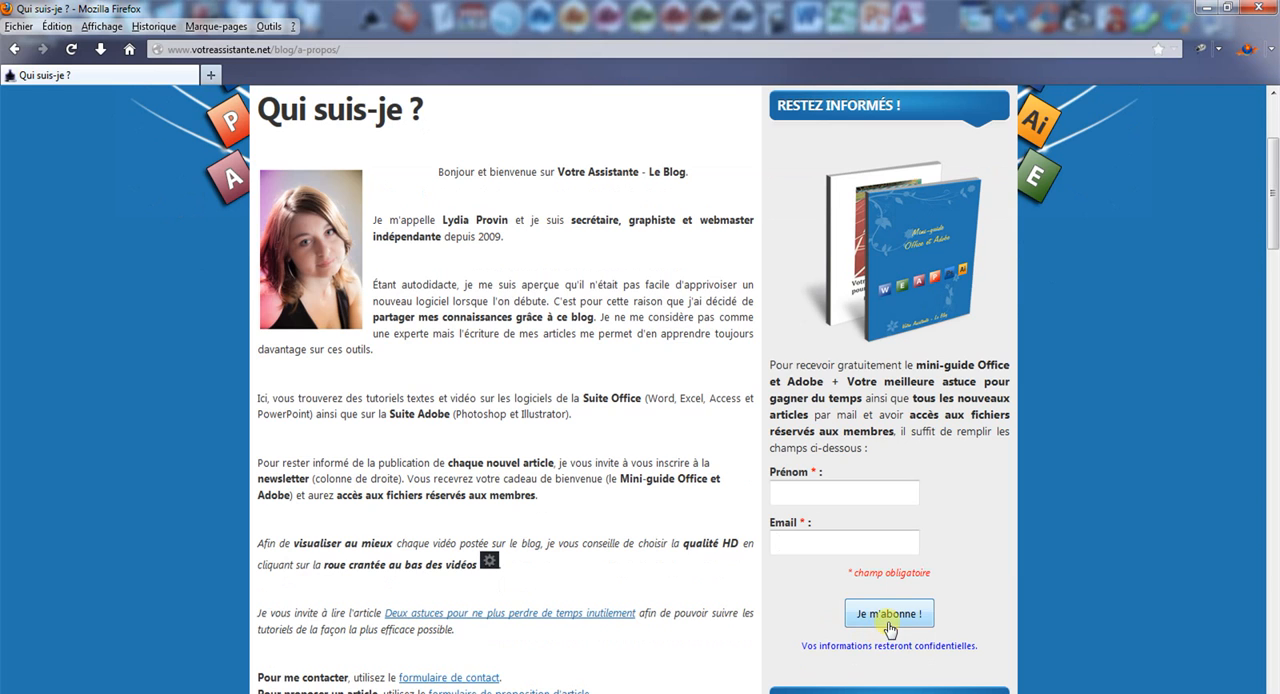
pyautogui.scroll(4, 960, 545)
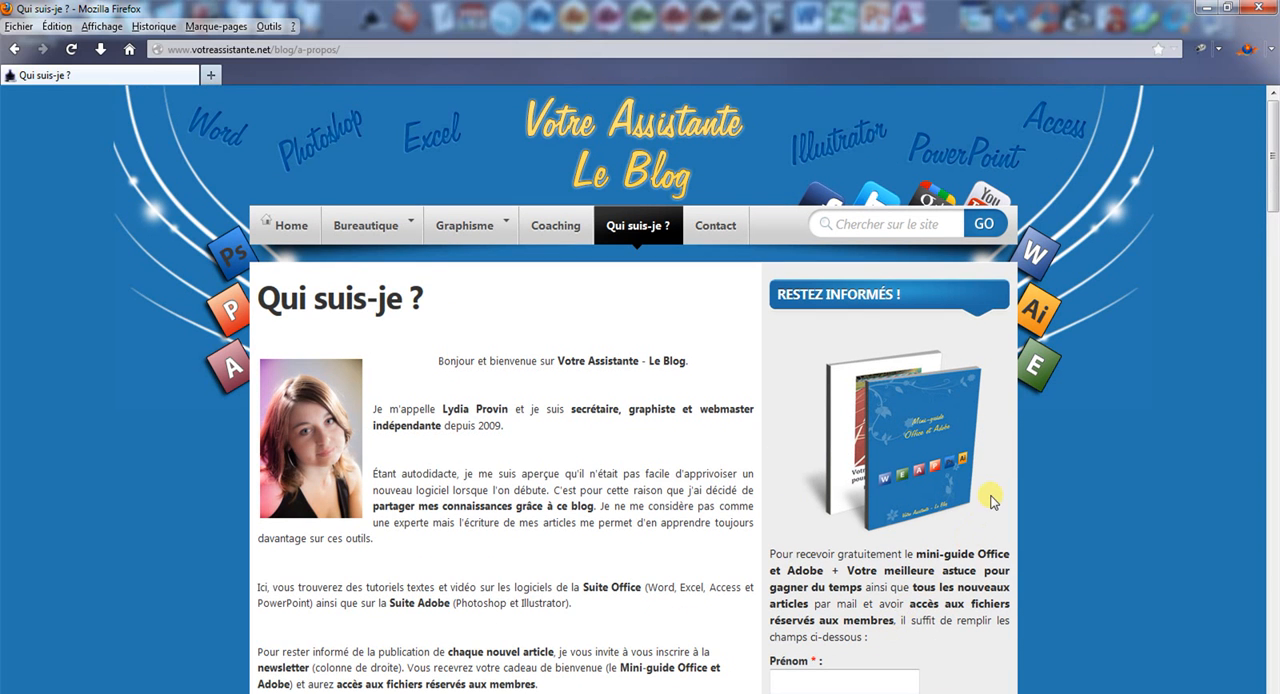